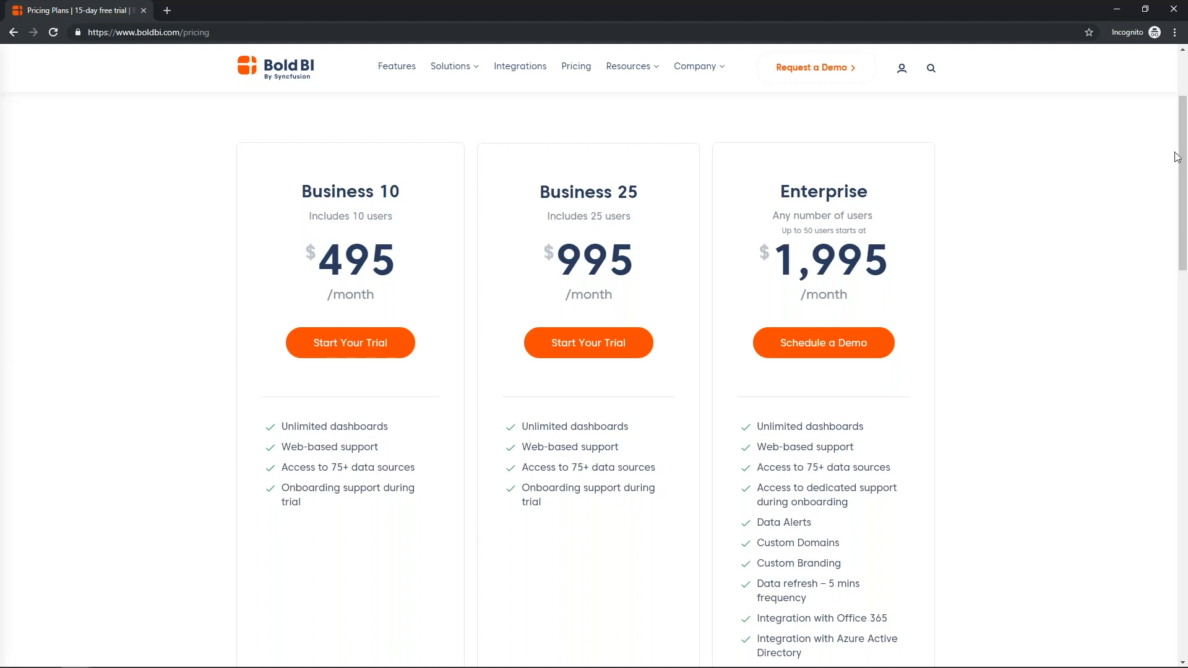
- Scroll the Bold BI pricing page and start a trial of the Business 10 plan
{"action": "left_click_drag", "start_coordinate": [1182, 160], "coordinate": [1182, 198]}
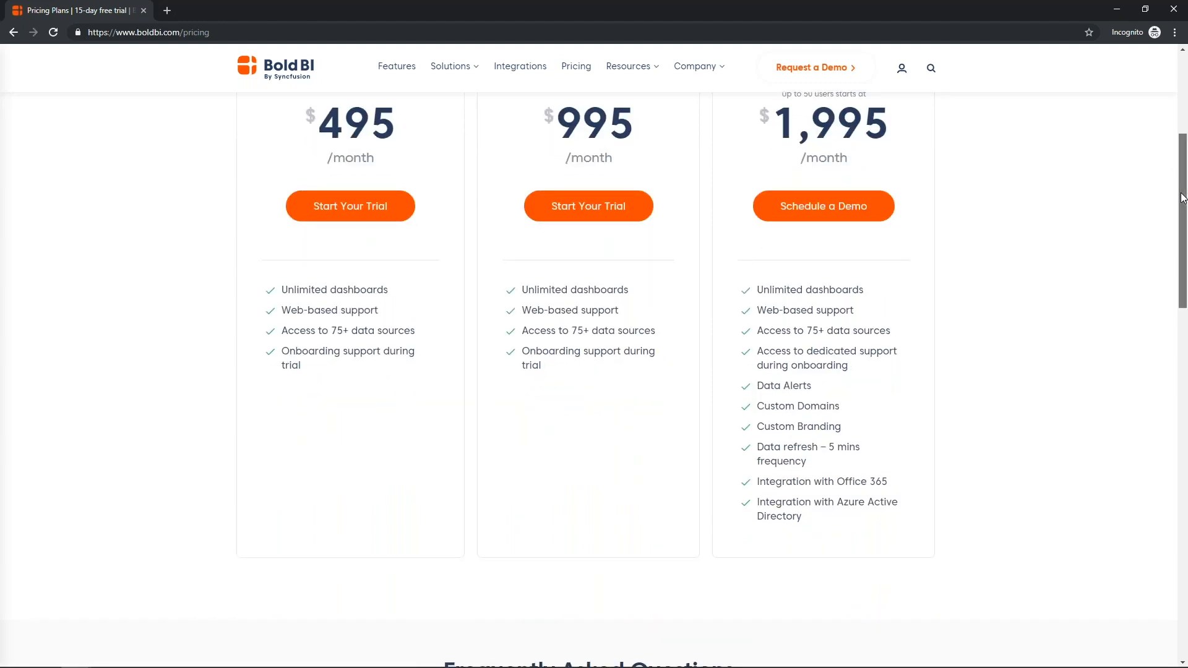
{"action": "scroll", "coordinate": [741, 215], "scroll_direction": "up", "scroll_amount": 3}
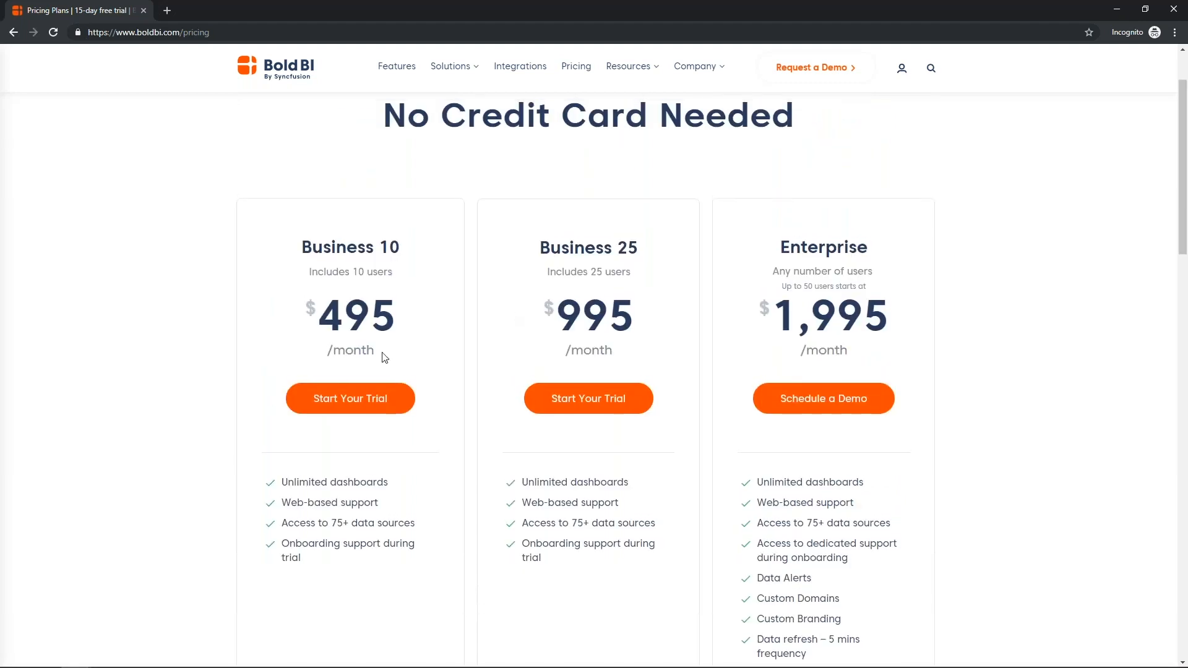
{"action": "left_click", "coordinate": [372, 398]}
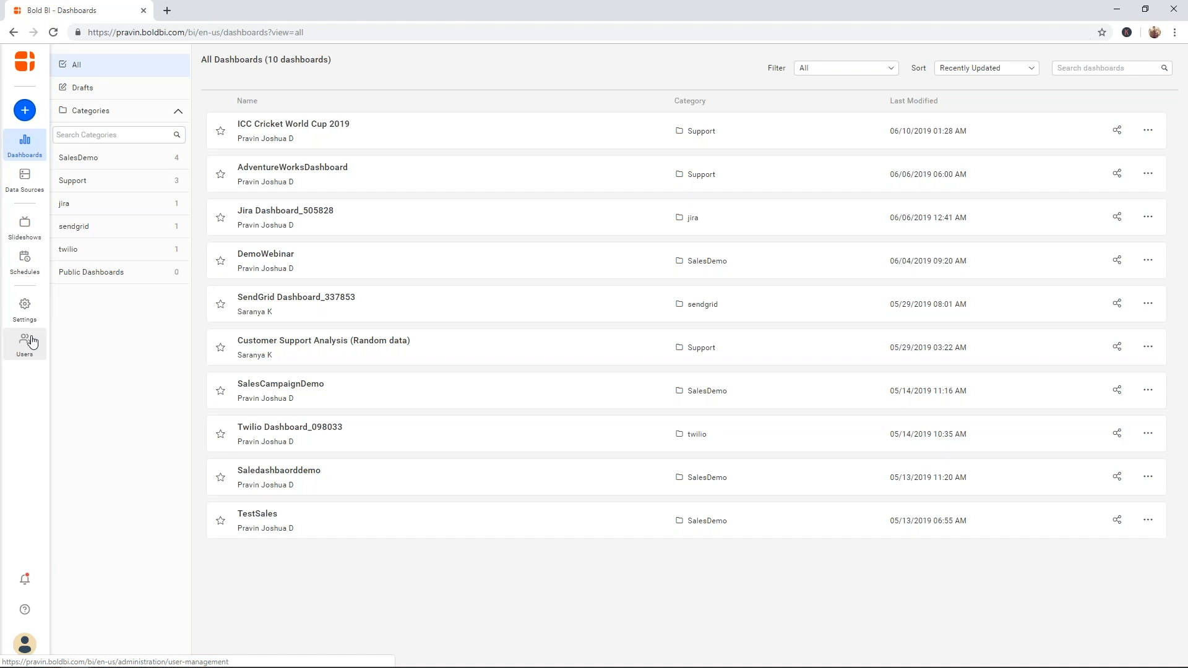
- Glance at the account profile menu, then return to the slideshow's pricing plans slide
{"action": "left_click", "coordinate": [27, 644]}
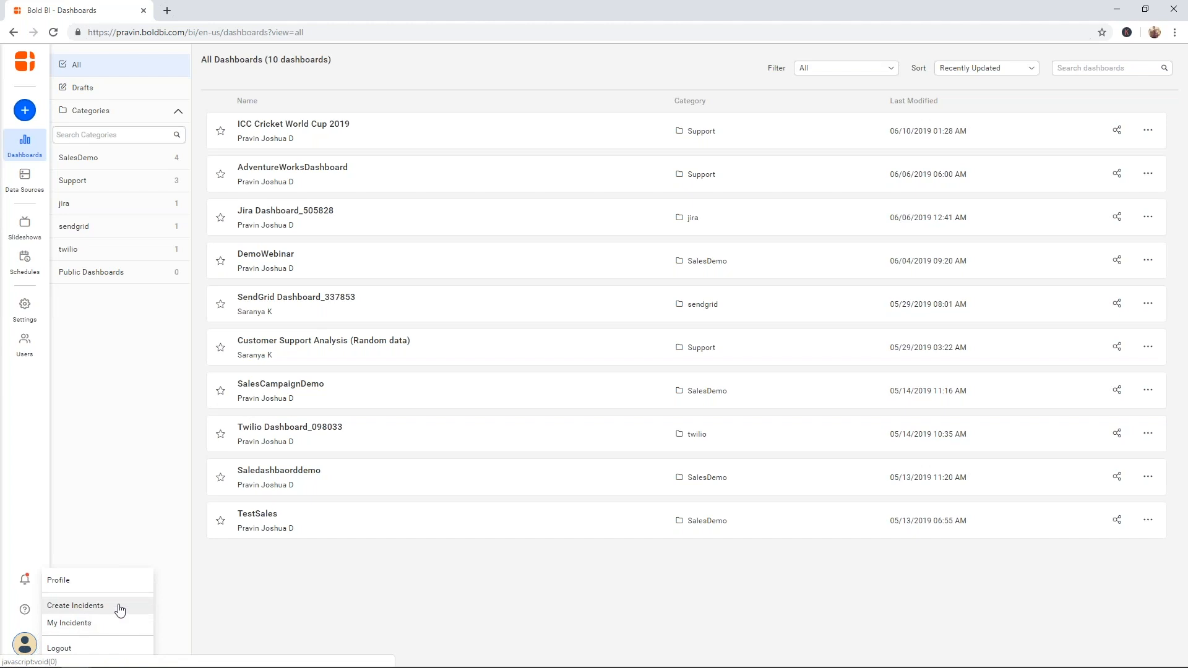
{"action": "left_click", "coordinate": [243, 618]}
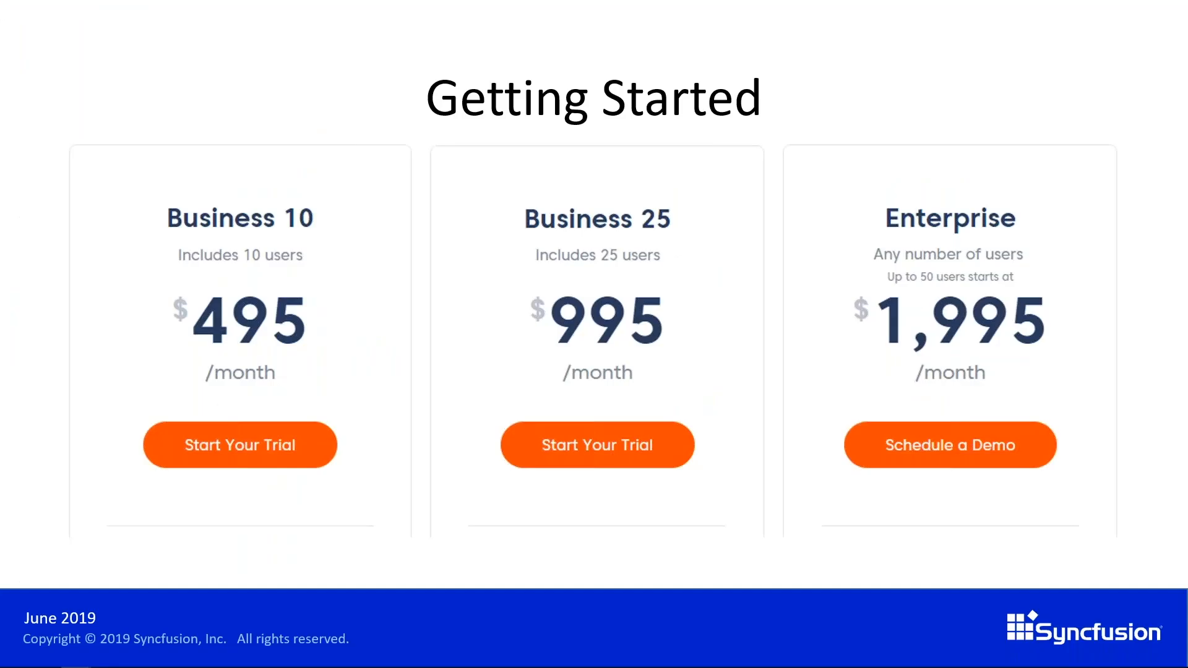
{"action": "key", "text": "Right"}
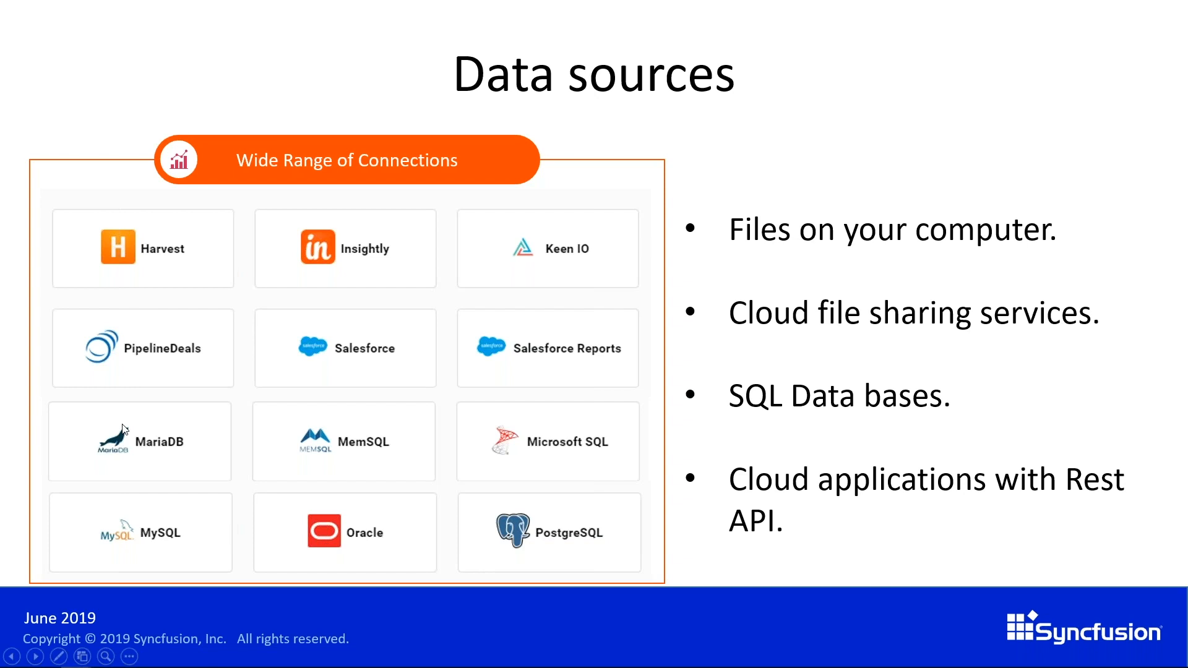
- Switch from the PowerPoint Data sources slide back to Bold BI's All Dashboards page
{"action": "key", "text": "alt+Tab"}
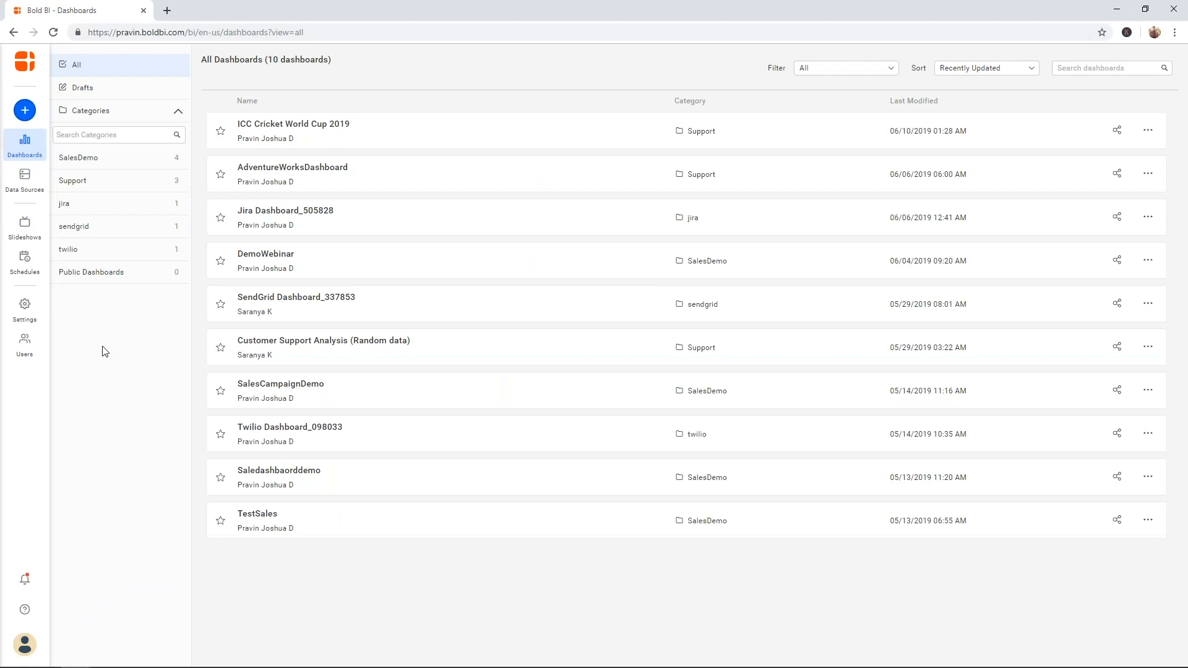
- Preview the Create Dashboard options, then open the Data Sources page
{"action": "left_click", "coordinate": [26, 111]}
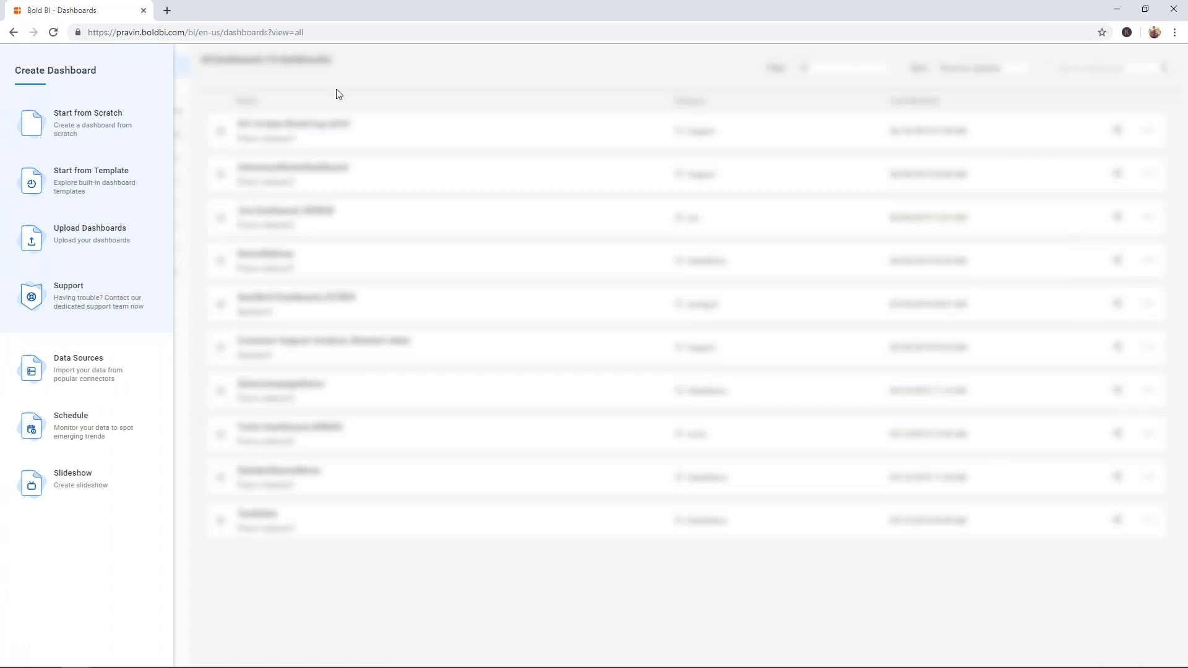
{"action": "left_click", "coordinate": [361, 84]}
{"action": "left_click", "coordinate": [26, 181]}
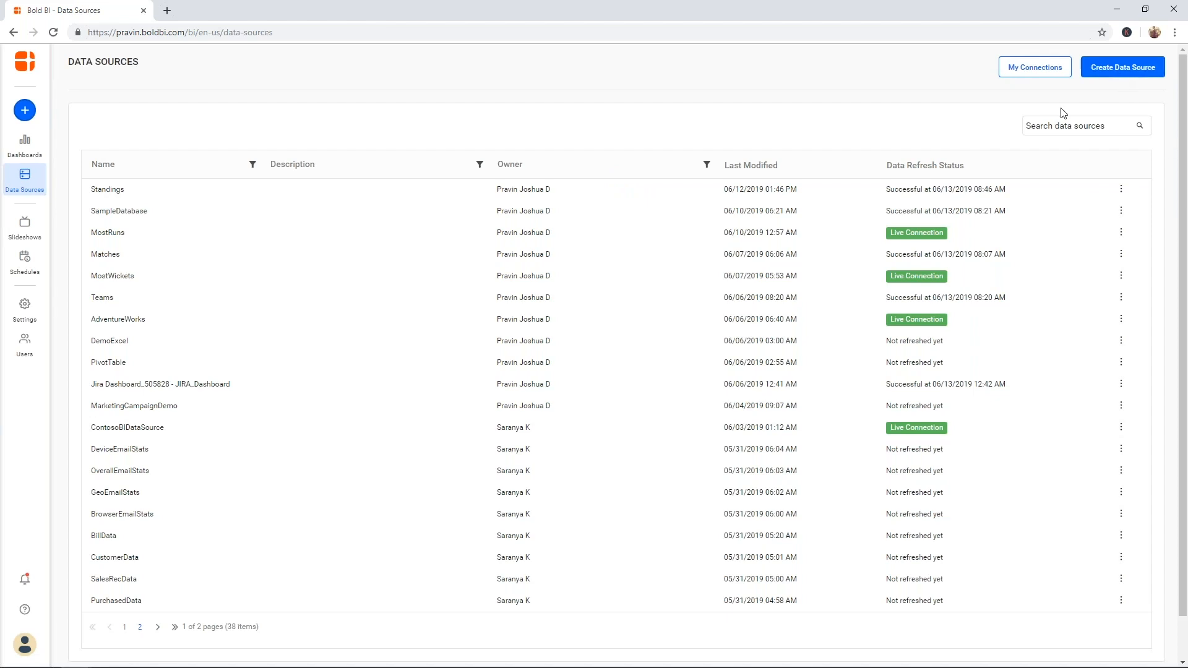
- Begin a new data source with the Create Data Source button
{"action": "left_click", "coordinate": [1117, 77]}
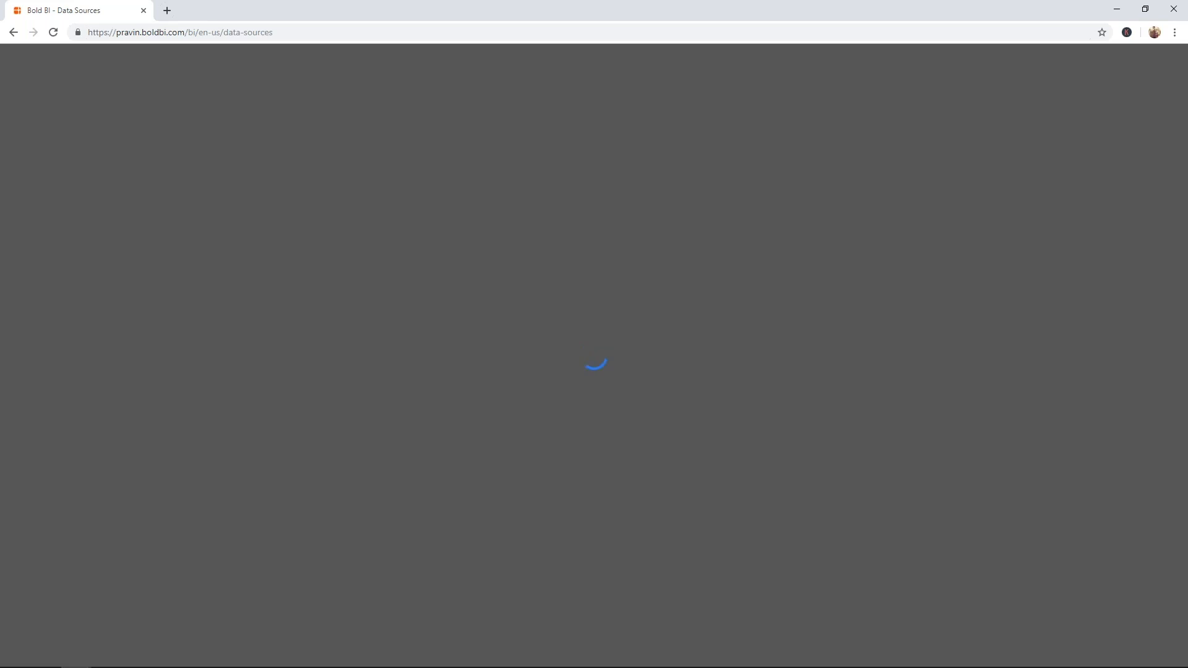
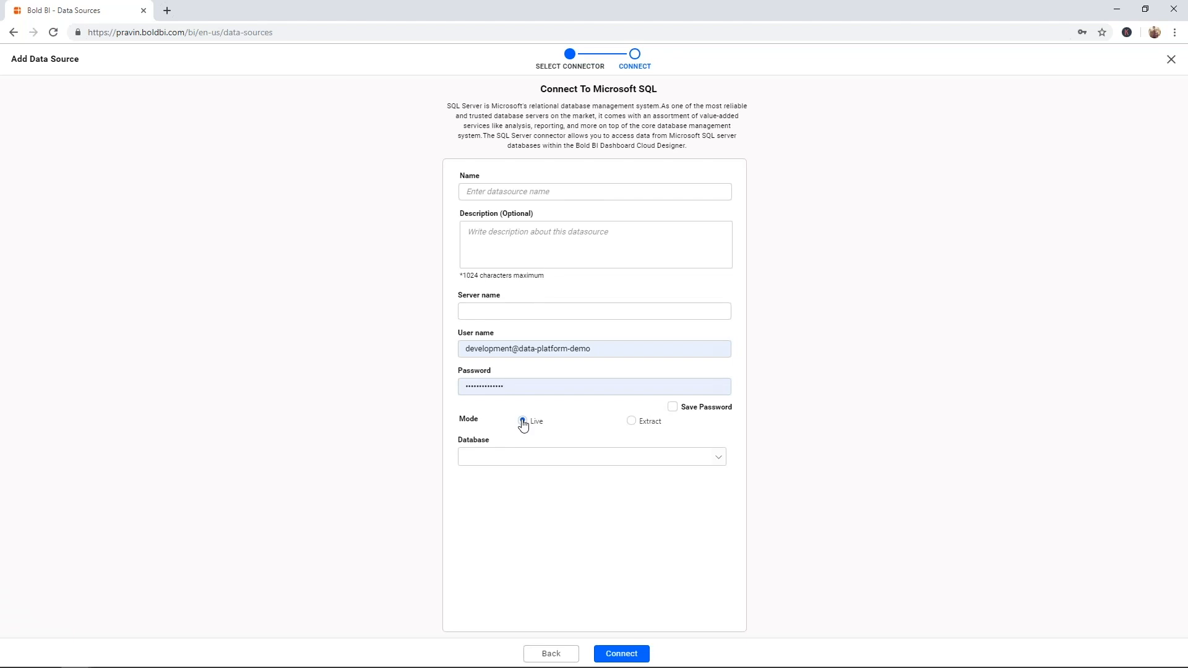
- Set the SQL connection to Extract mode with refresh Never, then close the wizard unsaved
{"action": "left_click", "coordinate": [632, 423]}
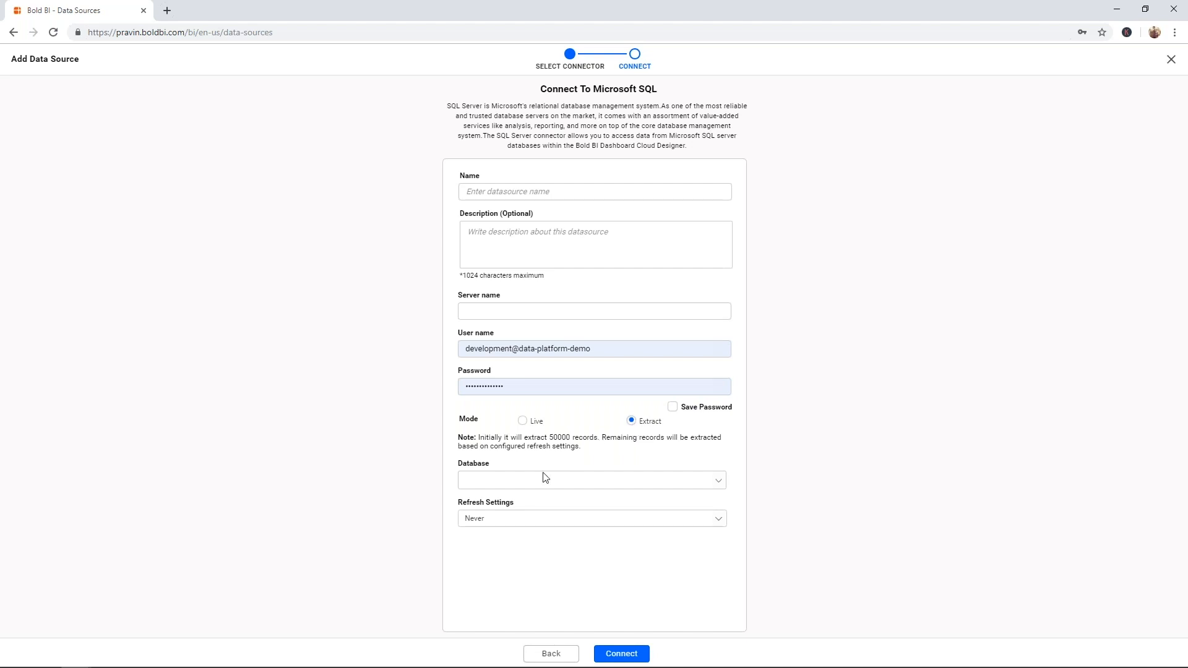
{"action": "left_click", "coordinate": [531, 518]}
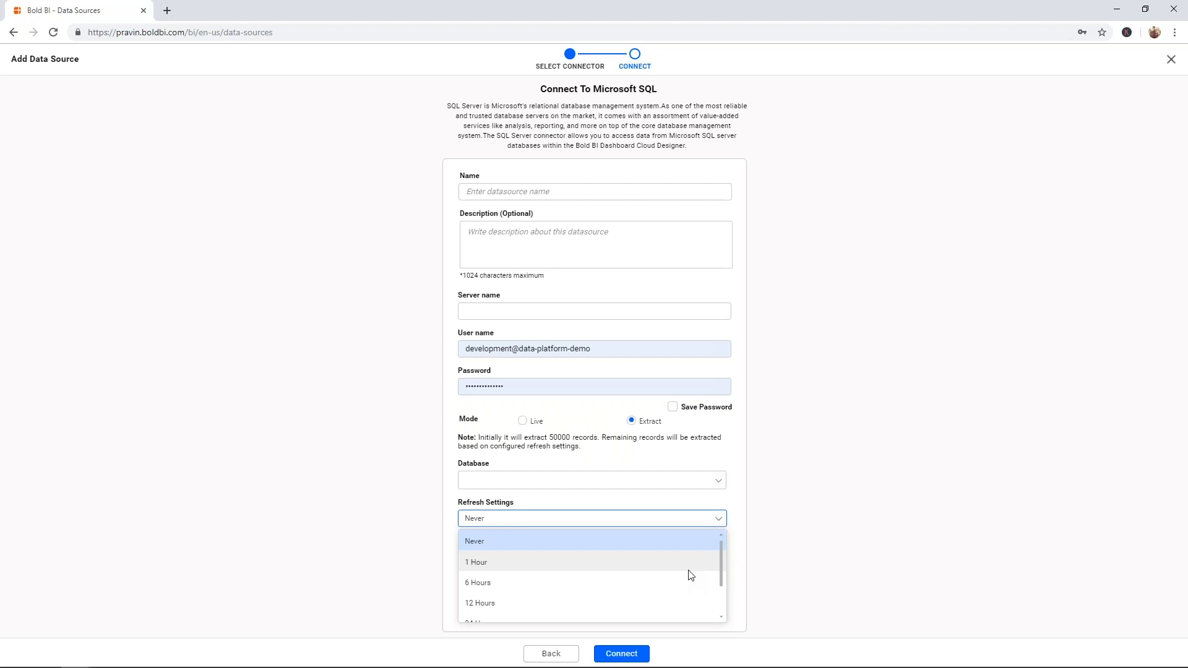
{"action": "left_click", "coordinate": [751, 506]}
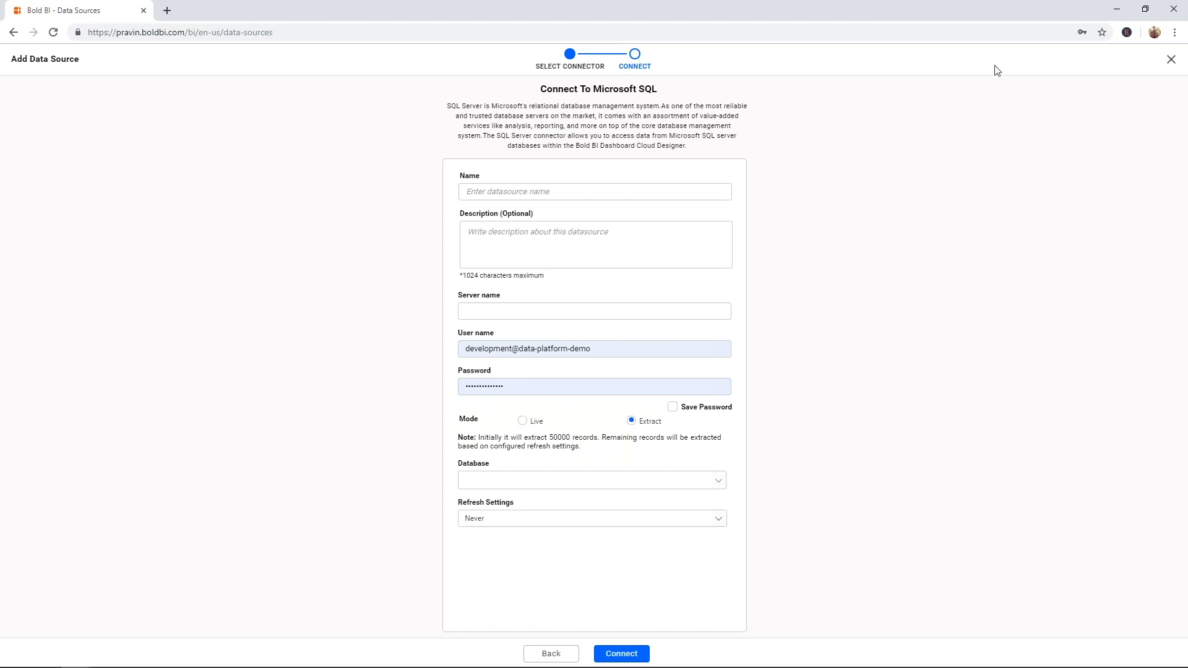
{"action": "left_click", "coordinate": [1169, 62]}
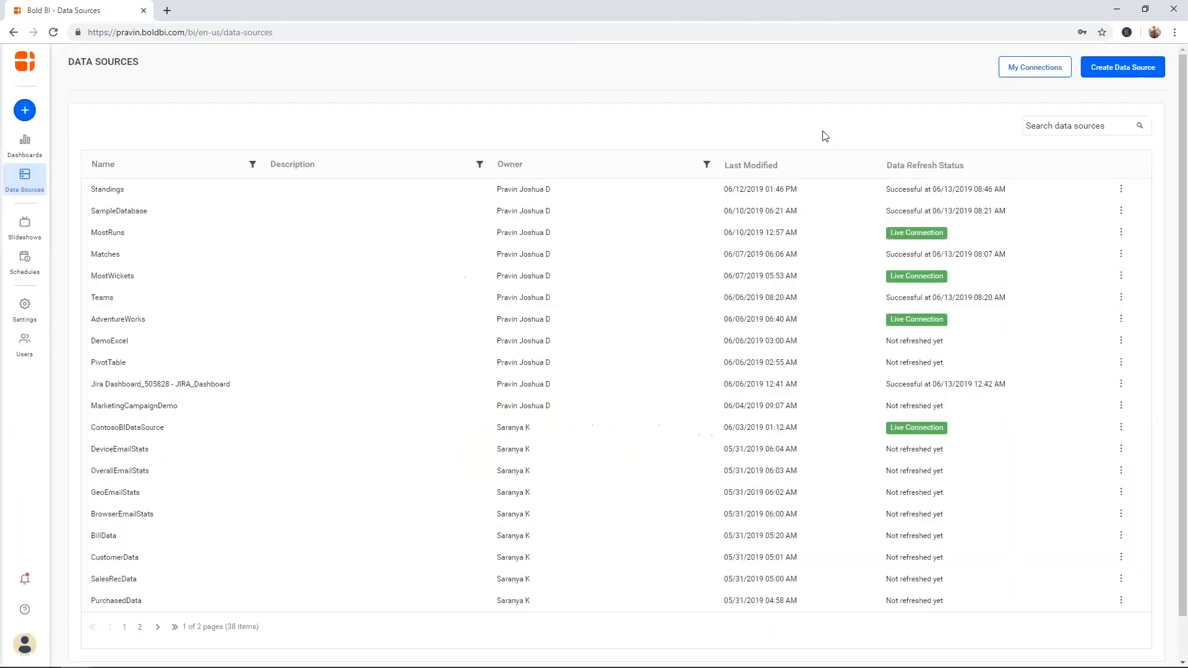
- Start a new data source and browse the Files and Cloud Storage connector categories
{"action": "left_click", "coordinate": [1105, 71]}
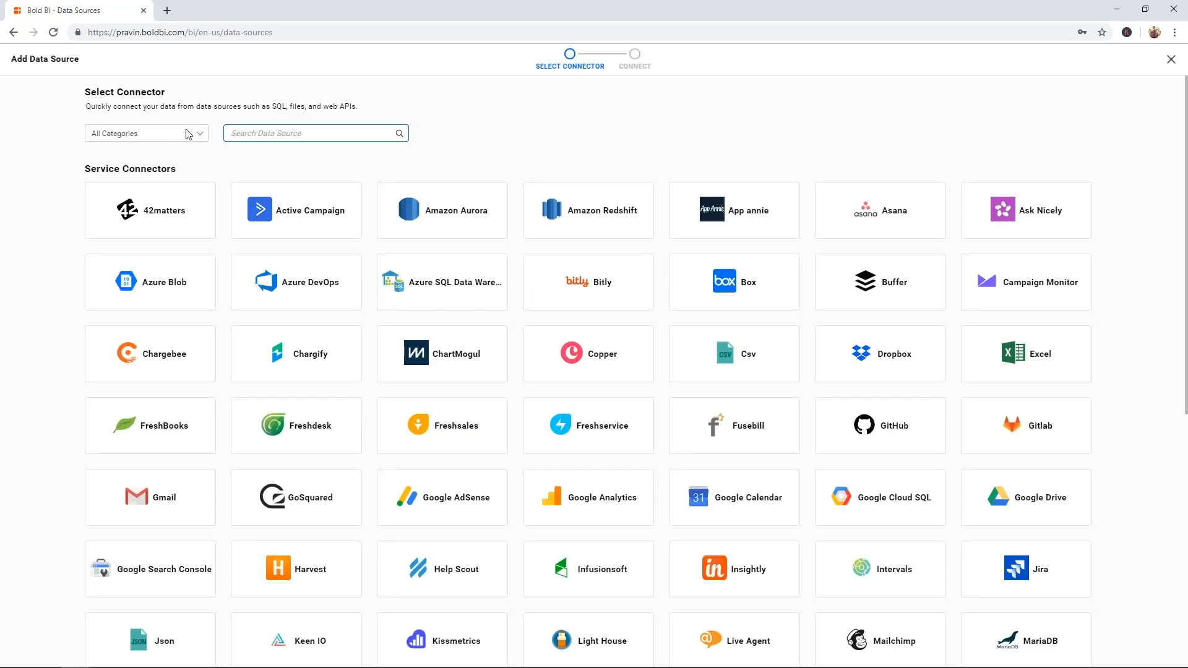
{"action": "left_click", "coordinate": [189, 134]}
{"action": "key", "text": "f"}
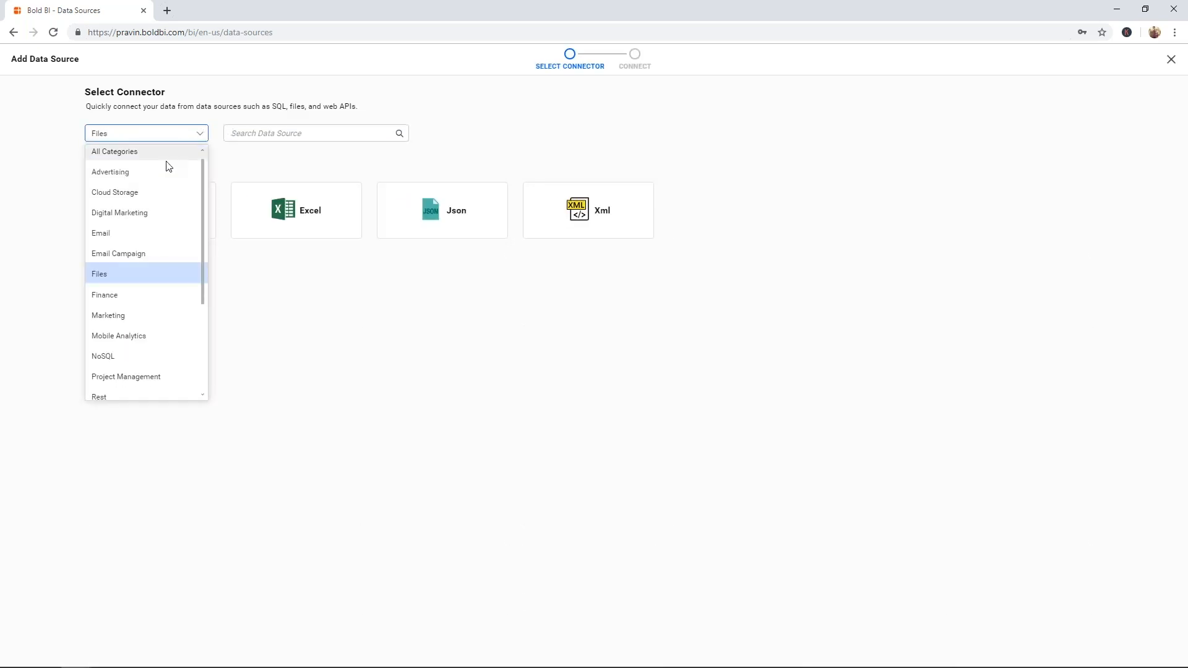
{"action": "left_click", "coordinate": [130, 271]}
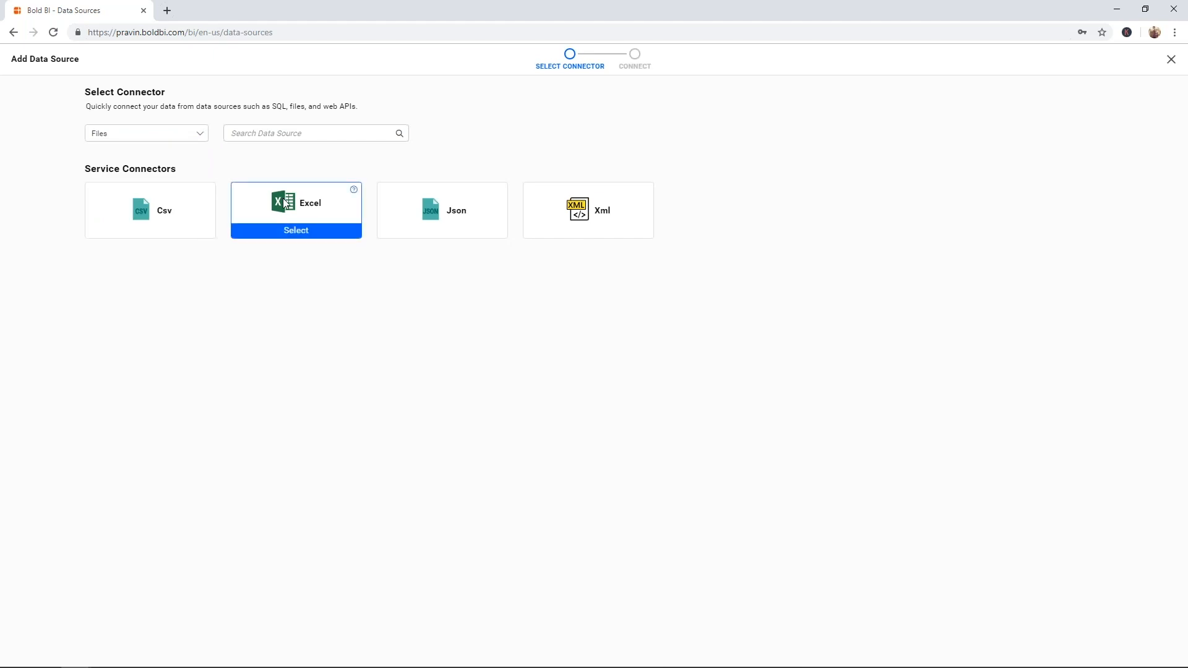
{"action": "left_click", "coordinate": [196, 138]}
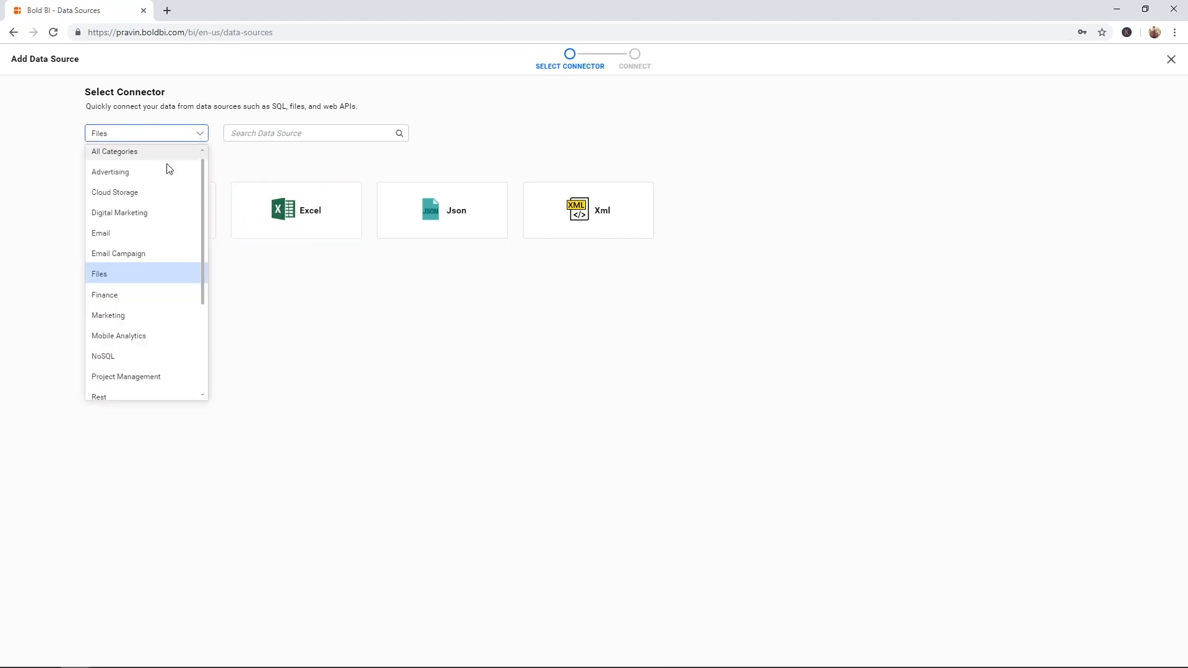
{"action": "left_click", "coordinate": [154, 188]}
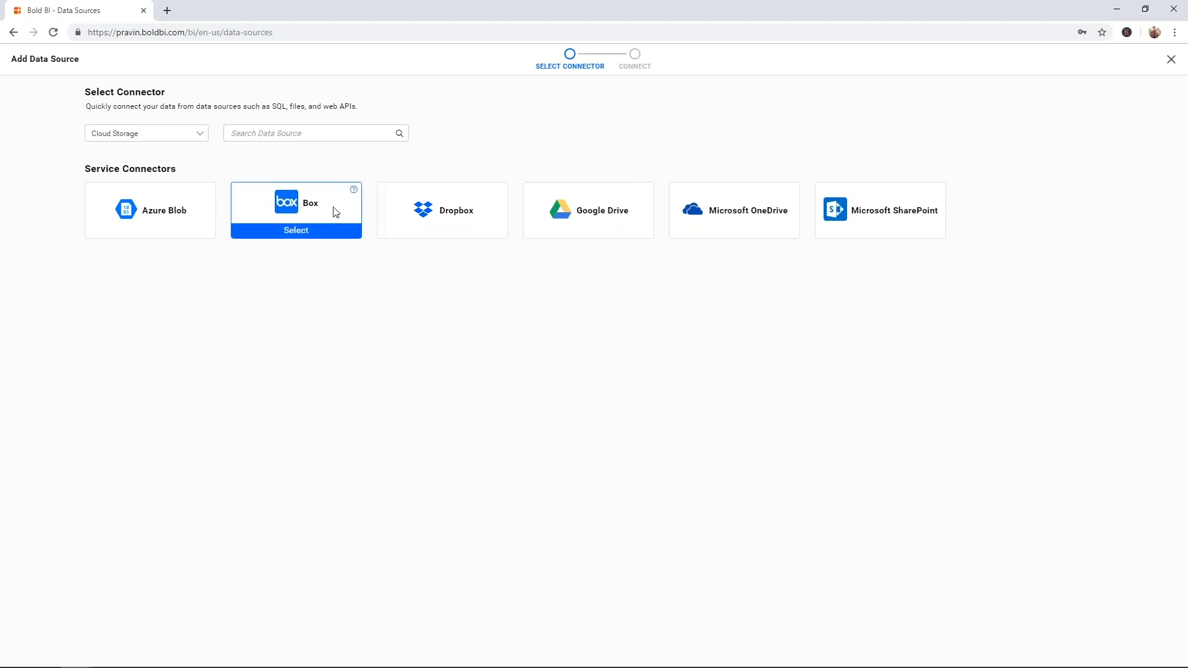
- Filter the connectors to the Rest category and choose the Web connector
{"action": "left_click", "coordinate": [202, 131]}
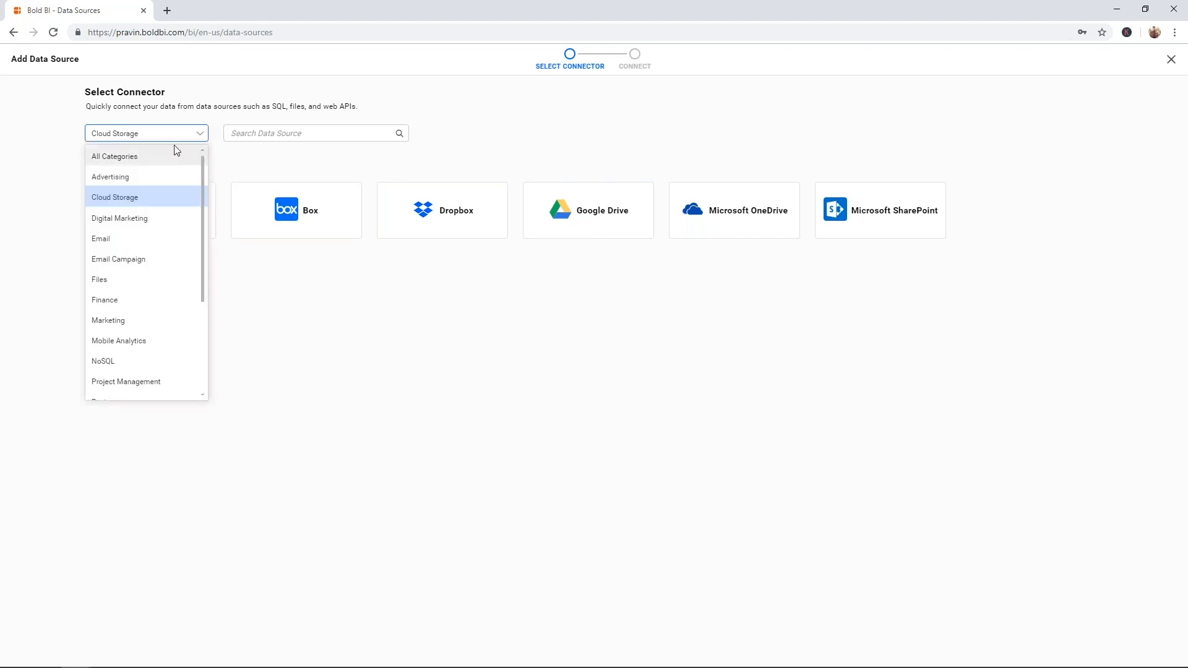
{"action": "key", "text": "w"}
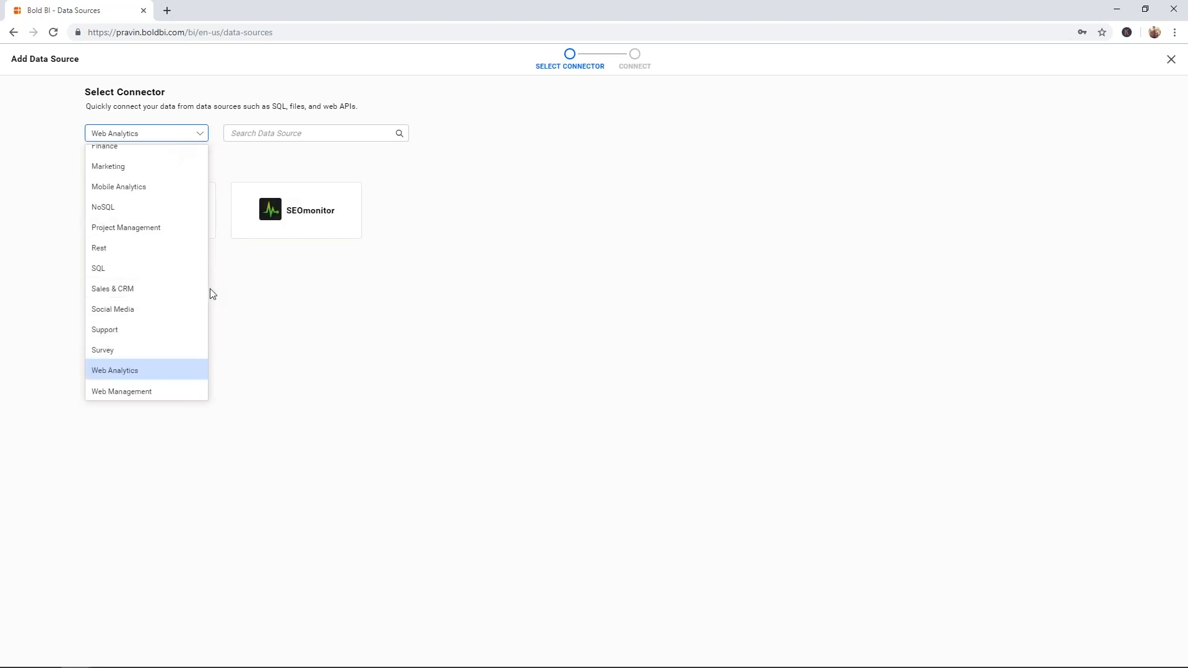
{"action": "left_click", "coordinate": [164, 255]}
{"action": "mouse_move", "coordinate": [454, 221]}
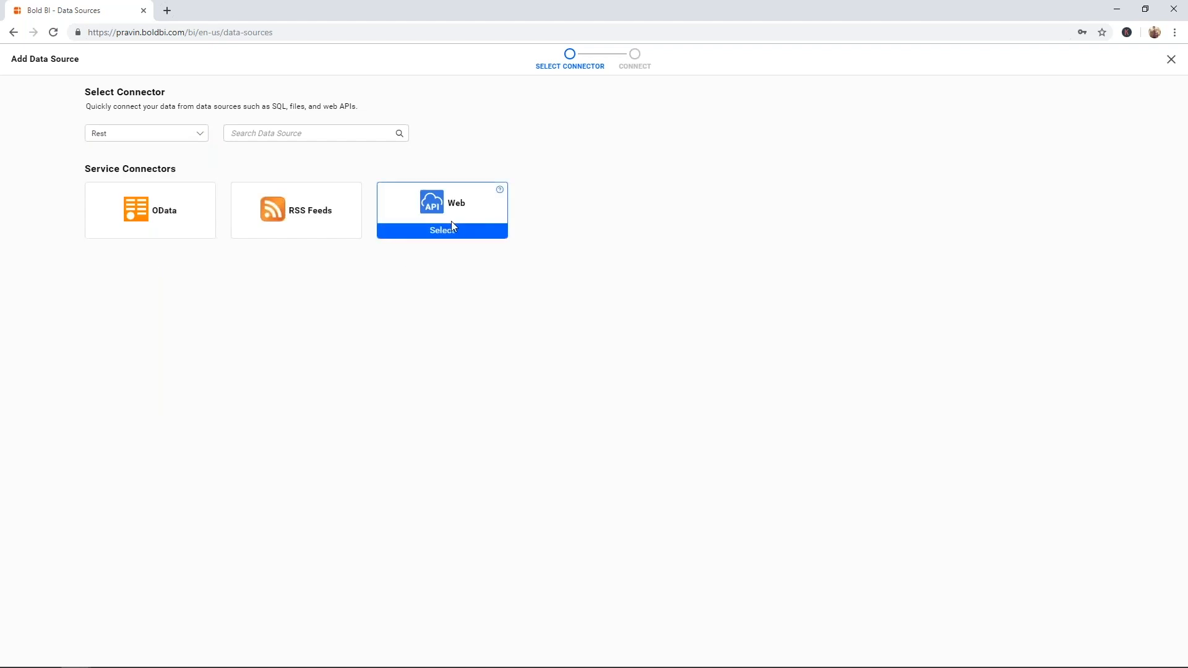
{"action": "left_click", "coordinate": [453, 232]}
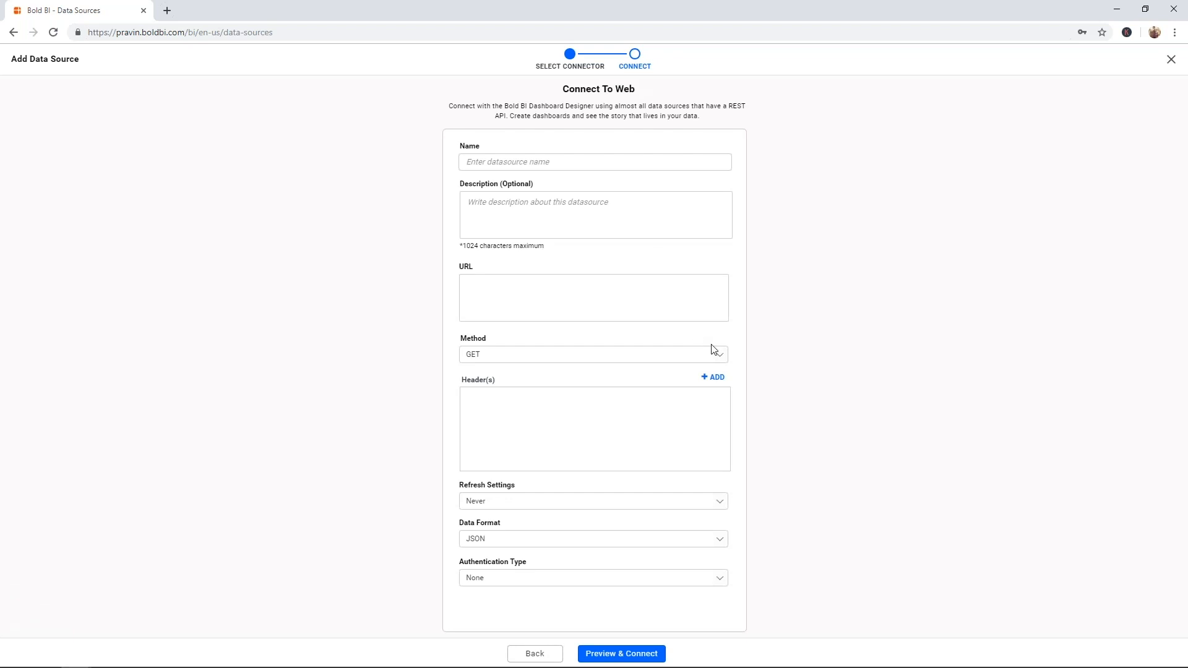
- Keep GET as the request method and close the Web connection form without saving
{"action": "left_click", "coordinate": [718, 357]}
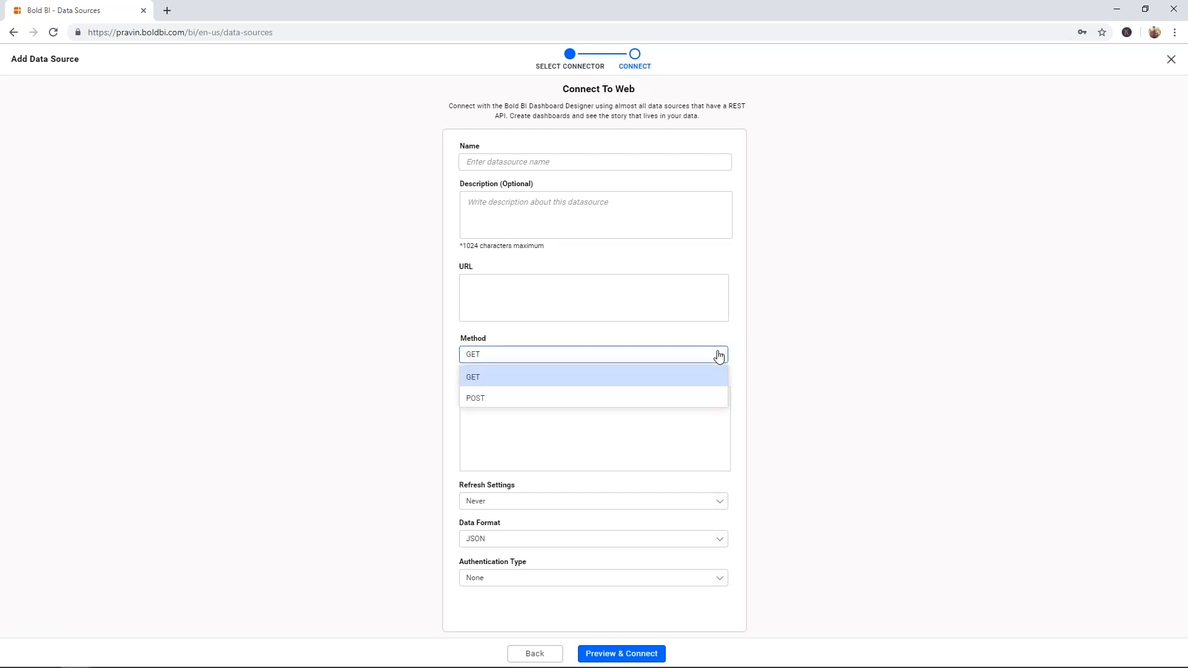
{"action": "left_click", "coordinate": [734, 365]}
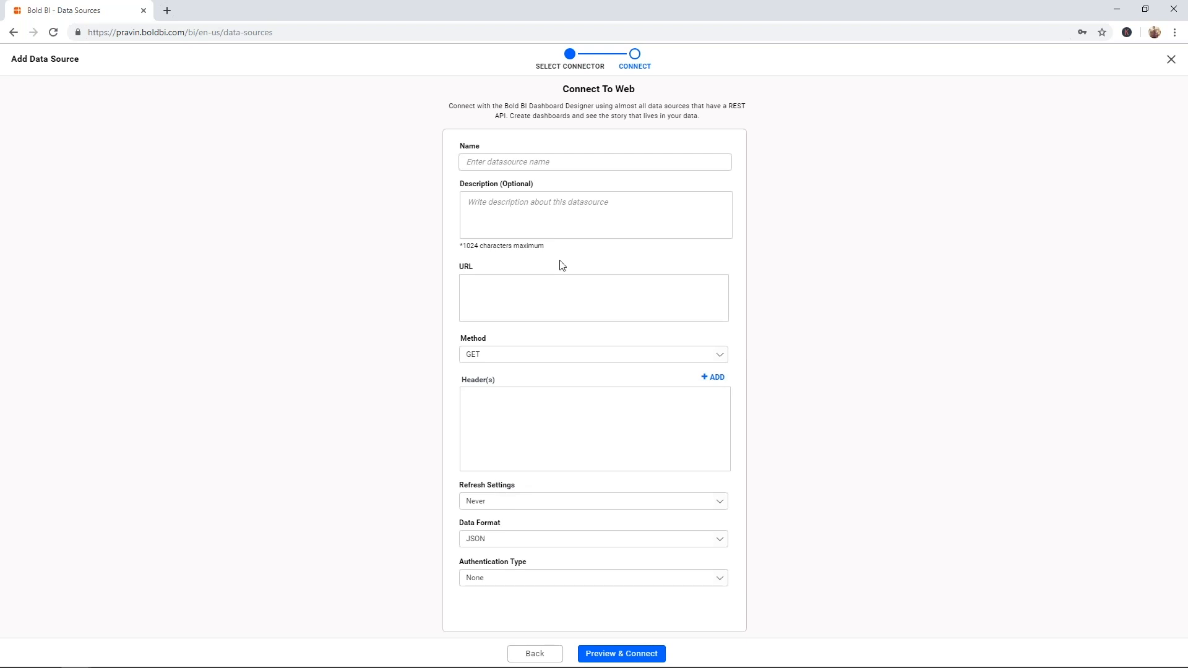
{"action": "left_click", "coordinate": [1171, 60]}
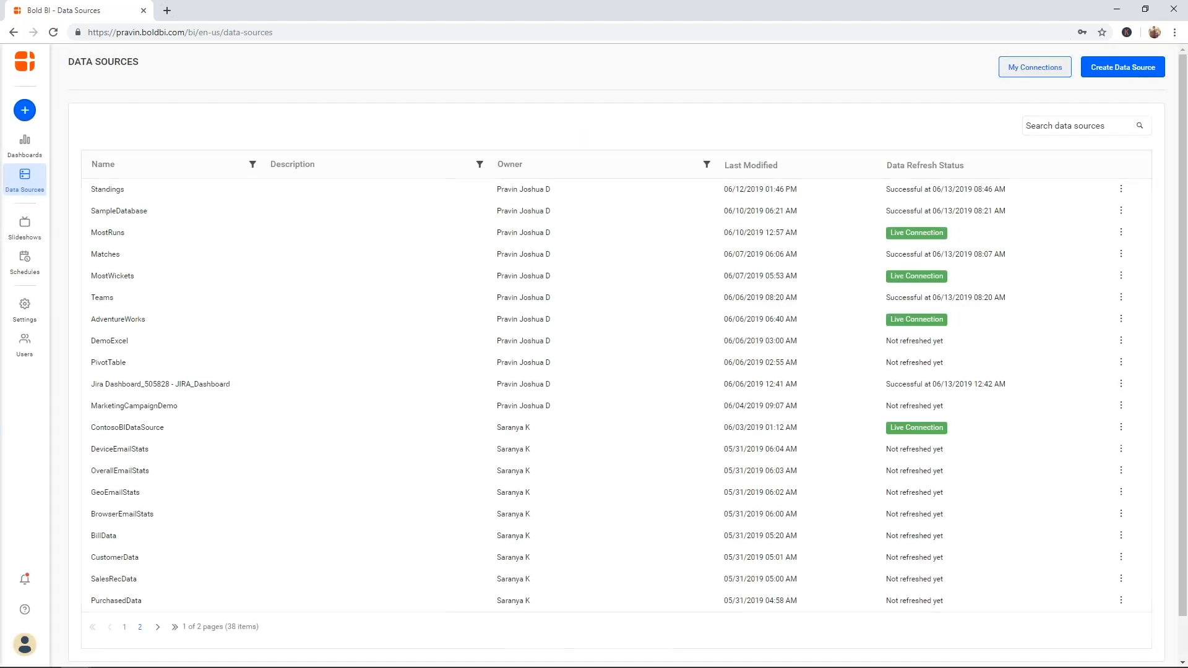
- Start another new data source and pick the Excel connector from the grid
{"action": "left_click", "coordinate": [1097, 80]}
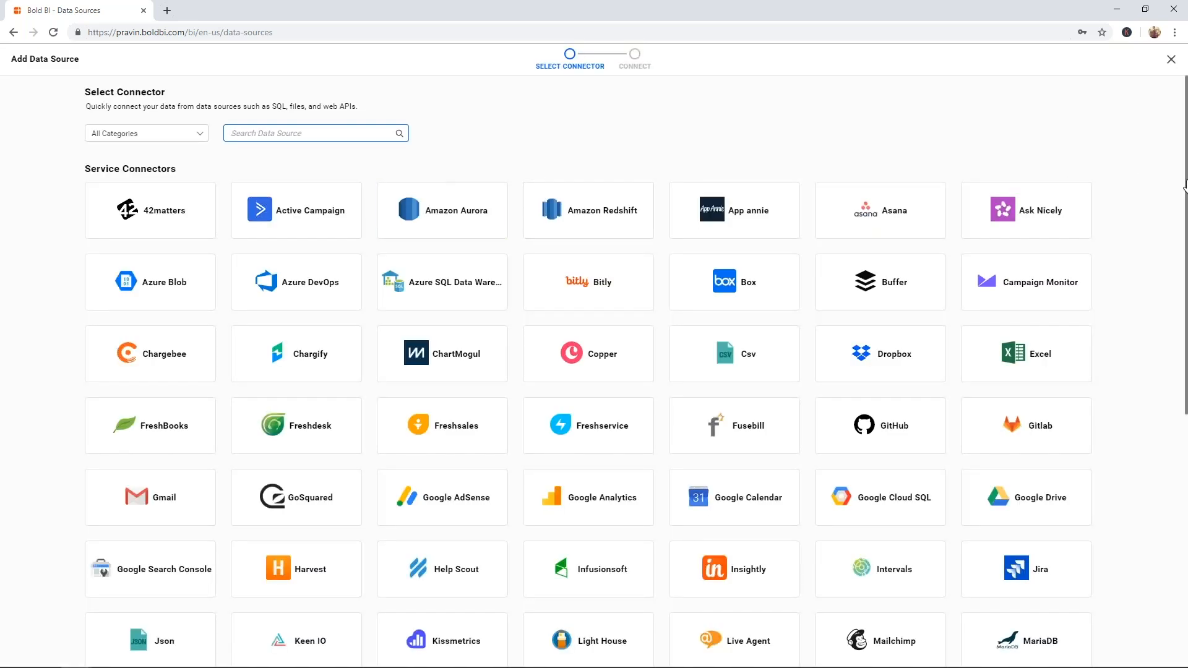
{"action": "mouse_move", "coordinate": [1184, 186]}
{"action": "left_mouse_down"}
{"action": "mouse_move", "coordinate": [1181, 455]}
{"action": "mouse_move", "coordinate": [1185, 192]}
{"action": "left_mouse_up"}
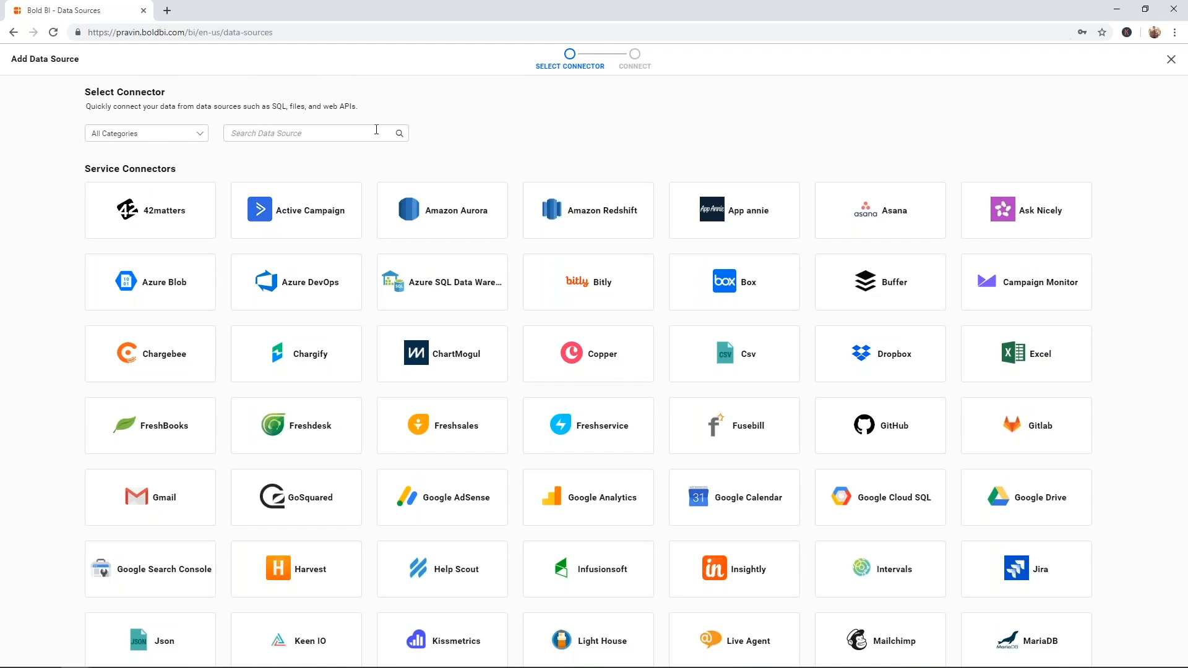
{"action": "mouse_move", "coordinate": [734, 281]}
{"action": "mouse_move", "coordinate": [1012, 368]}
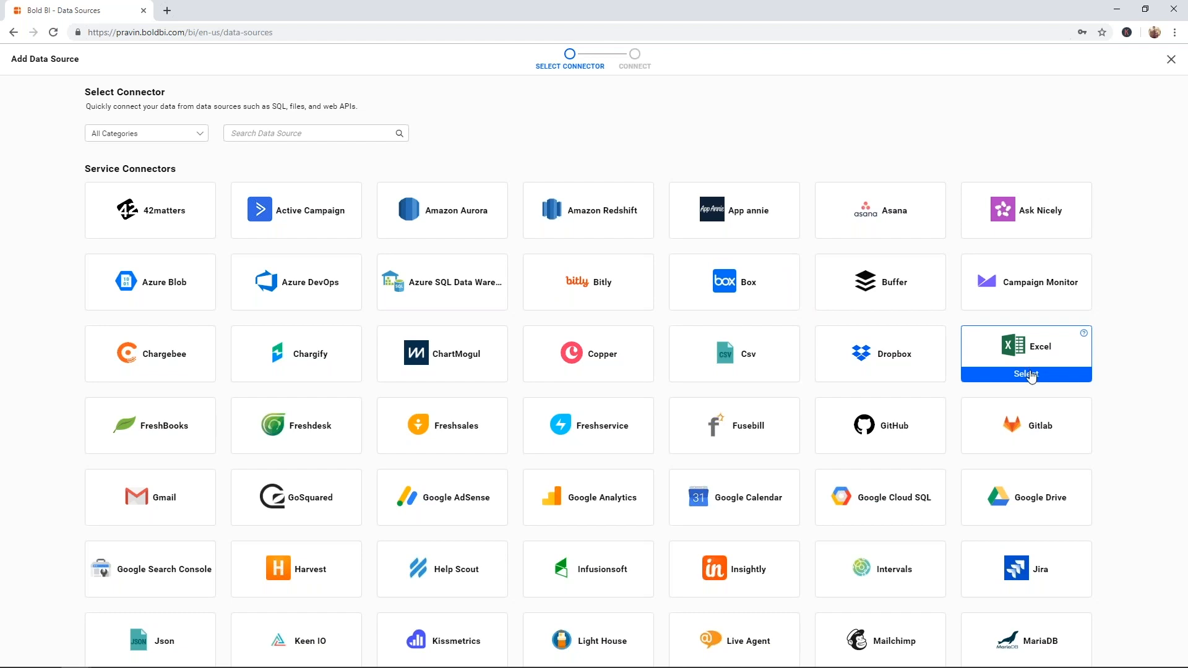
{"action": "left_click", "coordinate": [1027, 375]}
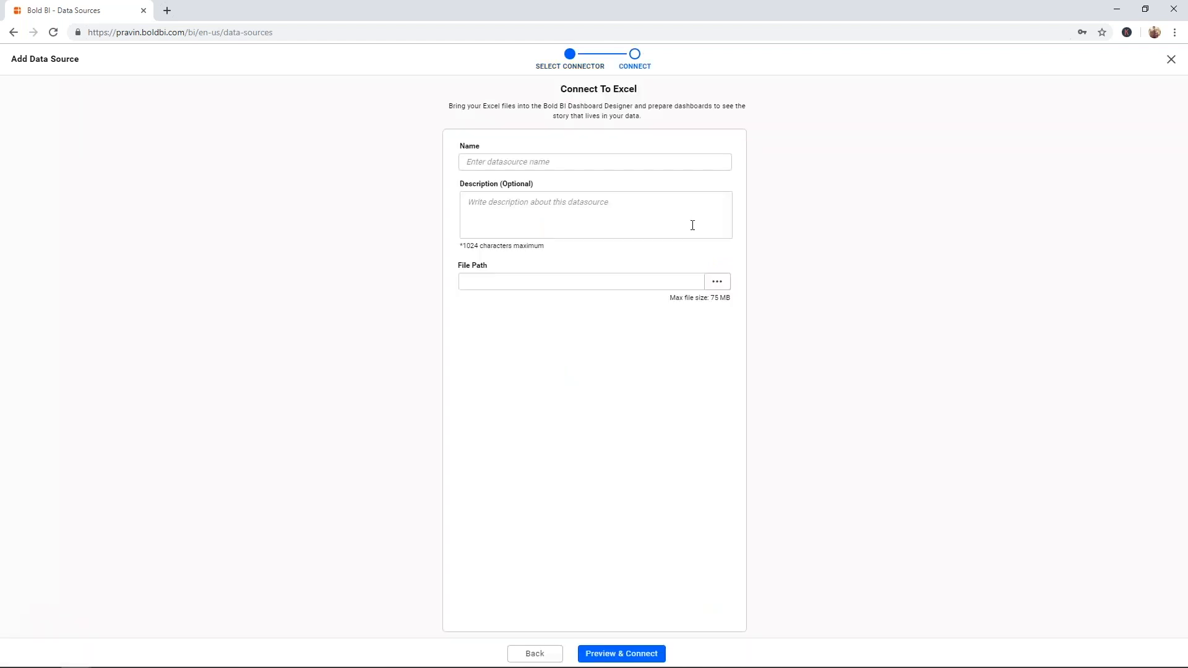
- Name the Excel source CampaignAnalytics, upload MarketingCampaignsDownloads.xlsx, and preview and connect it
{"action": "left_click", "coordinate": [619, 164]}
{"action": "type", "text": "Ca"}
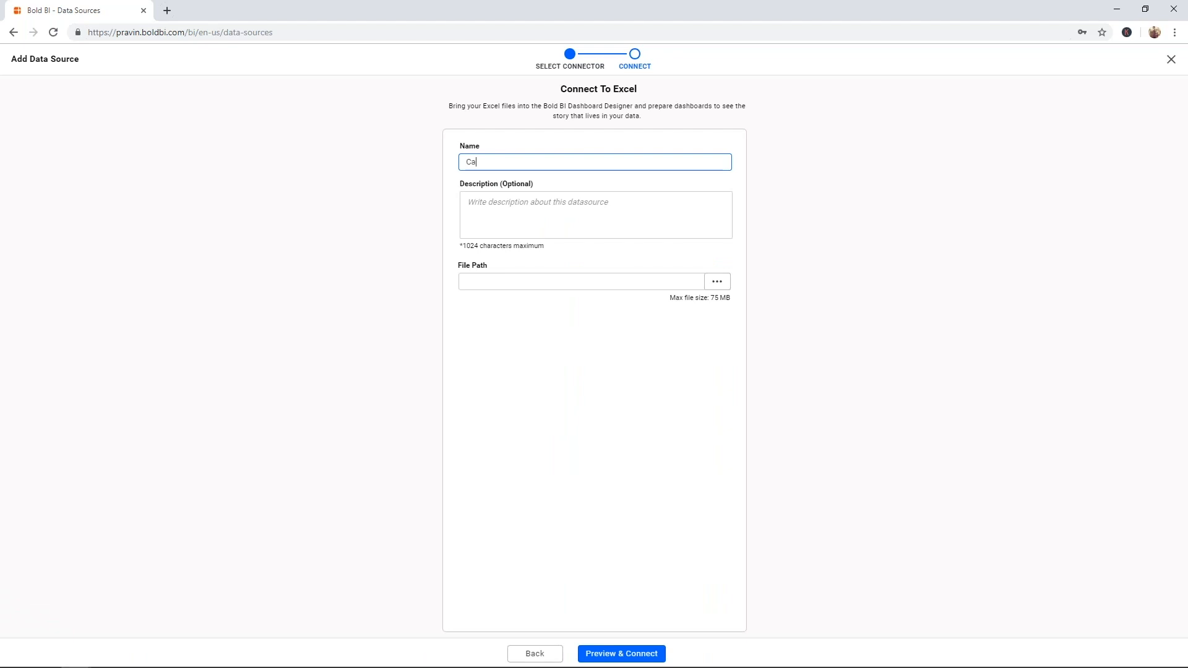
{"action": "type", "text": "mpaignAnalytics"}
{"action": "left_click", "coordinate": [719, 285]}
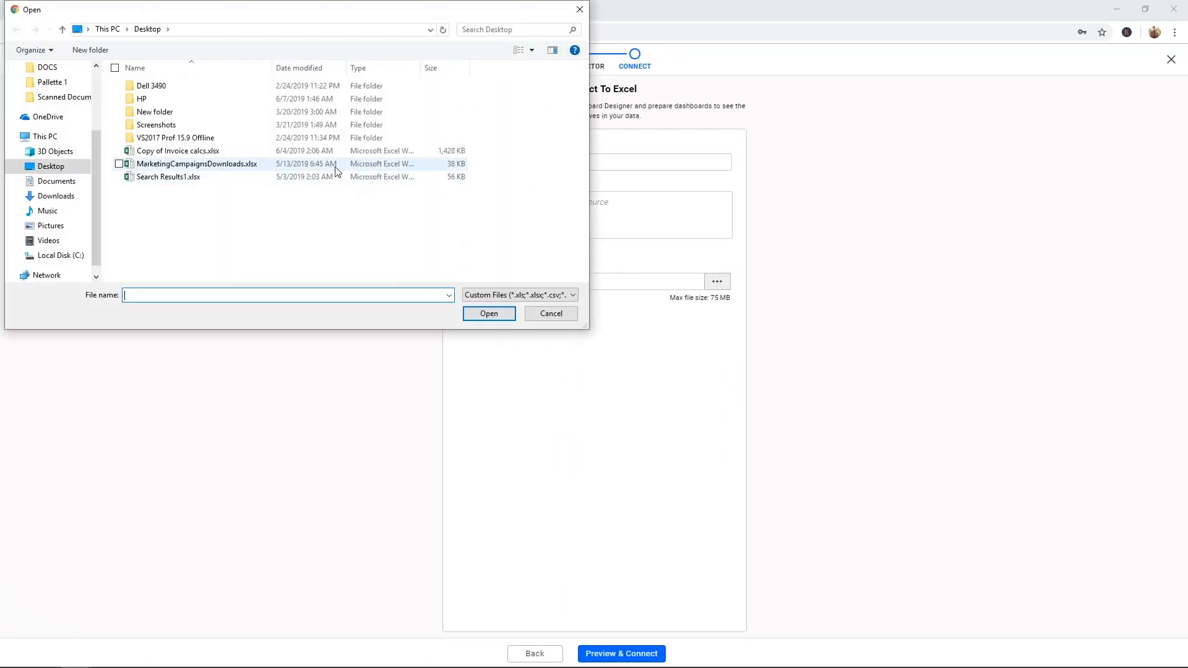
{"action": "left_click", "coordinate": [336, 166]}
{"action": "left_click", "coordinate": [489, 313]}
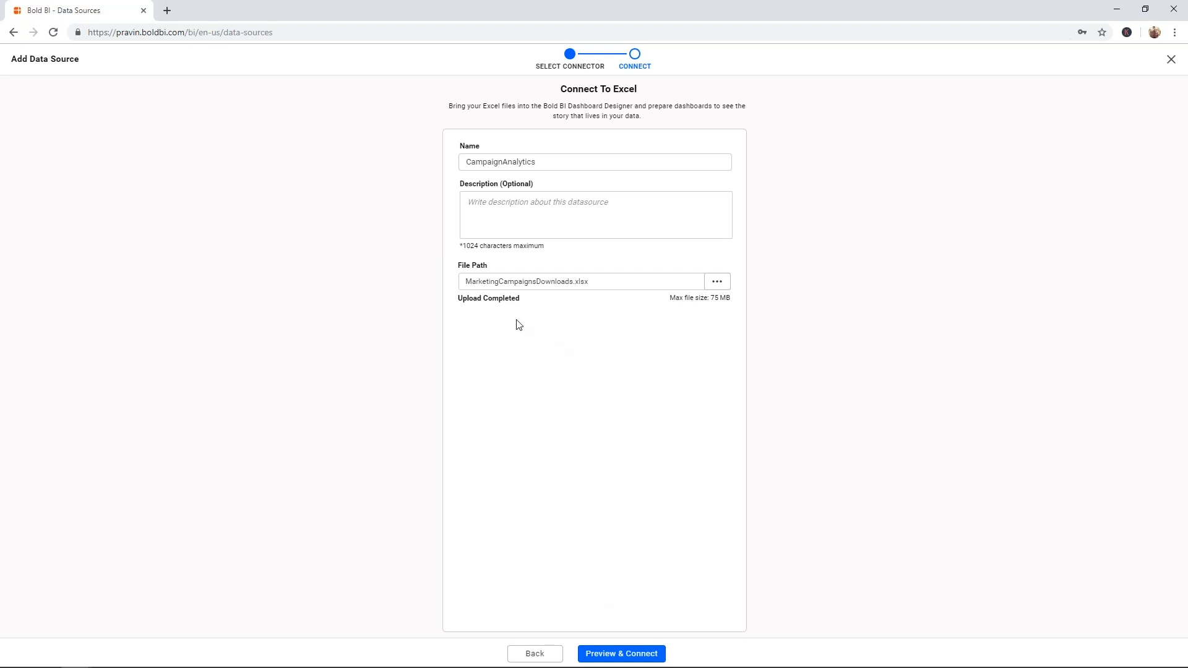
{"action": "left_click", "coordinate": [620, 658]}
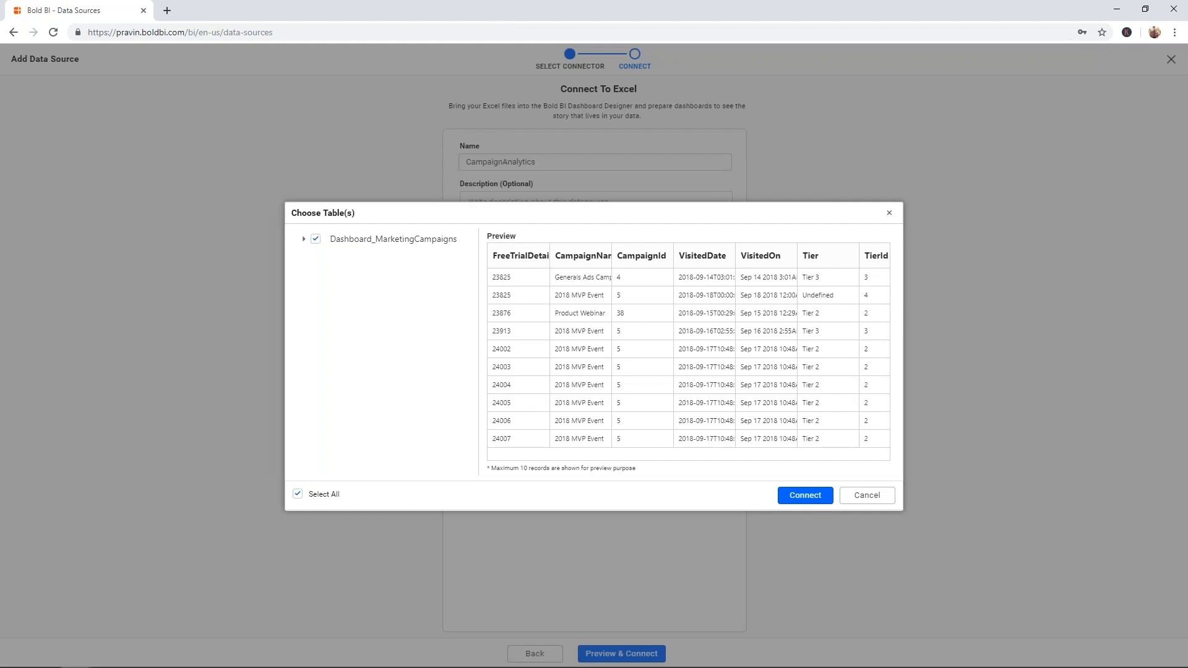
- Review the Dashboard_MarketingCampaigns columns, then connect to import that table
{"action": "mouse_move", "coordinate": [644, 456]}
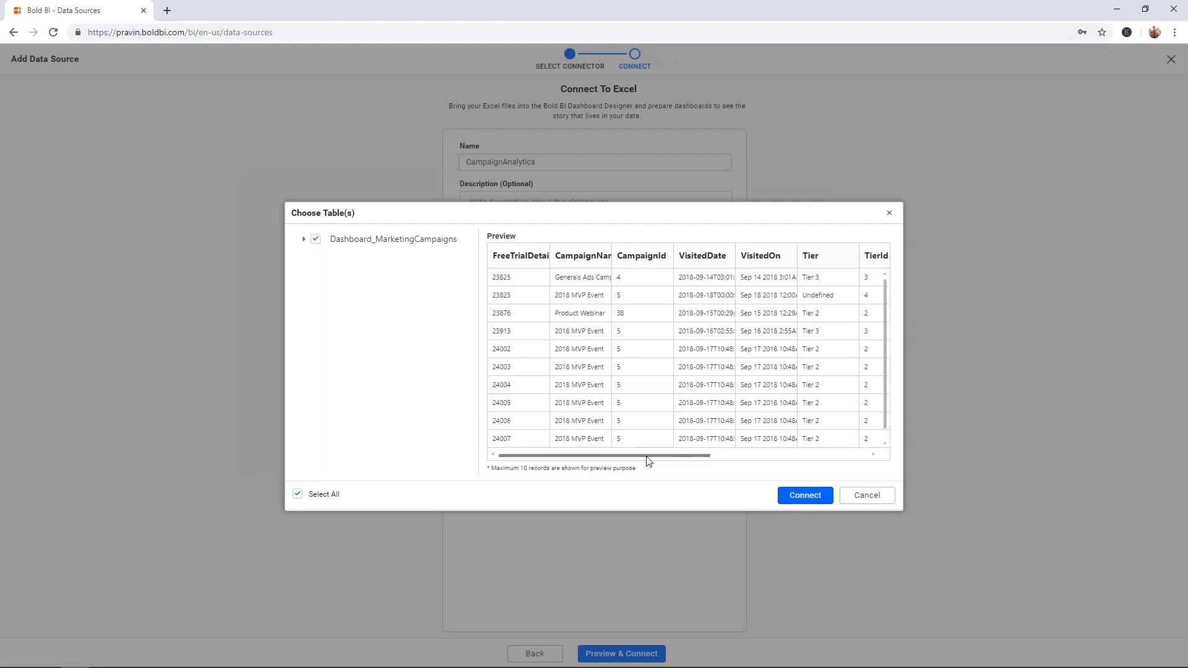
{"action": "left_click_drag", "start_coordinate": [647, 456], "coordinate": [668, 472]}
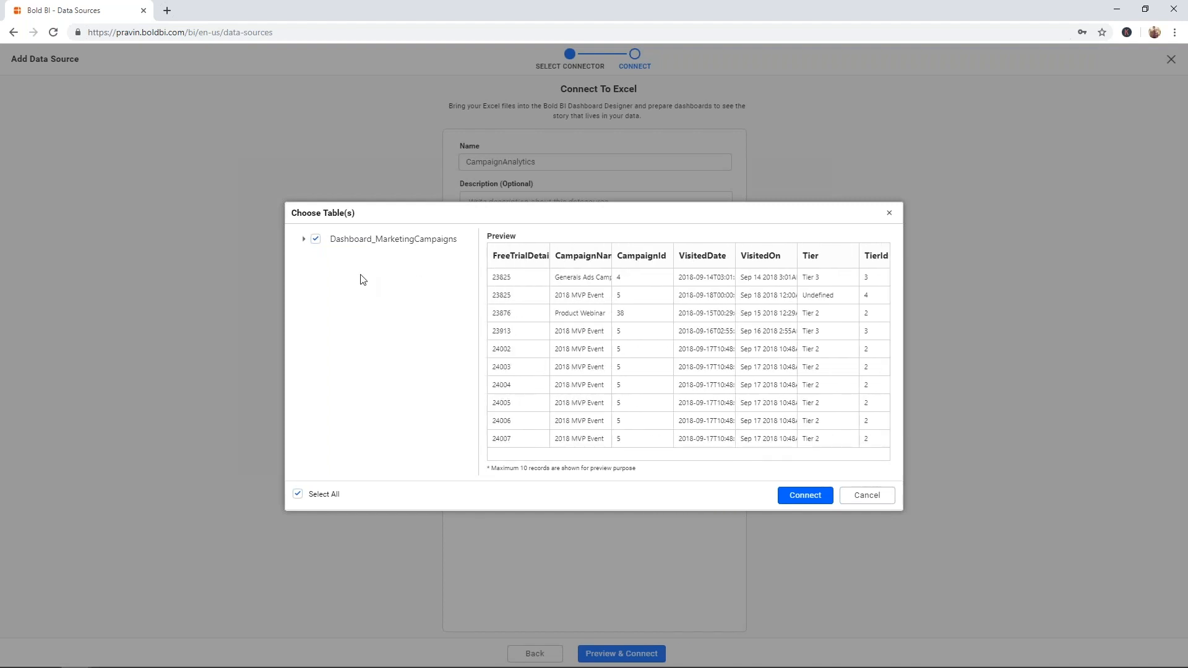
{"action": "left_click", "coordinate": [304, 240]}
{"action": "left_click", "coordinate": [304, 241]}
{"action": "left_click", "coordinate": [304, 243]}
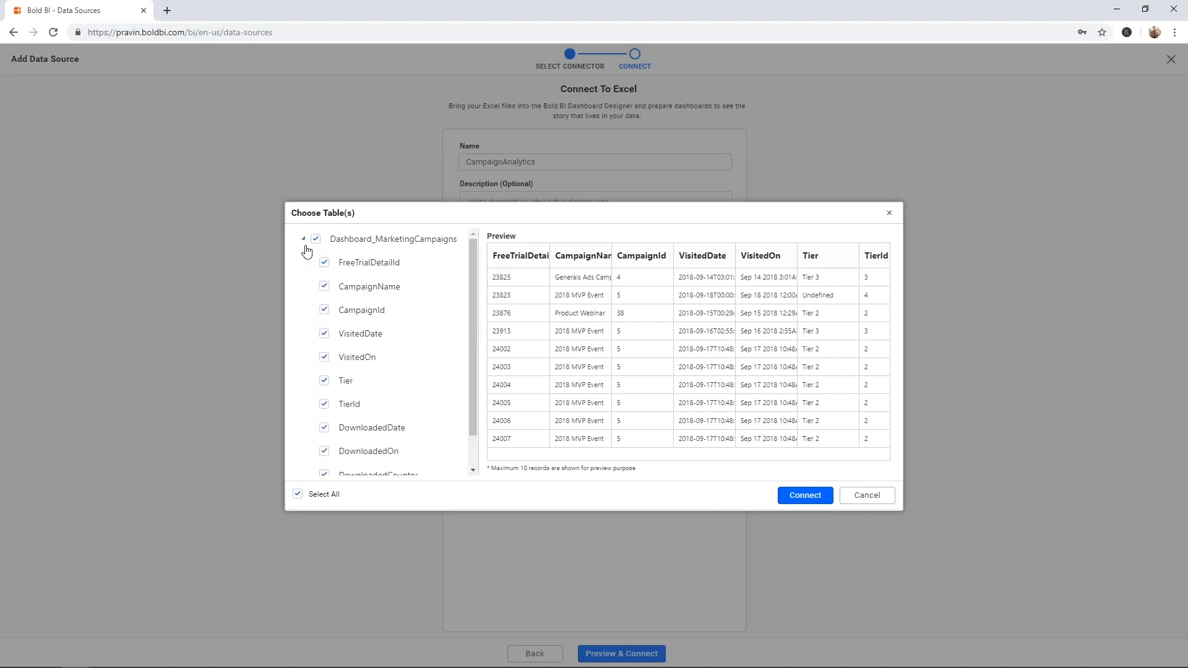
{"action": "left_click", "coordinate": [305, 246]}
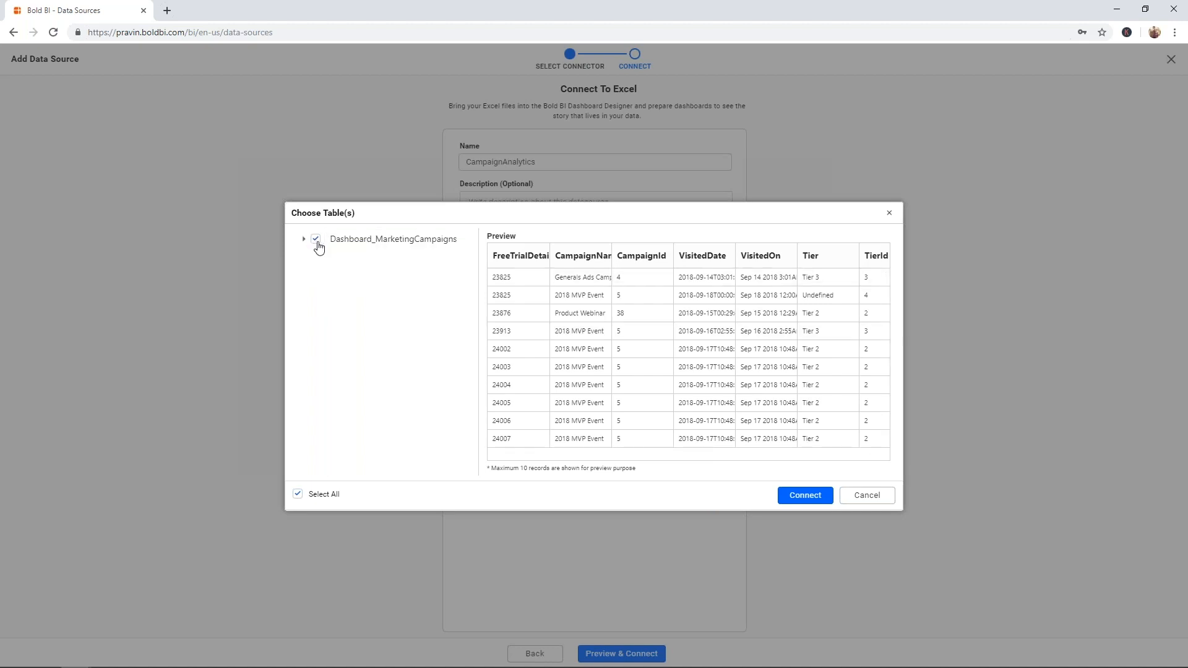
{"action": "left_click", "coordinate": [803, 494]}
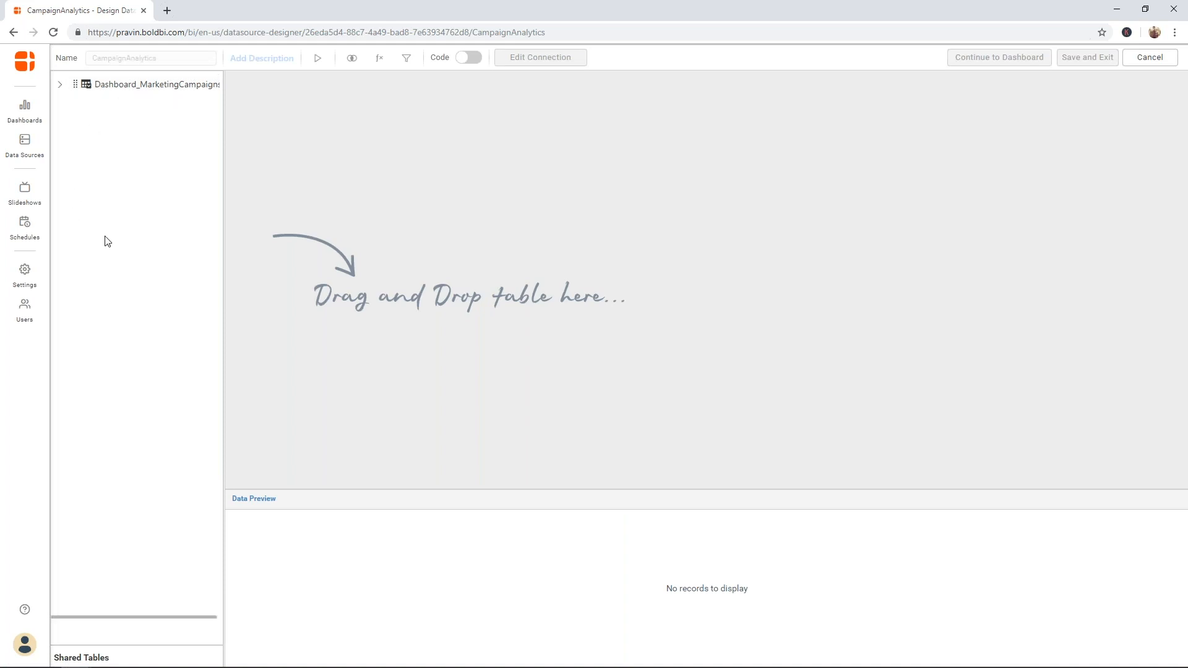
- Drag the Dashboard_MarketingCampaigns table onto the design canvas to load 100 preview records
{"action": "left_click", "coordinate": [61, 87]}
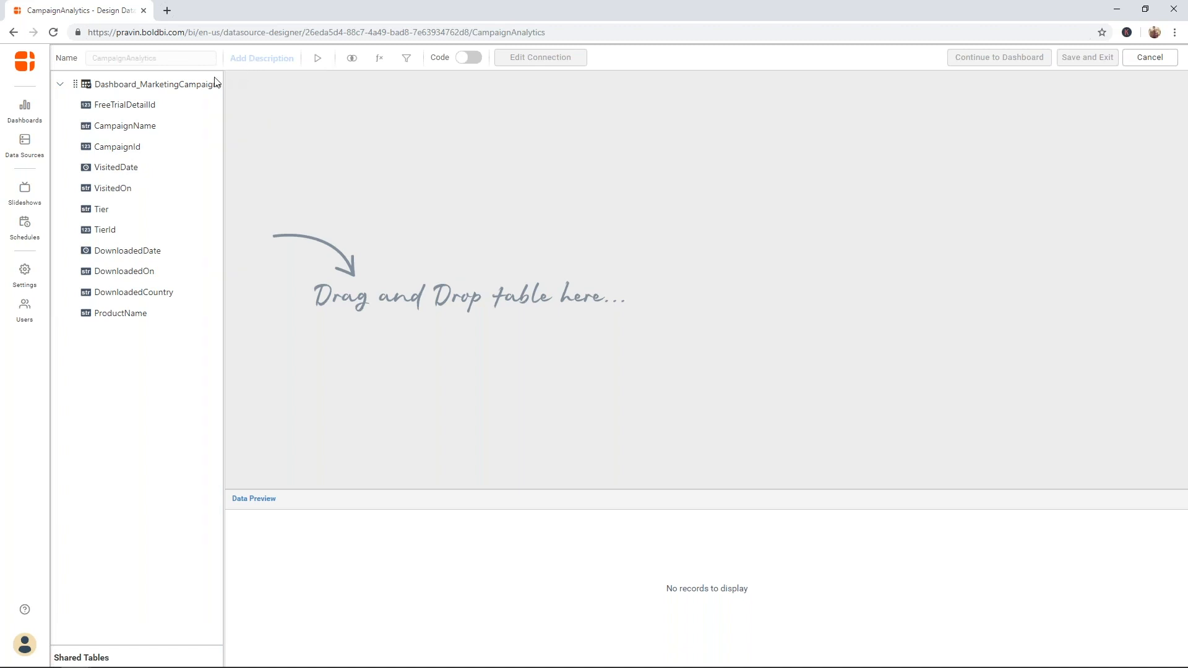
{"action": "left_click_drag", "start_coordinate": [193, 87], "coordinate": [464, 185]}
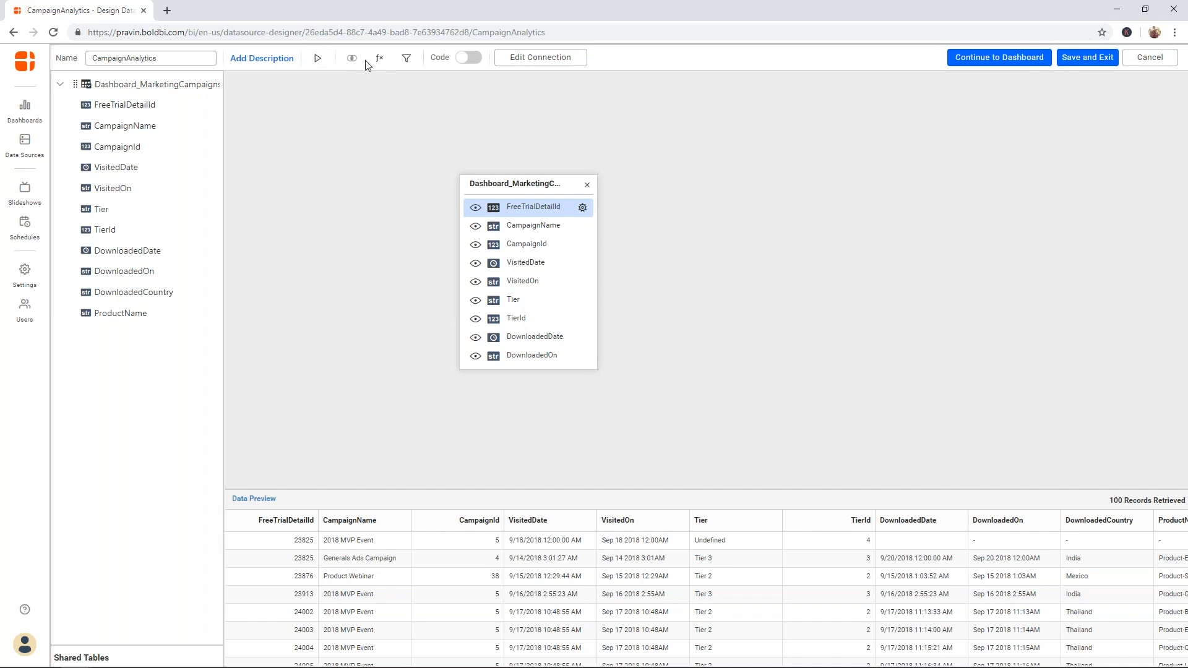
{"action": "left_click", "coordinate": [469, 59]}
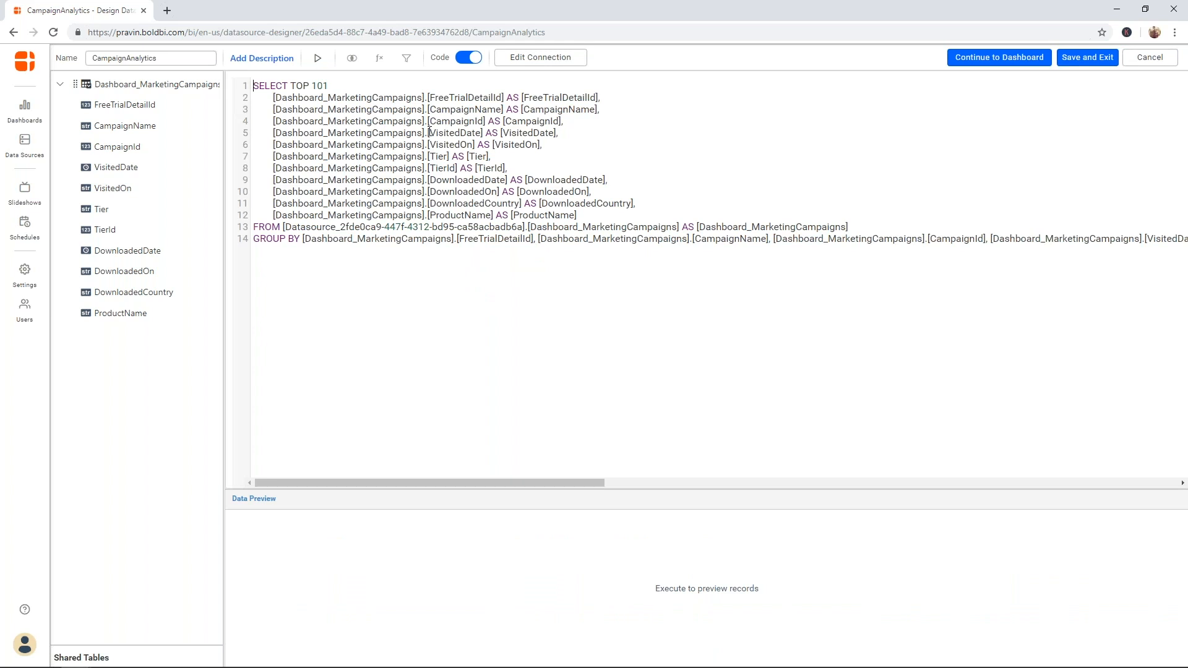
{"action": "left_click", "coordinate": [468, 58]}
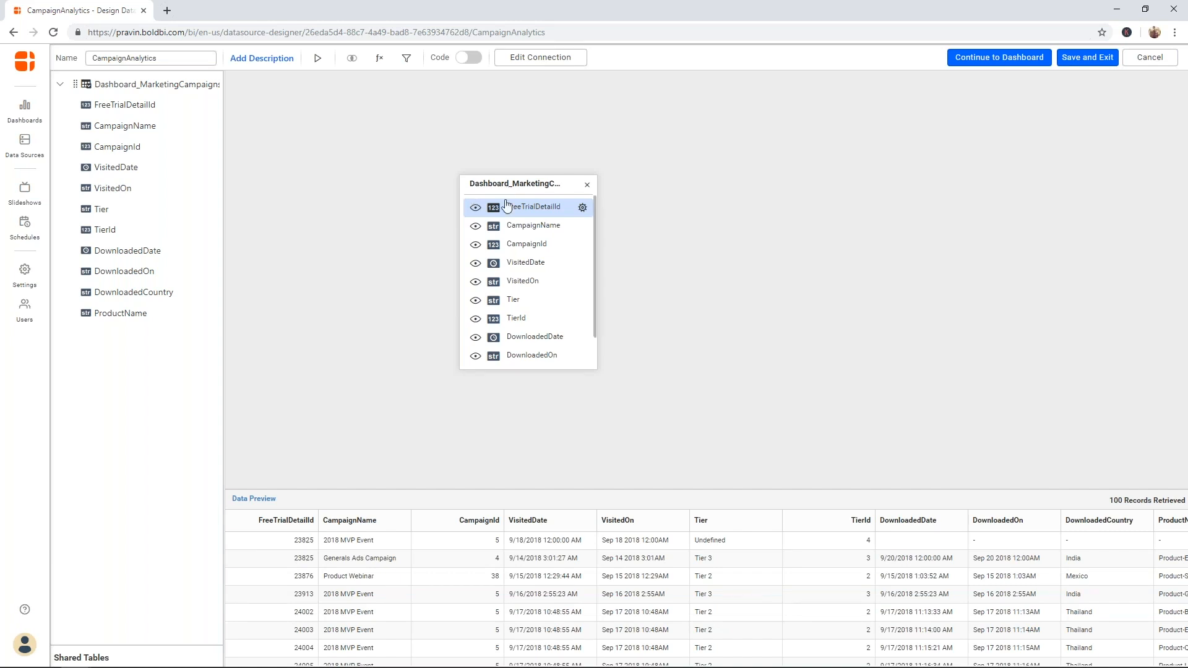
{"action": "left_click", "coordinate": [378, 59]}
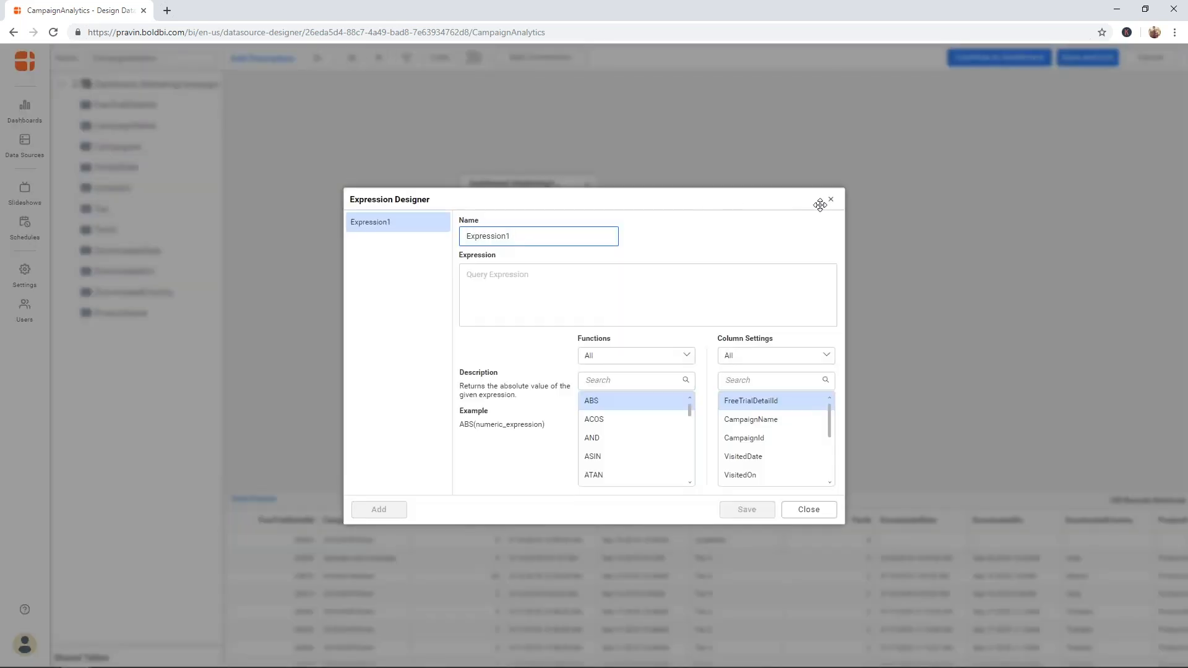
{"action": "left_click", "coordinate": [832, 205]}
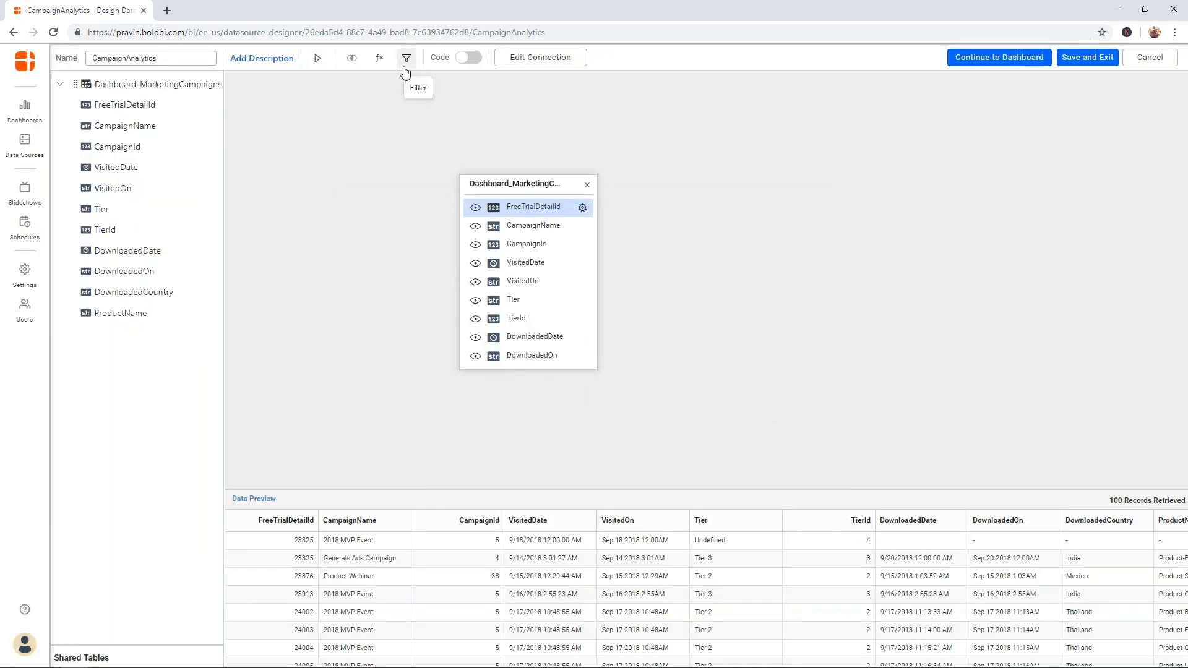
{"action": "left_click", "coordinate": [529, 64]}
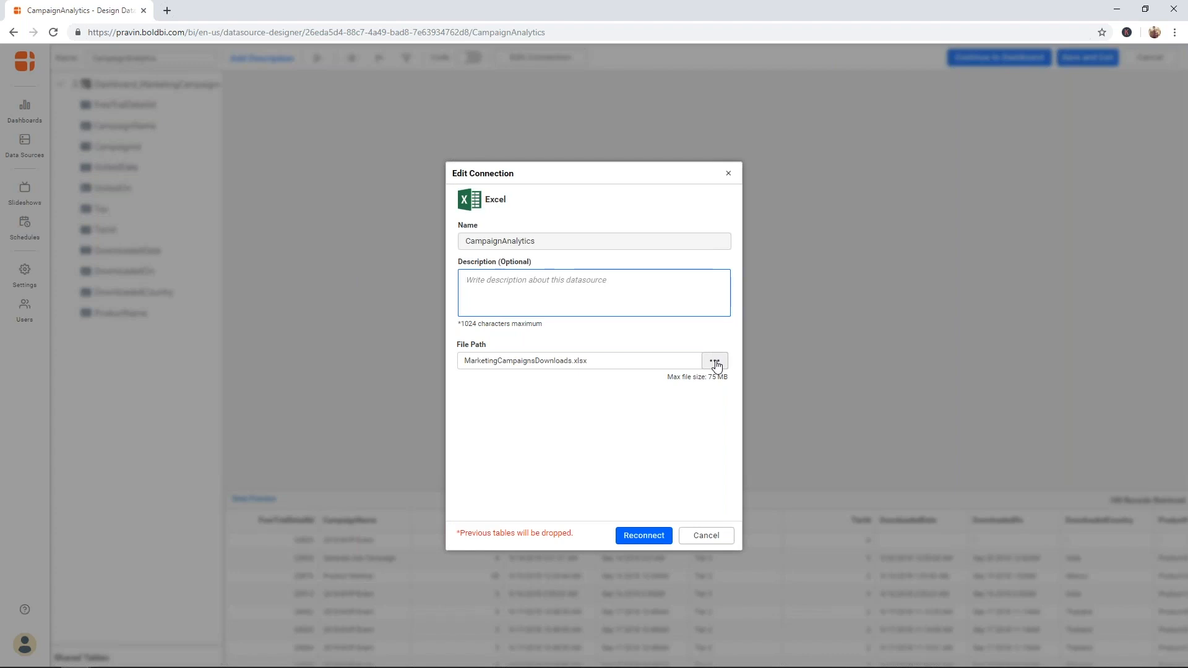
{"action": "left_click", "coordinate": [728, 174]}
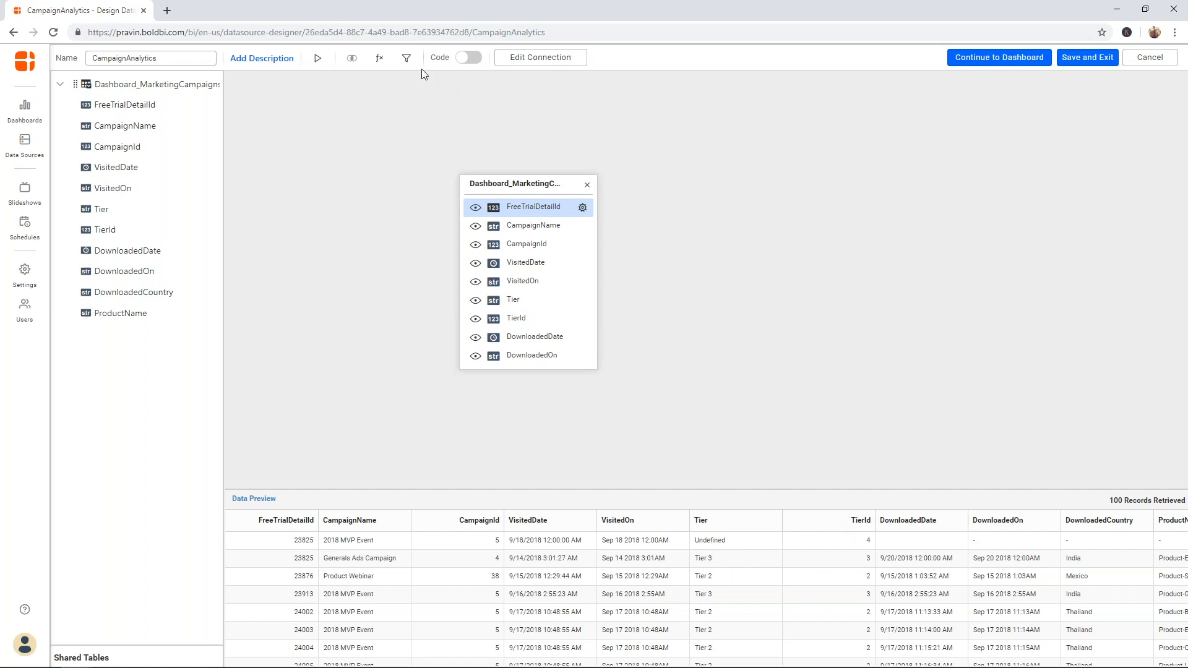
- Add a new query filter row, initially with FreeTrialDetailId and the Equals operator
{"action": "left_click", "coordinate": [405, 59]}
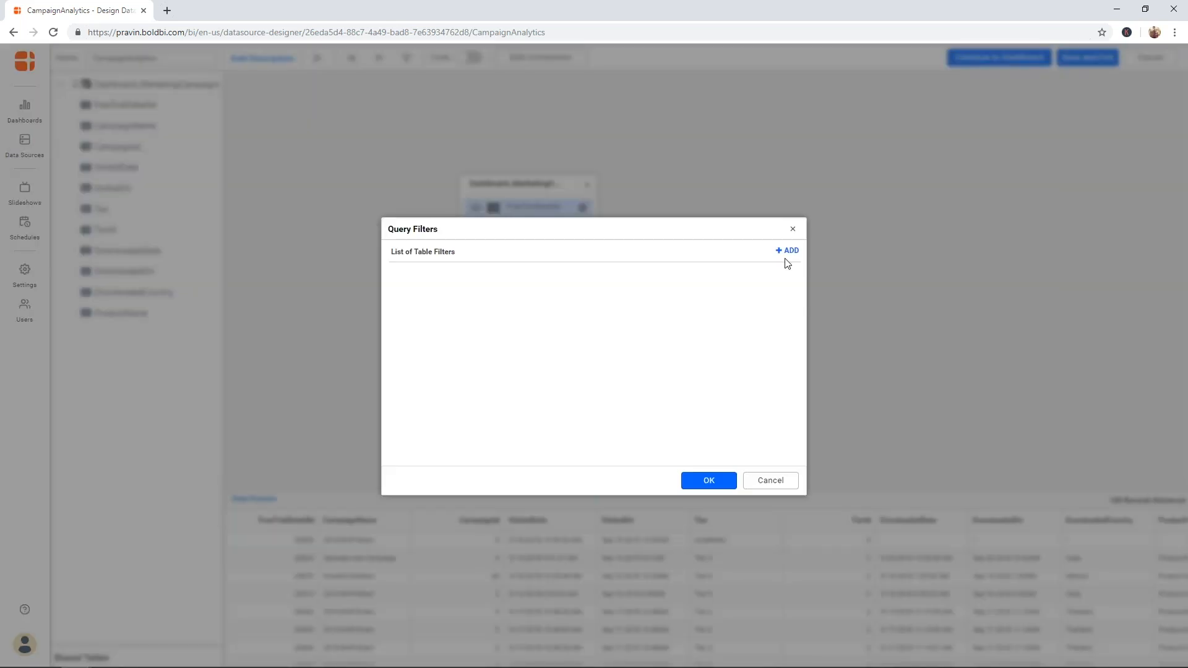
{"action": "left_click", "coordinate": [784, 252]}
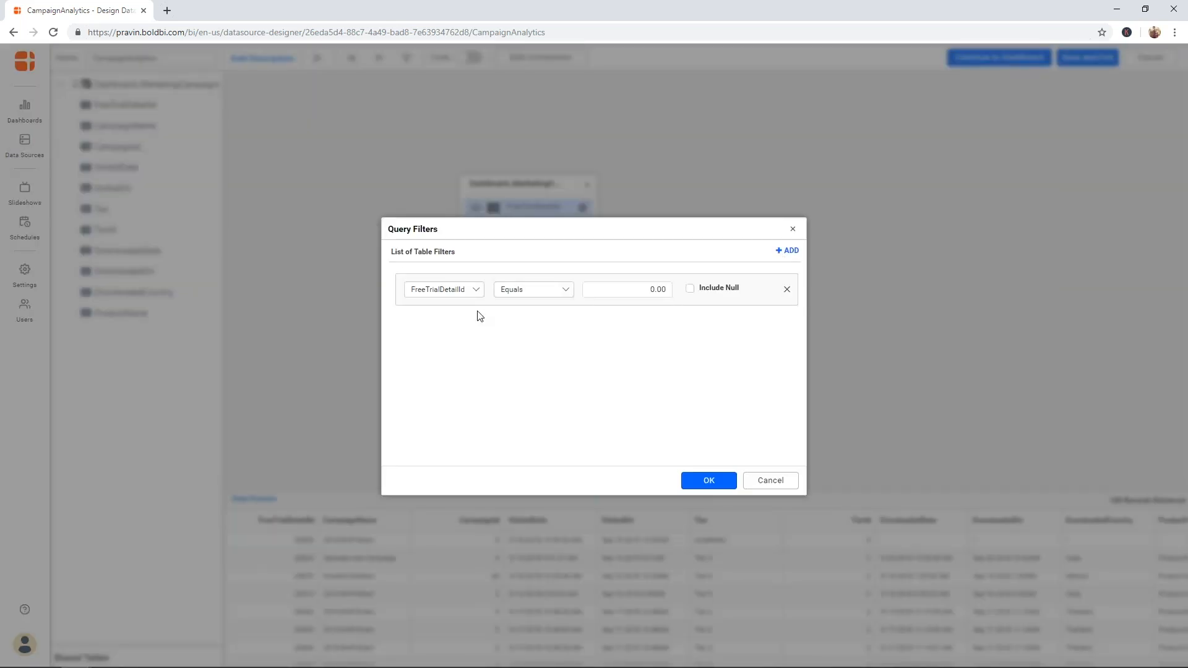
{"action": "left_click", "coordinate": [478, 292]}
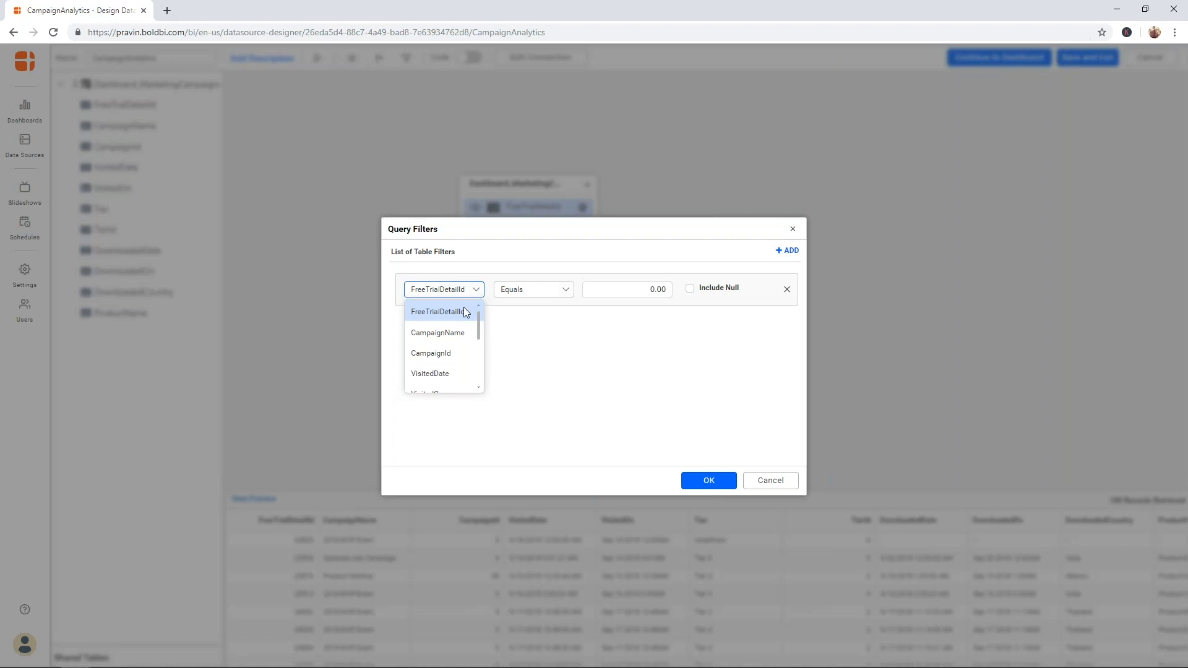
{"action": "left_click", "coordinate": [464, 308]}
{"action": "left_click", "coordinate": [559, 296]}
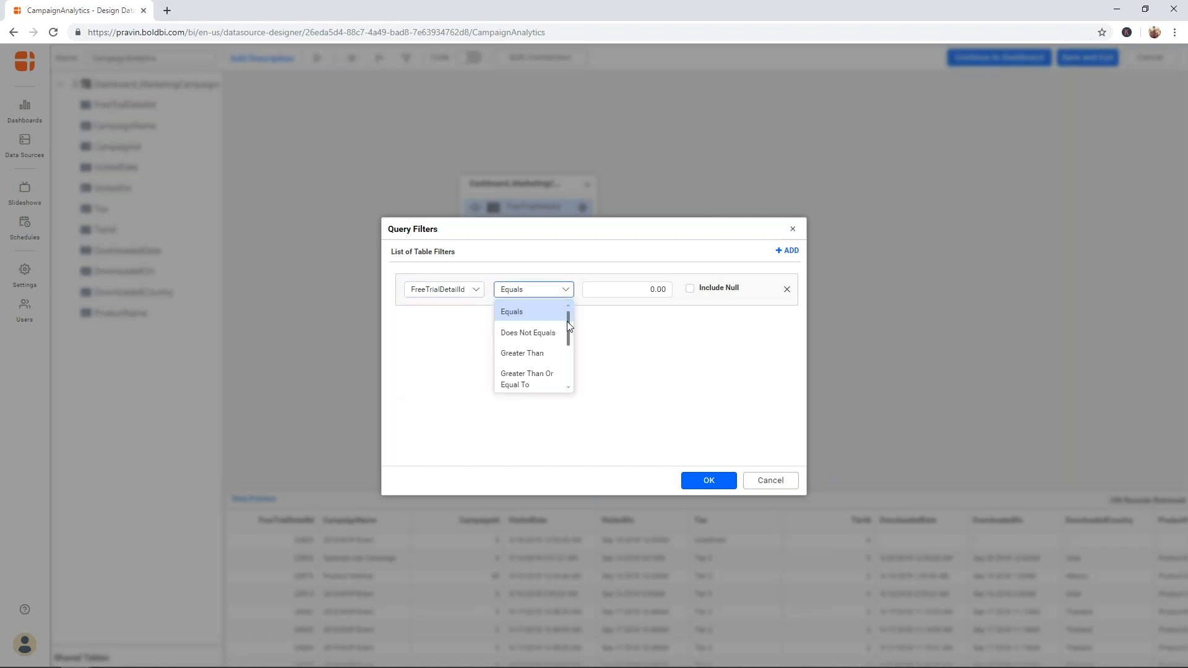
{"action": "mouse_move", "coordinate": [569, 327]}
{"action": "left_mouse_down"}
{"action": "mouse_move", "coordinate": [566, 366]}
{"action": "mouse_move", "coordinate": [571, 310]}
{"action": "left_mouse_up"}
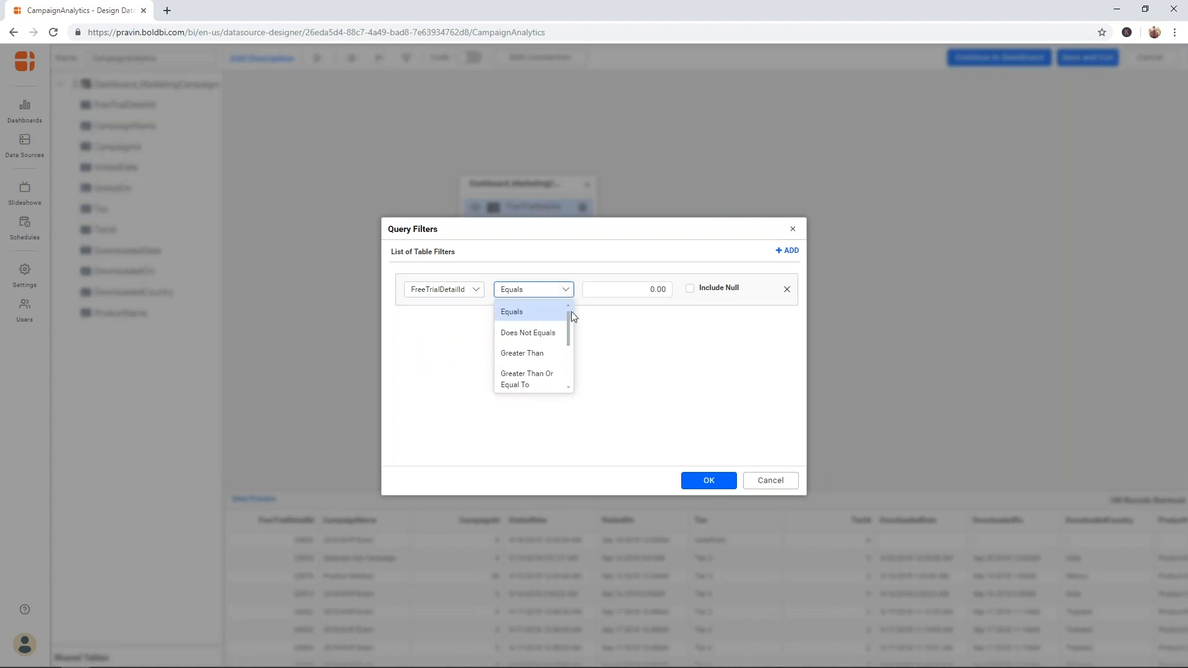
{"action": "left_click", "coordinate": [624, 310]}
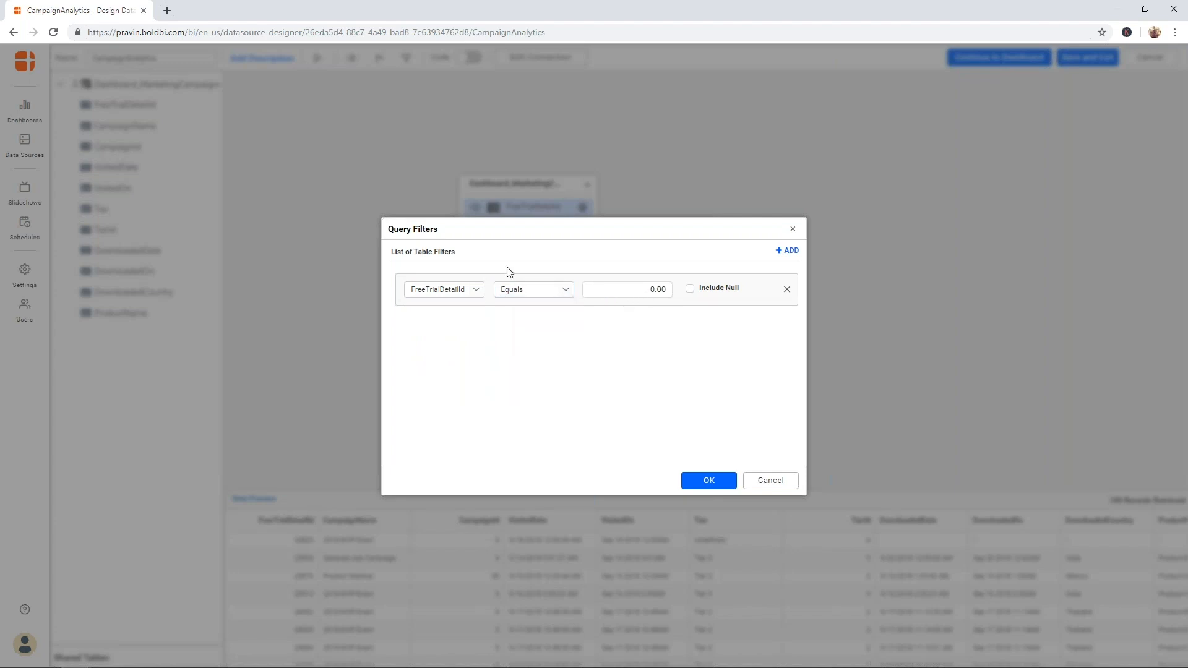
- Change the filter column to Tier and look over its value checklist
{"action": "left_click", "coordinate": [476, 289]}
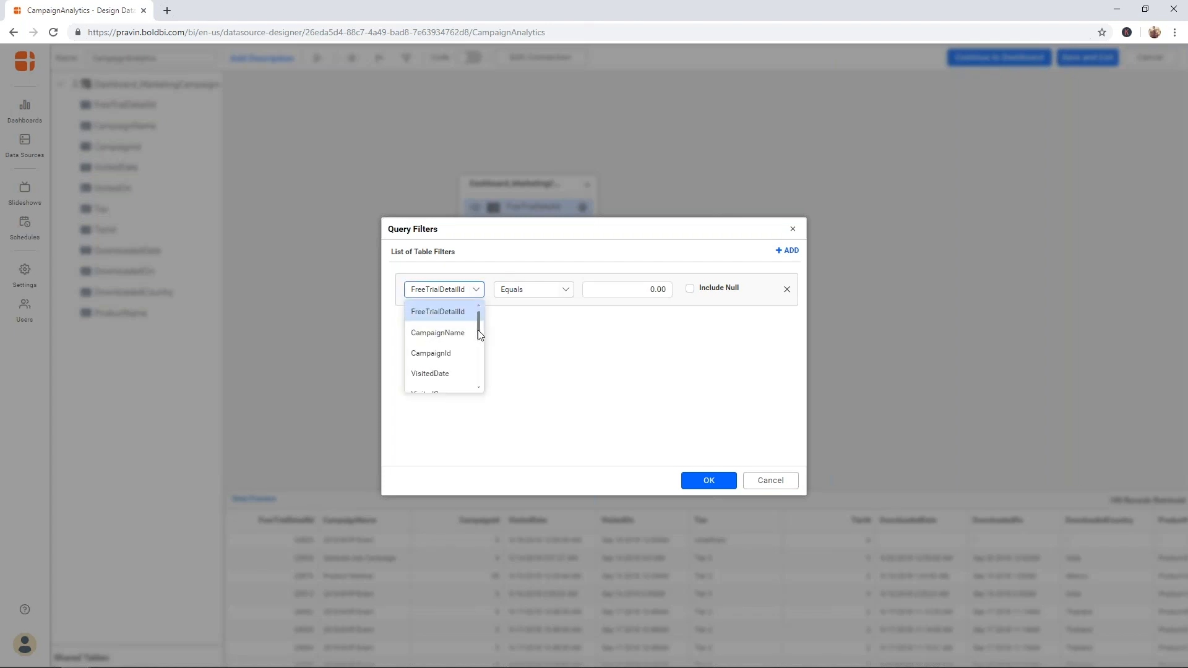
{"action": "left_click_drag", "start_coordinate": [478, 331], "coordinate": [477, 362]}
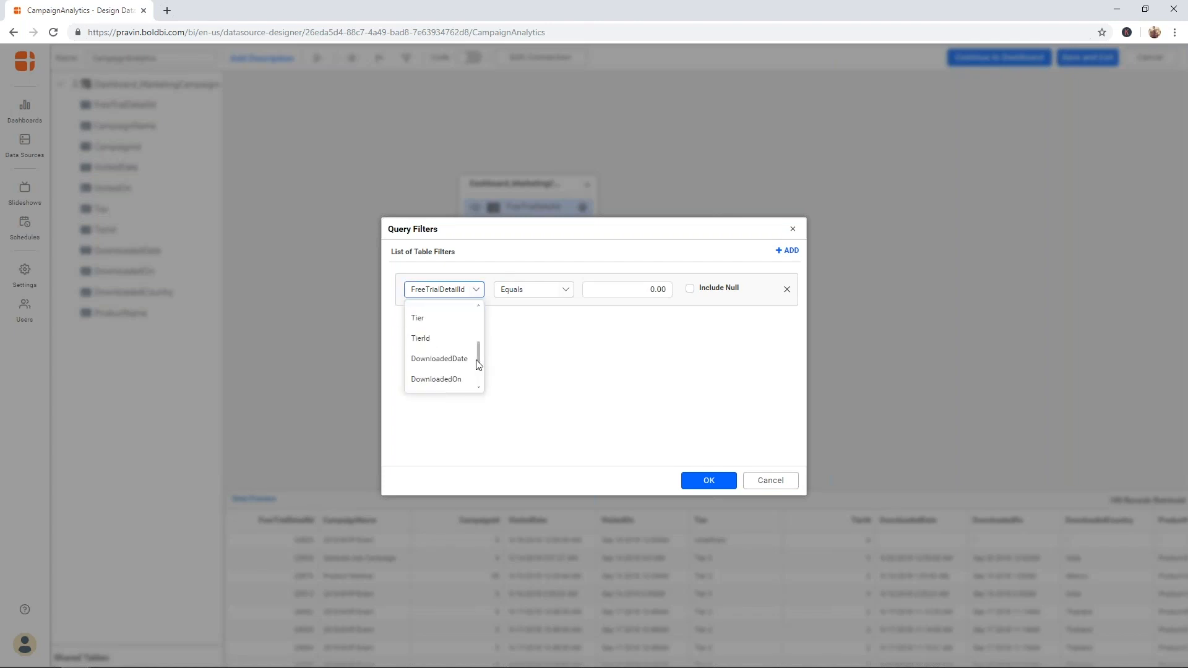
{"action": "left_click", "coordinate": [453, 322]}
{"action": "left_click", "coordinate": [476, 292]}
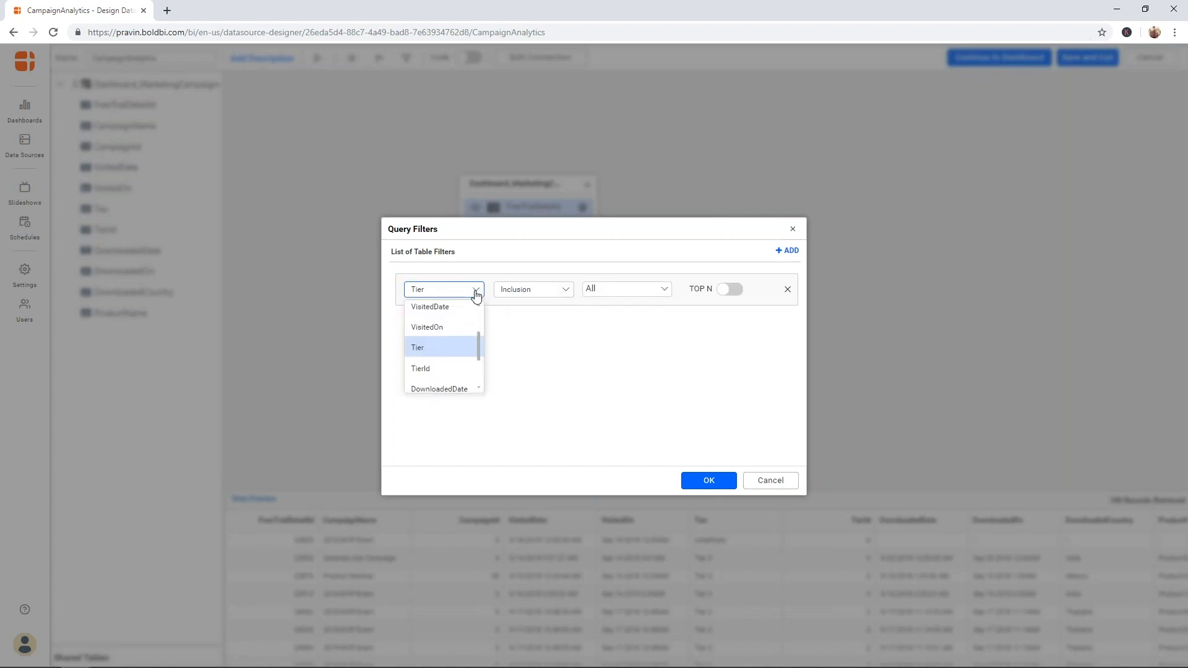
{"action": "left_click", "coordinate": [475, 292]}
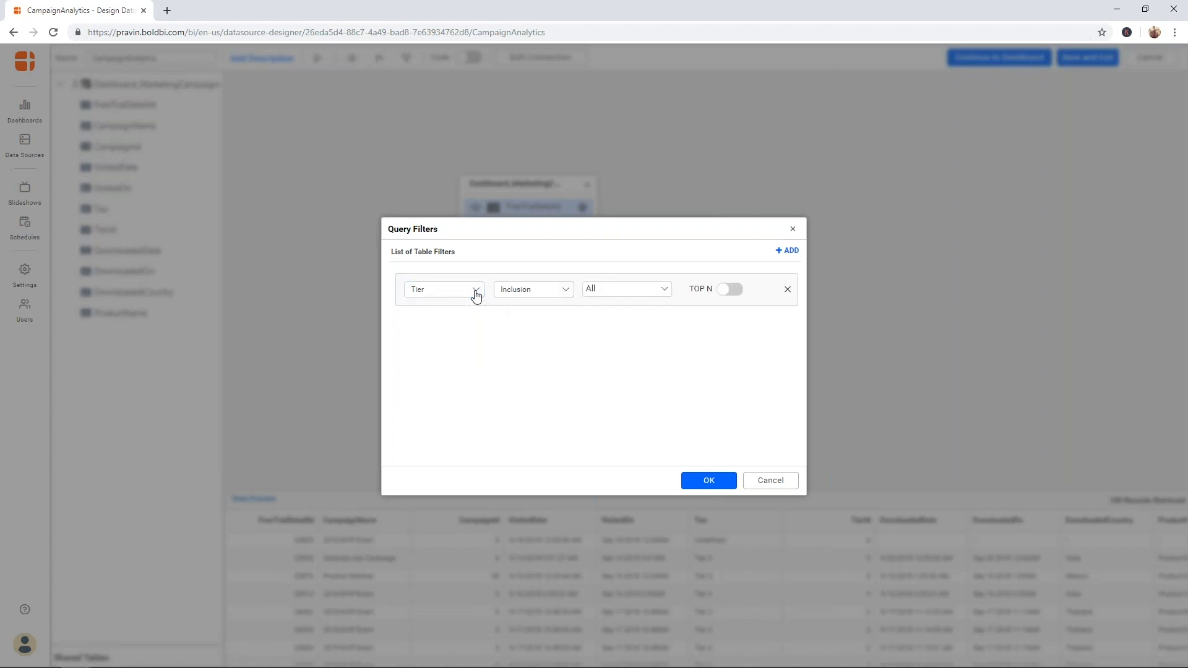
{"action": "left_click", "coordinate": [664, 292]}
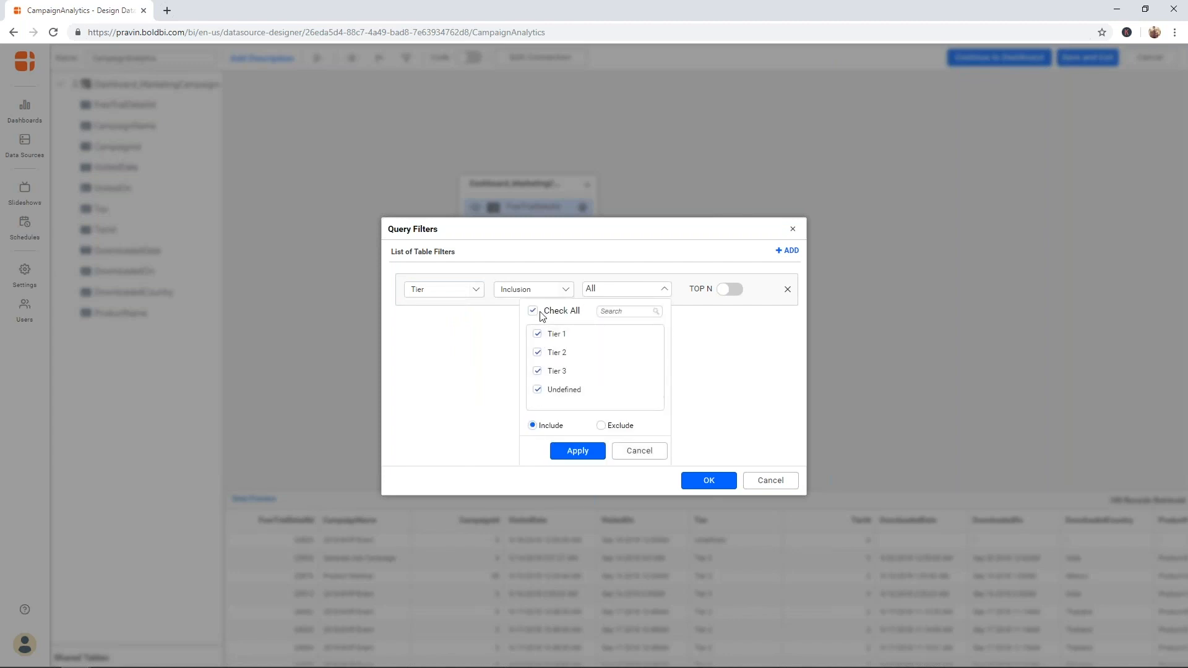
{"action": "left_click", "coordinate": [505, 321]}
- Use the Inclusion condition and uncheck Undefined, keeping Tier 1, Tier 2 and Tier 3
{"action": "left_click", "coordinate": [564, 292]}
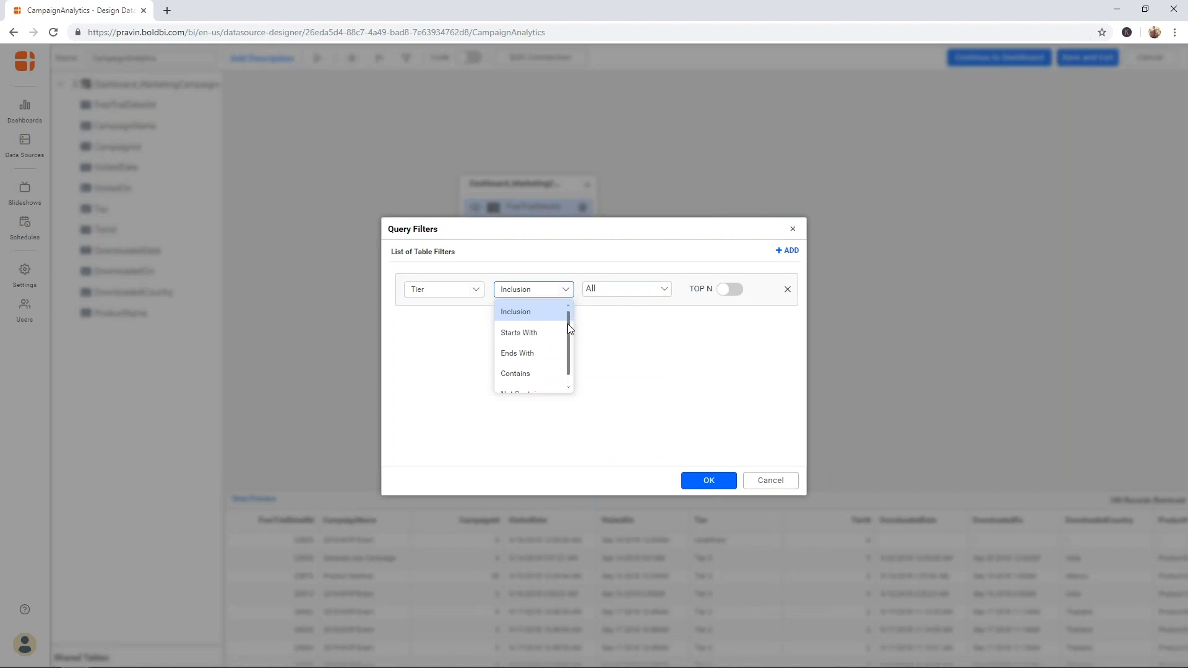
{"action": "mouse_move", "coordinate": [567, 324]}
{"action": "left_mouse_down"}
{"action": "mouse_move", "coordinate": [568, 343]}
{"action": "mouse_move", "coordinate": [569, 331]}
{"action": "left_mouse_up"}
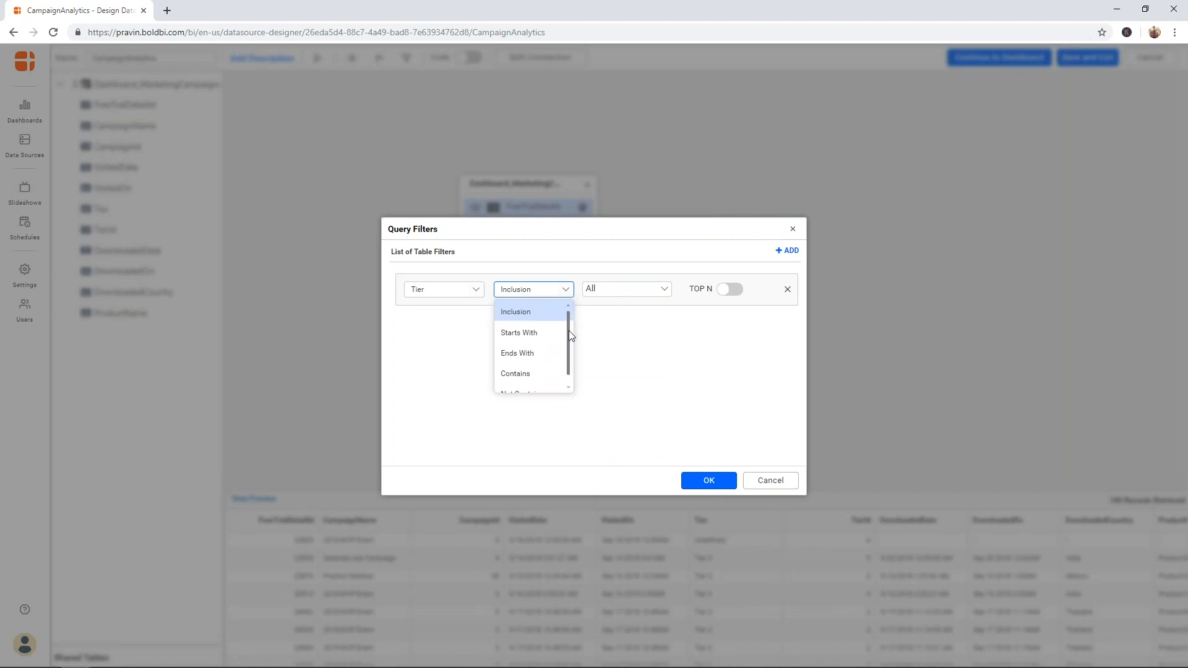
{"action": "left_click", "coordinate": [603, 330]}
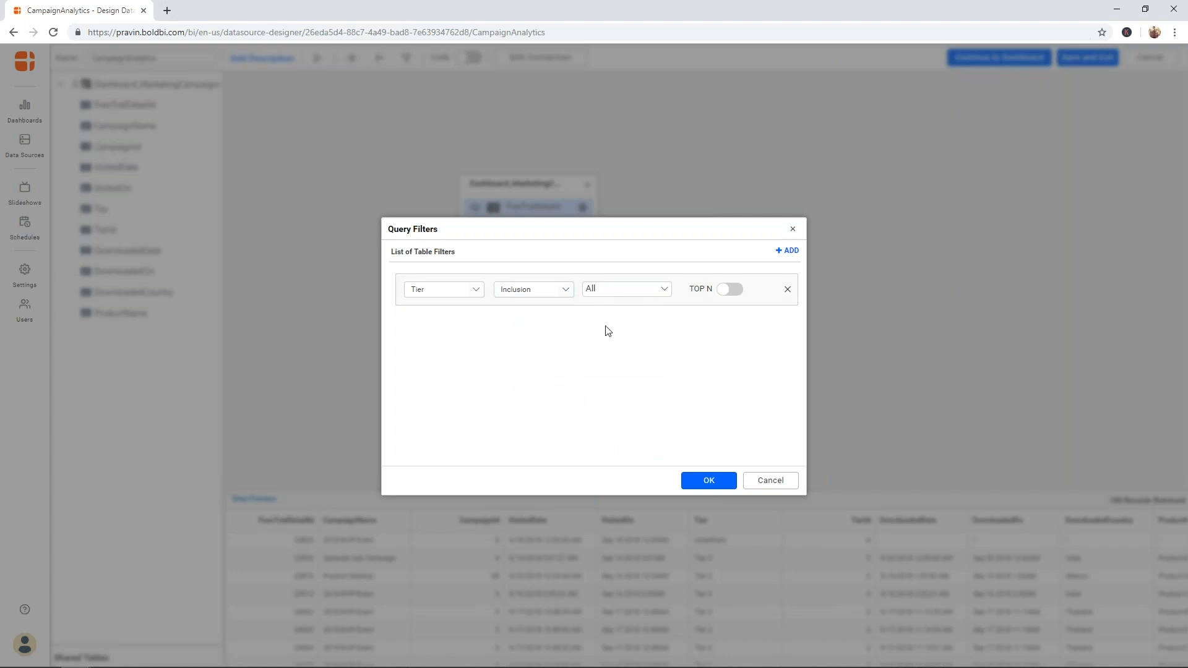
{"action": "left_click", "coordinate": [665, 290]}
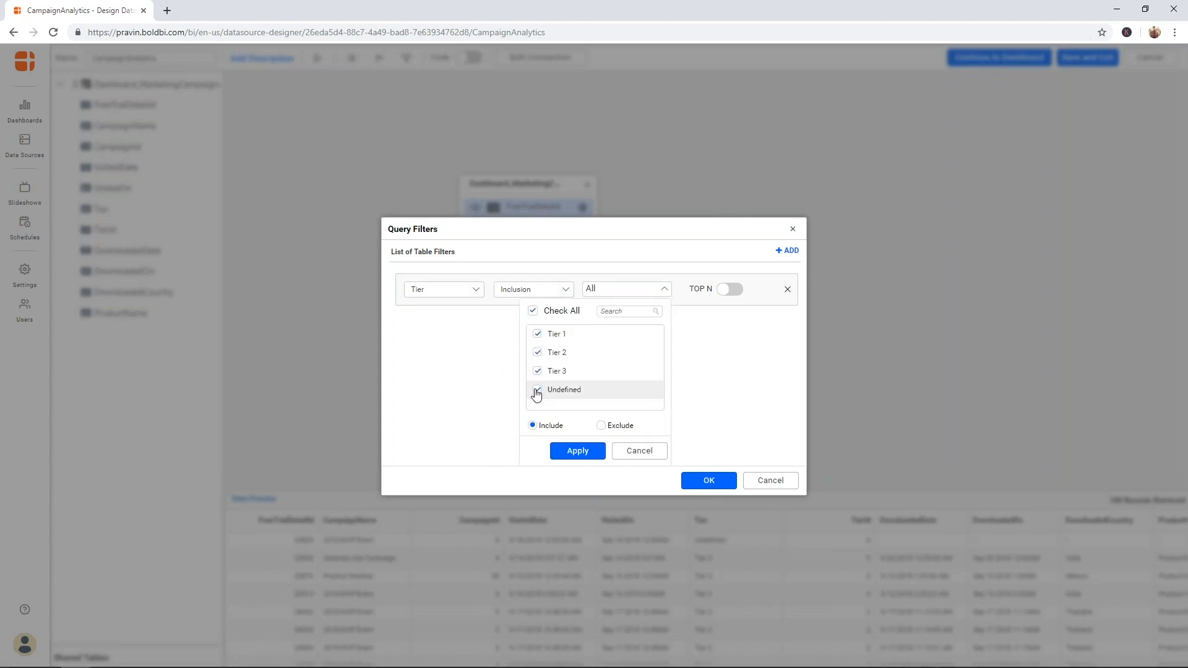
{"action": "left_click", "coordinate": [537, 390]}
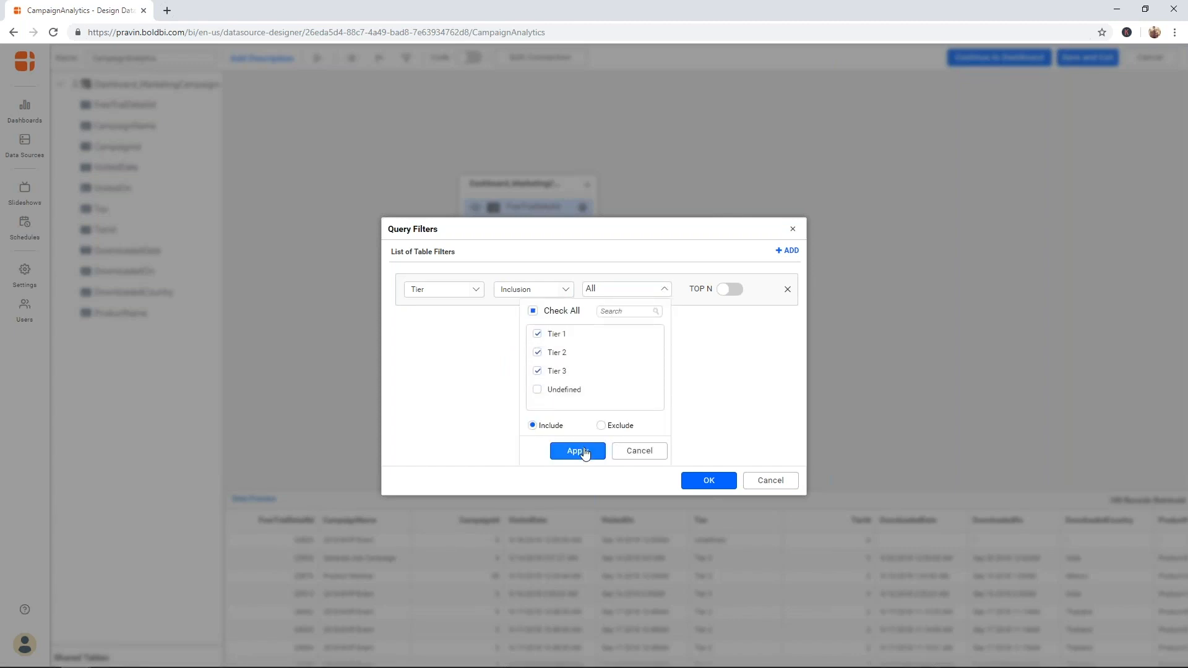
{"action": "left_click", "coordinate": [577, 451]}
- Confirm the Tier filter so Undefined-tier rows drop out of the data preview
{"action": "left_click", "coordinate": [700, 478]}
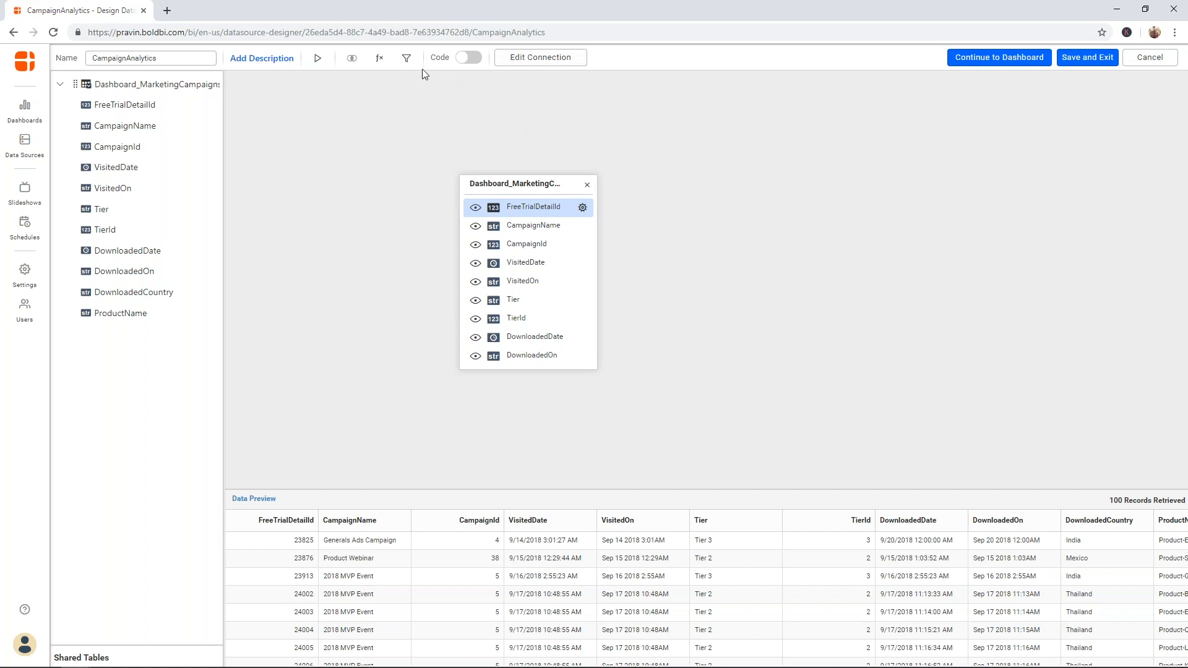
- In the Expression Designer, narrow functions to Aggregation and select COUNTD to read its description
{"action": "left_click", "coordinate": [379, 72]}
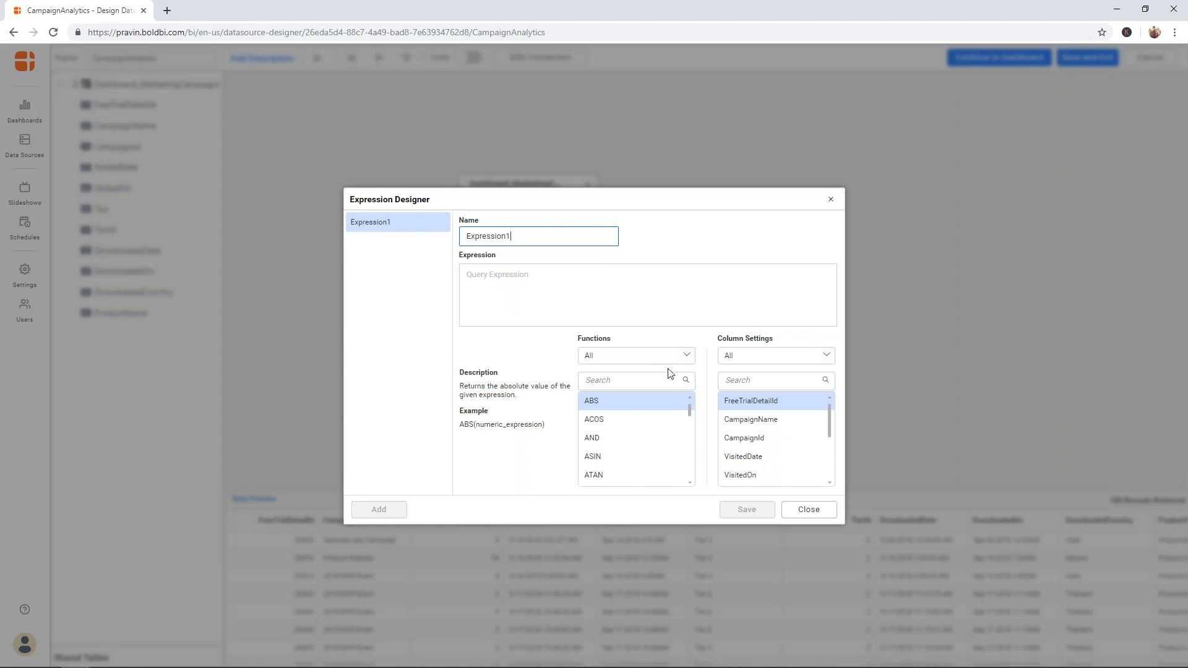
{"action": "left_click_drag", "start_coordinate": [690, 419], "coordinate": [690, 469]}
{"action": "right_click", "coordinate": [691, 467]}
{"action": "left_click", "coordinate": [677, 360]}
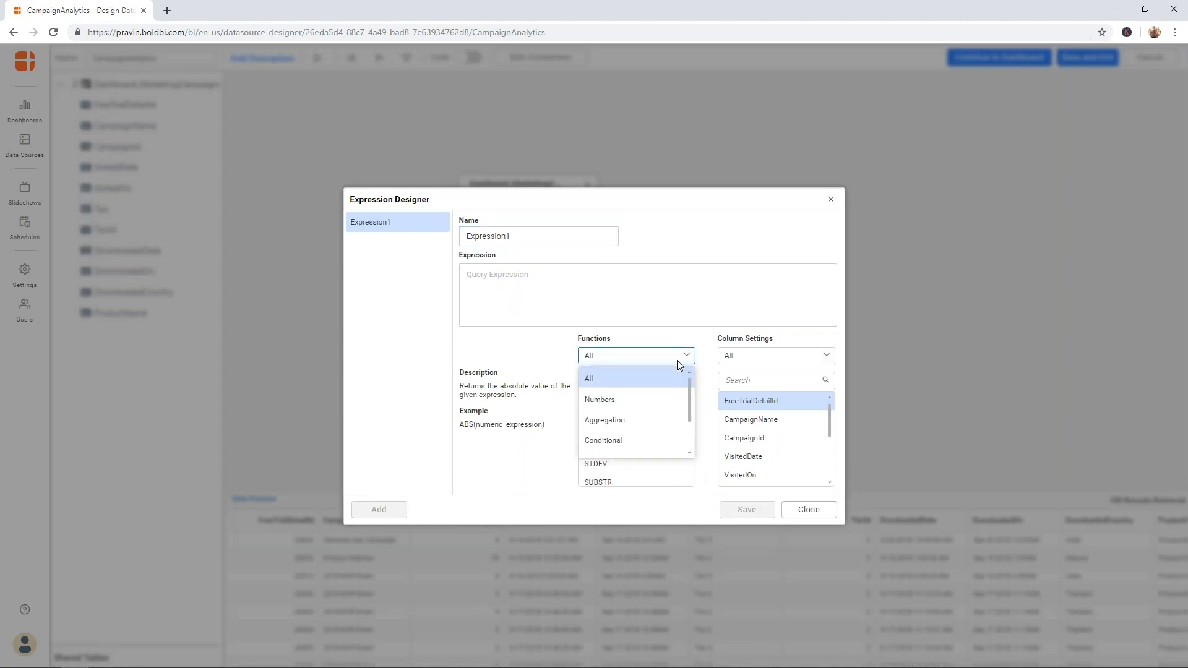
{"action": "left_click", "coordinate": [644, 399]}
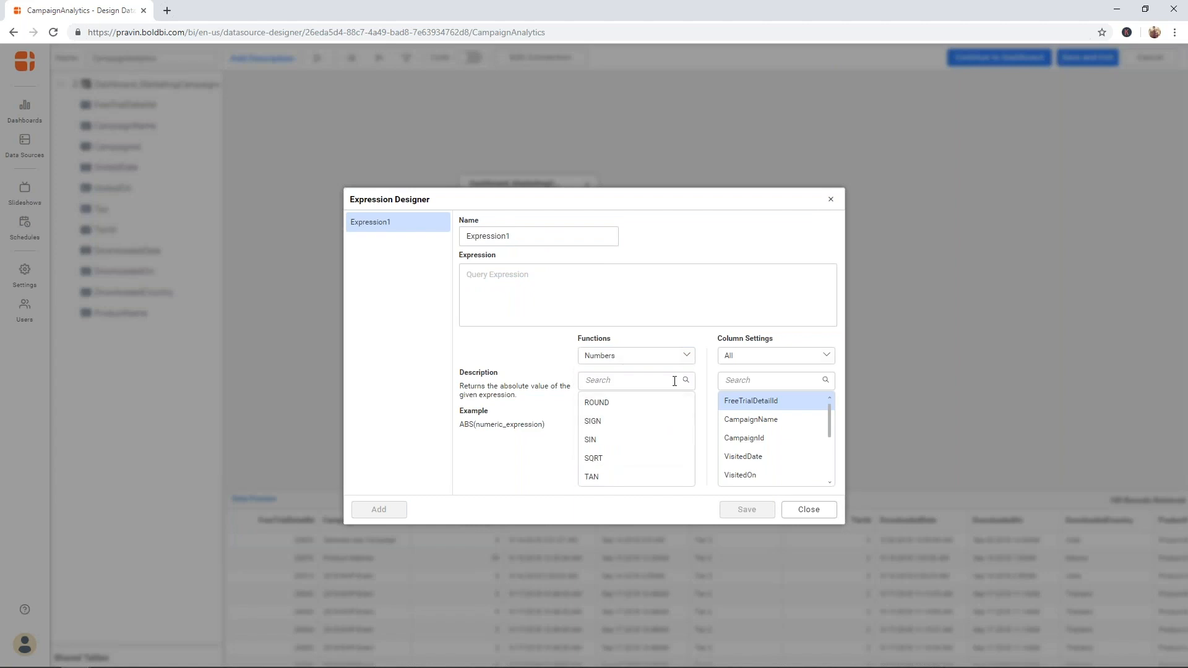
{"action": "left_click", "coordinate": [681, 361]}
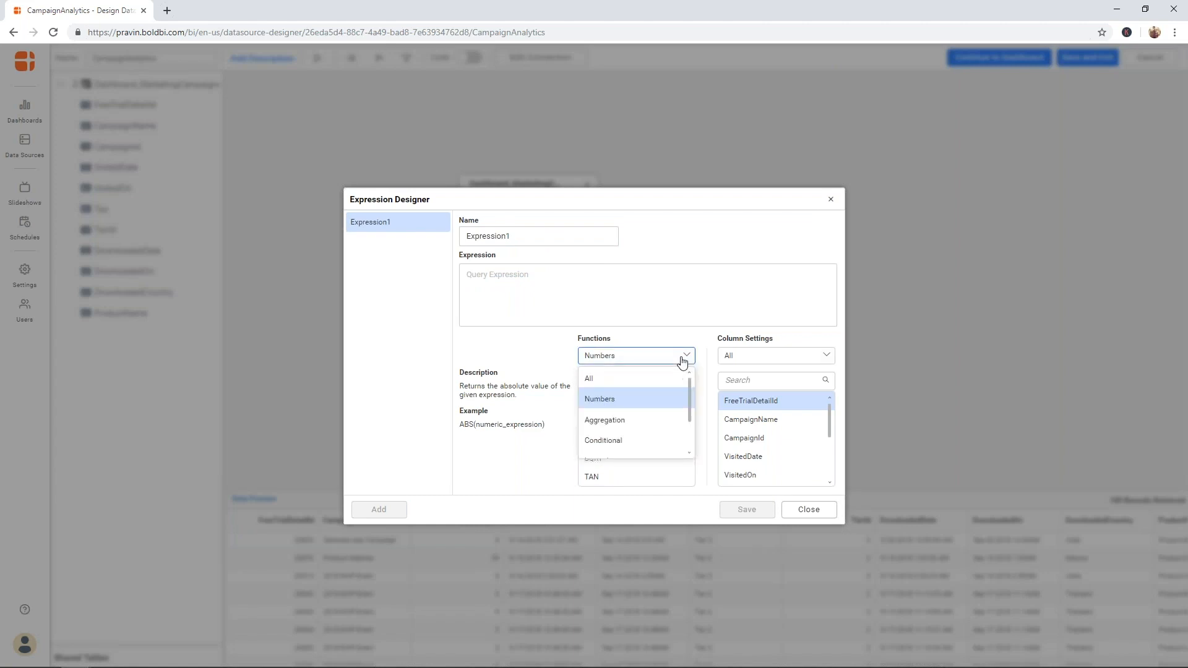
{"action": "left_click", "coordinate": [645, 422]}
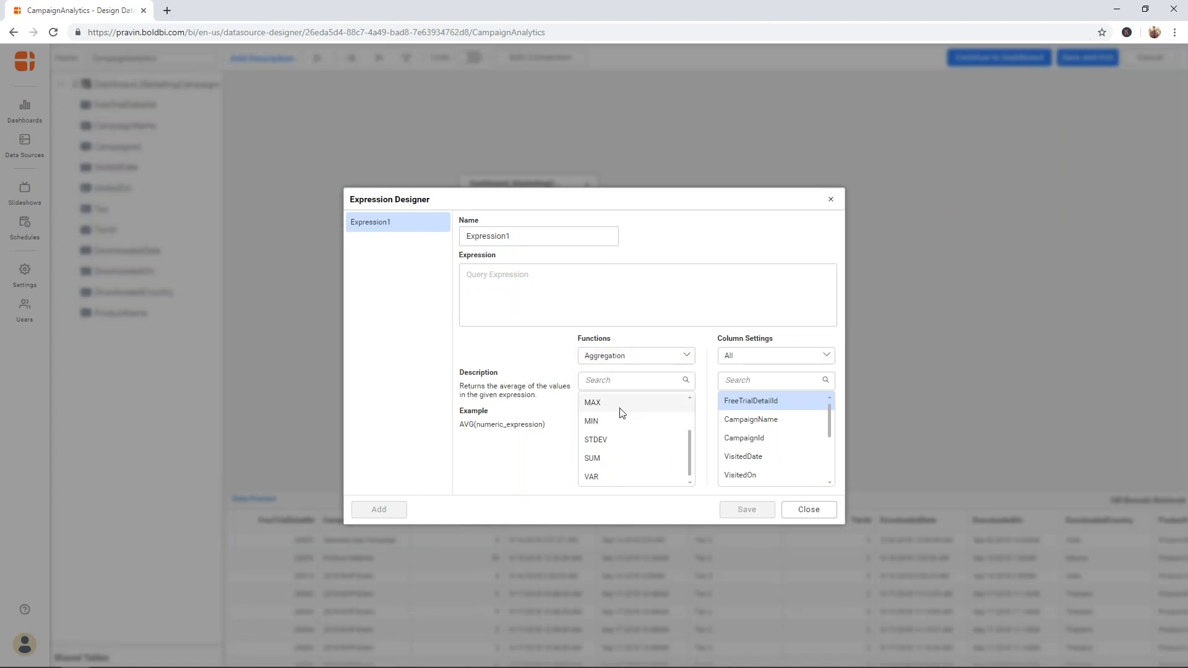
{"action": "scroll", "coordinate": [613, 424], "scroll_direction": "down", "scroll_amount": 2}
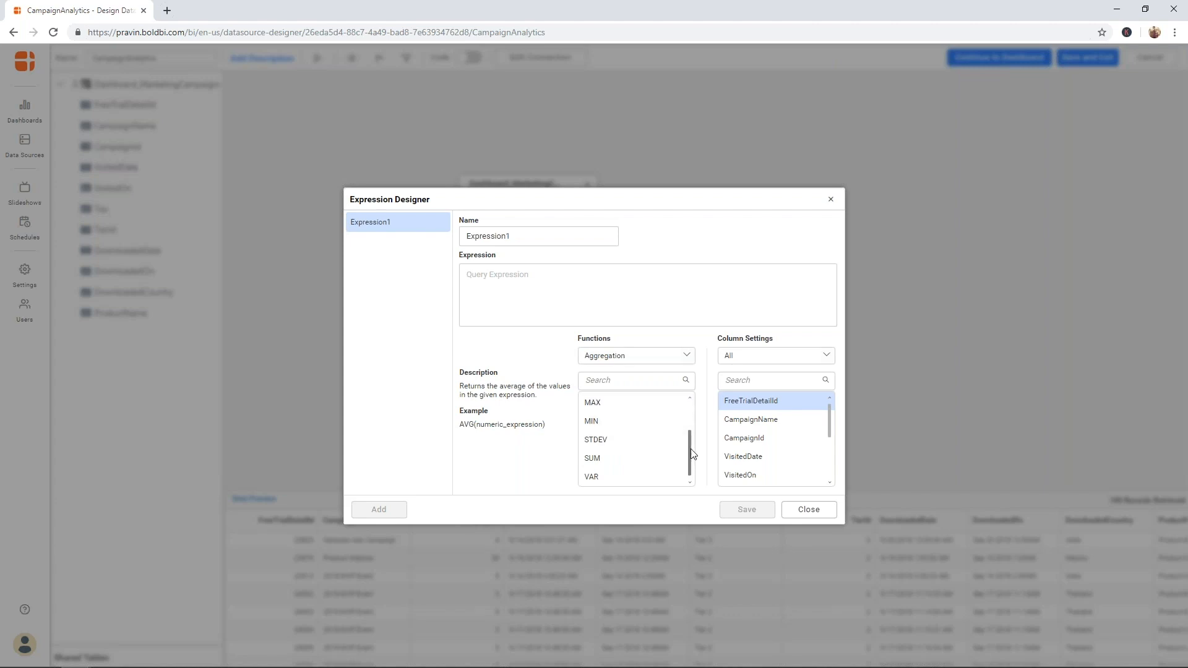
{"action": "left_click_drag", "start_coordinate": [689, 450], "coordinate": [689, 417]}
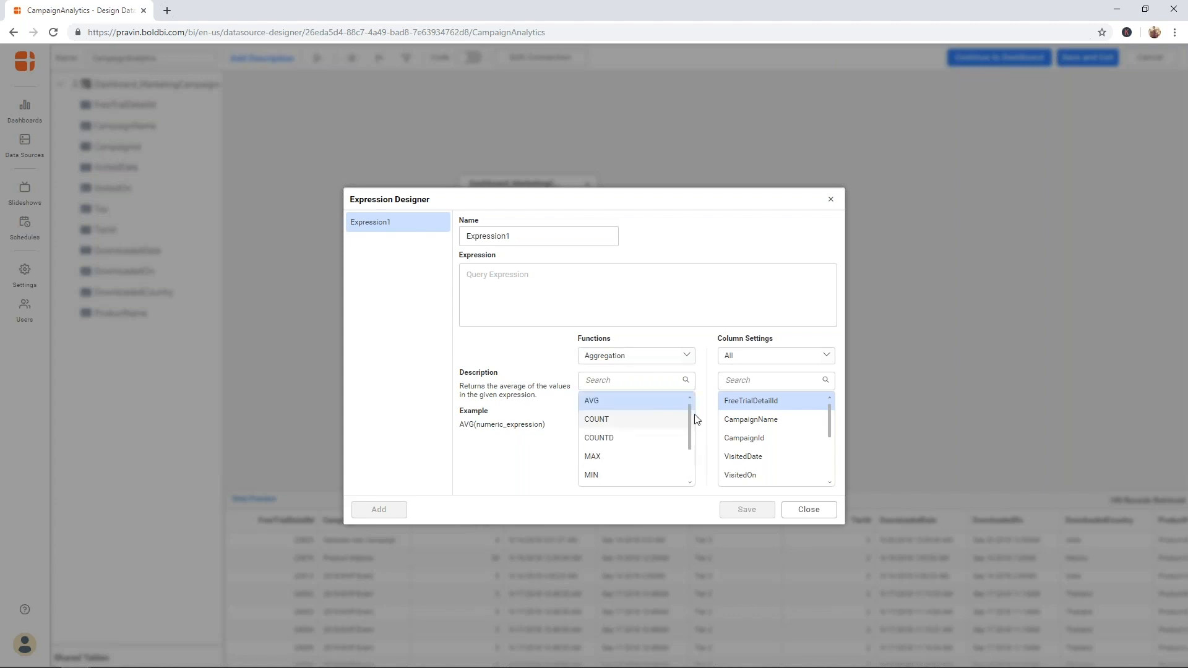
{"action": "left_click", "coordinate": [637, 438]}
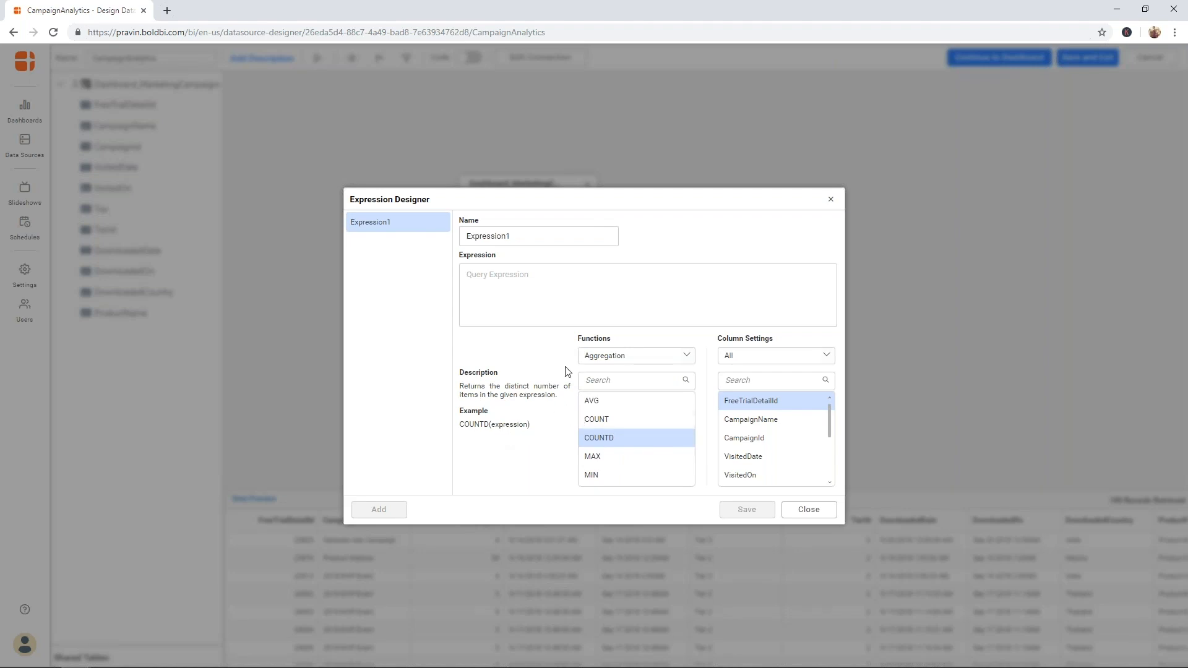
- Build COUNTD([FreeTrialDetailId]), name the expression DownloadCount, and save it
{"action": "double_click", "coordinate": [599, 437]}
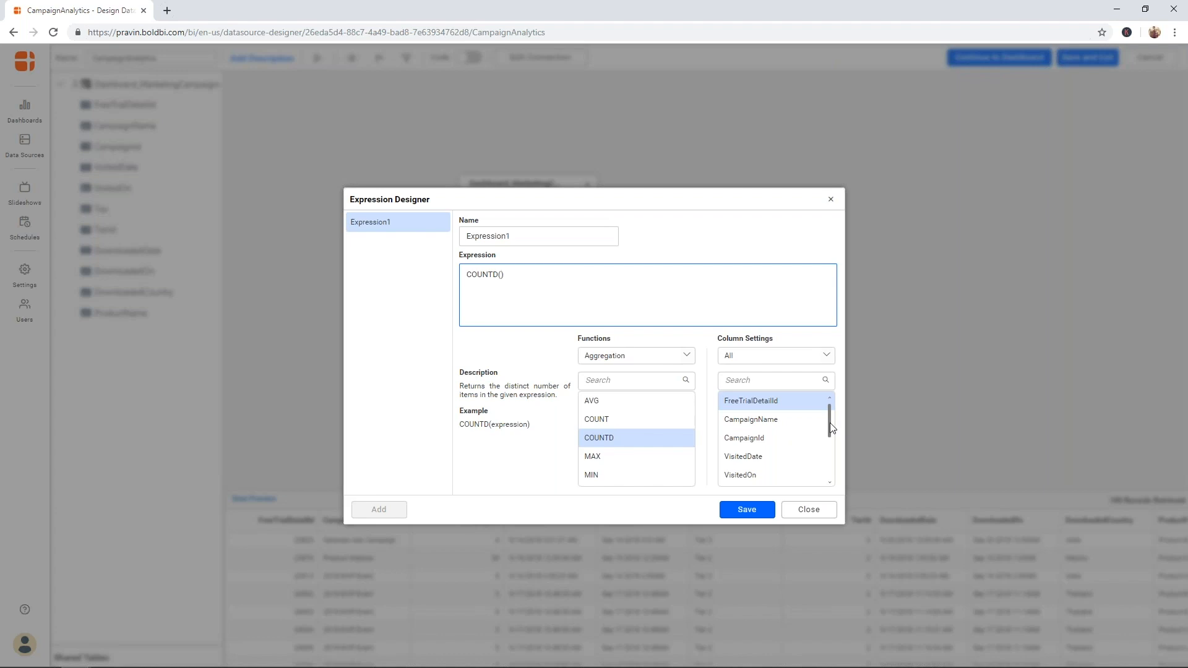
{"action": "left_click_drag", "start_coordinate": [830, 422], "coordinate": [830, 462]}
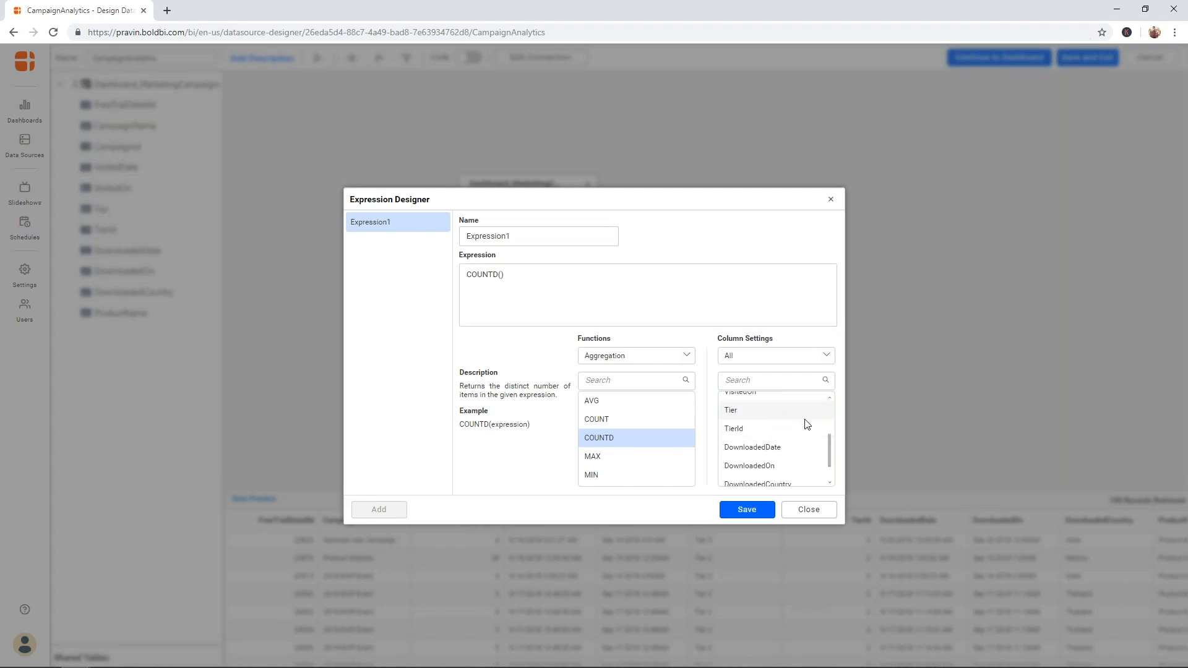
{"action": "left_click_drag", "start_coordinate": [829, 447], "coordinate": [829, 458]}
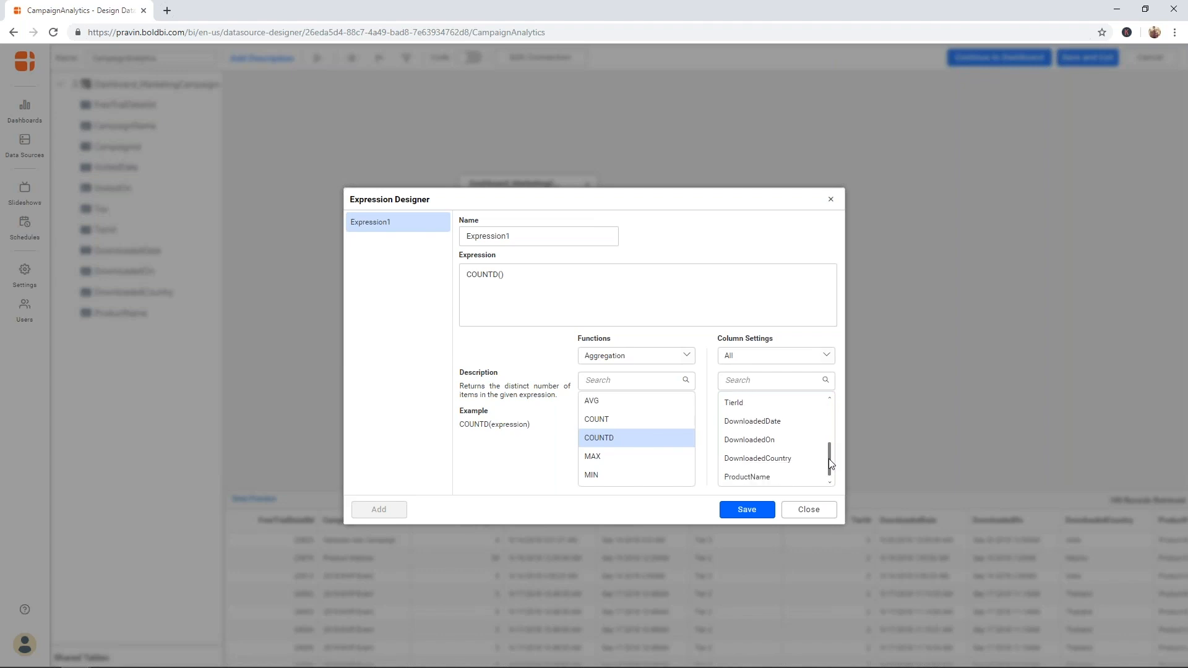
{"action": "left_click_drag", "start_coordinate": [829, 458], "coordinate": [837, 416]}
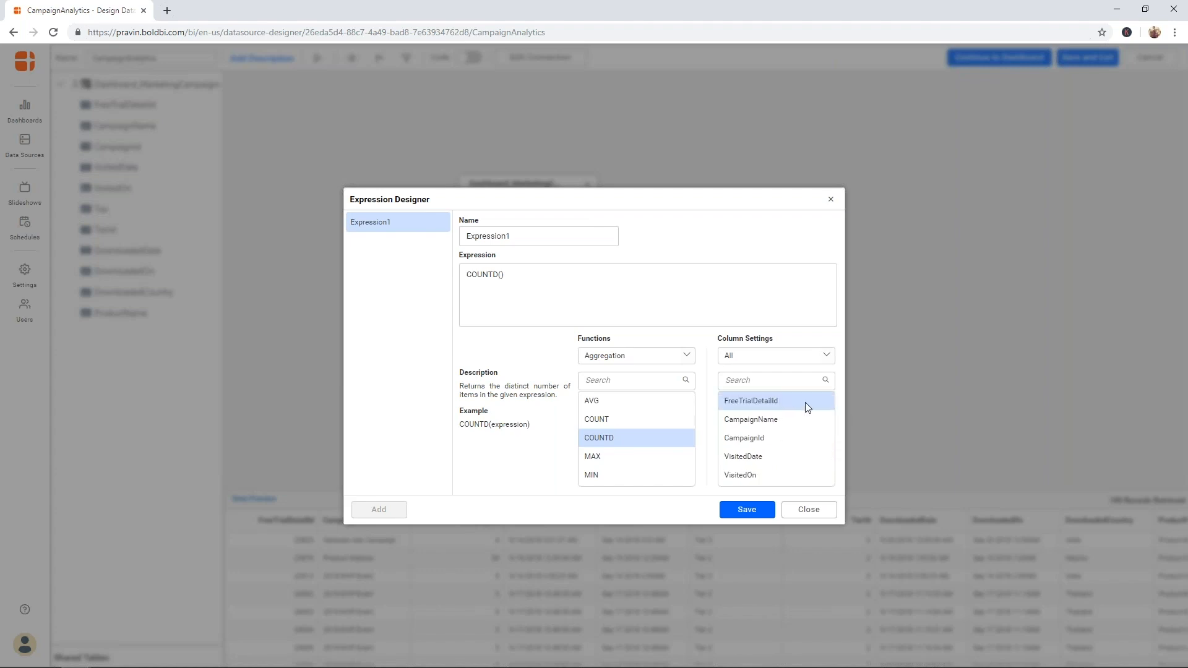
{"action": "left_click", "coordinate": [502, 276]}
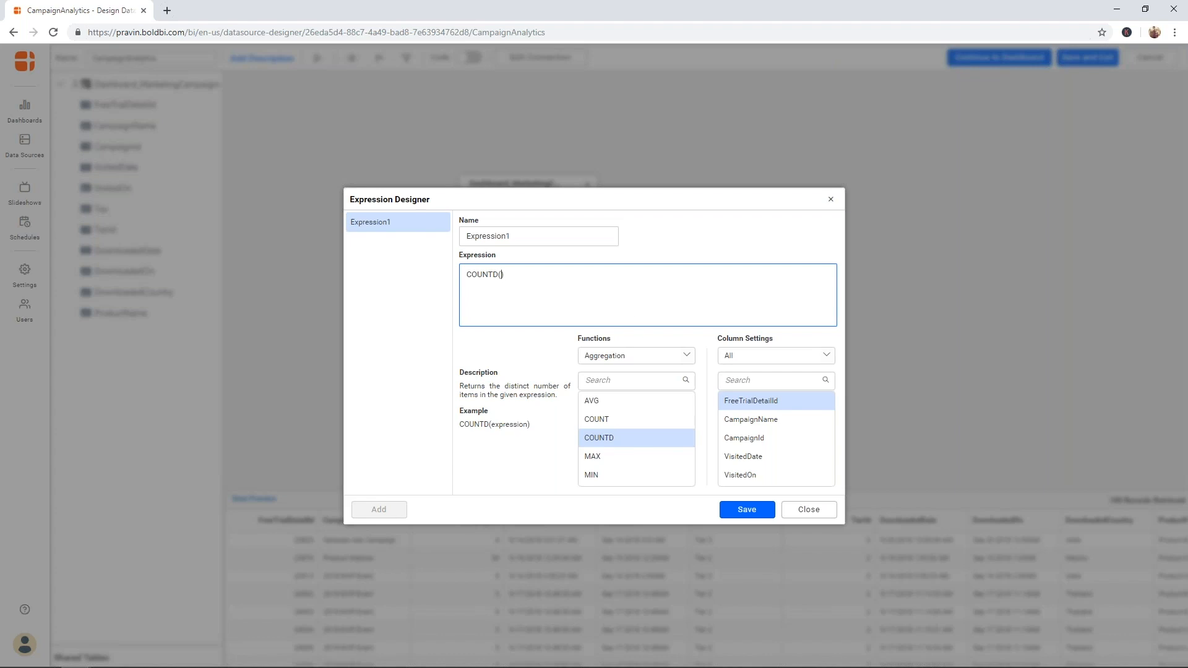
{"action": "double_click", "coordinate": [754, 400]}
{"action": "double_click", "coordinate": [562, 234]}
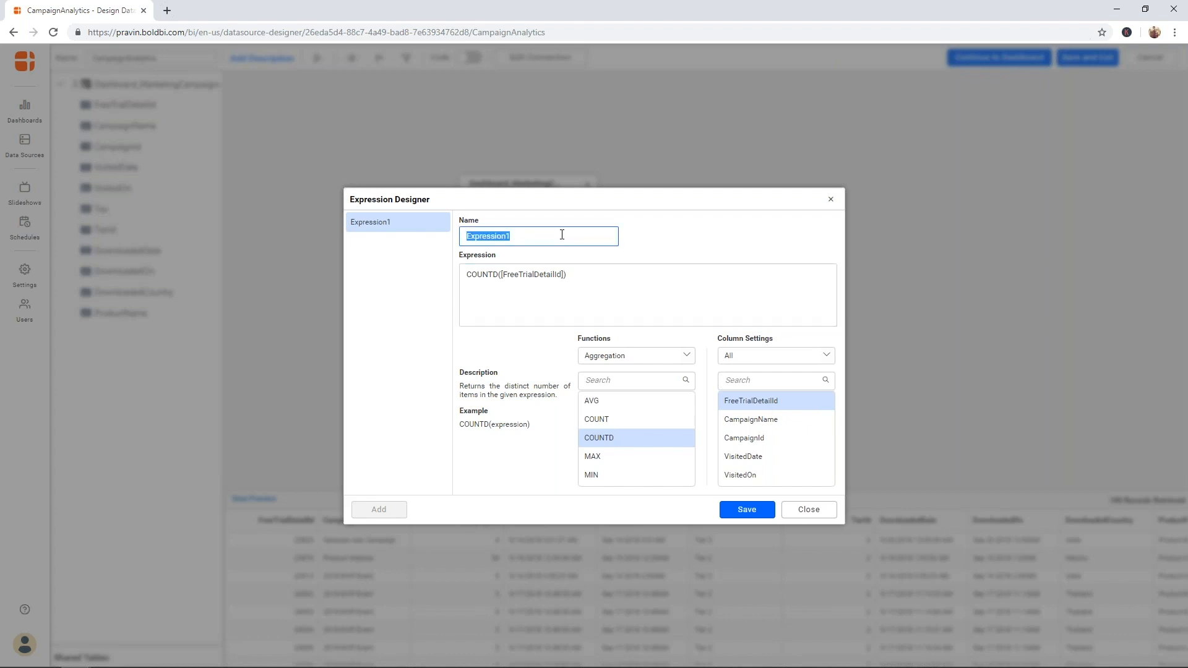
{"action": "type", "text": "DownloadCount"}
{"action": "left_click", "coordinate": [760, 508]}
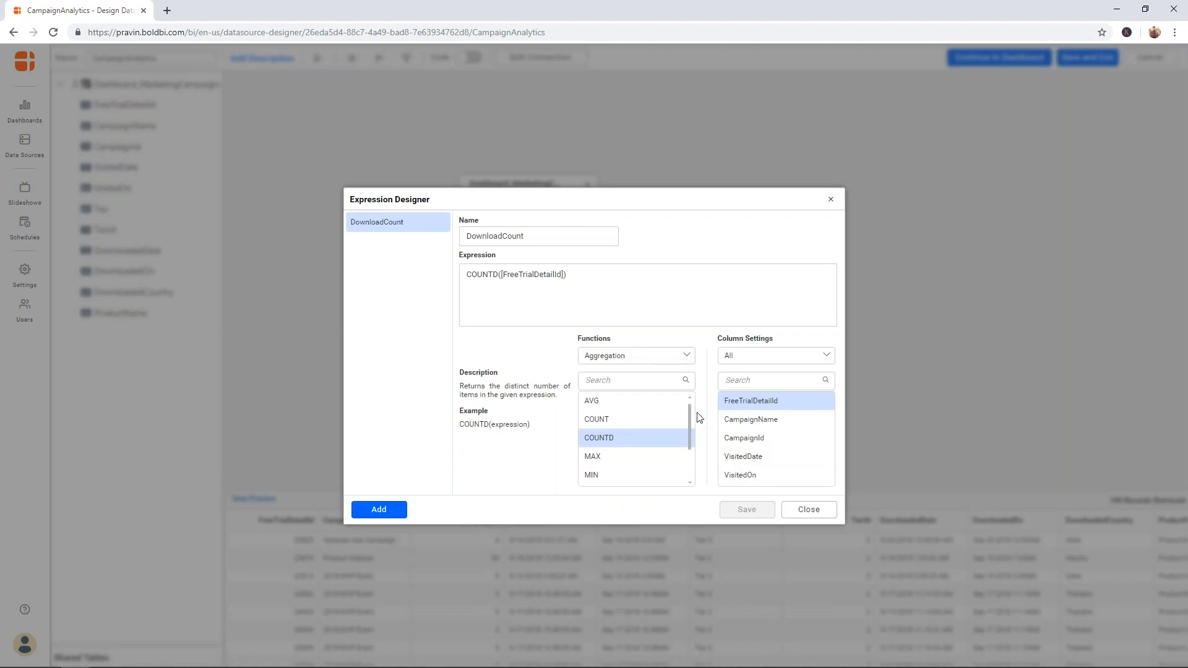
- Close the Expression Designer, check the DownloadCount column in Data Preview, and expand Shared Tables
{"action": "left_click", "coordinate": [809, 509]}
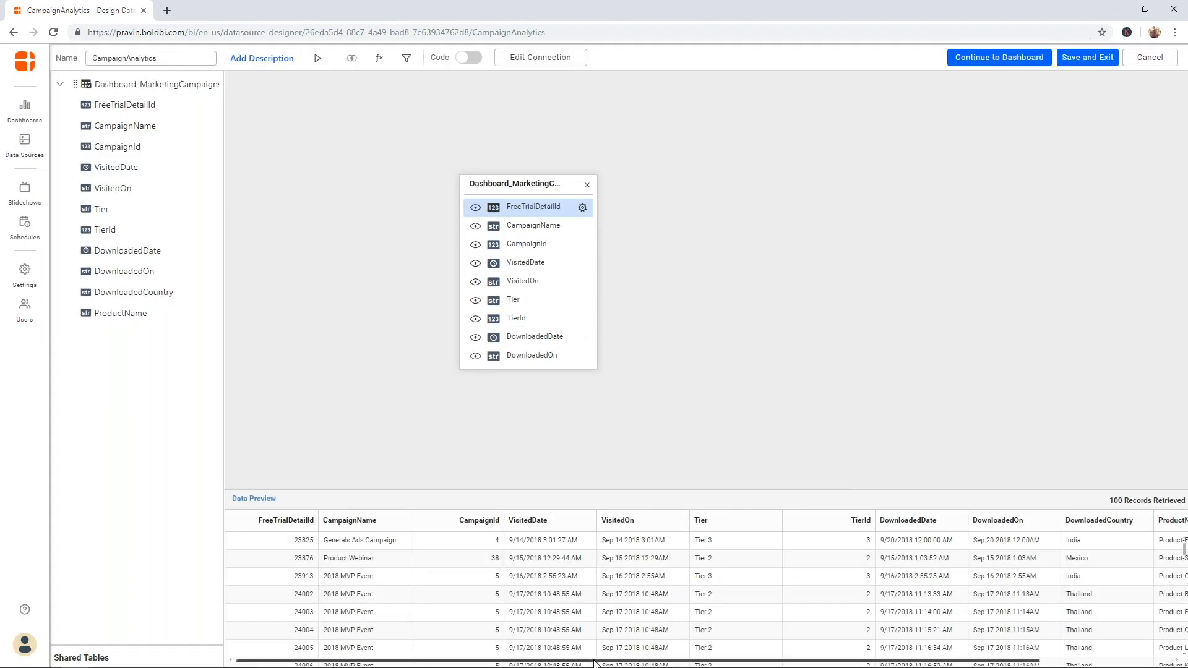
{"action": "left_click_drag", "start_coordinate": [610, 662], "coordinate": [746, 665]}
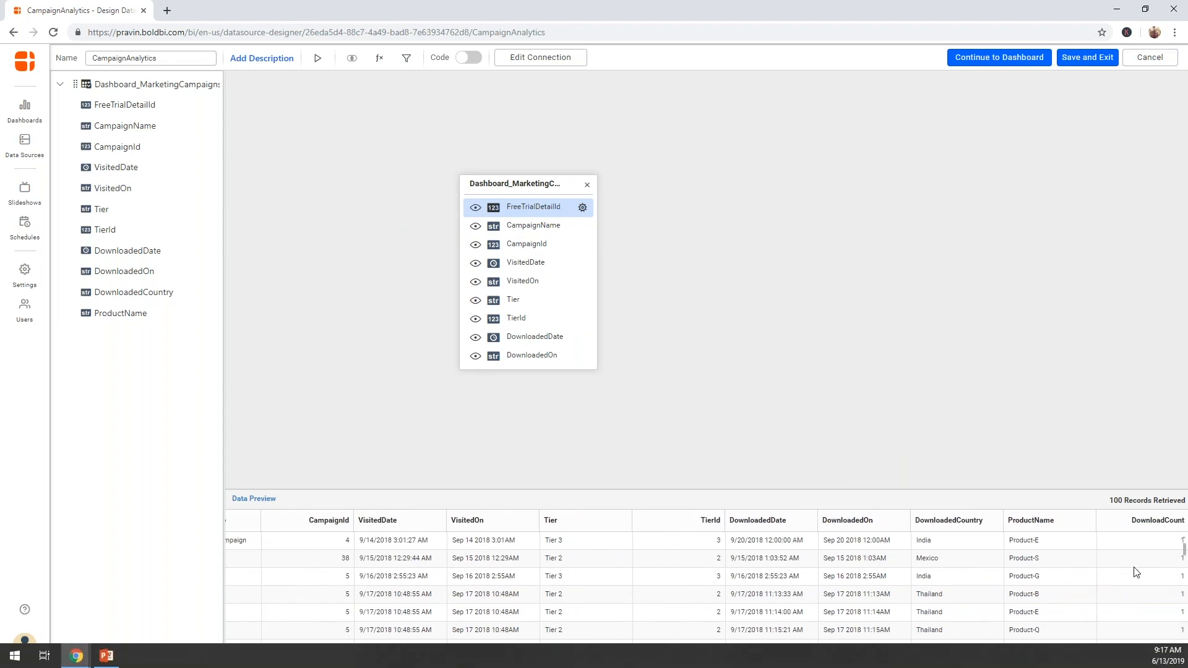
{"action": "mouse_move", "coordinate": [1184, 550]}
{"action": "left_mouse_down"}
{"action": "mouse_move", "coordinate": [1184, 568]}
{"action": "mouse_move", "coordinate": [1184, 547]}
{"action": "left_mouse_up"}
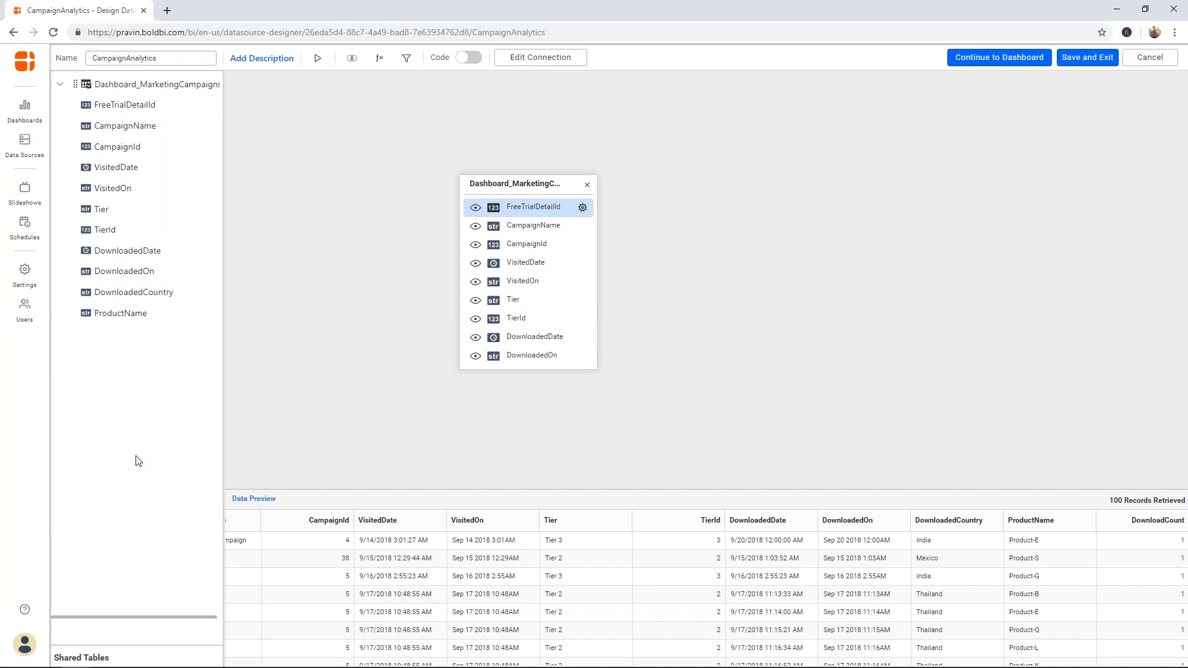
{"action": "left_click", "coordinate": [127, 637]}
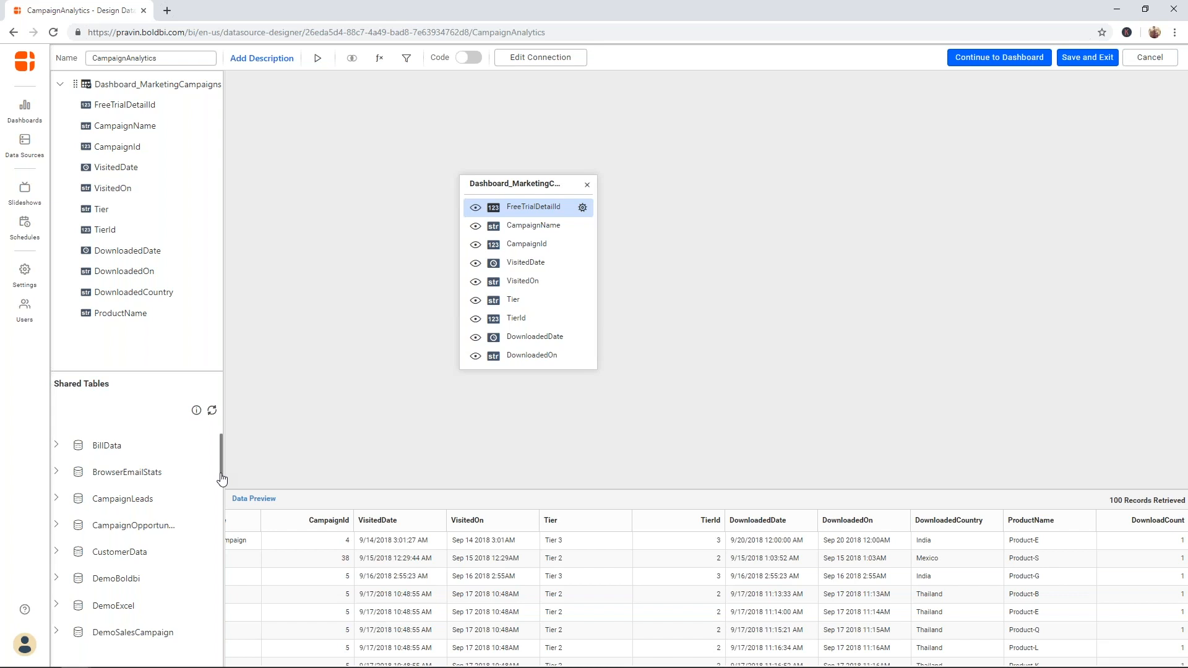
- Expand CampaignLeads to reveal its Lead table, then collapse the Shared Tables list
{"action": "left_click", "coordinate": [57, 499]}
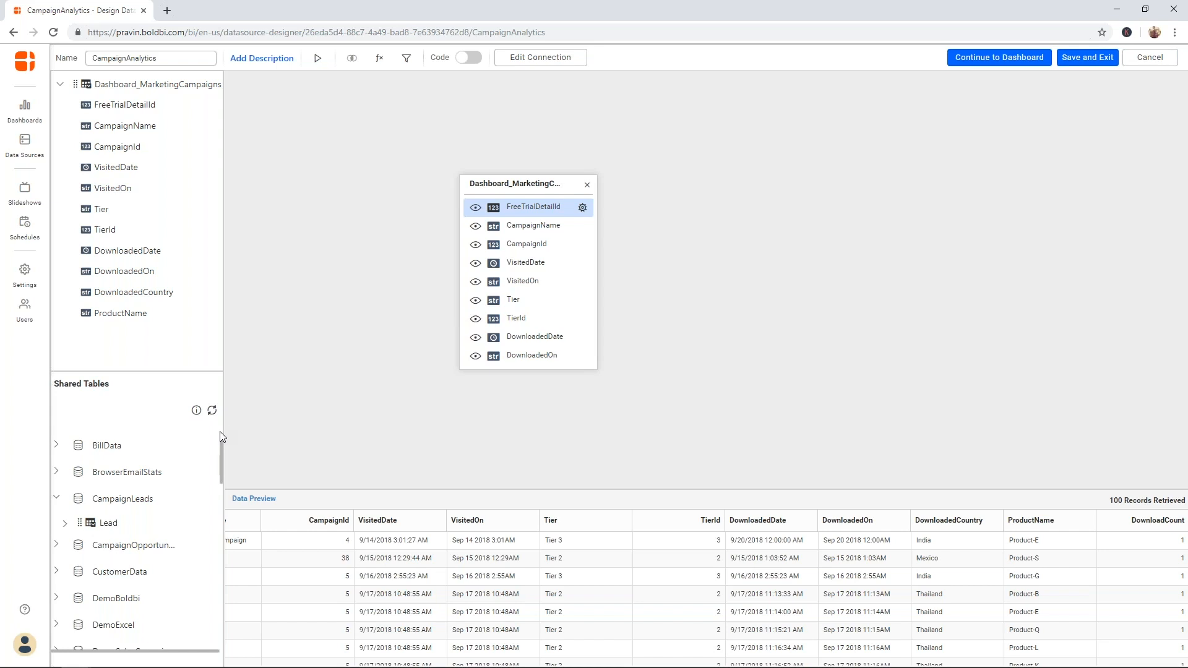
{"action": "left_click", "coordinate": [137, 360]}
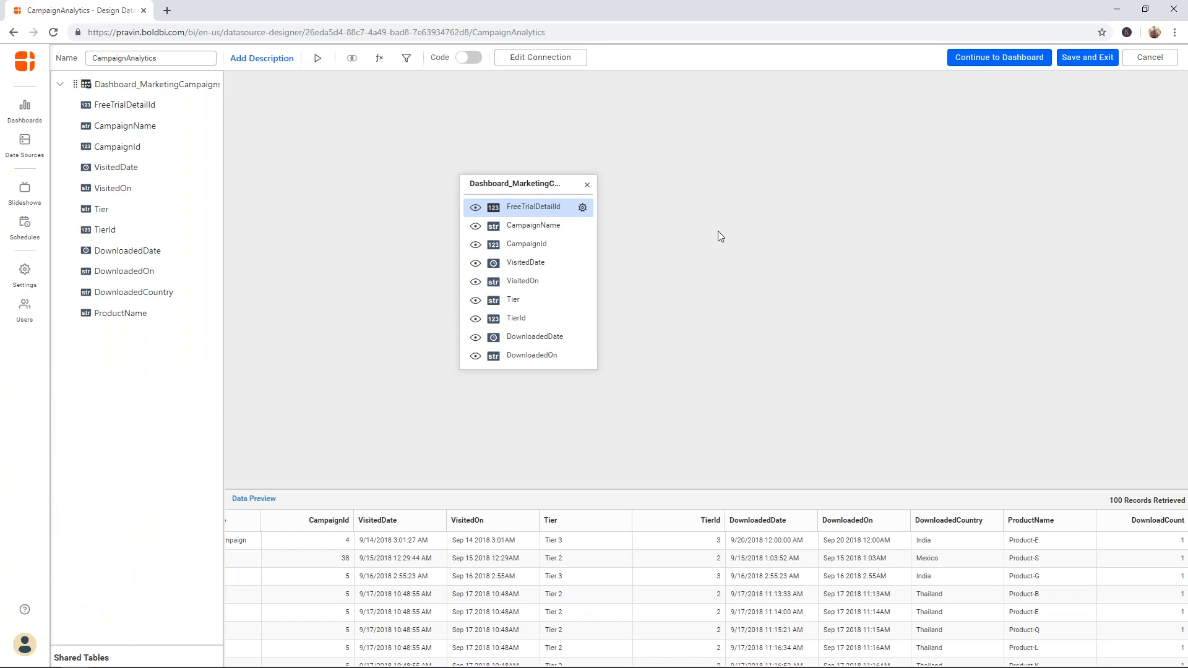
{"action": "left_click", "coordinate": [582, 212]}
{"action": "mouse_move", "coordinate": [565, 247]}
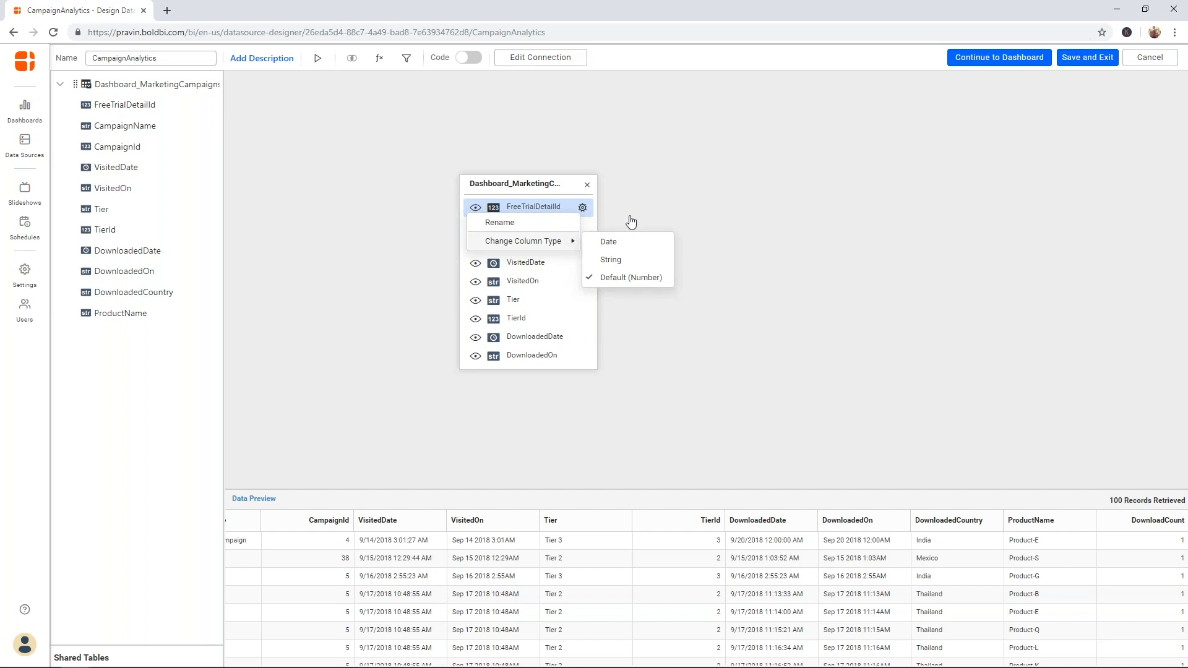
{"action": "left_click", "coordinate": [699, 196]}
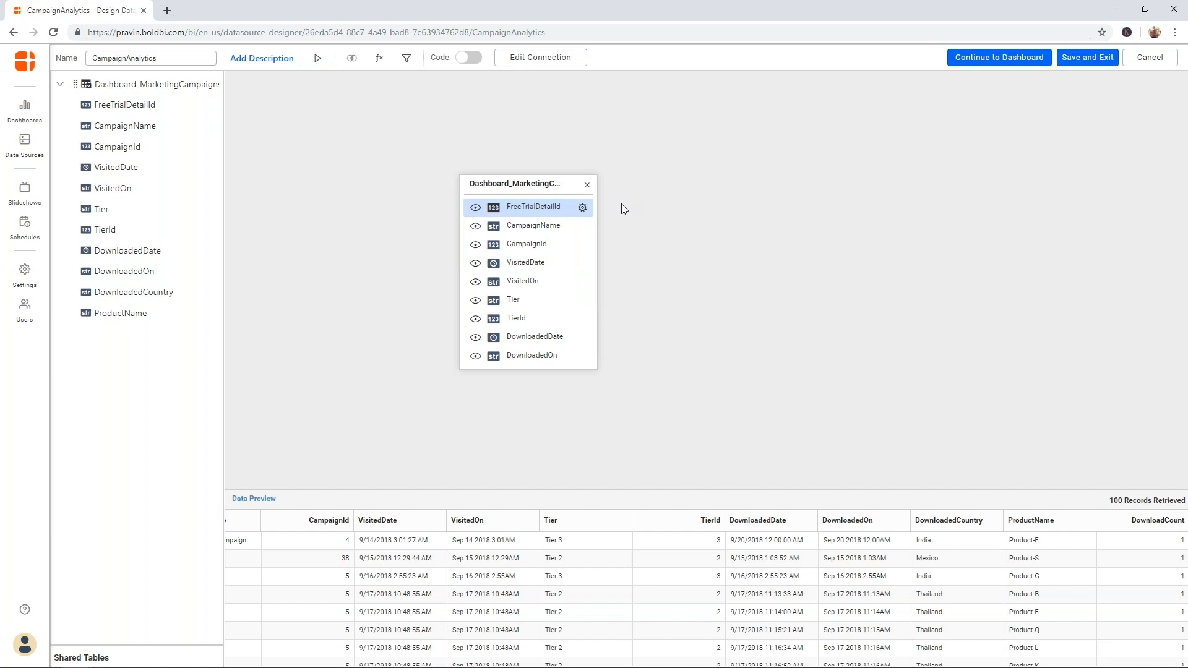
- Continue from the CampaignAnalytics data source to the dashboard designer
{"action": "left_click", "coordinate": [1012, 60]}
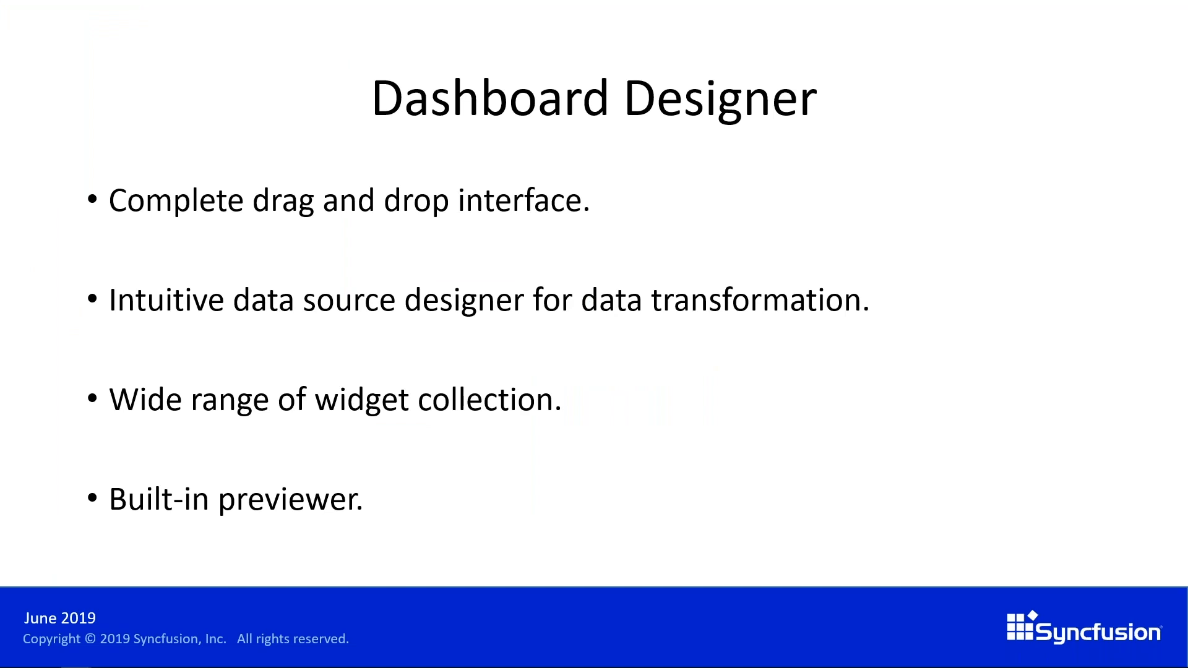
- Advance to the Widgets slide, then return to the Dashboard Designer slide
{"action": "key", "text": "Right"}
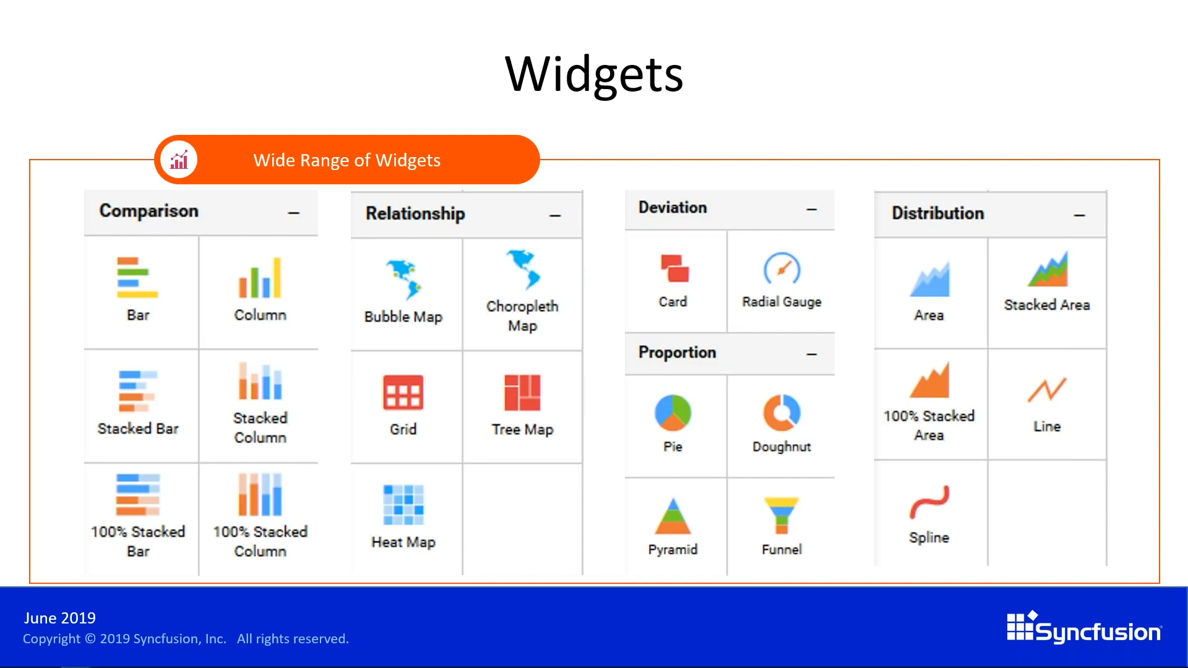
{"action": "key", "text": "Left"}
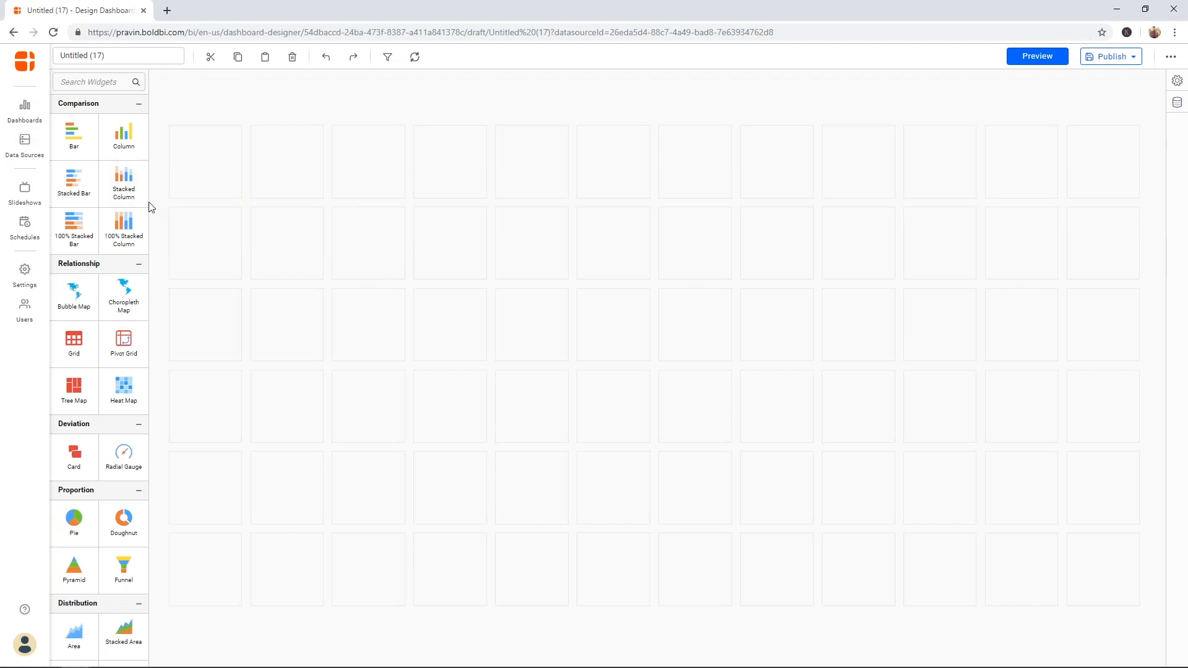
- Show the dashboard's Data Sources panel, browse new connector types, then return to the existing list
{"action": "mouse_move", "coordinate": [149, 215]}
{"action": "left_mouse_down"}
{"action": "mouse_move", "coordinate": [150, 393]}
{"action": "mouse_move", "coordinate": [156, 199]}
{"action": "left_mouse_up"}
{"action": "left_click", "coordinate": [1177, 103]}
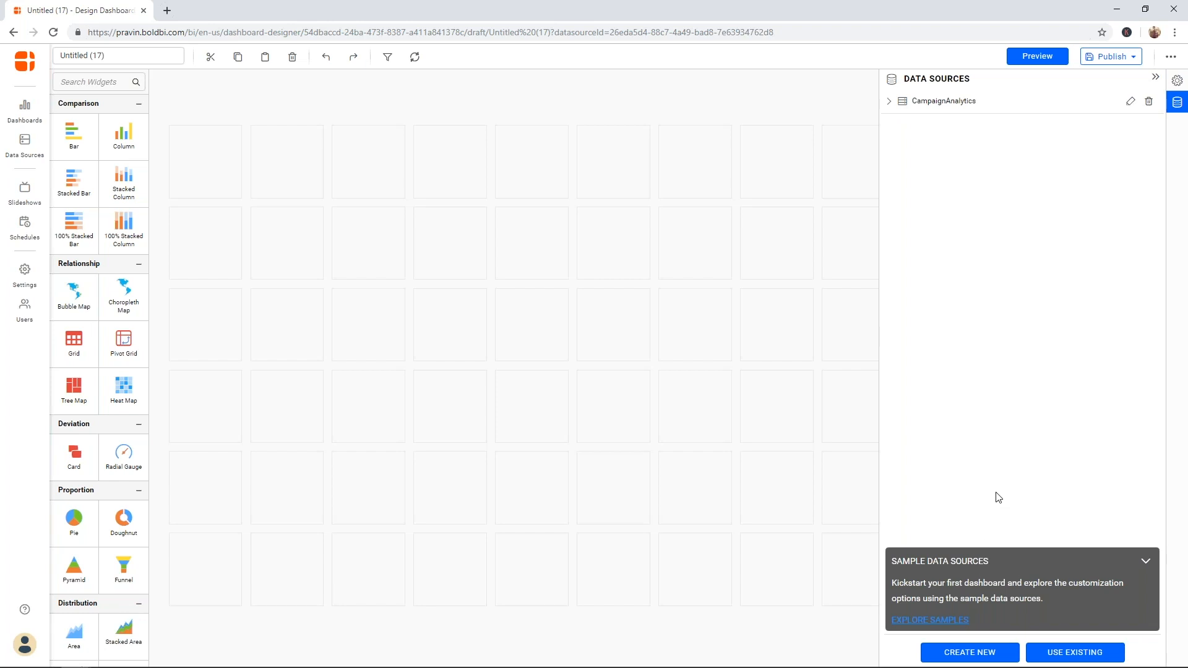
{"action": "left_click", "coordinate": [968, 653]}
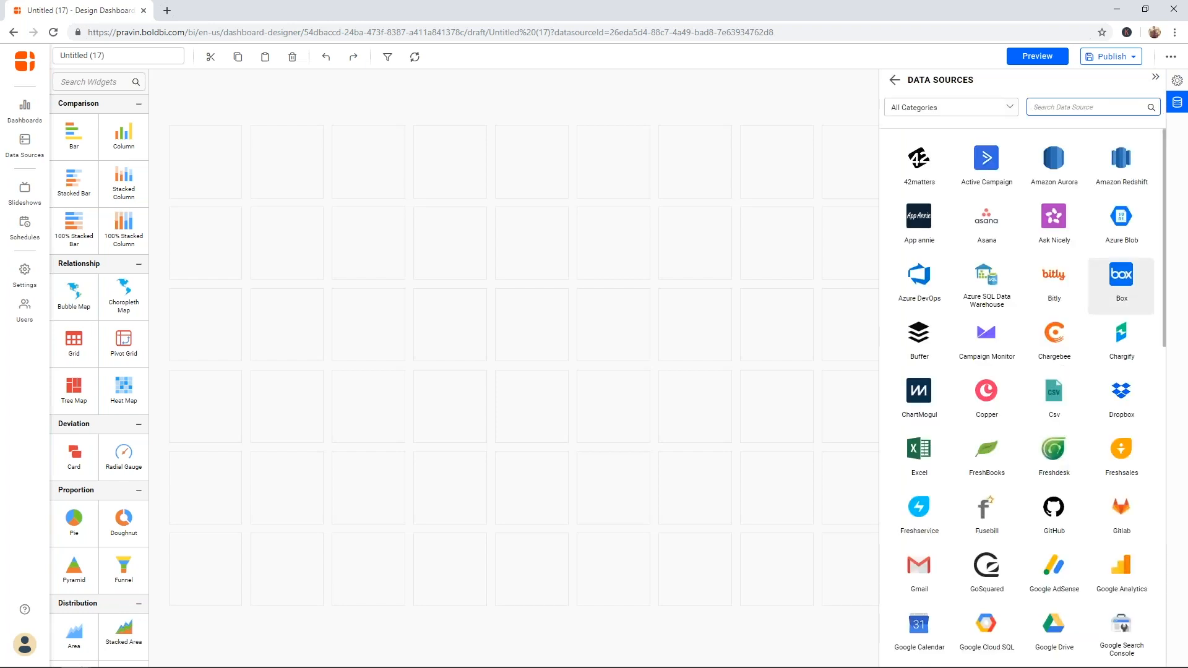
{"action": "left_click_drag", "start_coordinate": [1165, 278], "coordinate": [1168, 222]}
{"action": "right_click", "coordinate": [1168, 222]}
{"action": "left_click", "coordinate": [896, 81]}
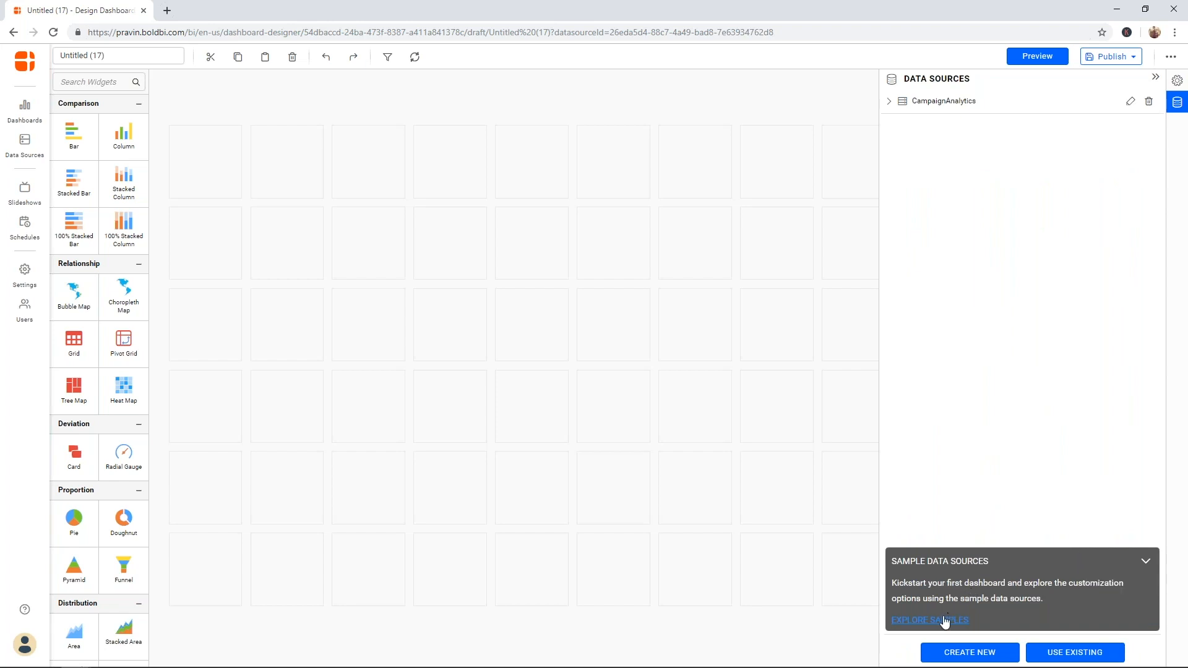
- Collapse the Sample Data Sources tip, check dashboard properties, and reopen Data Sources showing CampaignAnalytics
{"action": "left_click", "coordinate": [1147, 563]}
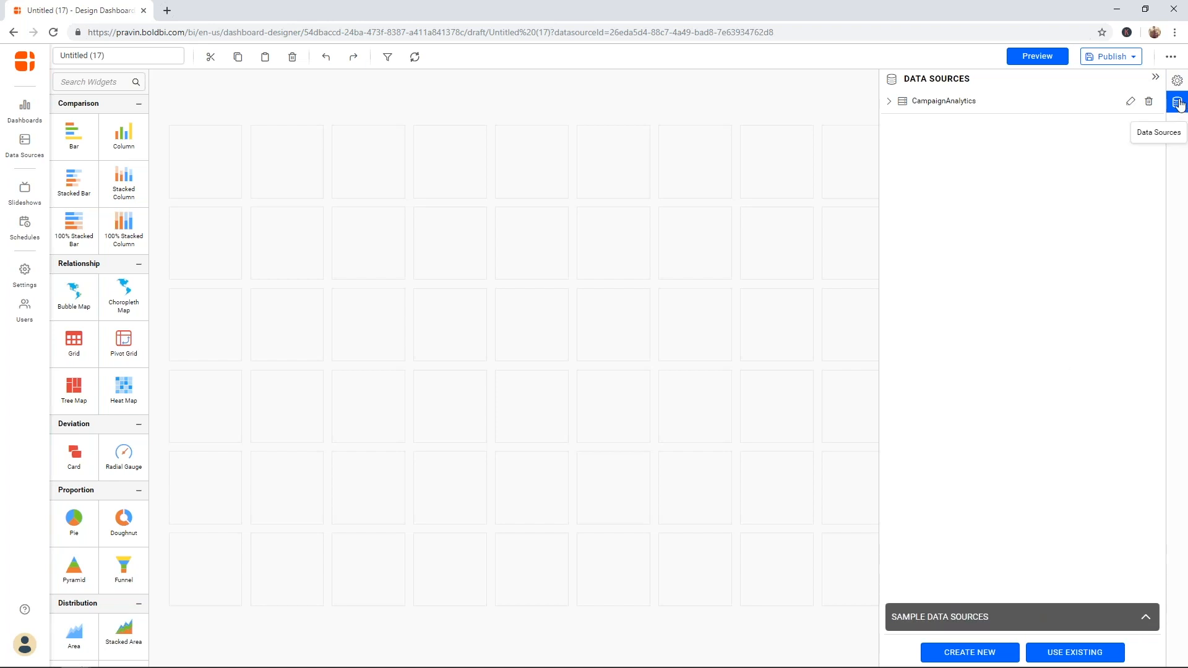
{"action": "left_click", "coordinate": [1177, 80]}
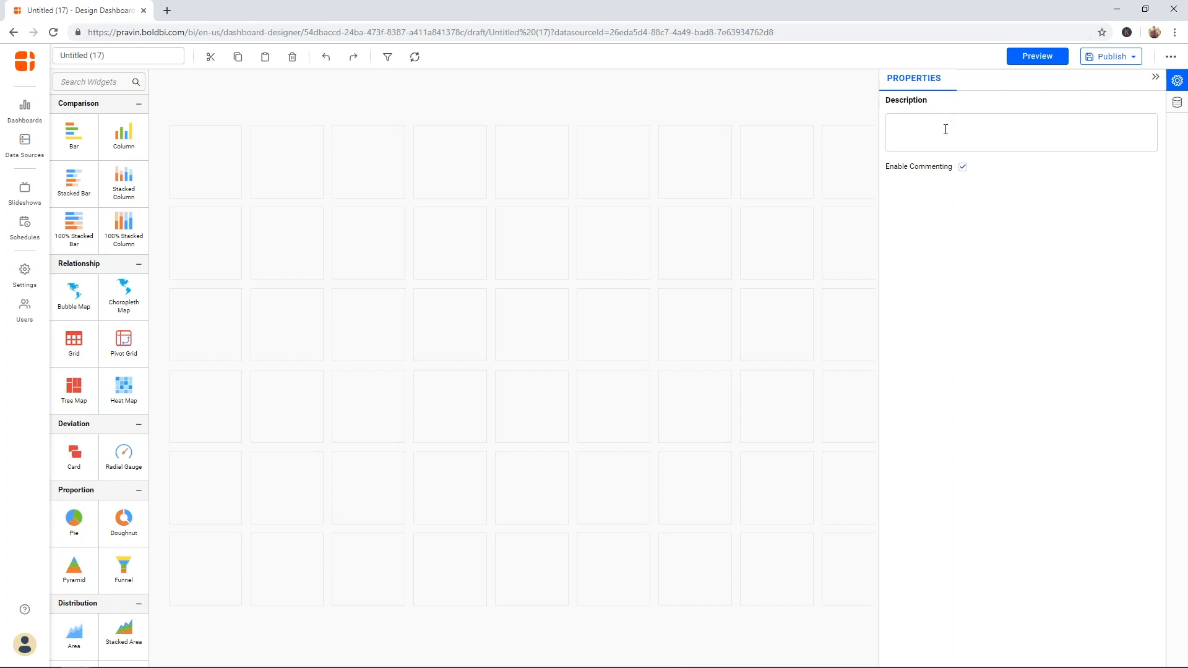
{"action": "left_click", "coordinate": [1154, 77]}
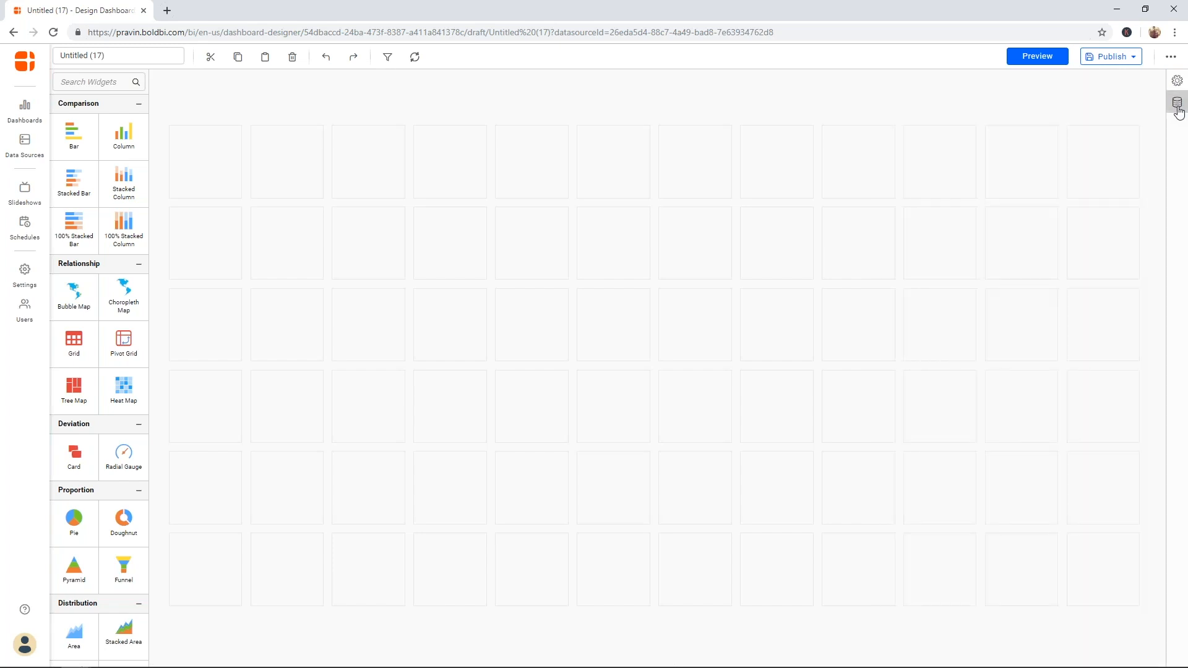
{"action": "left_click", "coordinate": [1176, 103]}
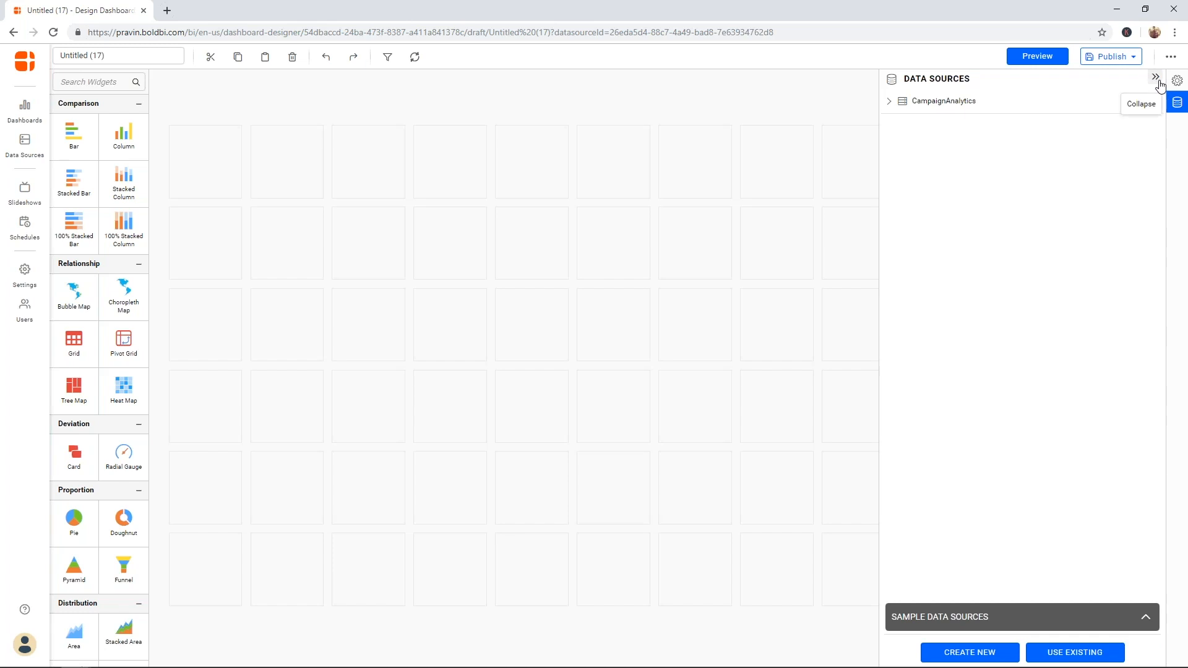
- Place a Choropleth Map widget in the lower-left of the dashboard and open its settings
{"action": "left_click", "coordinate": [887, 103]}
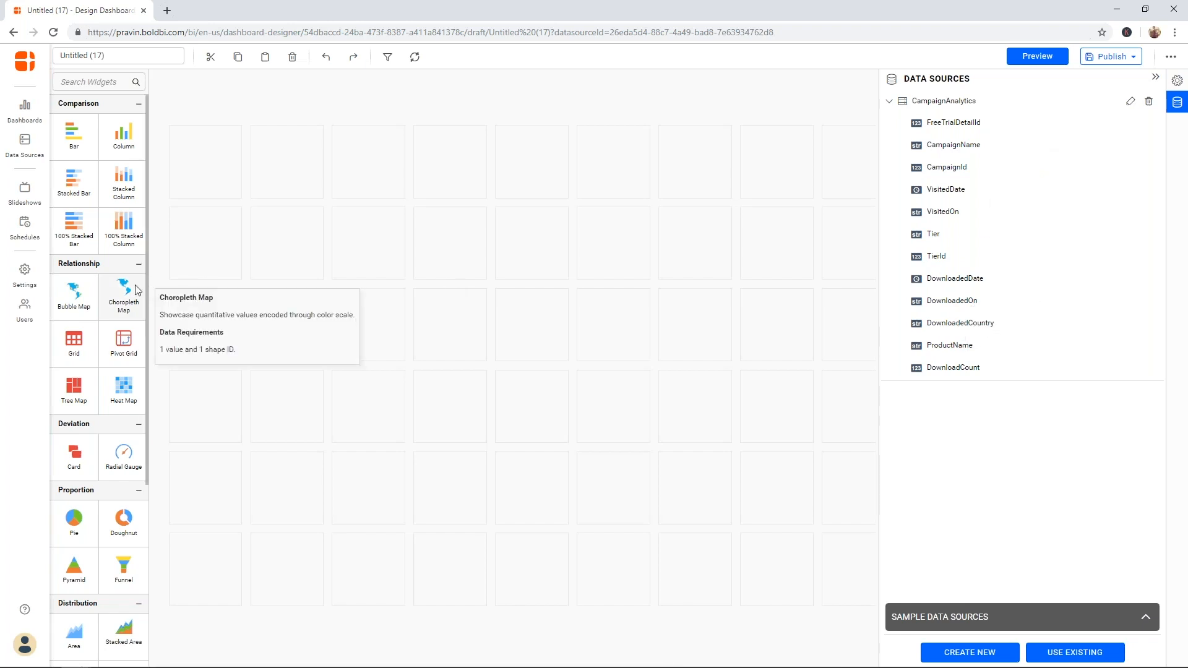
{"action": "left_click_drag", "start_coordinate": [127, 286], "coordinate": [509, 558]}
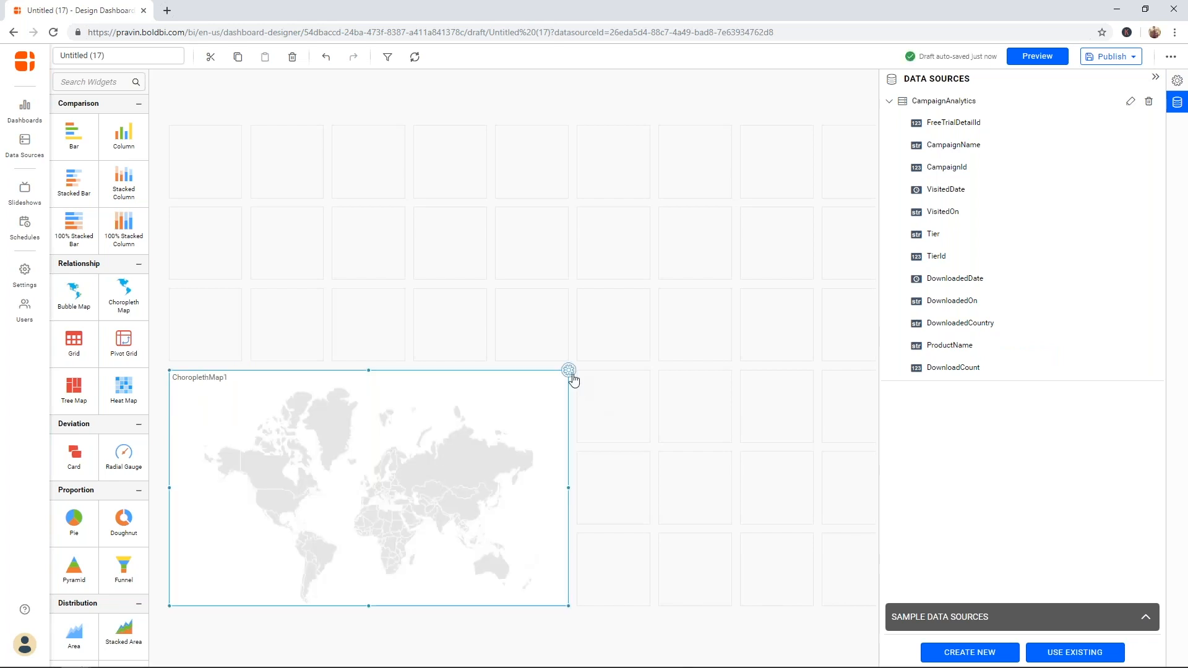
{"action": "left_click", "coordinate": [570, 371]}
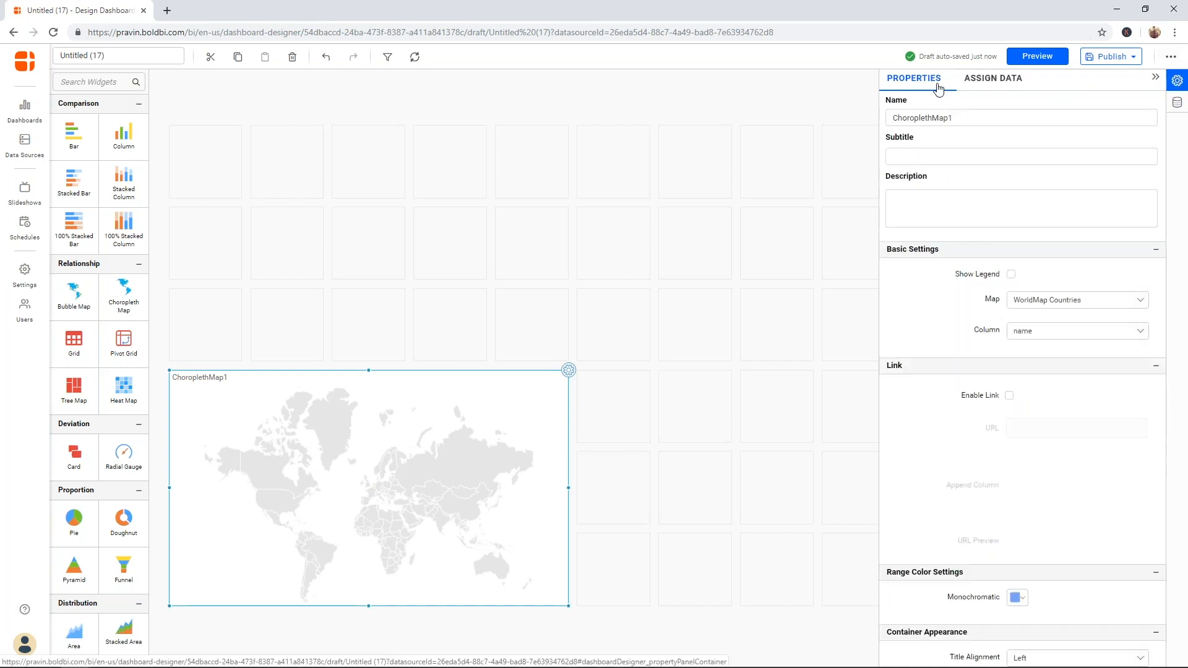
- Assign DownloadedCountry as the map shape and DownloadCount as its value
{"action": "left_click", "coordinate": [1008, 83]}
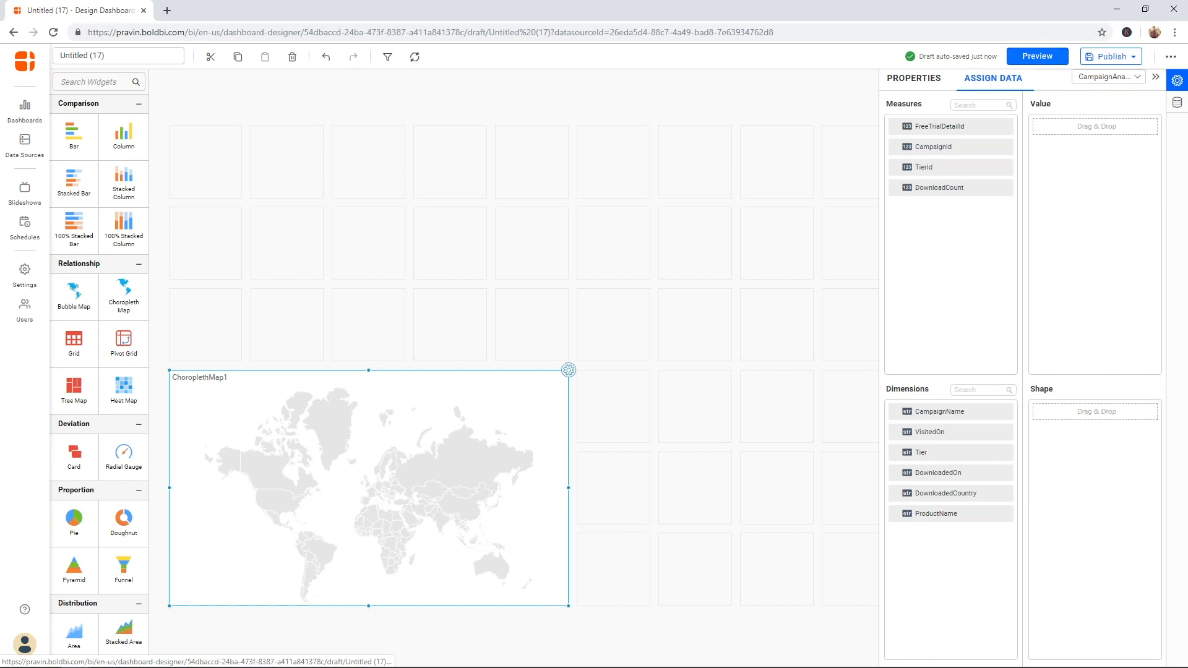
{"action": "left_click", "coordinate": [1113, 78]}
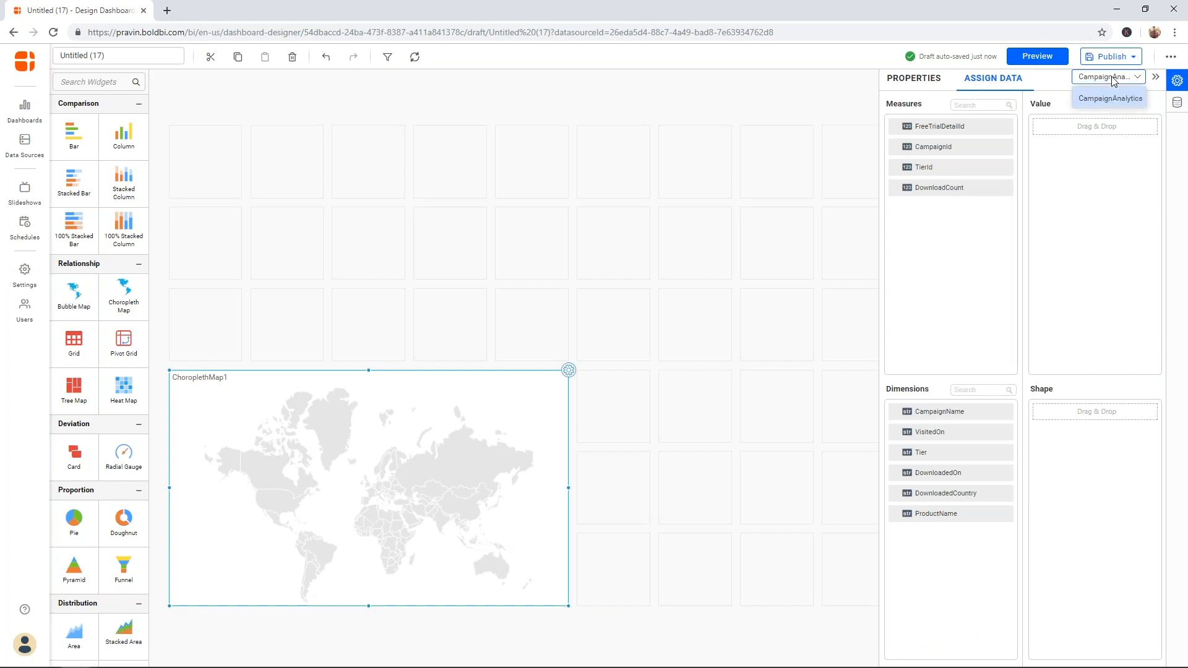
{"action": "left_click", "coordinate": [1054, 78]}
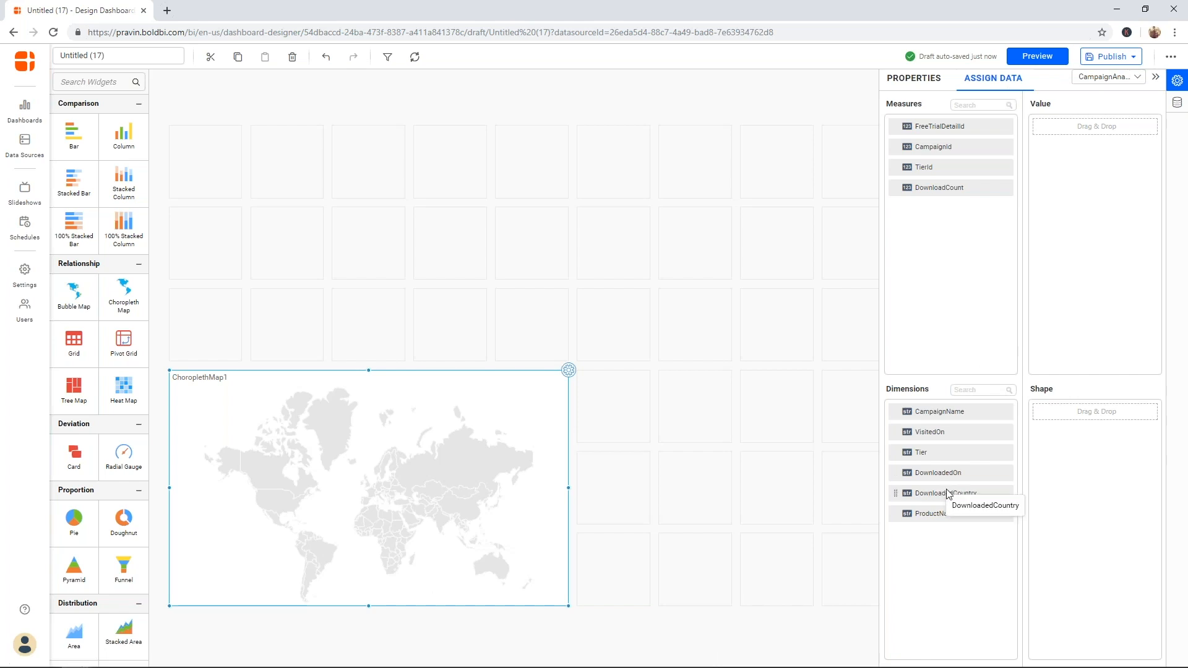
{"action": "left_click_drag", "start_coordinate": [944, 493], "coordinate": [1049, 469]}
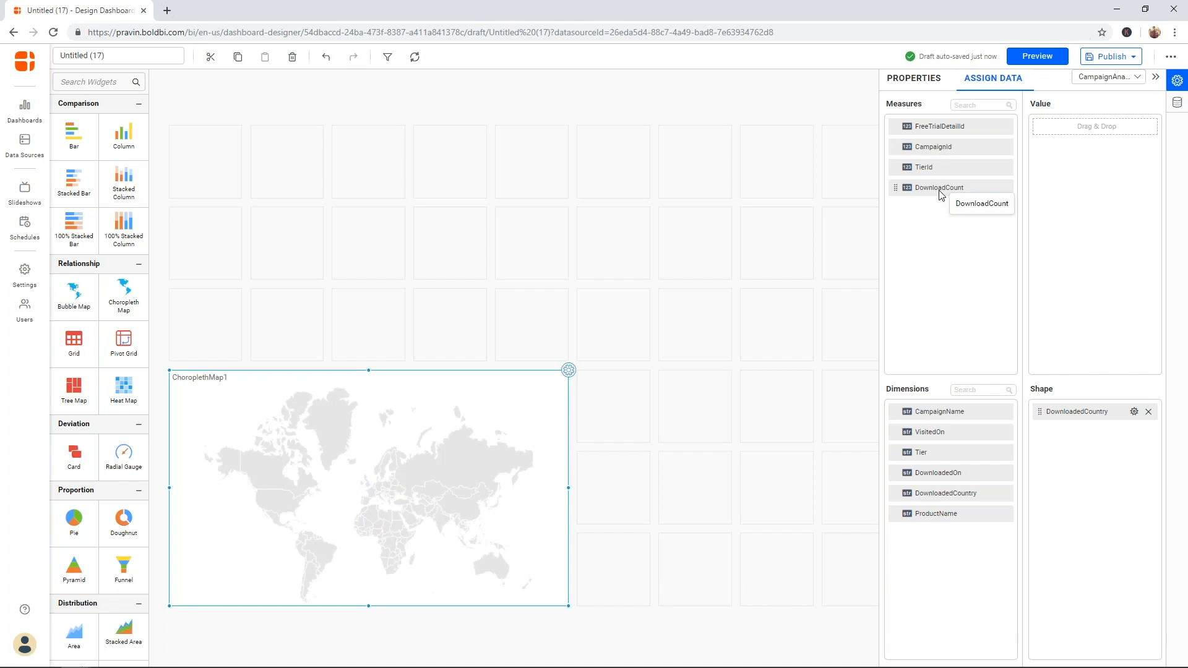
{"action": "left_click_drag", "start_coordinate": [939, 194], "coordinate": [1046, 195]}
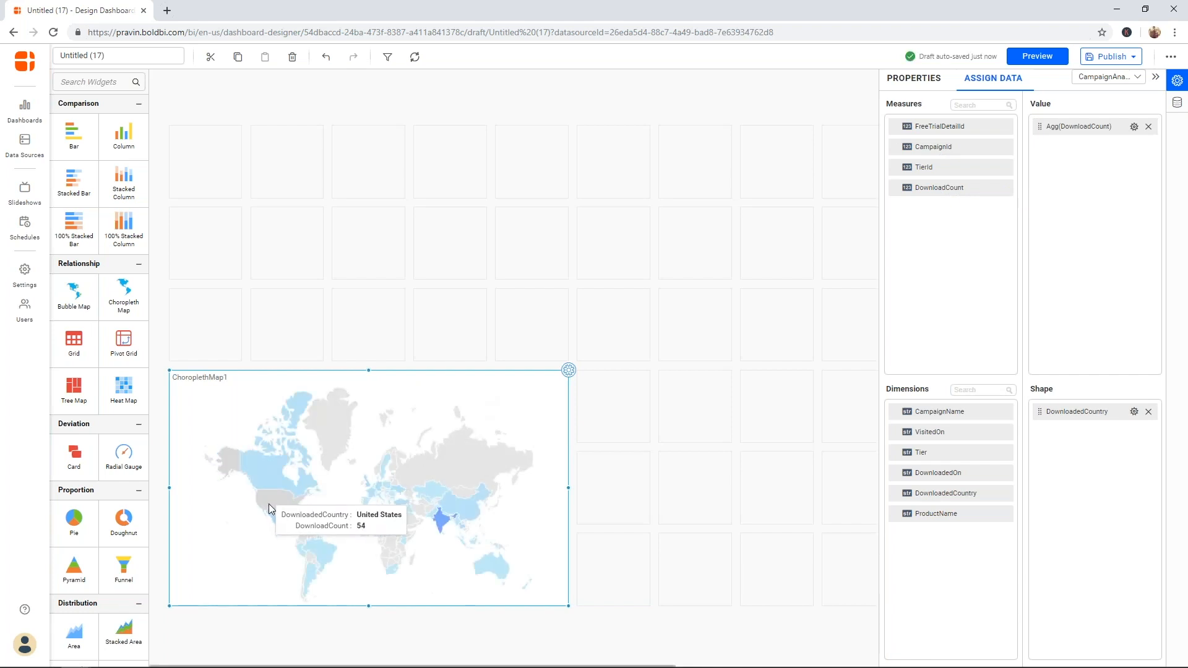
{"action": "mouse_move", "coordinate": [436, 519]}
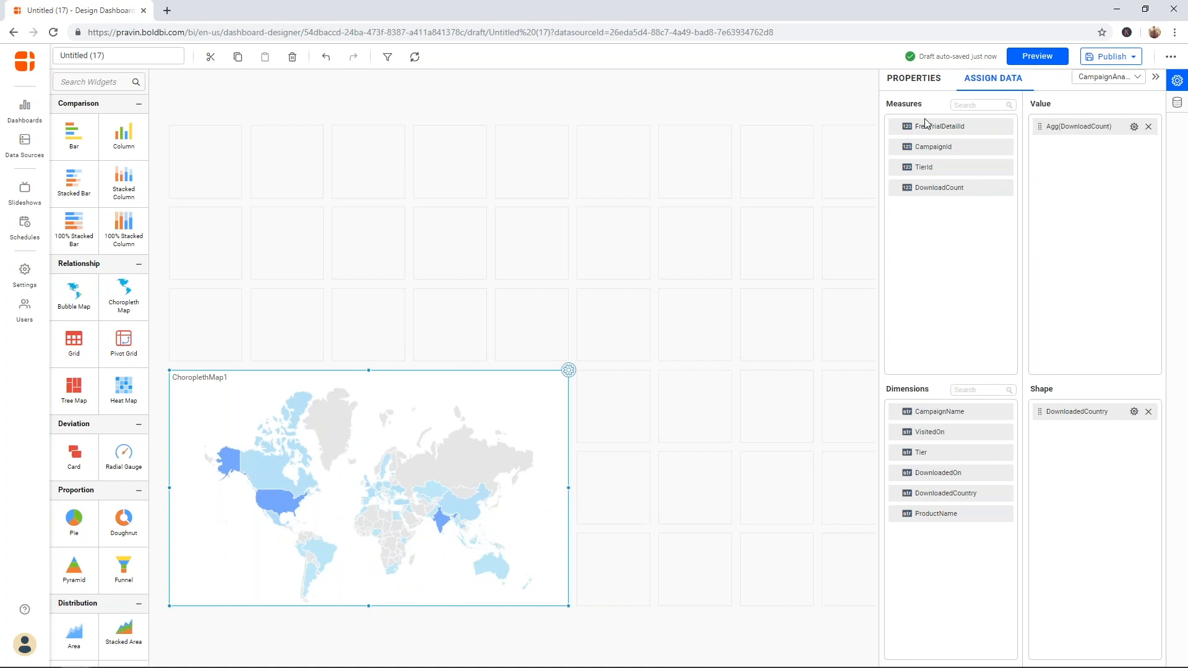
- Rename ChoroplethMap1 to 'Downloads by Country' and close the properties panel
{"action": "left_click", "coordinate": [921, 85]}
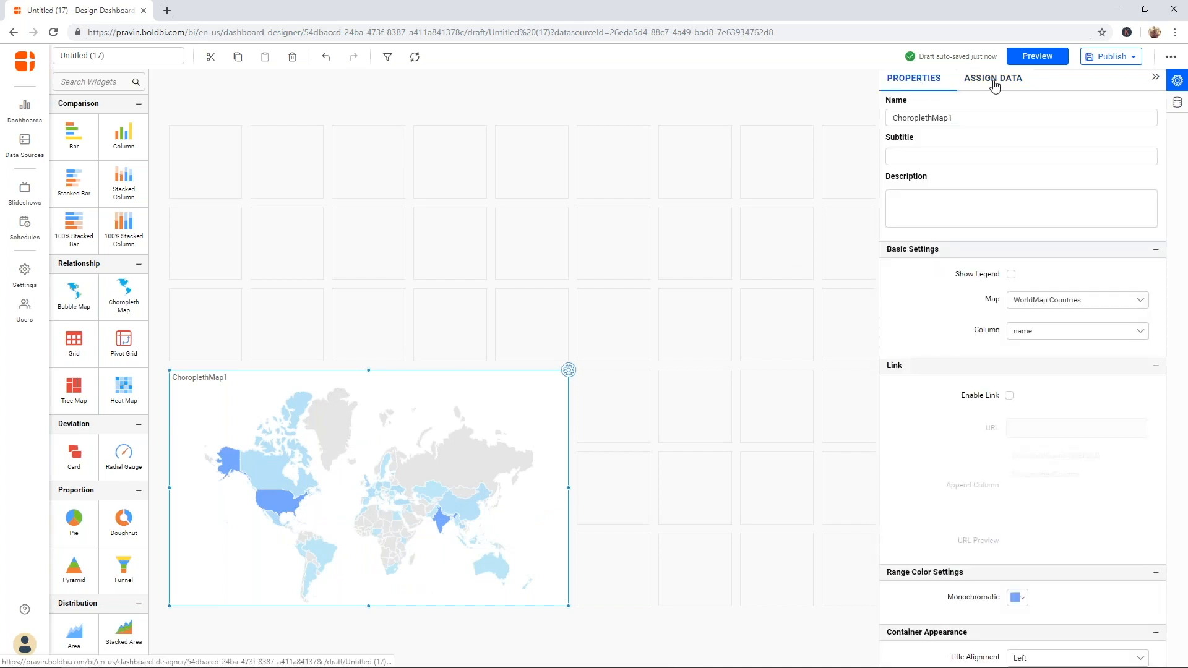
{"action": "double_click", "coordinate": [1040, 121]}
{"action": "type", "text": "Down"}
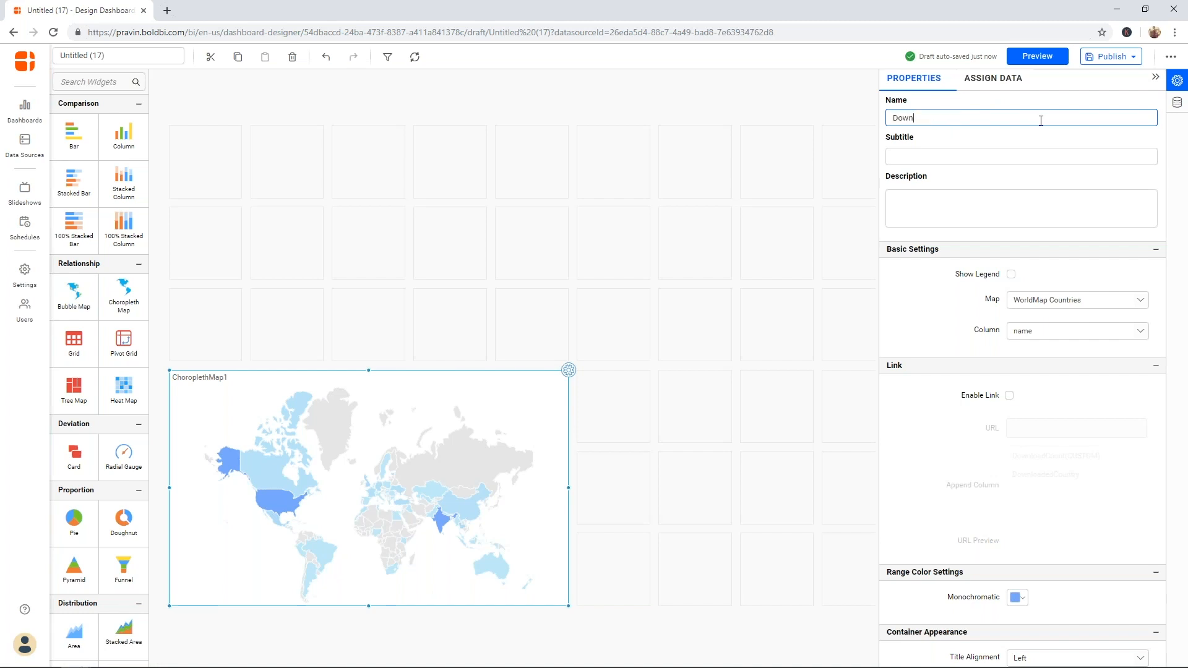
{"action": "type", "text": "loads by Country"}
{"action": "left_click", "coordinate": [1164, 150]}
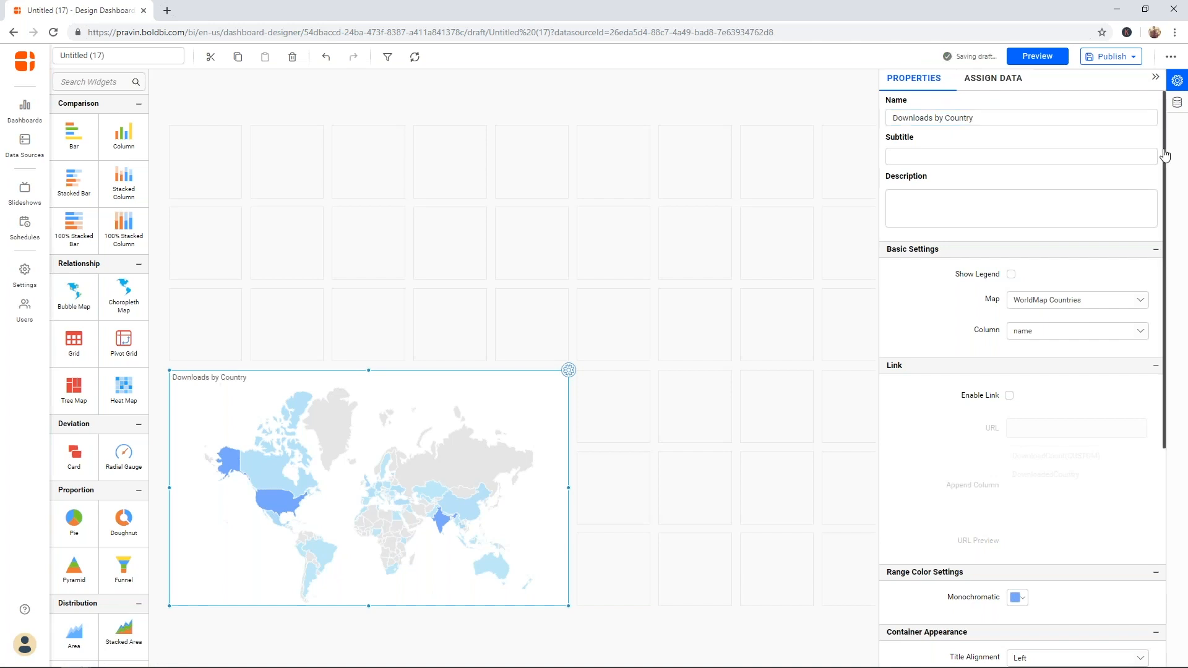
{"action": "left_click_drag", "start_coordinate": [1164, 154], "coordinate": [1169, 177]}
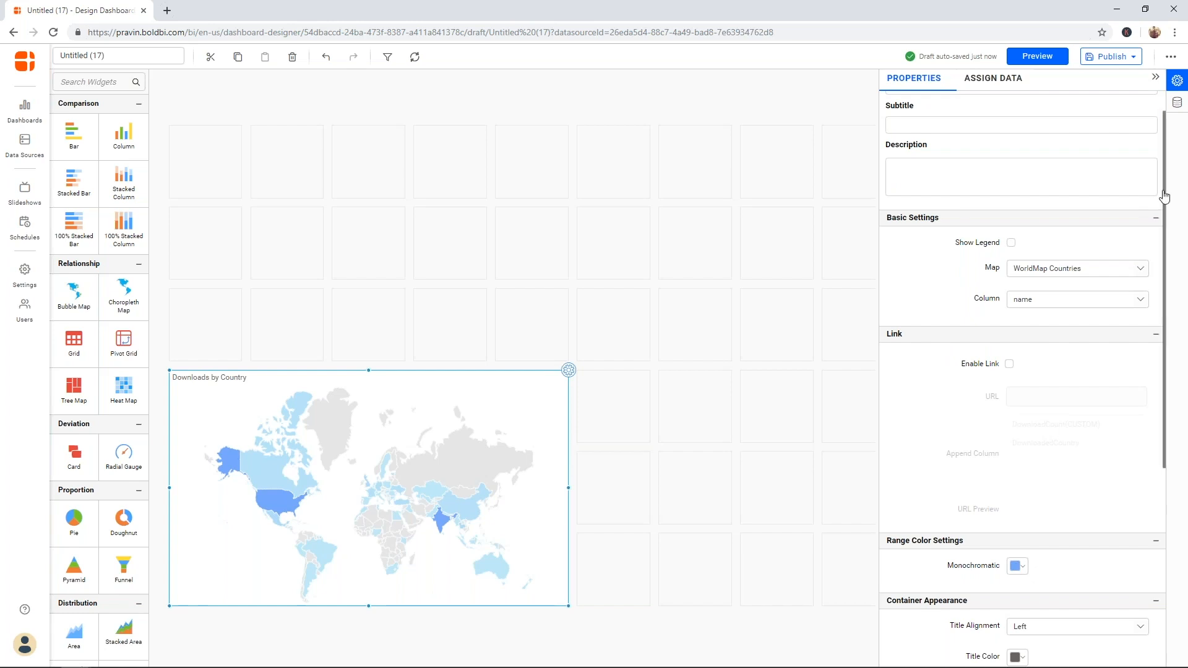
{"action": "mouse_move", "coordinate": [1164, 196]}
{"action": "left_mouse_down"}
{"action": "mouse_move", "coordinate": [1154, 401]}
{"action": "mouse_move", "coordinate": [1159, 179]}
{"action": "left_mouse_up"}
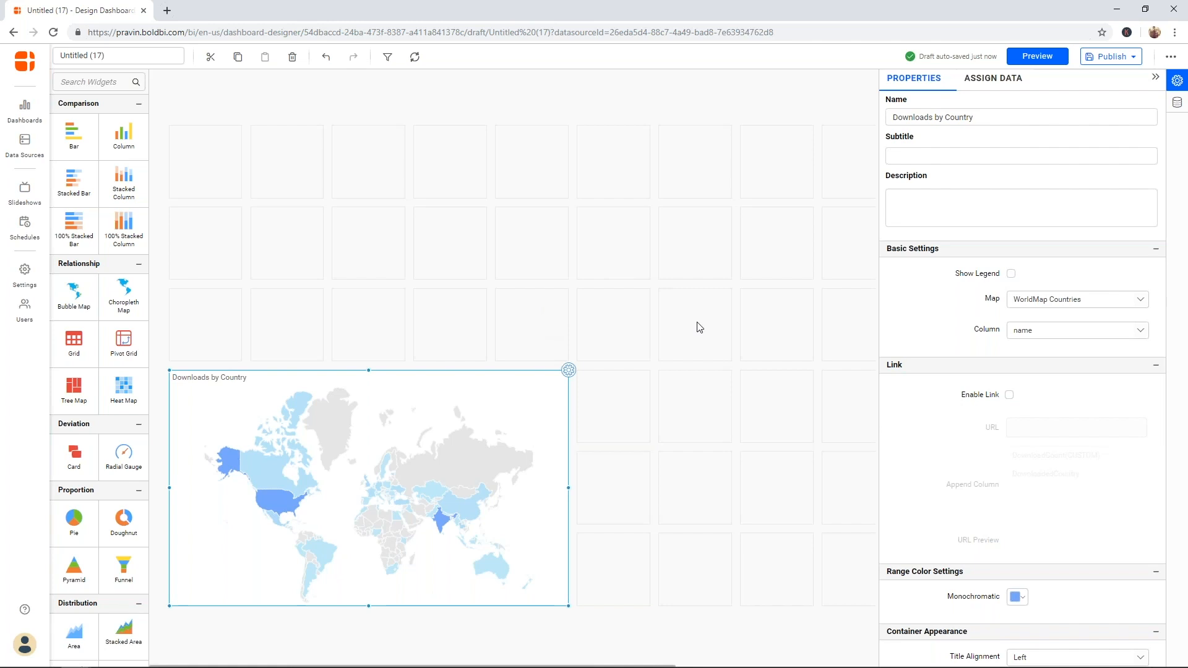
{"action": "left_click", "coordinate": [1155, 77]}
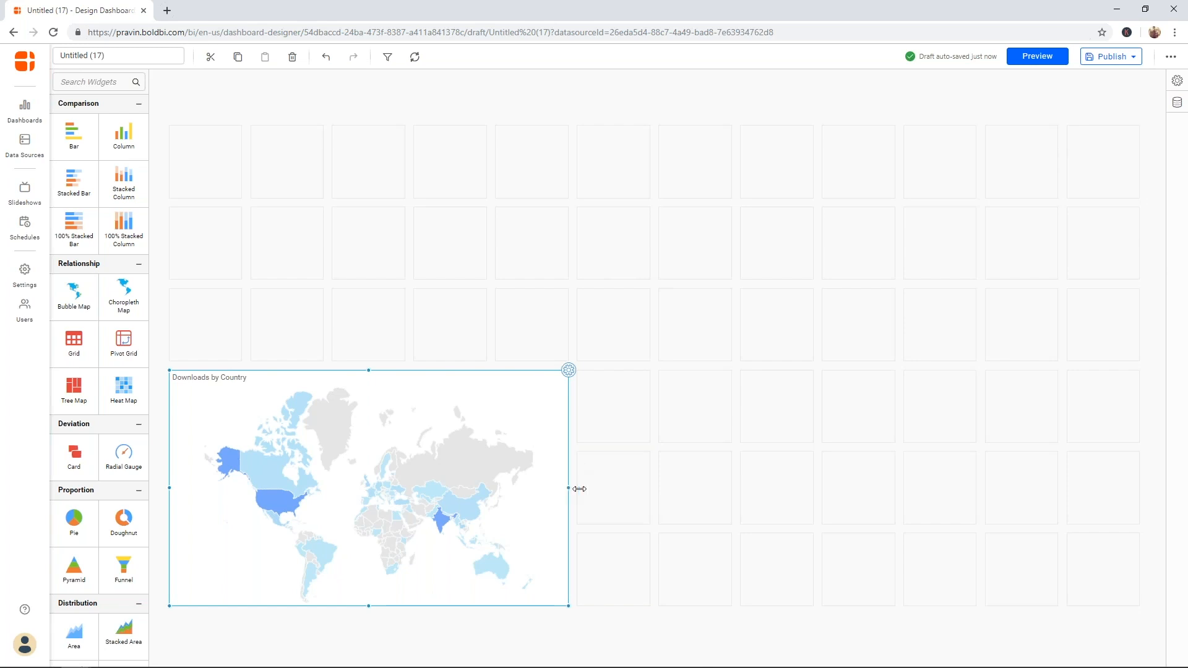
- Widen the world map and drop a Column chart to its right, opening its settings
{"action": "left_click_drag", "start_coordinate": [579, 489], "coordinate": [611, 486]}
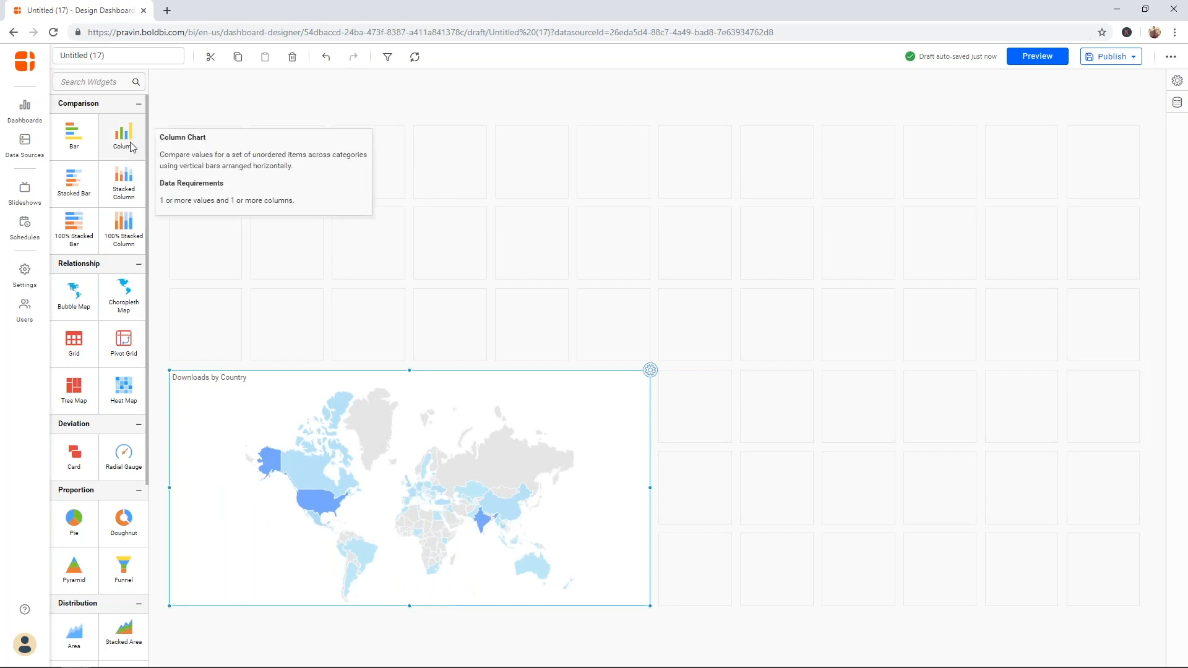
{"action": "left_click_drag", "start_coordinate": [134, 147], "coordinate": [1107, 576]}
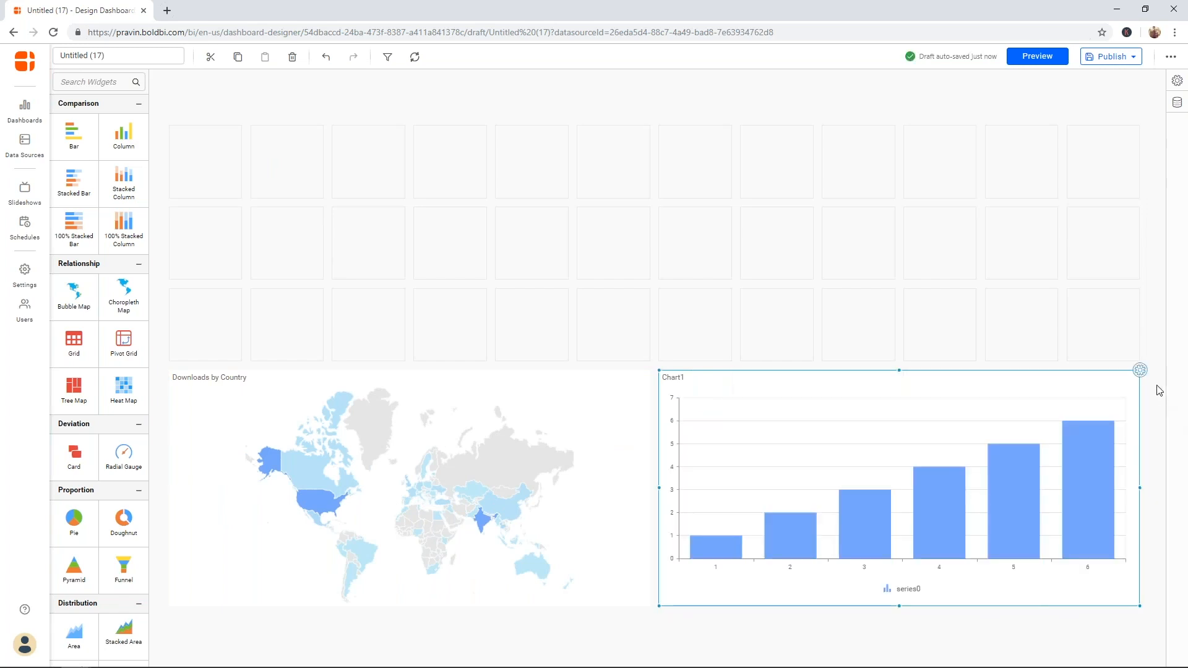
{"action": "left_click", "coordinate": [1139, 371]}
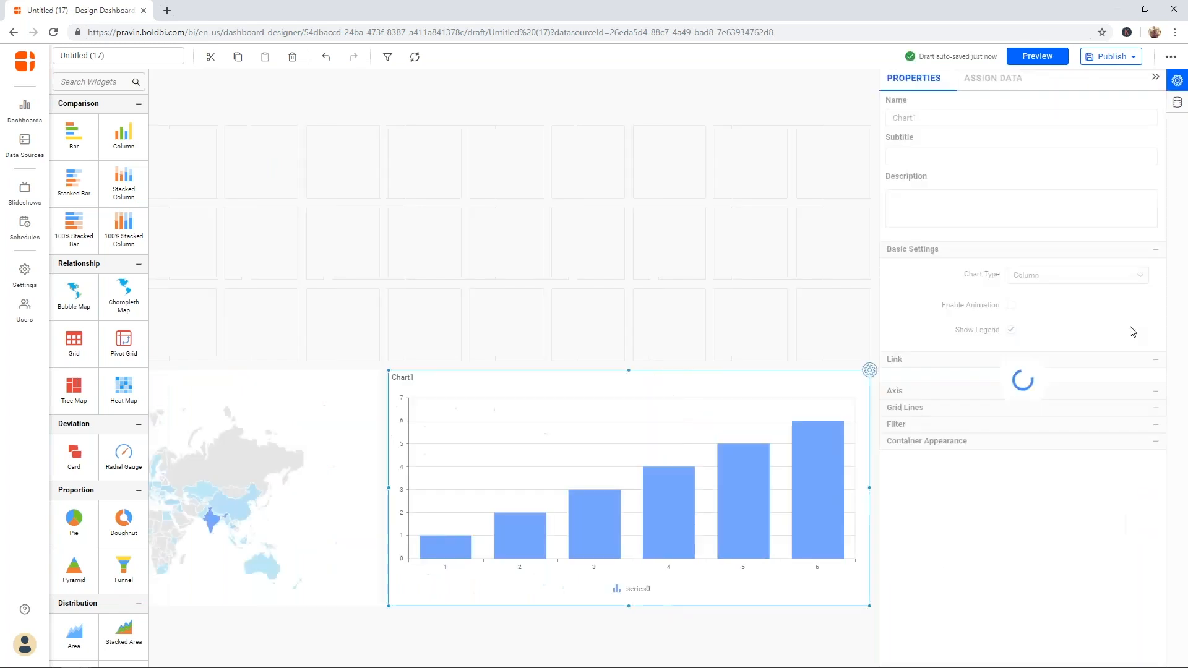
- Assign ProductName to Column(s) and DownloadCount to Value(s) on Chart1, then open the value's gear menu
{"action": "left_click", "coordinate": [998, 83]}
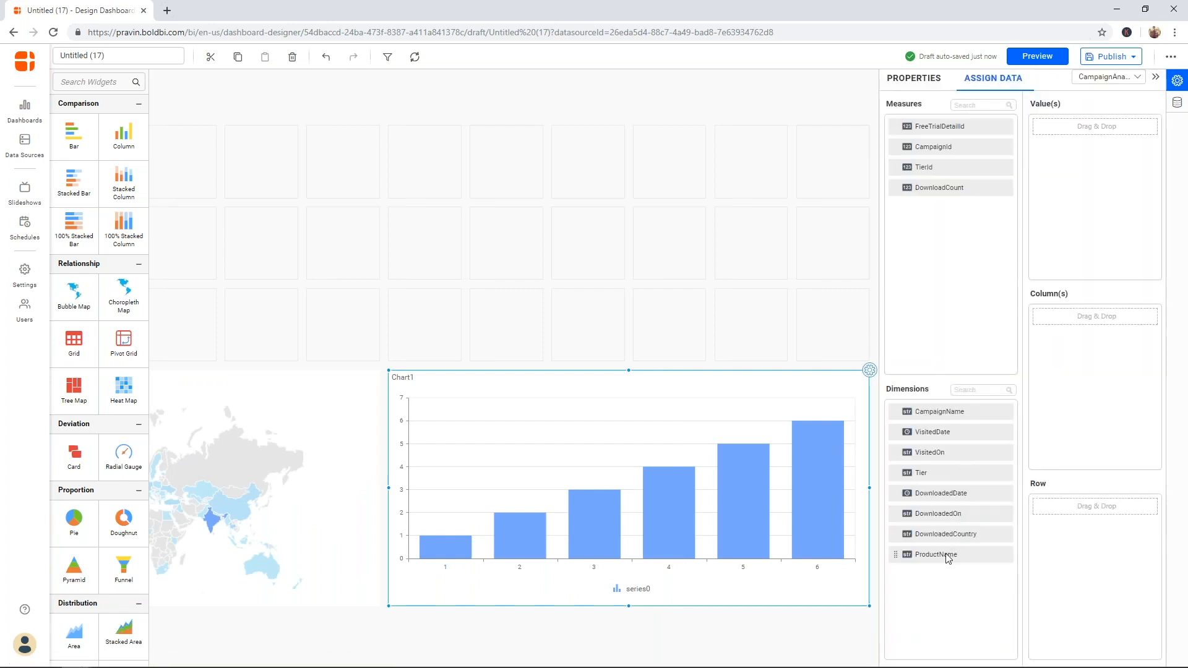
{"action": "left_click_drag", "start_coordinate": [956, 554], "coordinate": [1064, 433]}
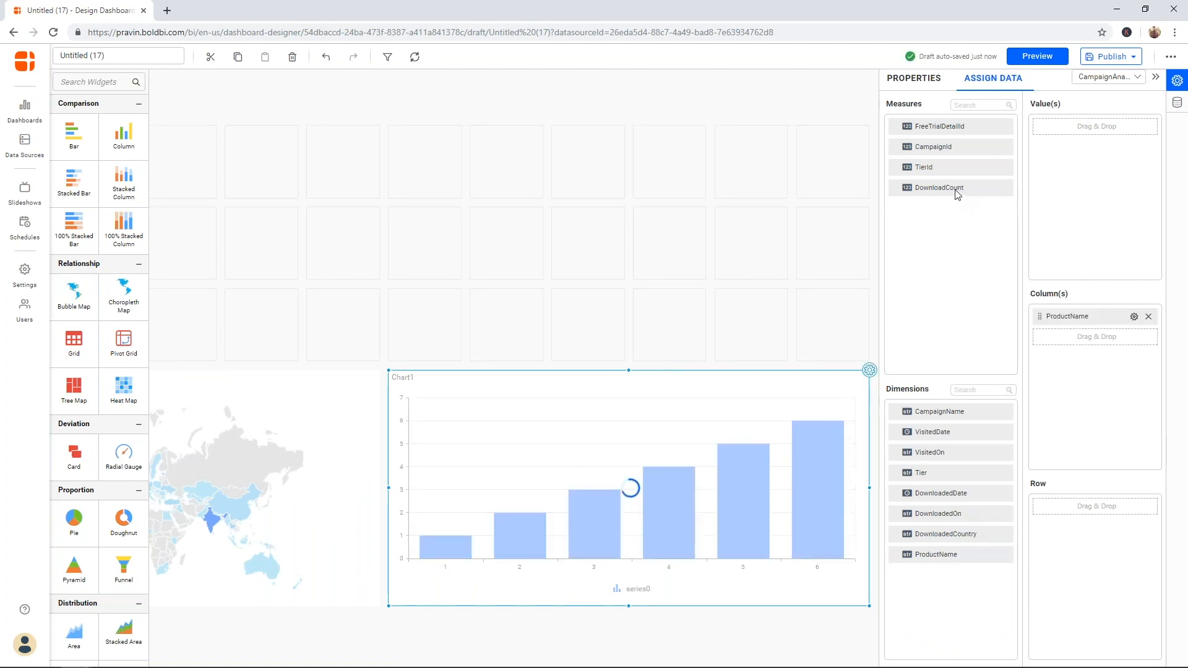
{"action": "left_click_drag", "start_coordinate": [957, 194], "coordinate": [1067, 191]}
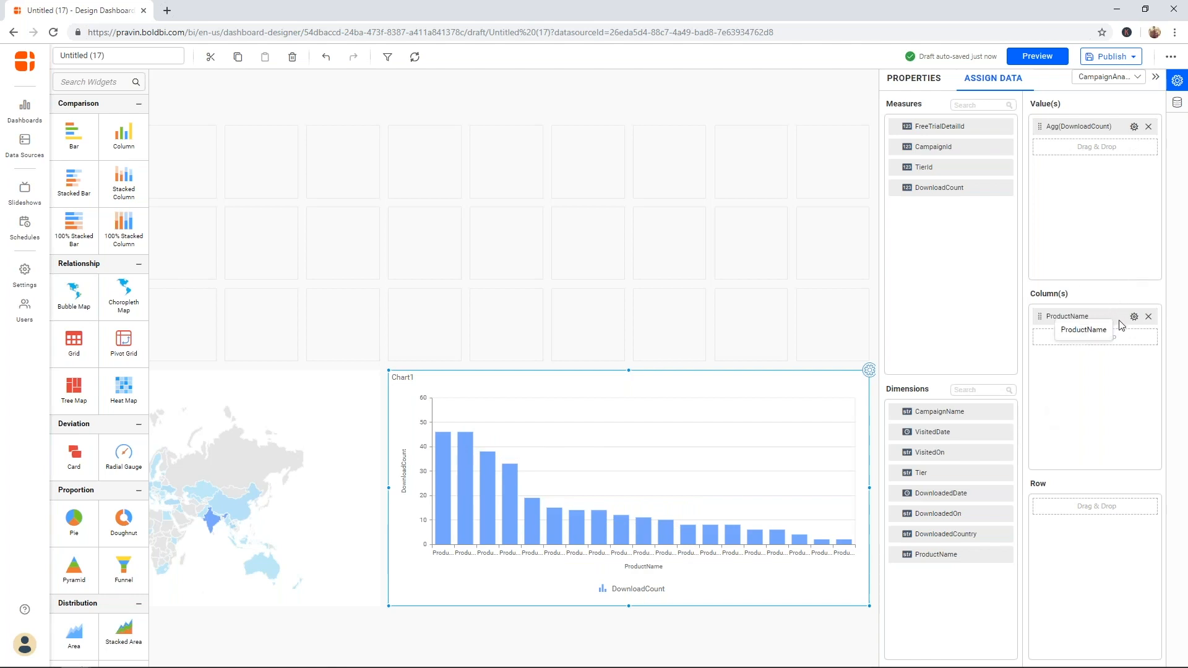
{"action": "left_click", "coordinate": [1135, 128]}
{"action": "mouse_move", "coordinate": [1138, 146]}
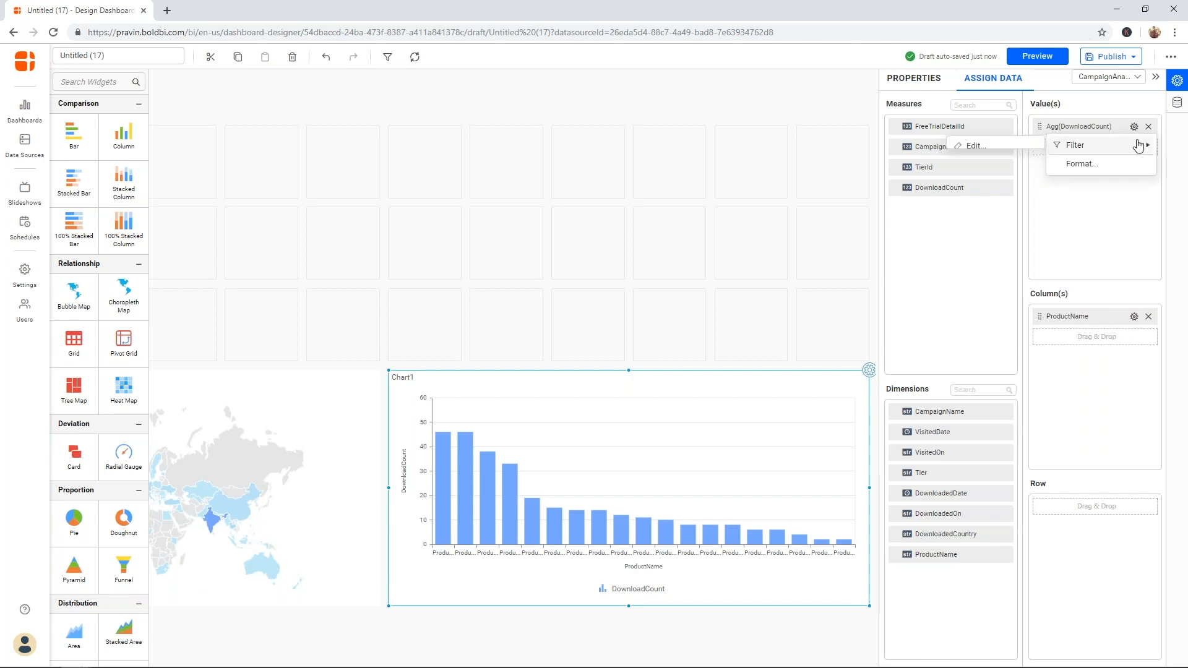
- Cancel the DownloadCount measure filter and bring up the ProductName column's Filter(s) options
{"action": "left_click", "coordinate": [1033, 151]}
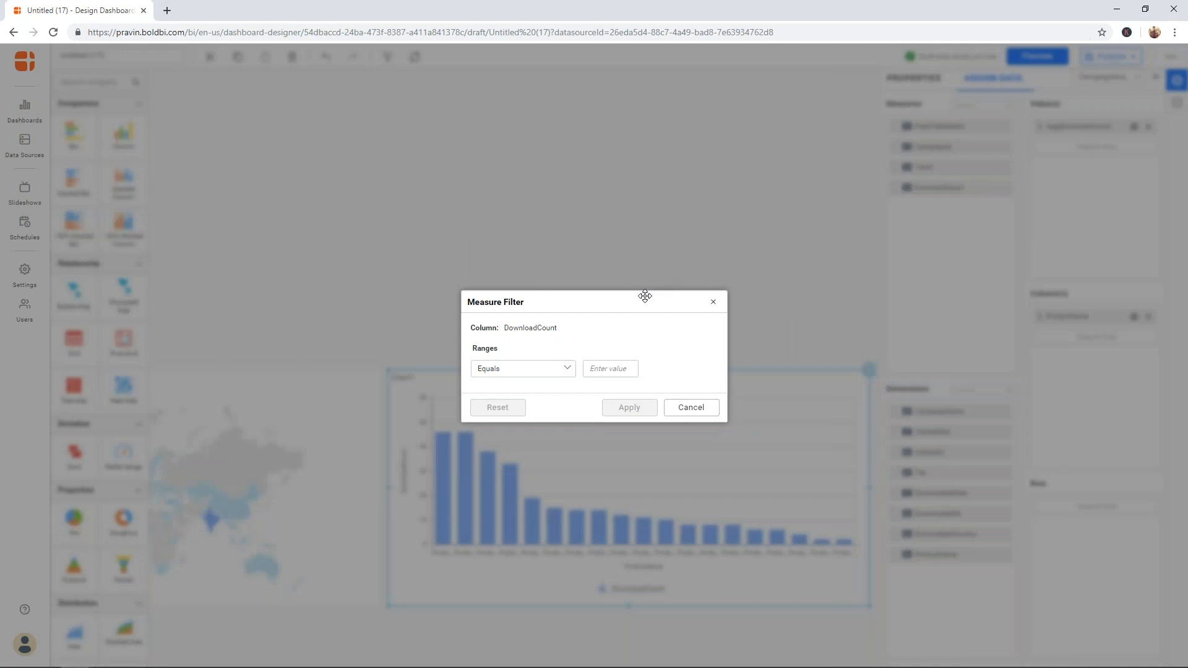
{"action": "left_click_drag", "start_coordinate": [645, 295], "coordinate": [735, 340]}
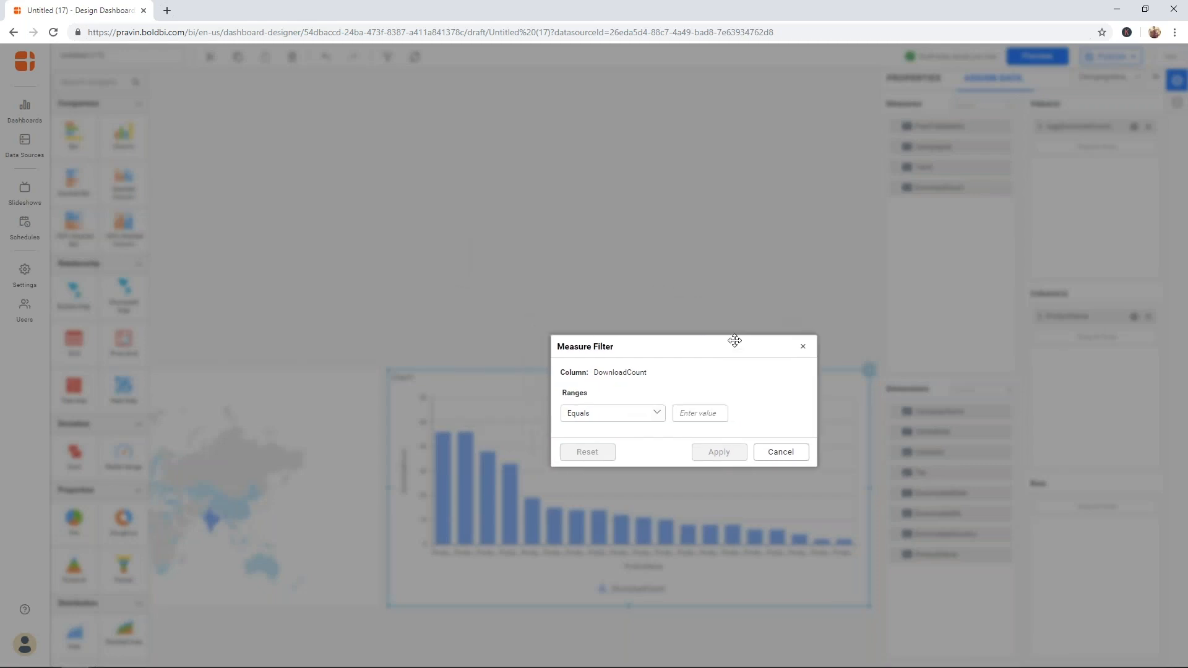
{"action": "left_click", "coordinate": [804, 348]}
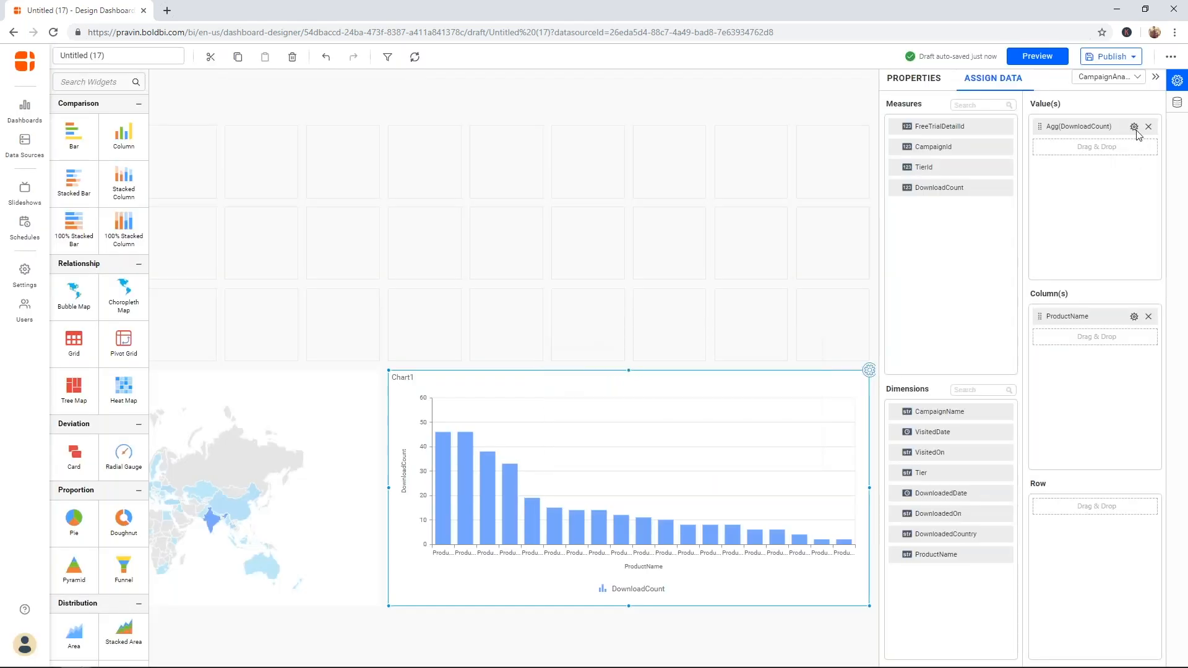
{"action": "left_click", "coordinate": [1135, 317]}
{"action": "mouse_move", "coordinate": [1129, 355]}
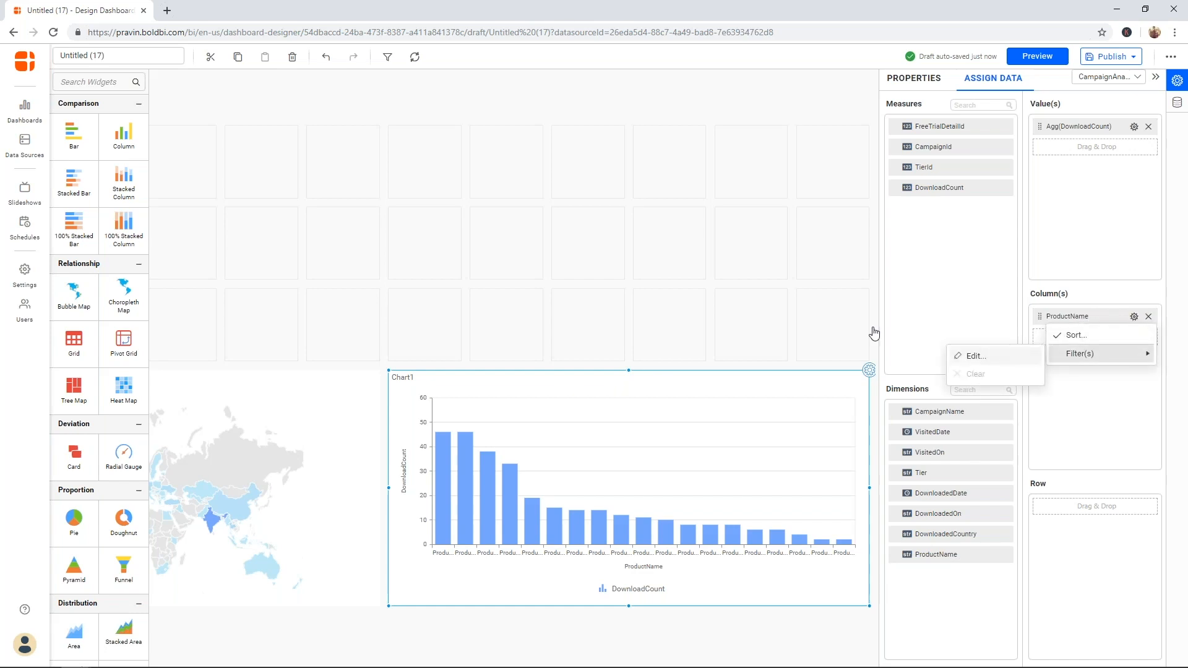
- Open the ProductName Filters dialog and try, then discard, a DownloadCount condition filter
{"action": "left_click", "coordinate": [976, 355]}
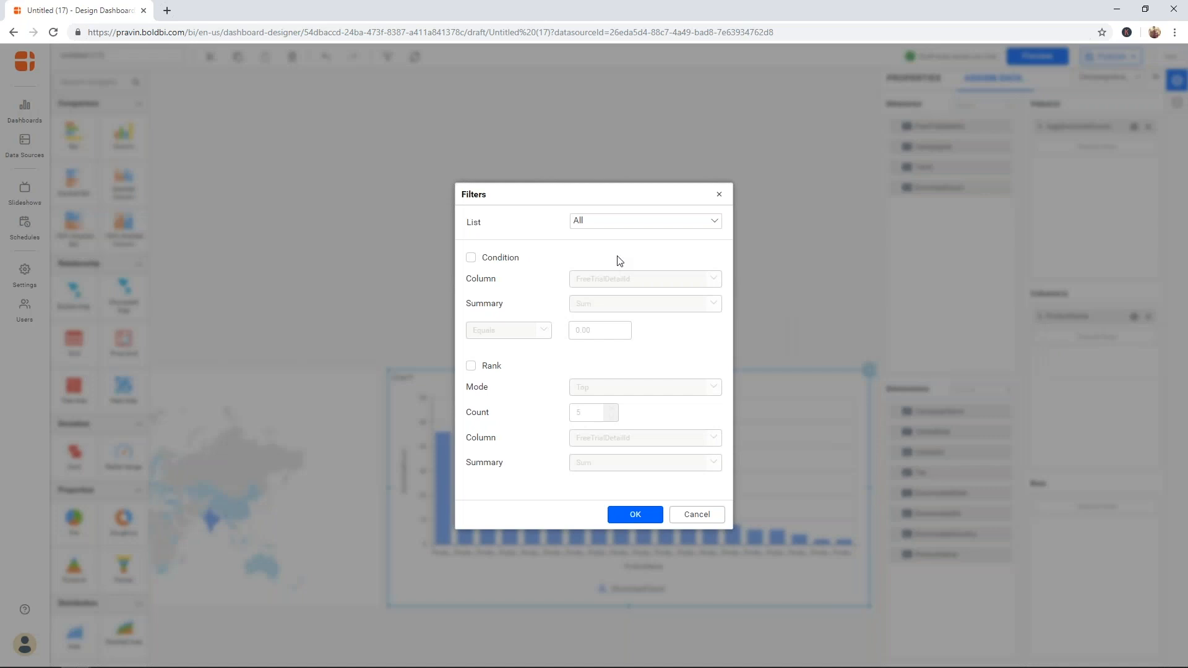
{"action": "left_click", "coordinate": [714, 224]}
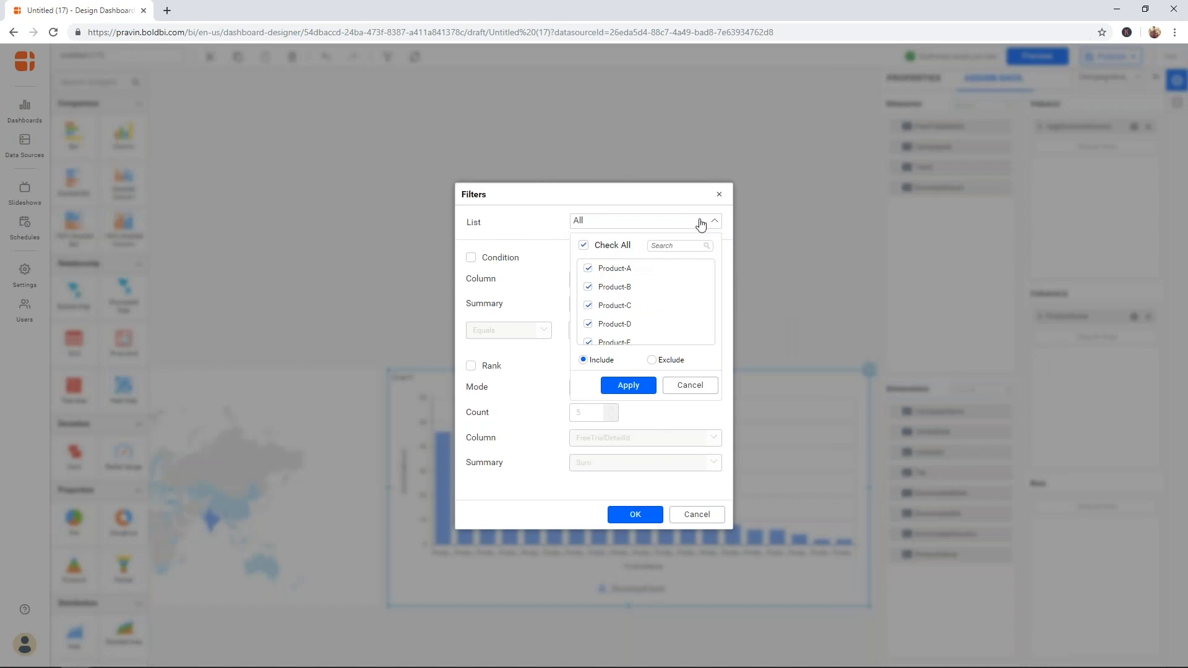
{"action": "left_click", "coordinate": [516, 259]}
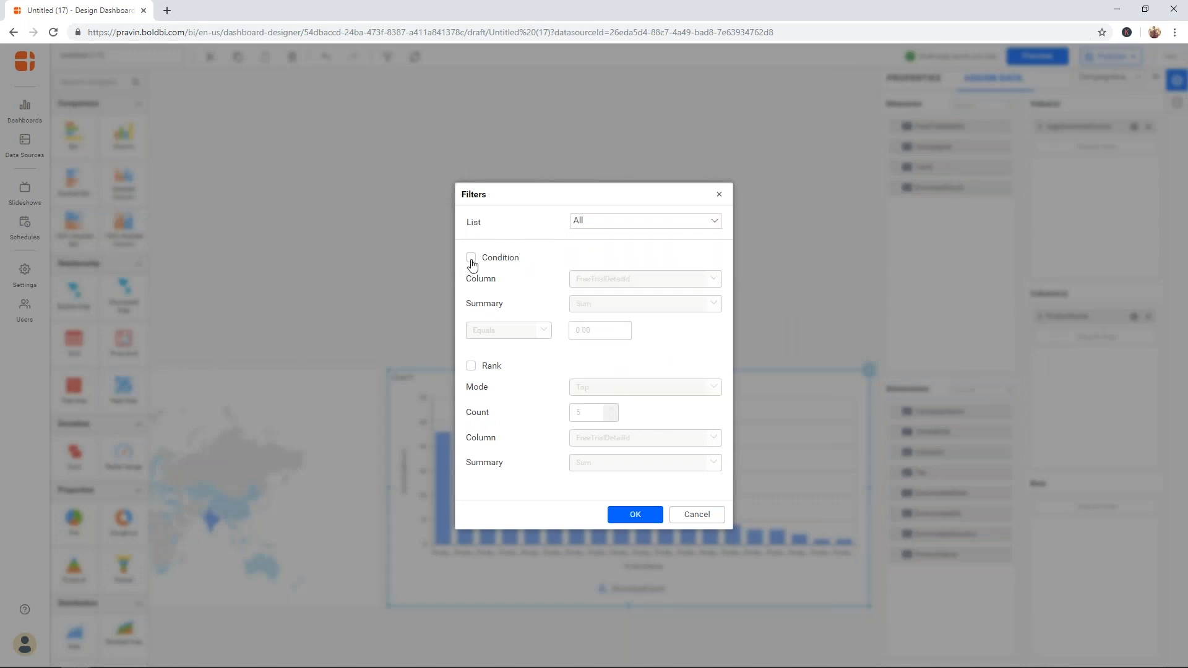
{"action": "left_click", "coordinate": [471, 259]}
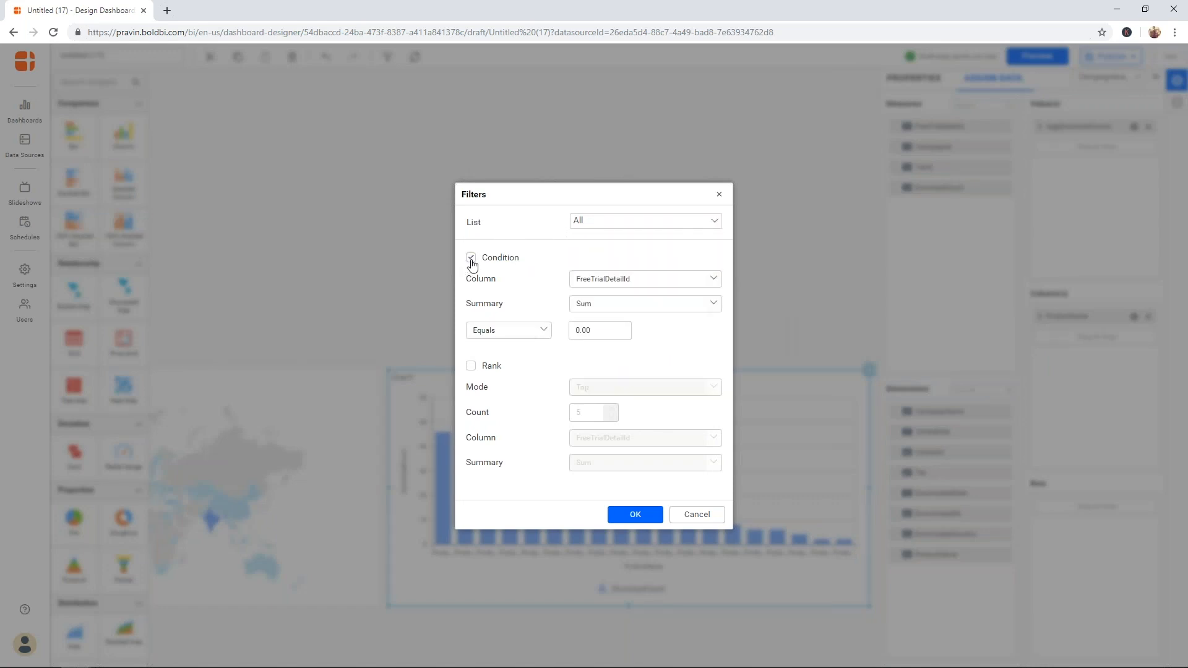
{"action": "left_click", "coordinate": [635, 280]}
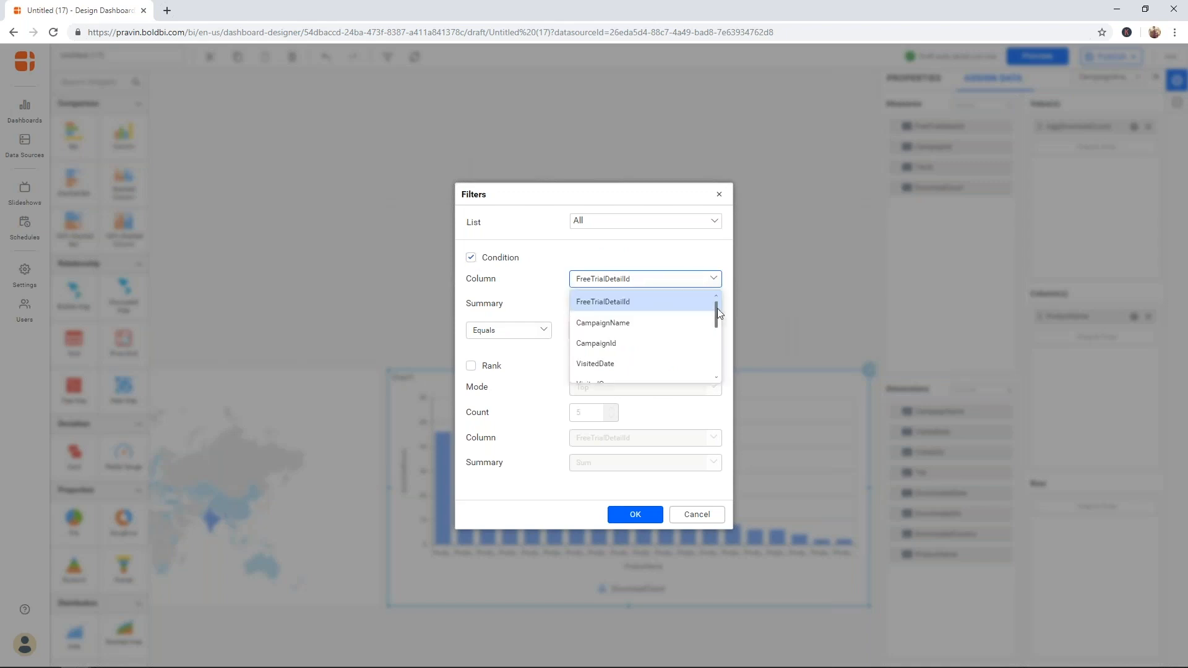
{"action": "left_click_drag", "start_coordinate": [718, 308], "coordinate": [711, 365]}
{"action": "right_click", "coordinate": [710, 365]}
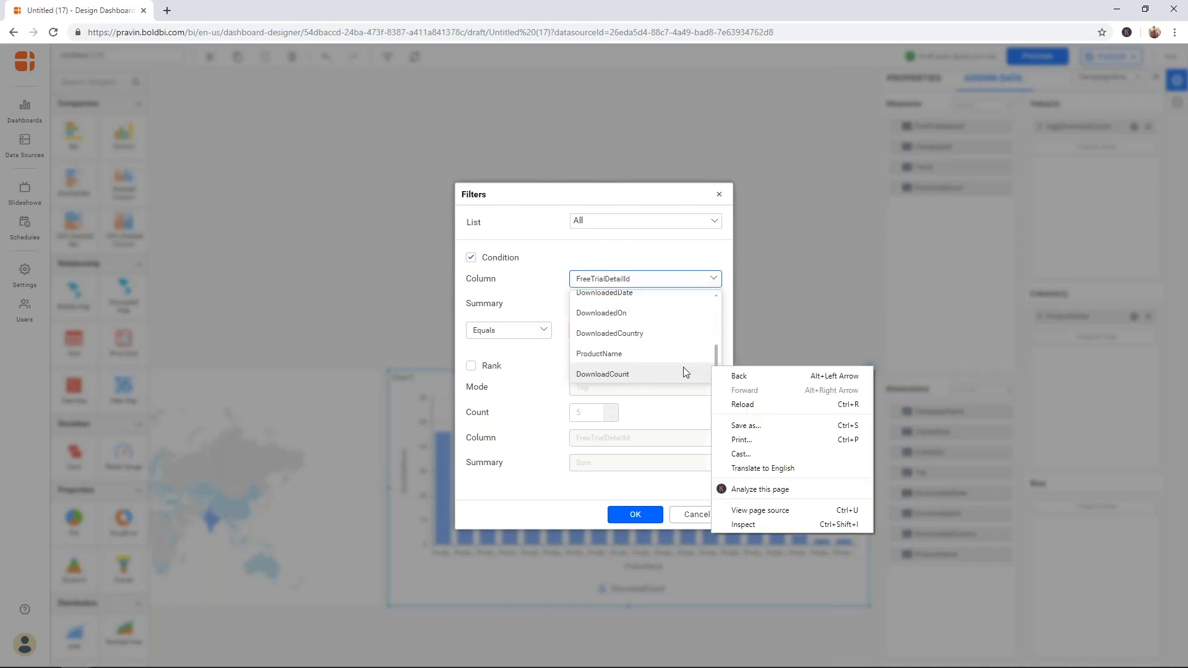
{"action": "left_click", "coordinate": [683, 371]}
{"action": "left_click", "coordinate": [683, 371]}
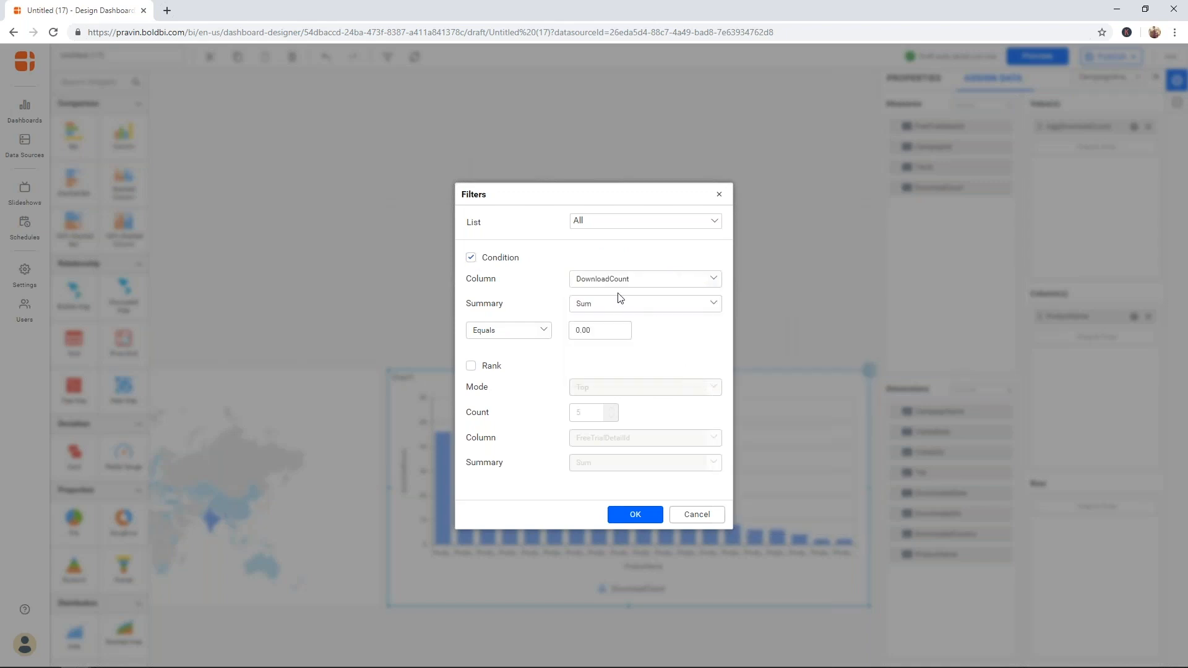
{"action": "left_click", "coordinate": [496, 264]}
- Apply a Rank filter keeping the Top 5 products by summed DownloadCount
{"action": "left_click", "coordinate": [473, 366]}
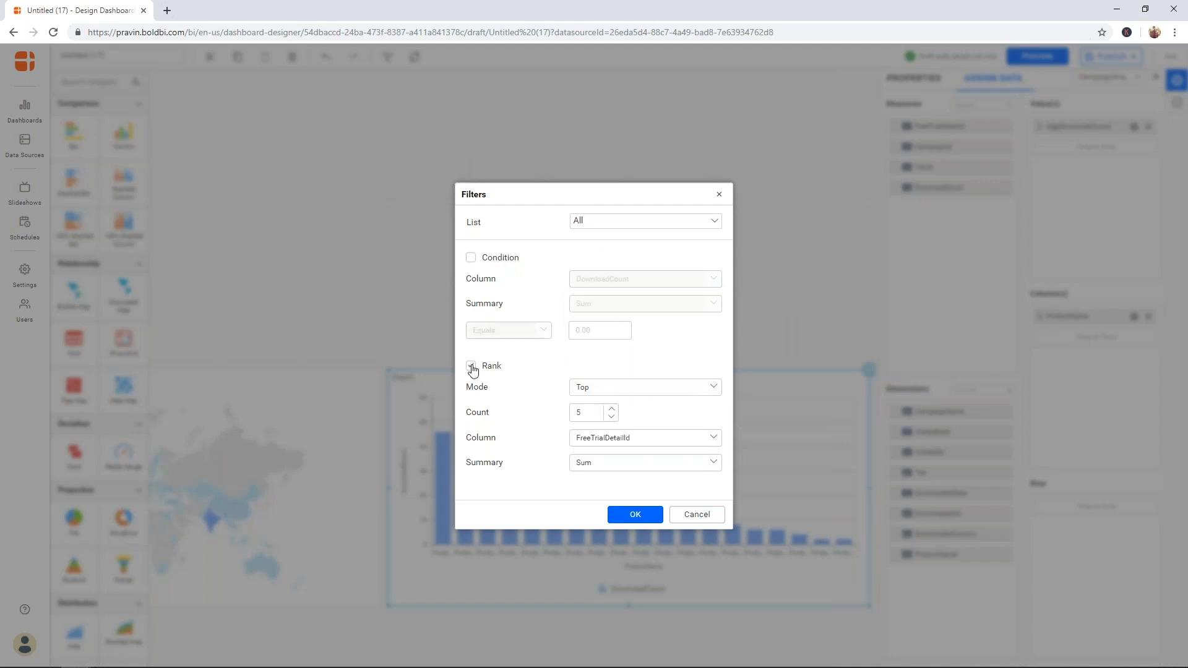
{"action": "left_click", "coordinate": [626, 392]}
{"action": "left_click", "coordinate": [626, 393]}
{"action": "left_click", "coordinate": [637, 441]}
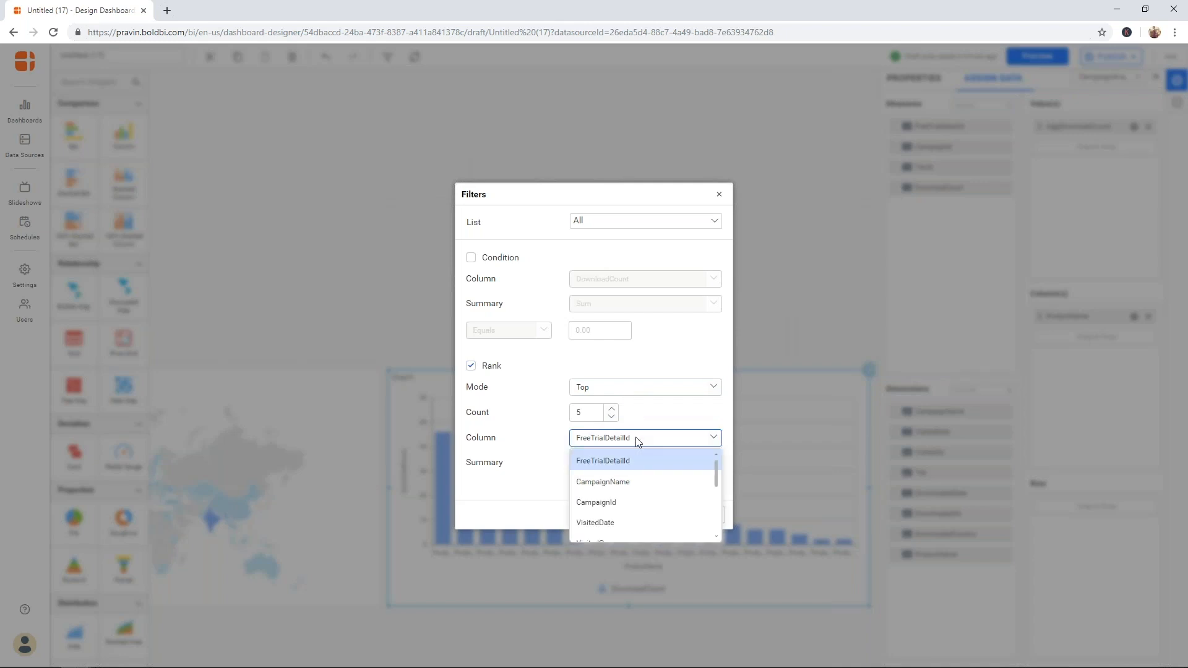
{"action": "left_click_drag", "start_coordinate": [715, 472], "coordinate": [716, 525]}
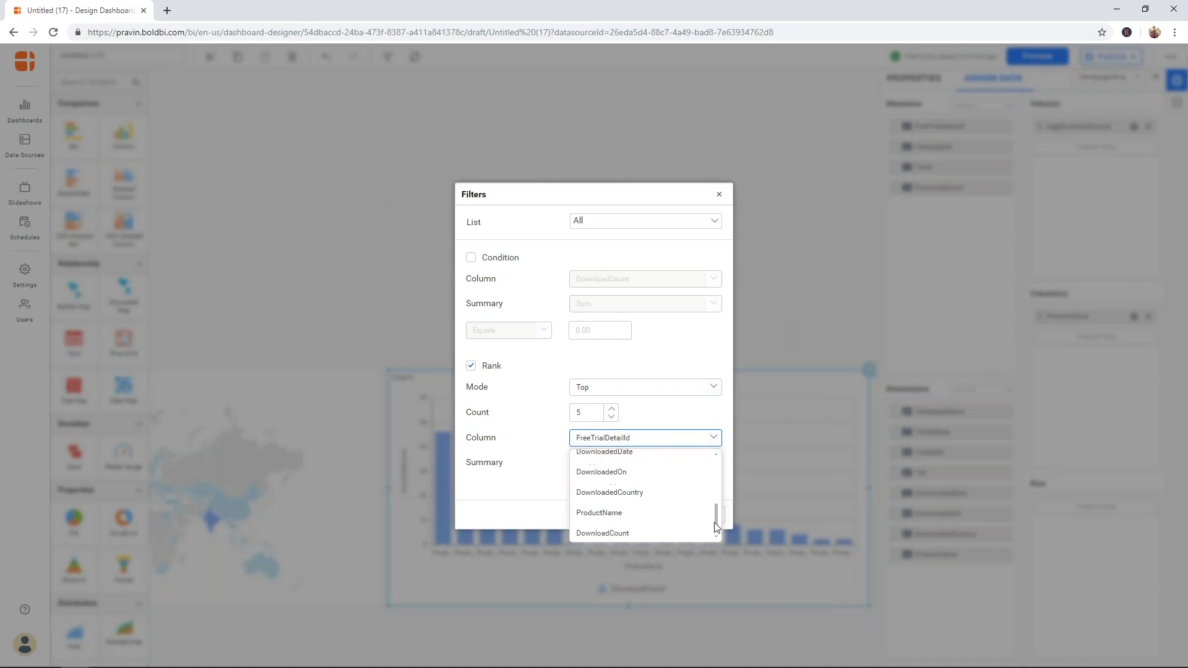
{"action": "right_click", "coordinate": [714, 529]}
{"action": "left_click", "coordinate": [661, 531]}
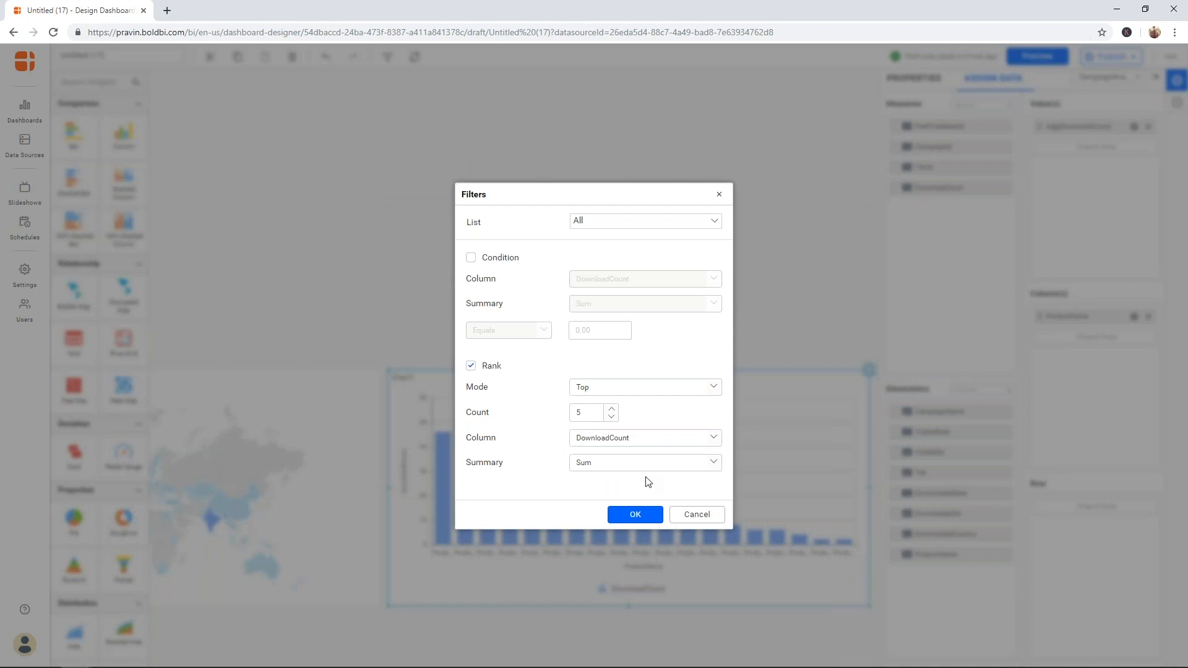
{"action": "left_click", "coordinate": [647, 517]}
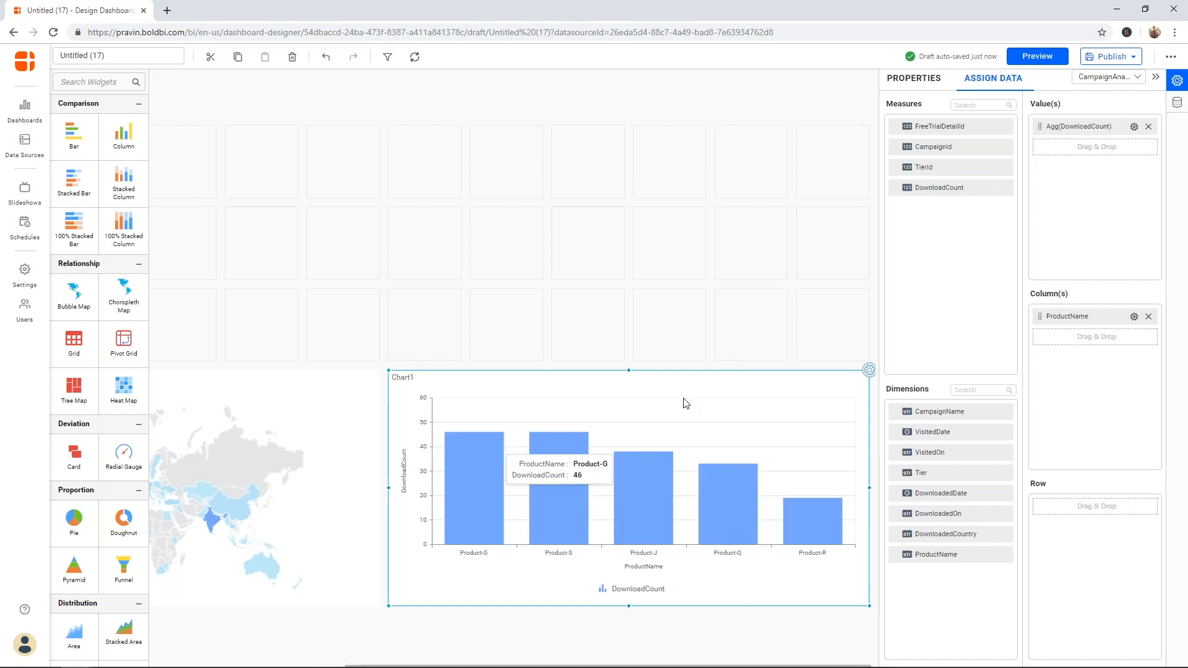
- Rename the column chart to 'Top 5 products'
{"action": "left_click", "coordinate": [927, 82]}
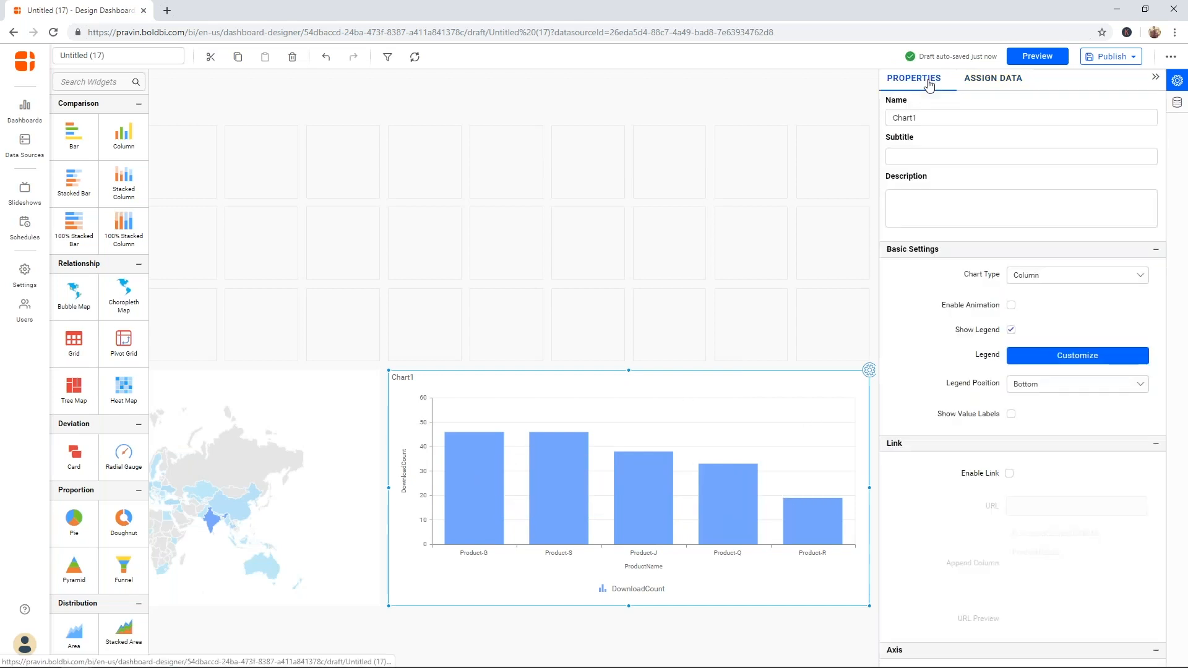
{"action": "double_click", "coordinate": [1074, 114]}
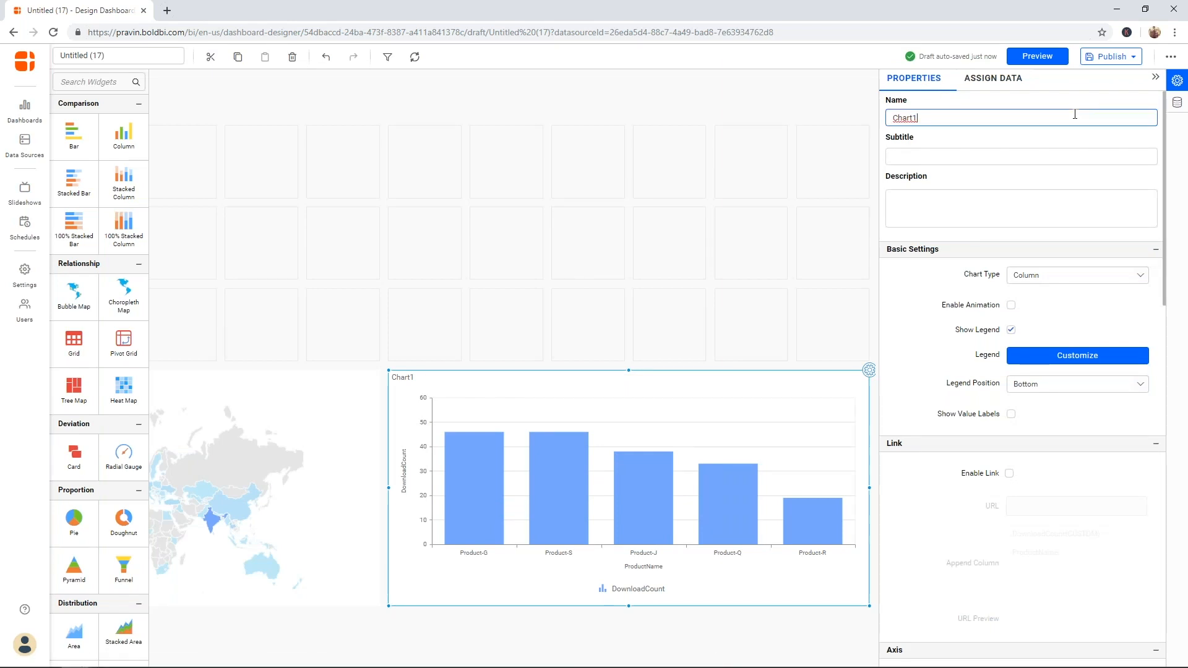
{"action": "type", "text": "top"}
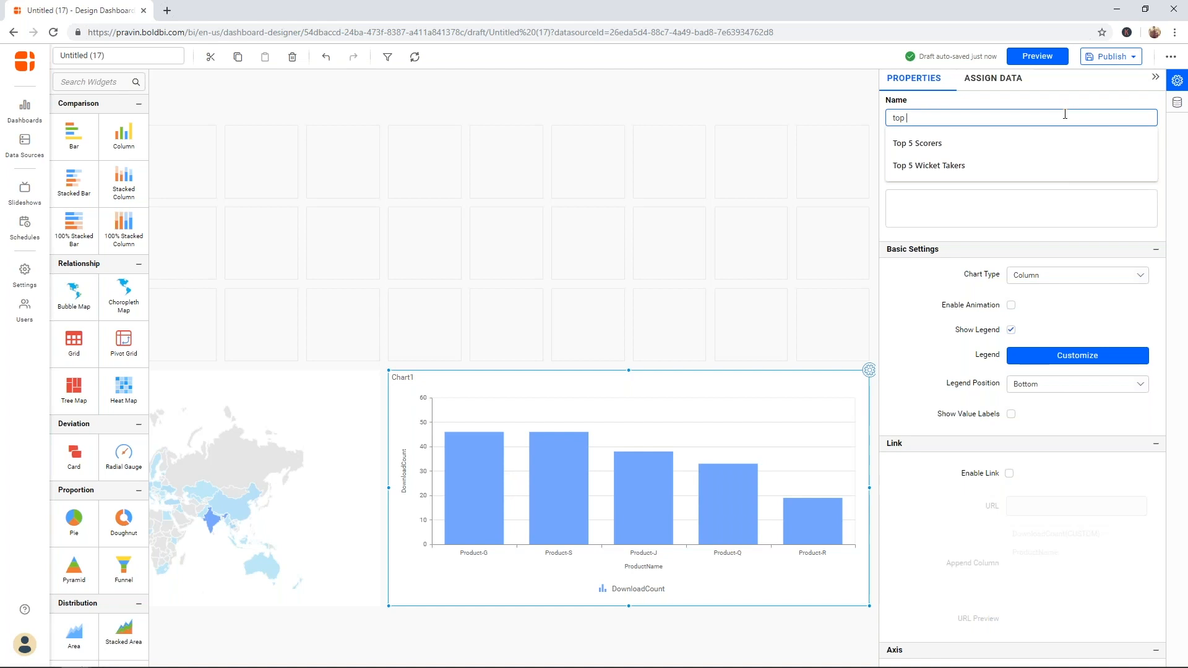
{"action": "key", "text": "BackSpace"}
{"action": "key", "text": "BackSpace"}
{"action": "key", "text": "BackSpace"}
{"action": "type", "text": "Top 5 products"}
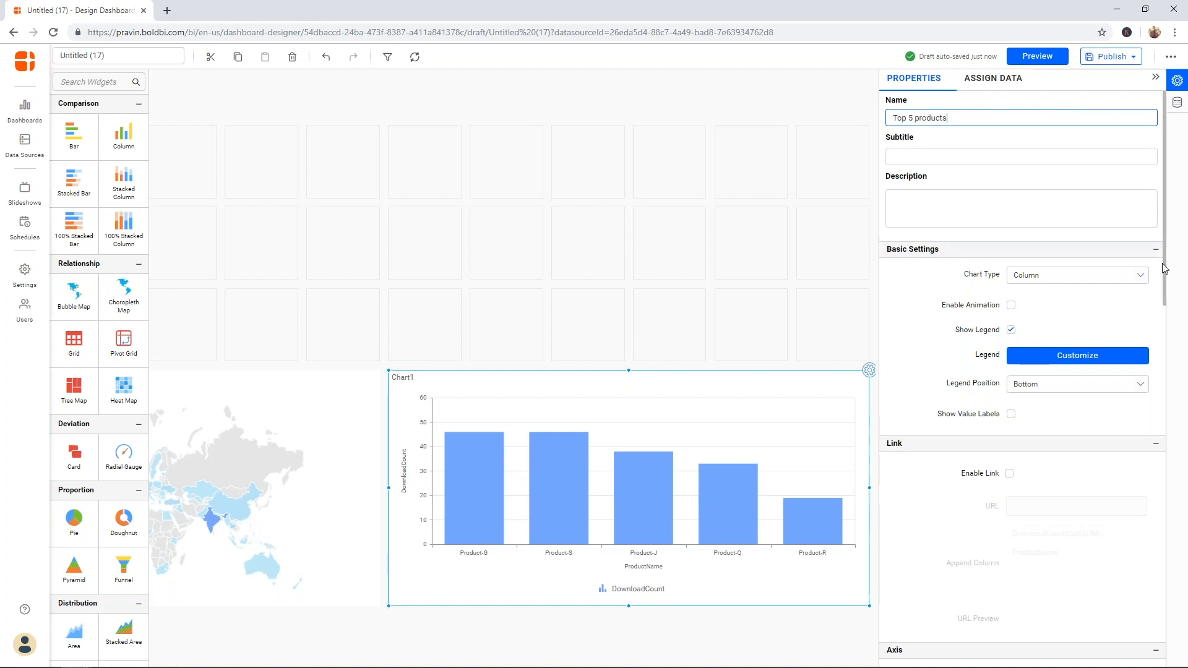
{"action": "left_click", "coordinate": [1013, 333]}
- Hide the chart's legend, leaving value labels off
{"action": "left_click", "coordinate": [1011, 331]}
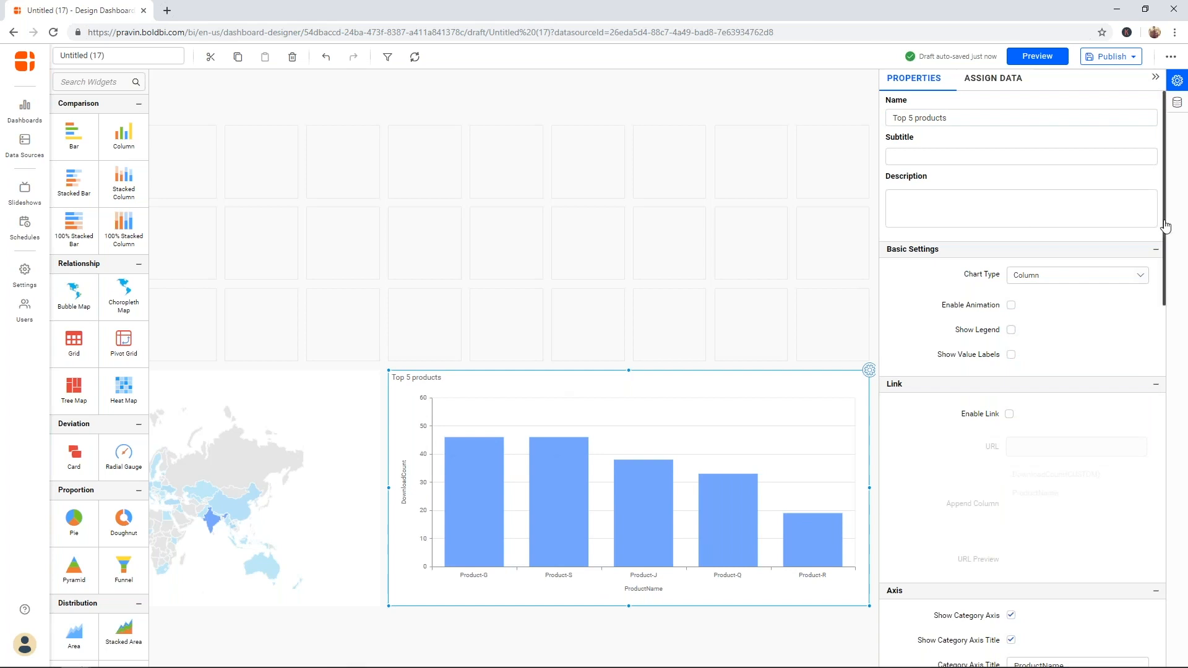
{"action": "left_click_drag", "start_coordinate": [1166, 227], "coordinate": [1166, 245]}
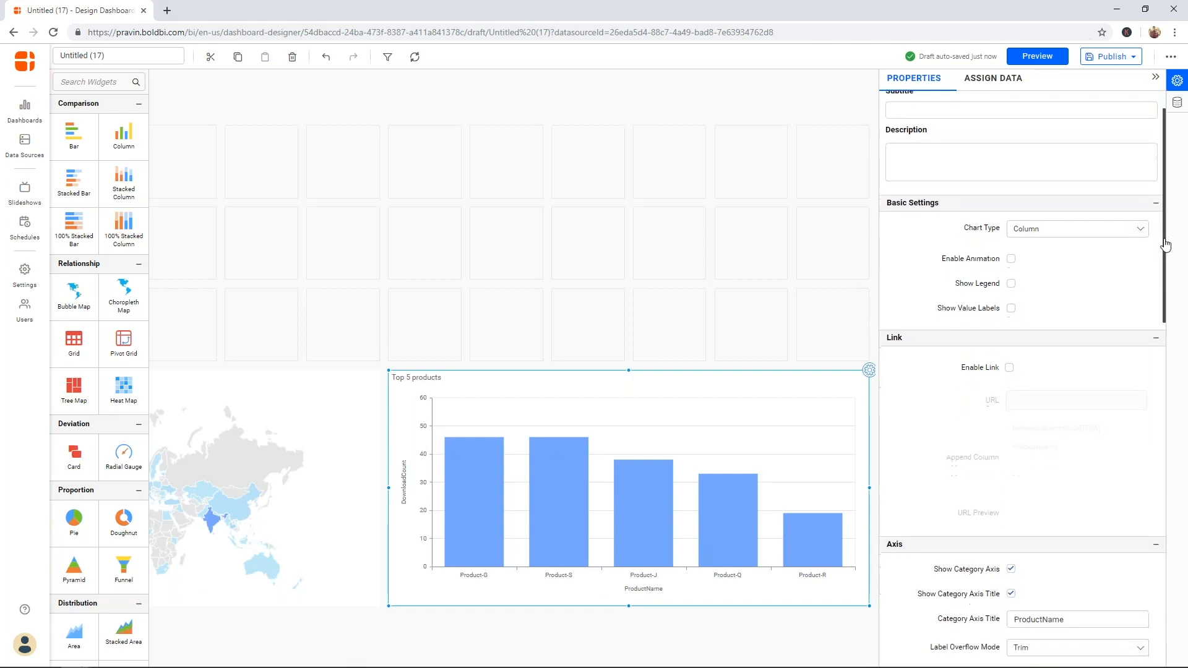
{"action": "left_click", "coordinate": [1010, 307]}
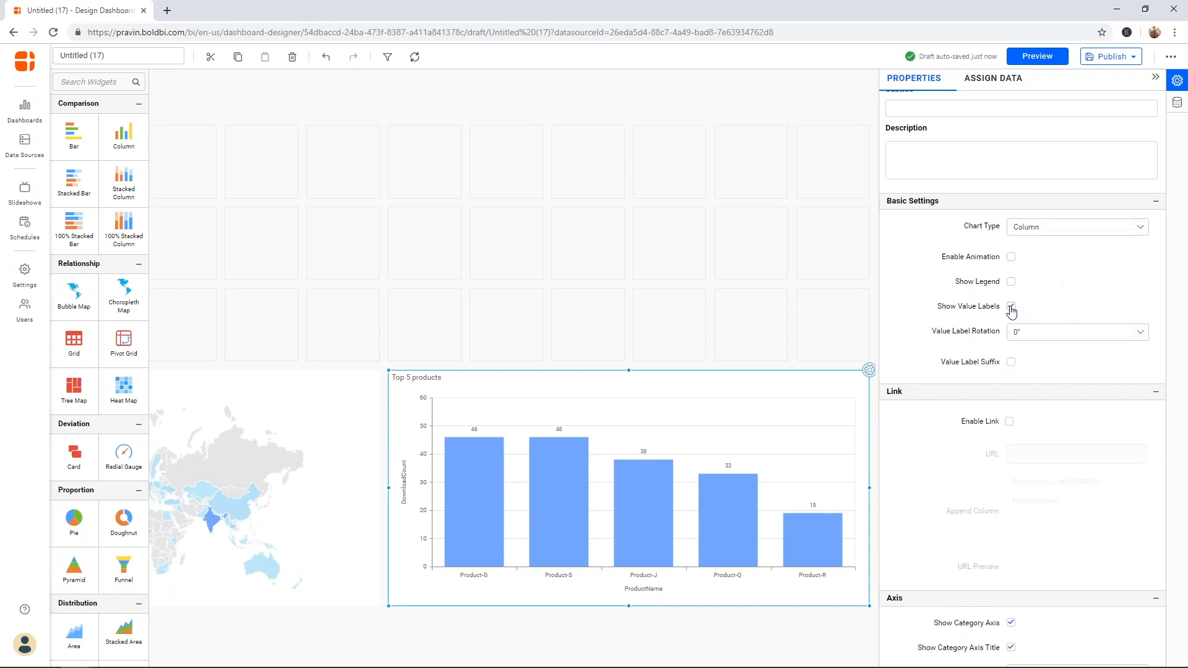
{"action": "left_click", "coordinate": [1010, 307]}
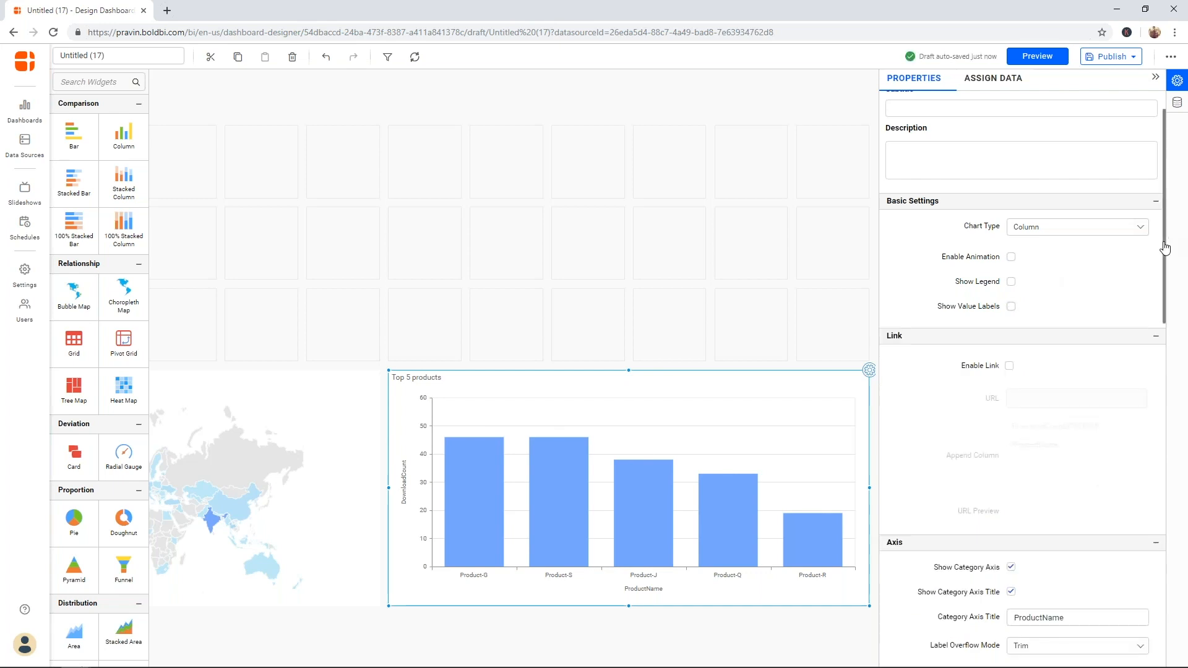
- Change the axis titles to Product Name and Download Count
{"action": "left_click_drag", "start_coordinate": [1165, 248], "coordinate": [1160, 363]}
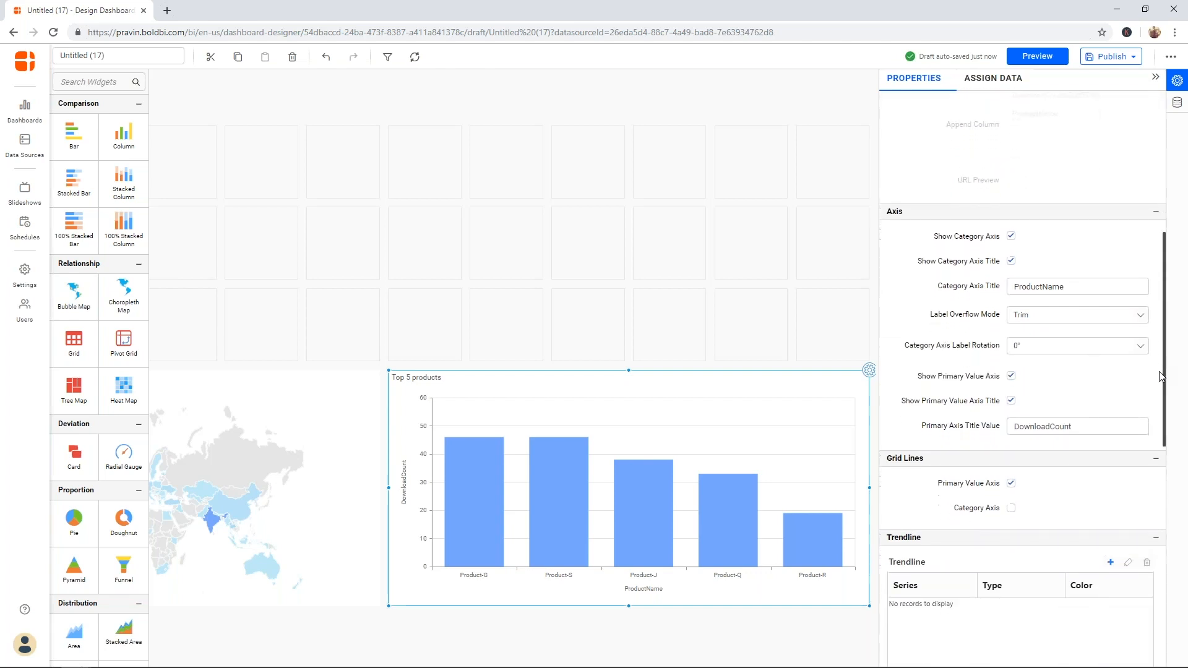
{"action": "scroll", "coordinate": [1151, 346], "scroll_direction": "down", "scroll_amount": 2}
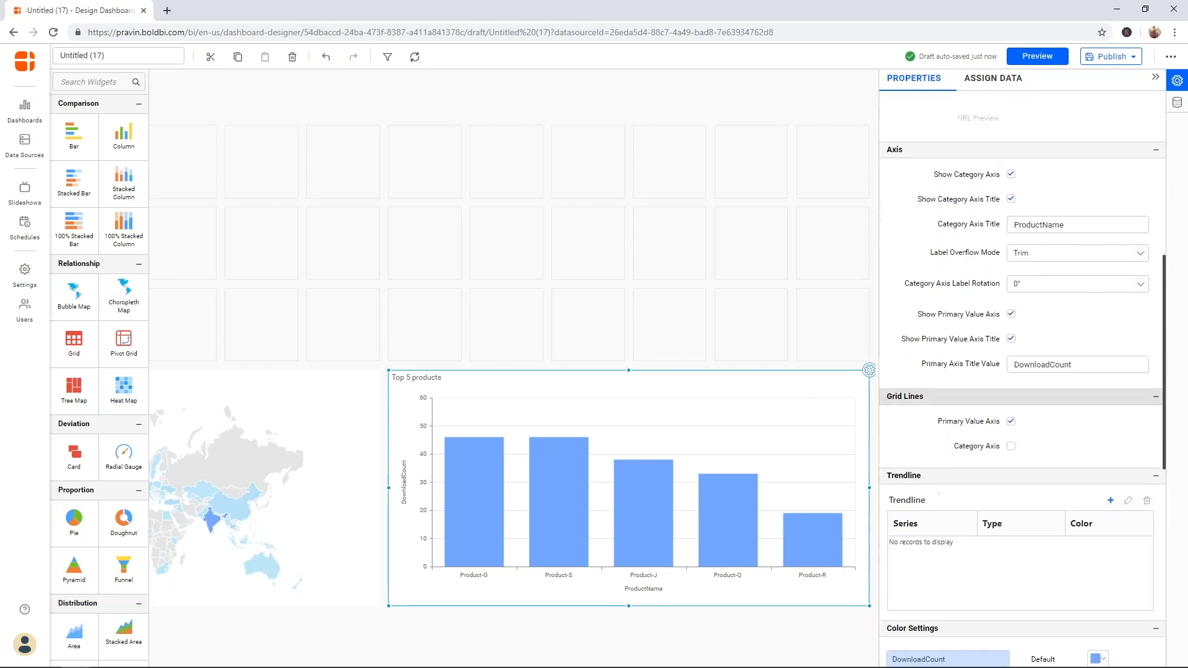
{"action": "left_click", "coordinate": [1045, 228]}
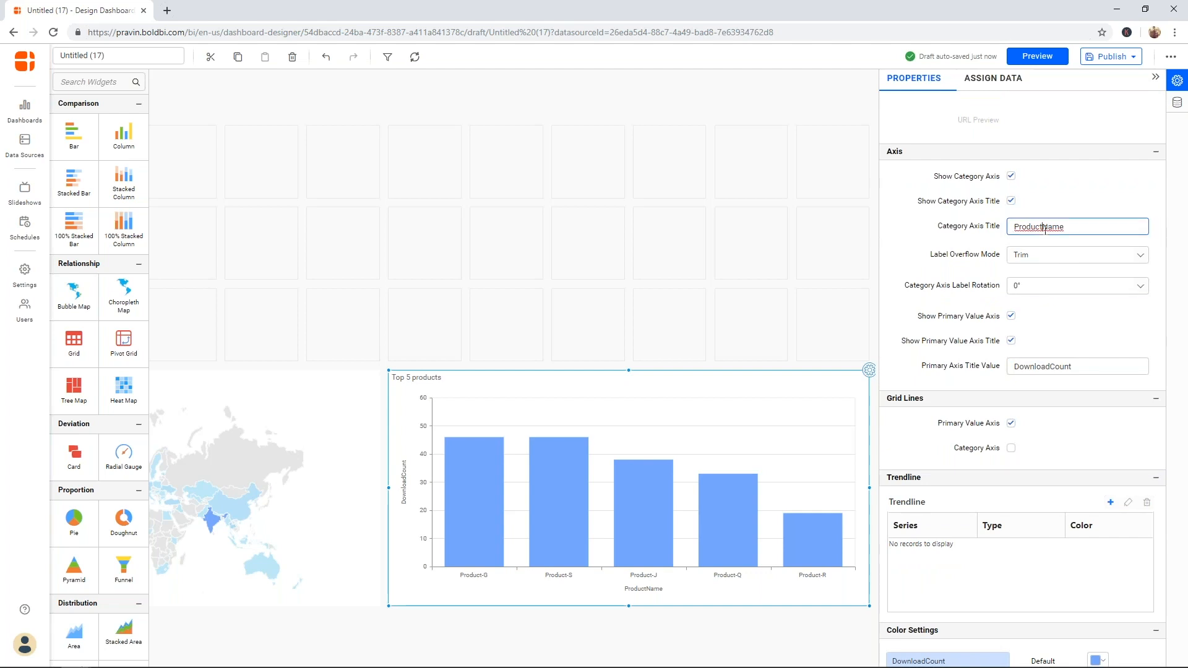
{"action": "left_click", "coordinate": [1053, 365]}
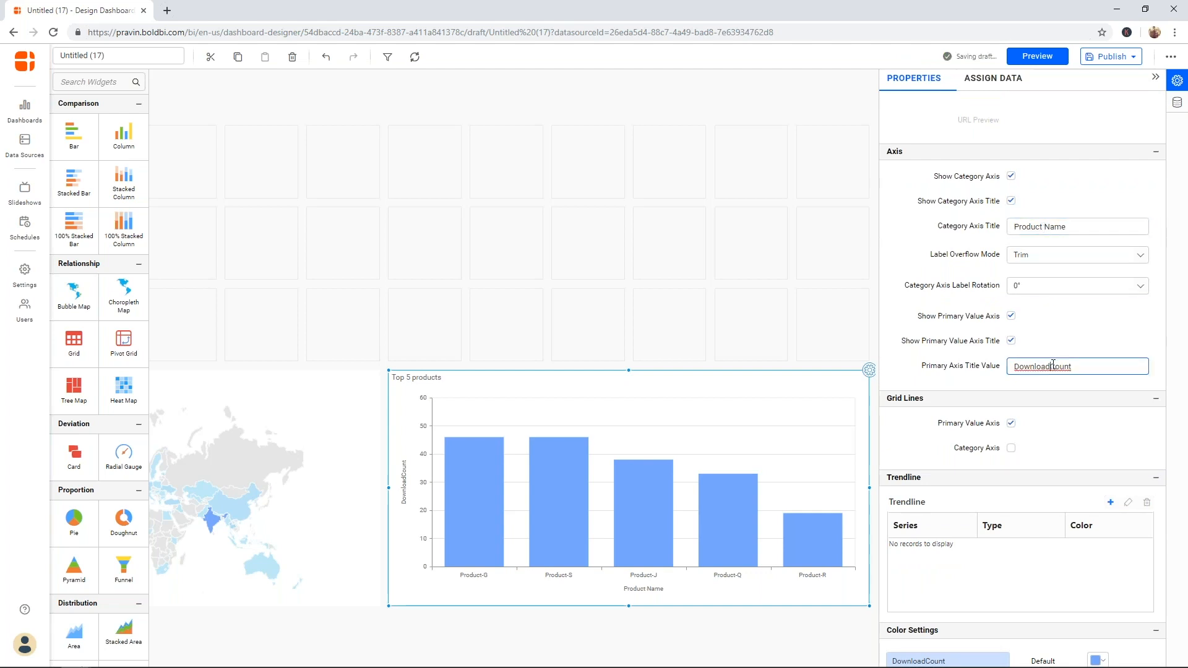
{"action": "left_click", "coordinate": [1084, 341]}
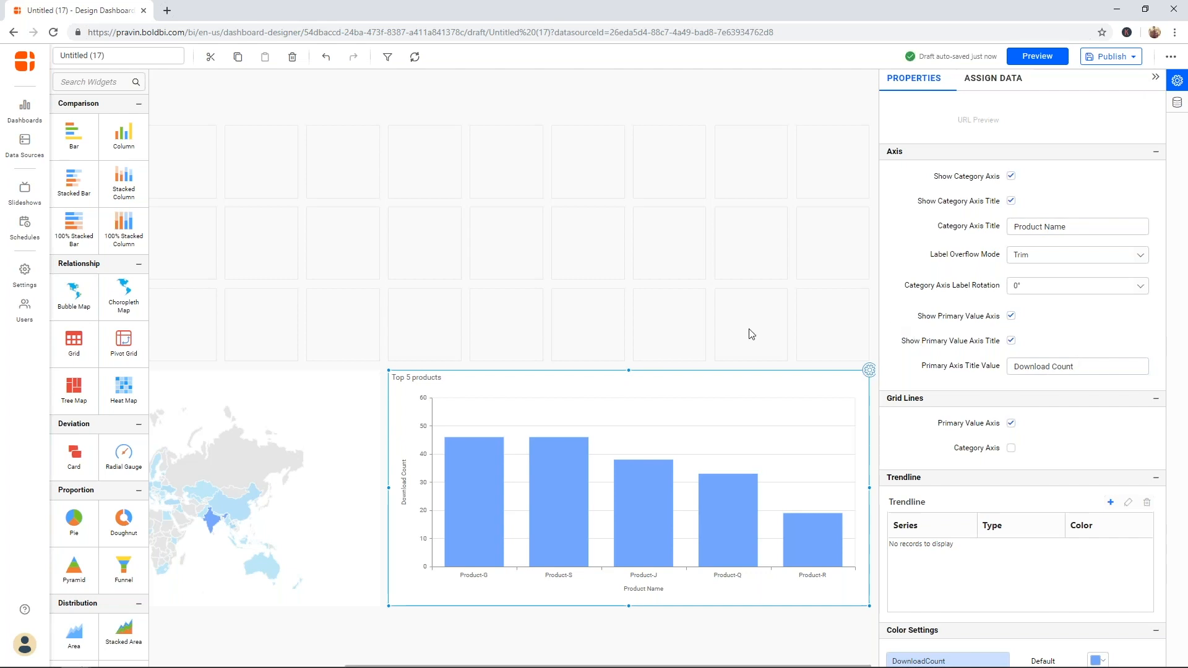
{"action": "left_click", "coordinate": [784, 245]}
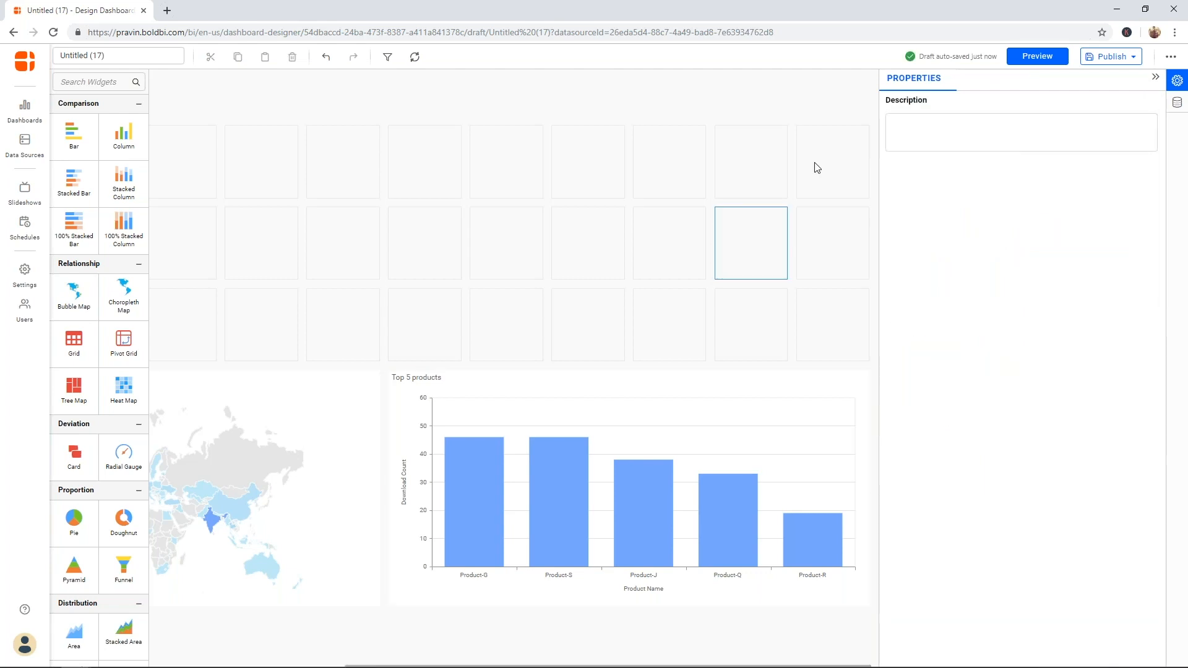
- Collapse the Properties panel and drop a Heat Map widget onto the canvas's top-right area
{"action": "left_click", "coordinate": [1154, 76]}
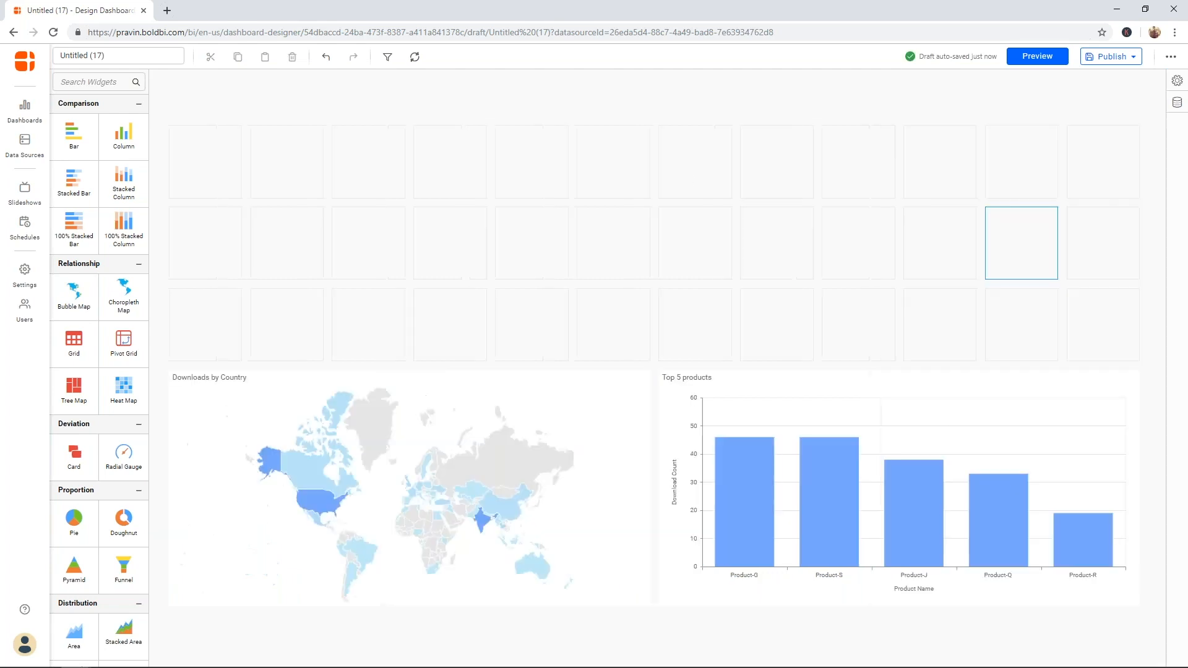
{"action": "left_click", "coordinate": [909, 107]}
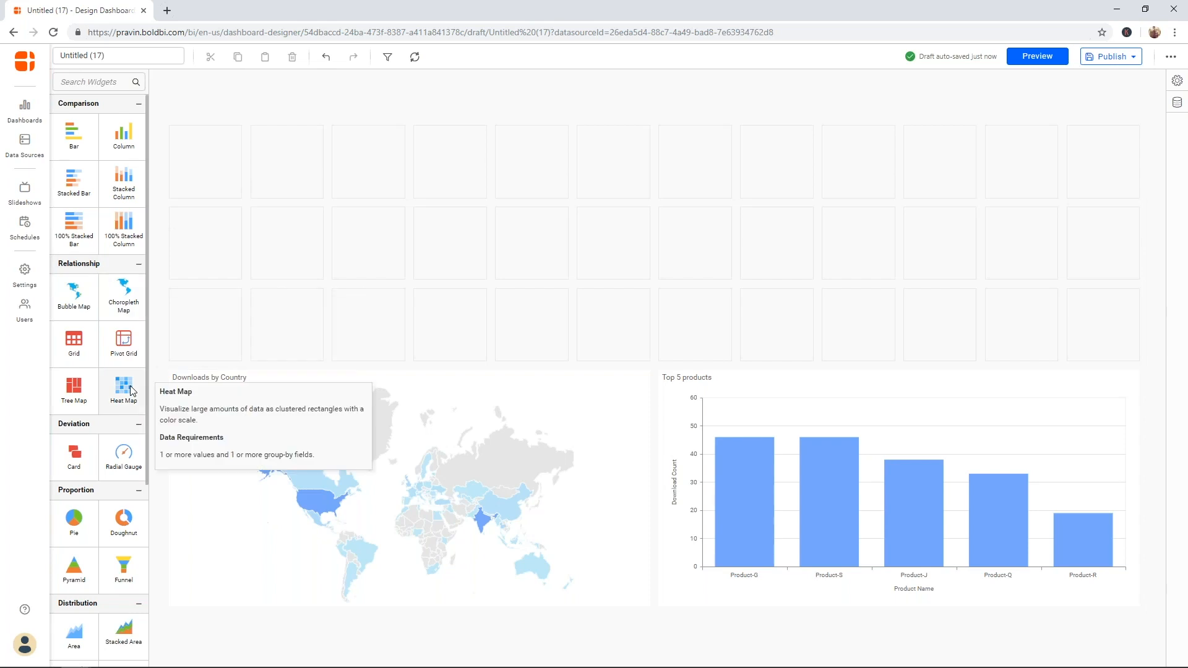
{"action": "left_click_drag", "start_coordinate": [131, 390], "coordinate": [1138, 358]}
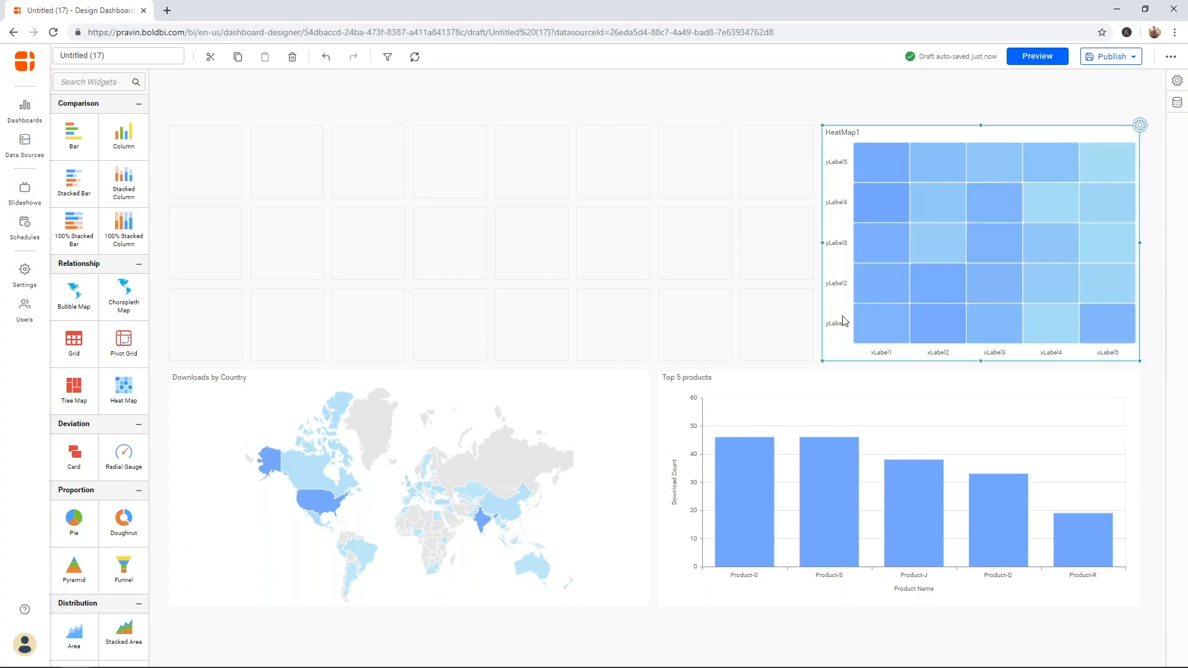
- Assign DownloadedDate grouped by Month to X-Axis, Tier to Y-Axis, and DownloadCount to Value
{"action": "left_click", "coordinate": [1140, 125]}
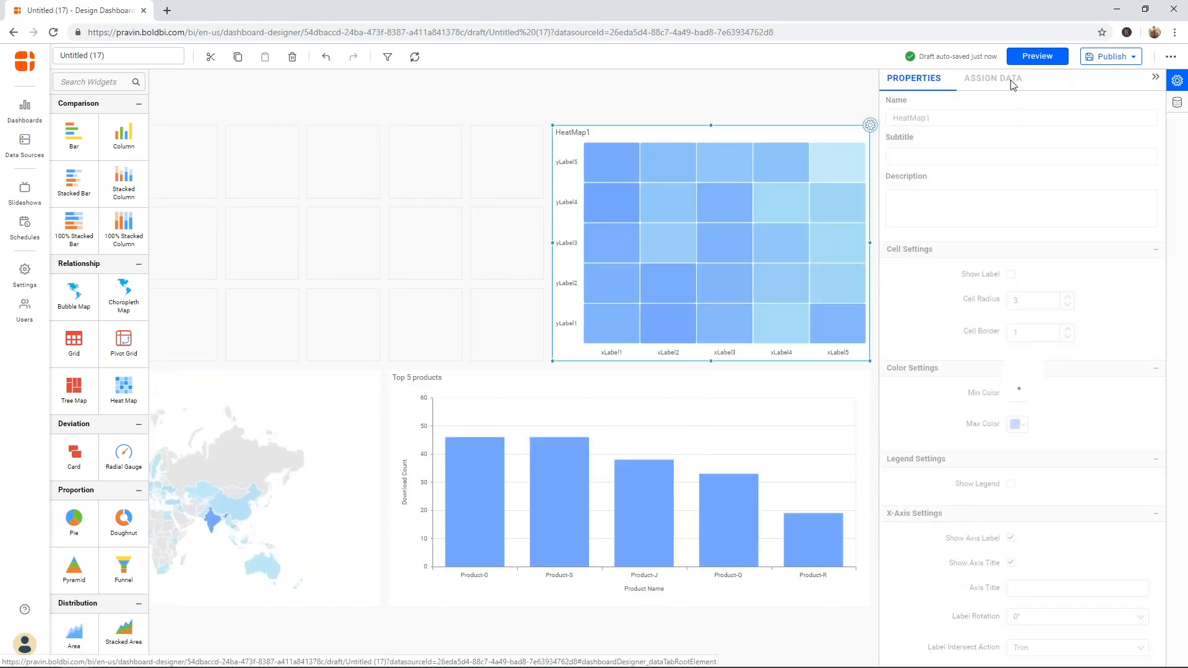
{"action": "left_click", "coordinate": [993, 78]}
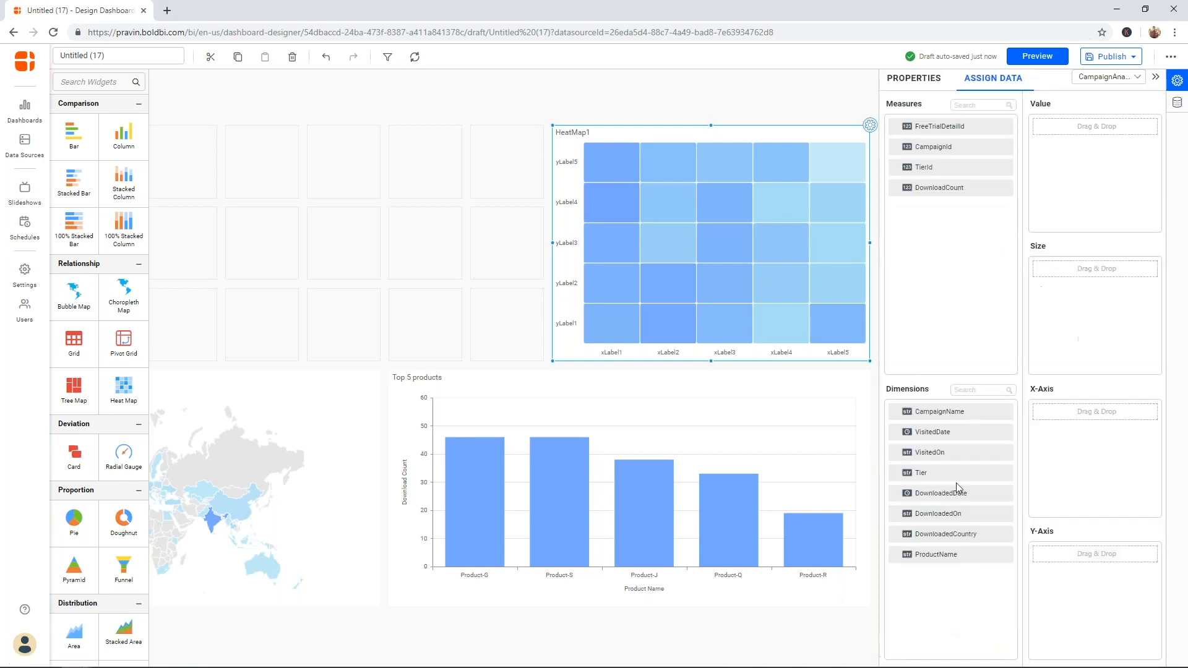
{"action": "left_click_drag", "start_coordinate": [955, 495], "coordinate": [1054, 481]}
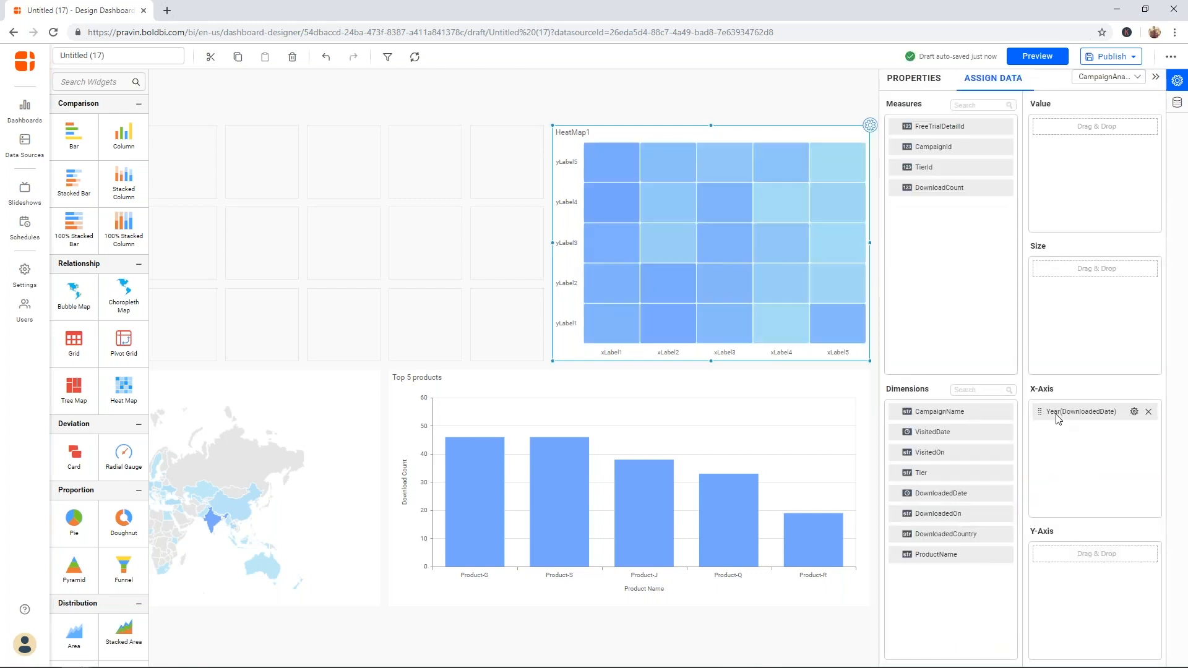
{"action": "left_click", "coordinate": [1134, 412]}
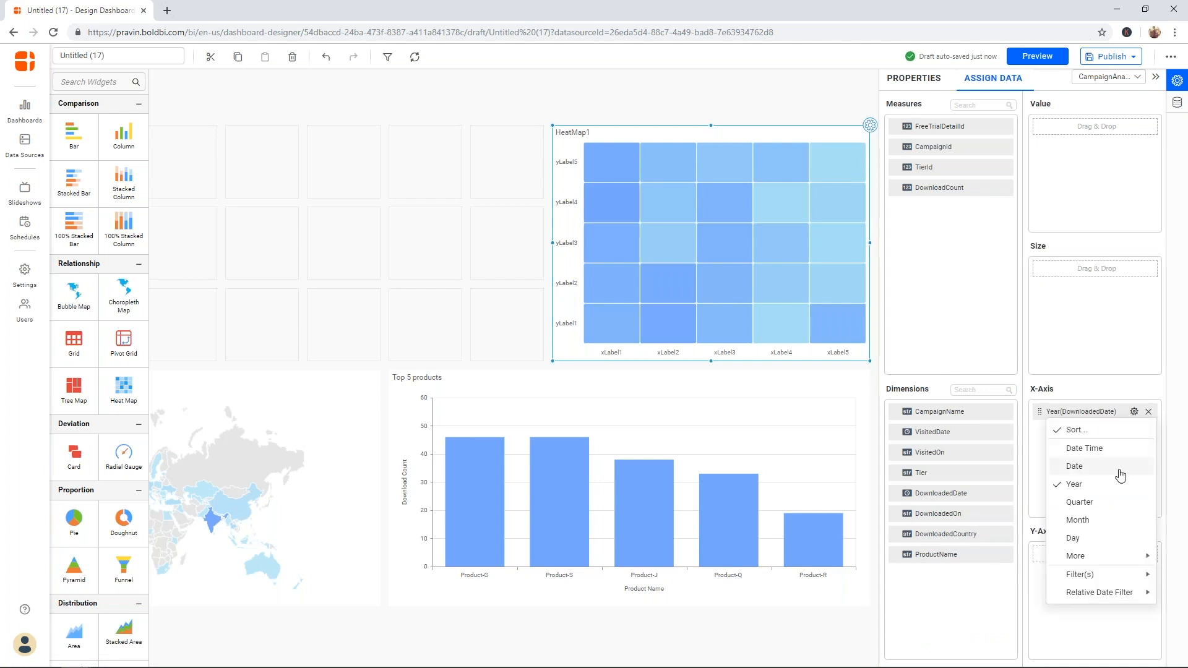
{"action": "left_click", "coordinate": [1109, 521]}
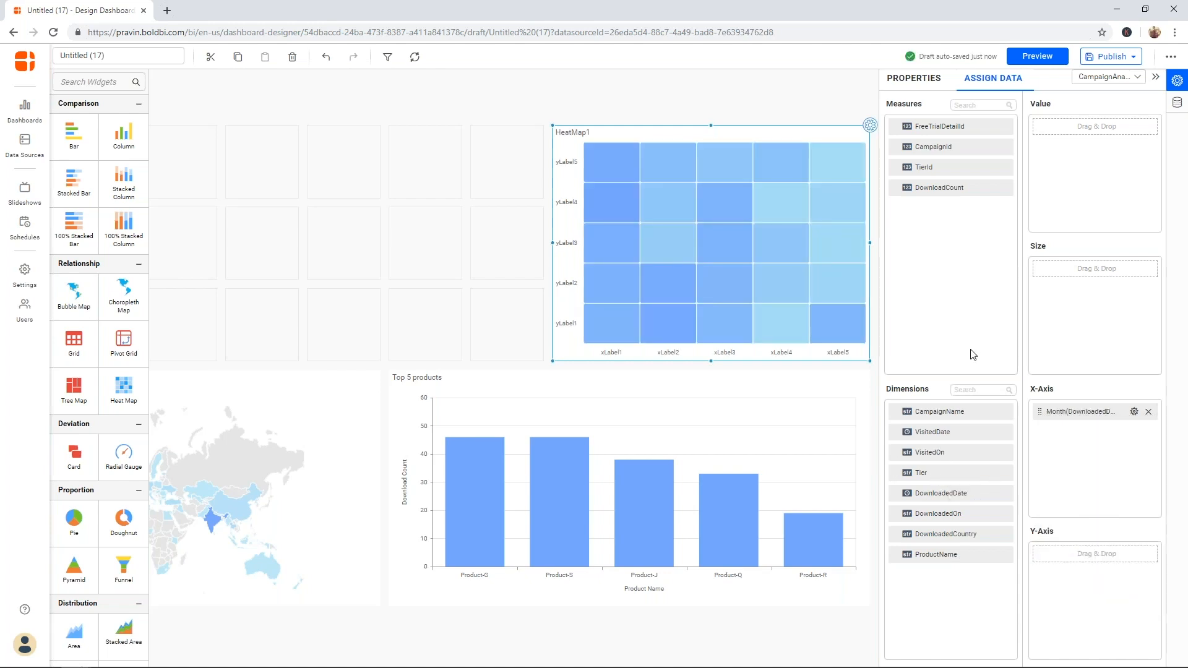
{"action": "left_click_drag", "start_coordinate": [940, 473], "coordinate": [1074, 570]}
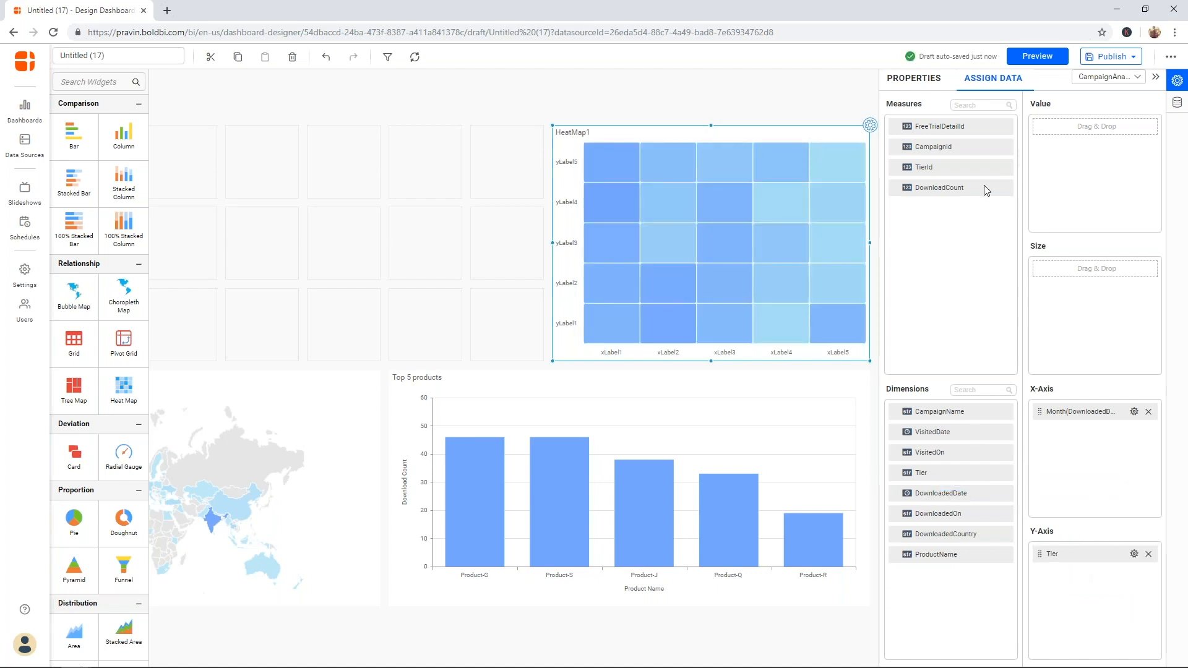
{"action": "left_click_drag", "start_coordinate": [961, 193], "coordinate": [1070, 180]}
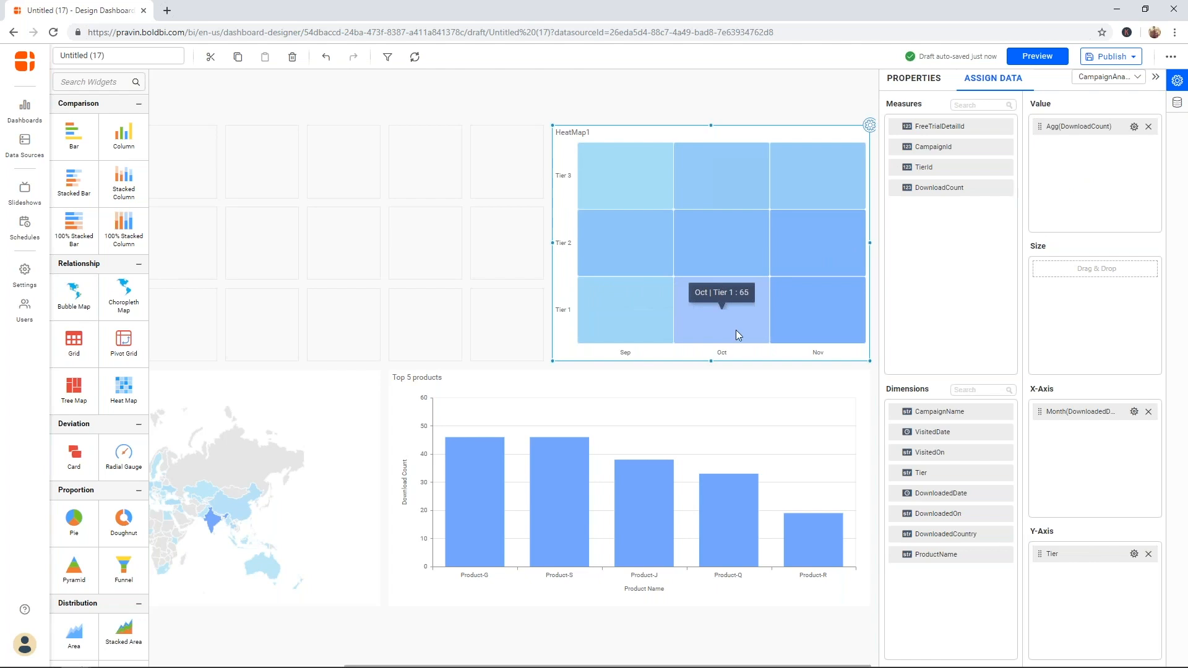
{"action": "mouse_move", "coordinate": [747, 335]}
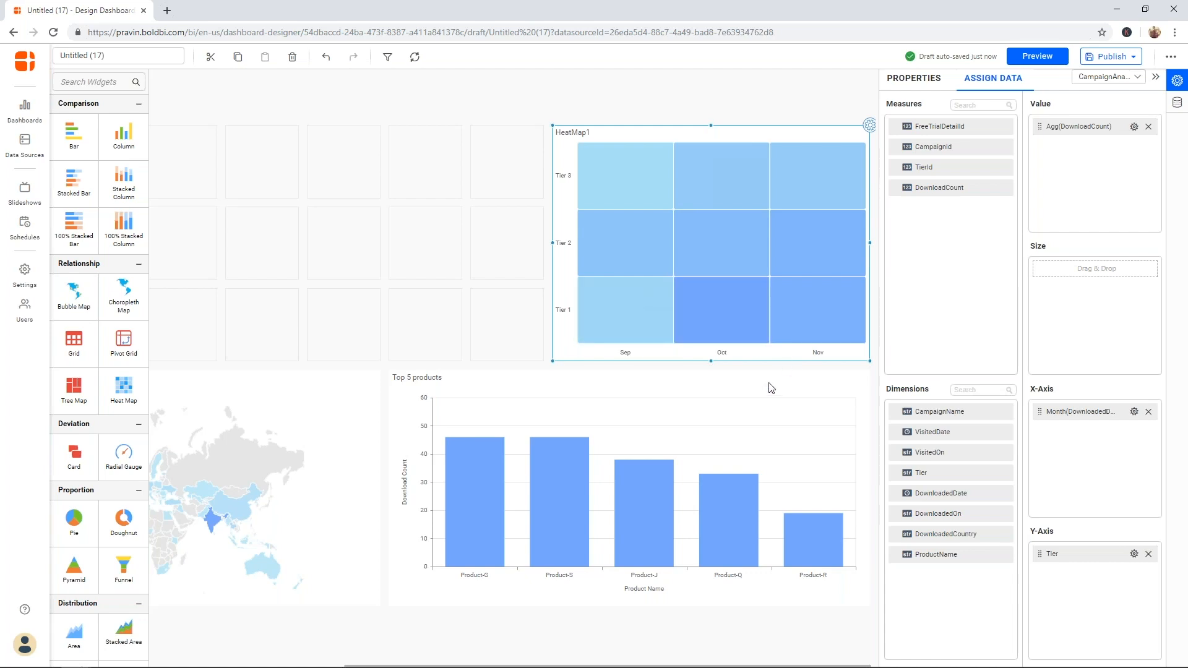
- Rename the heat map to 'Downloads by Company'
{"action": "left_click", "coordinate": [915, 78]}
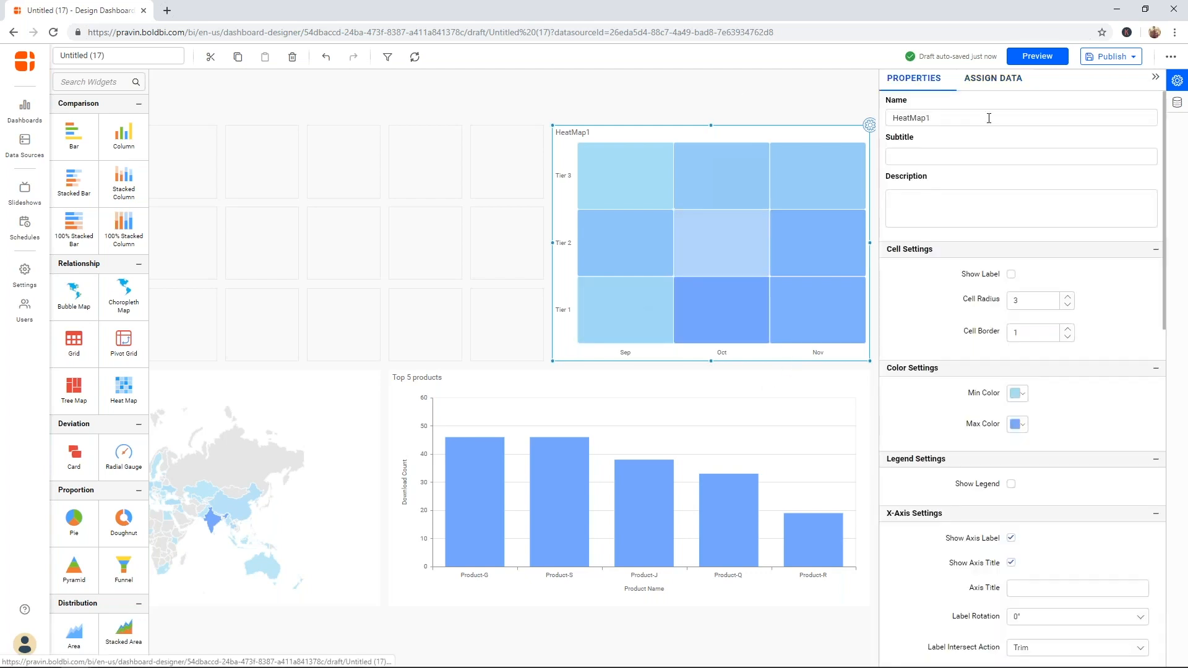
{"action": "left_click", "coordinate": [984, 119]}
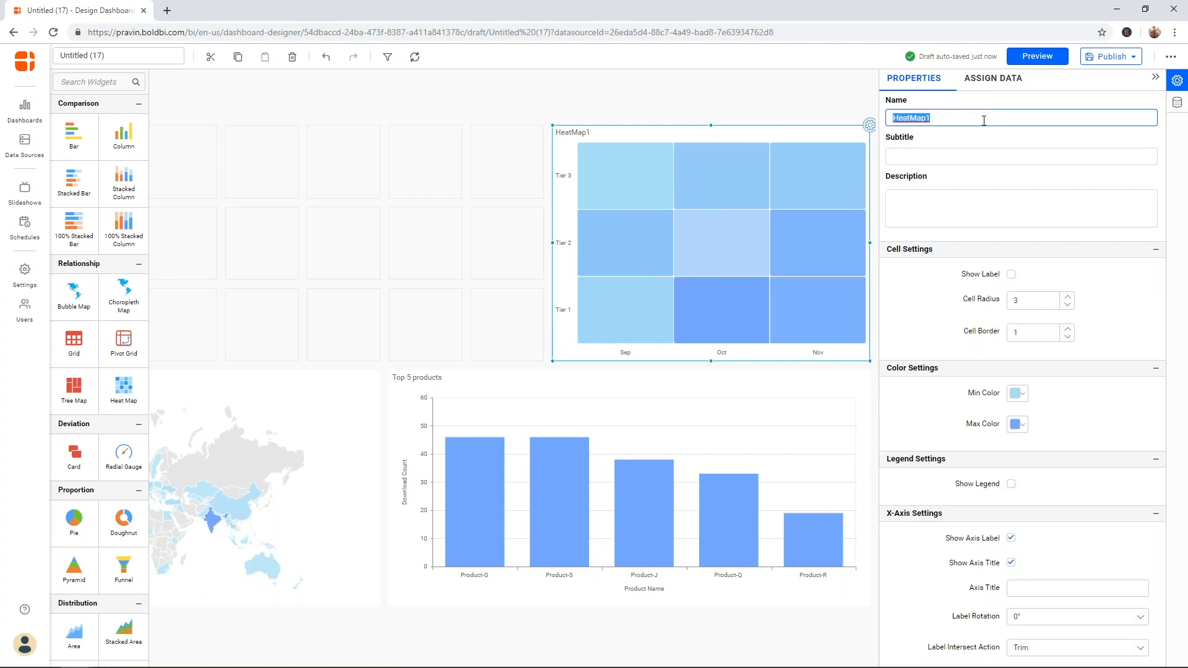
{"action": "type", "text": "Downloads by Company"}
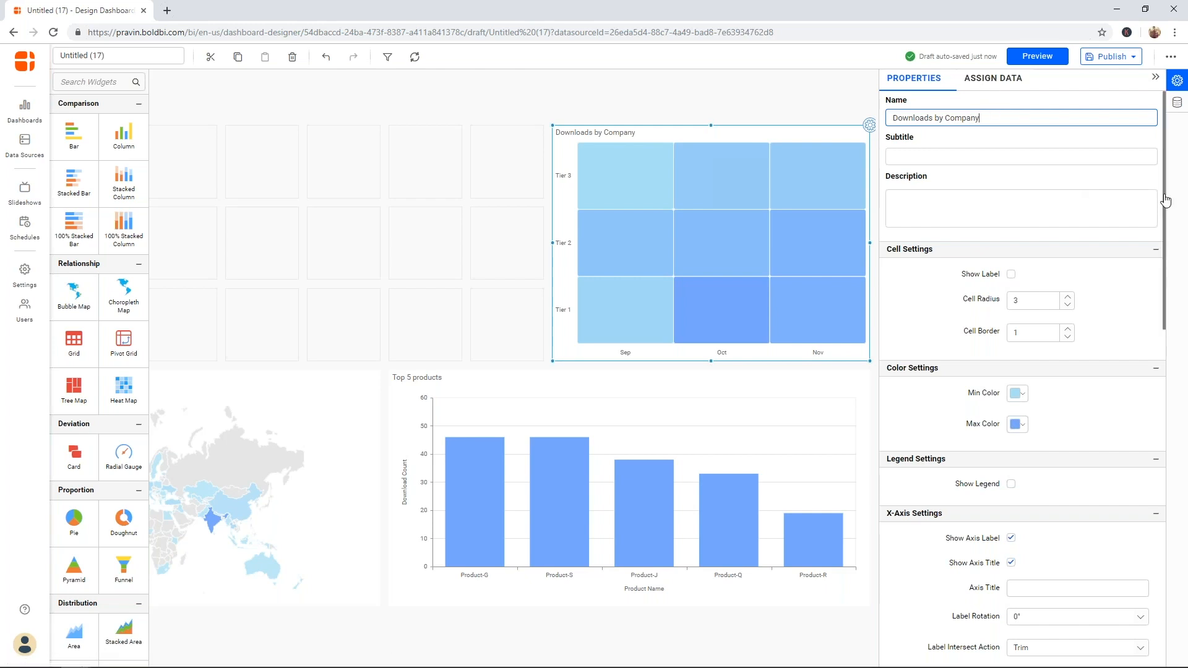
{"action": "mouse_move", "coordinate": [1166, 200]}
{"action": "left_mouse_down"}
{"action": "mouse_move", "coordinate": [1174, 410]}
{"action": "mouse_move", "coordinate": [1178, 187]}
{"action": "left_mouse_up"}
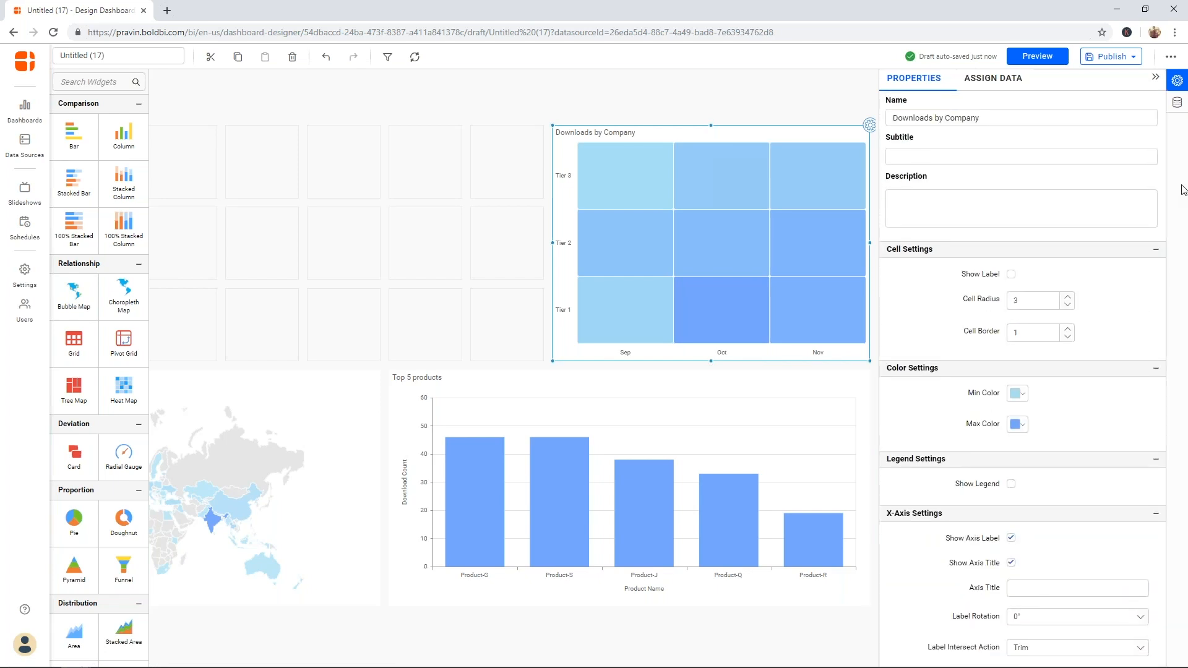
- Review the heat map's DownloadCount value options unchanged, then select the Top 5 products chart
{"action": "left_click", "coordinate": [1010, 80]}
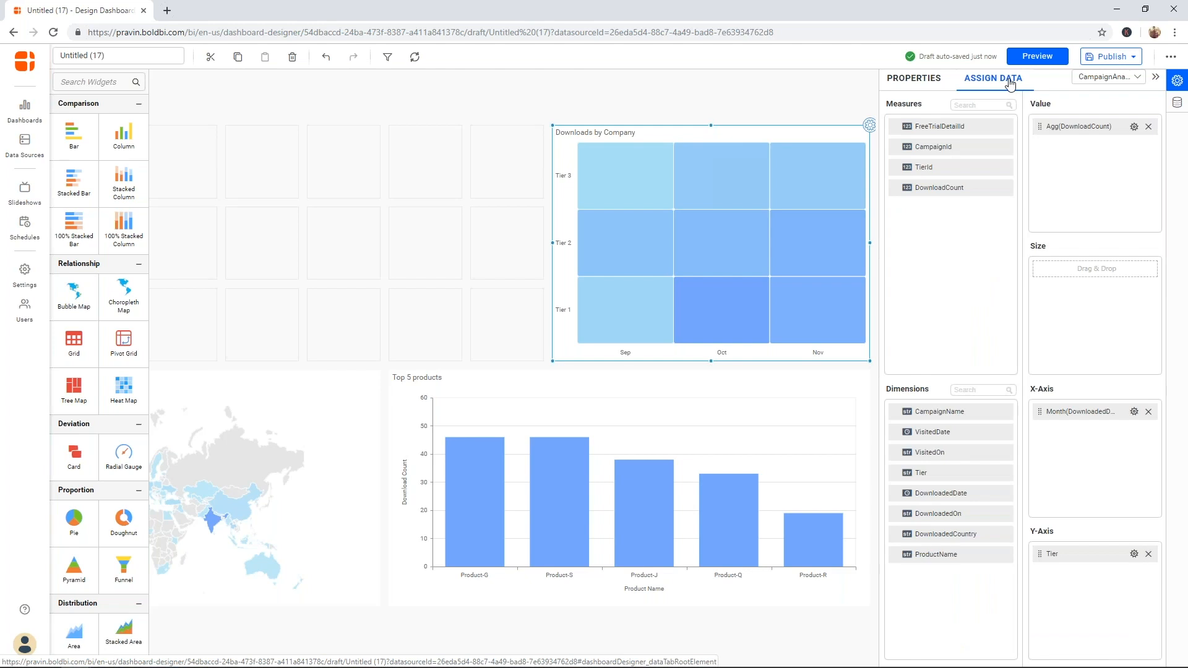
{"action": "left_click", "coordinate": [1134, 127]}
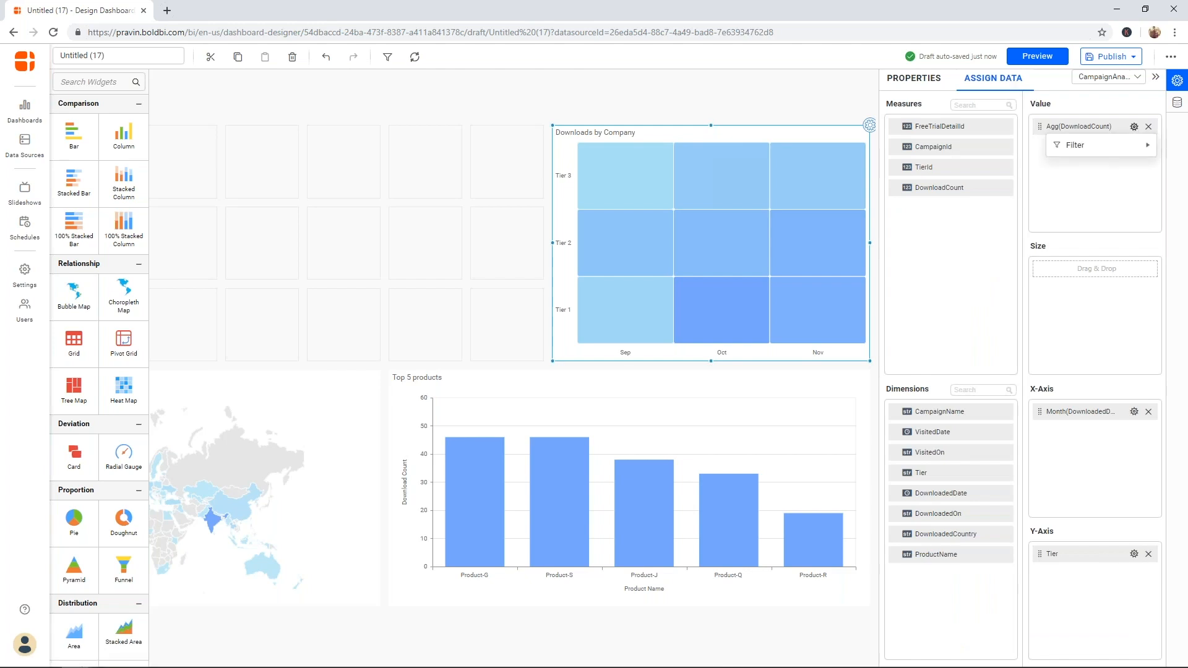
{"action": "left_click", "coordinate": [1087, 195]}
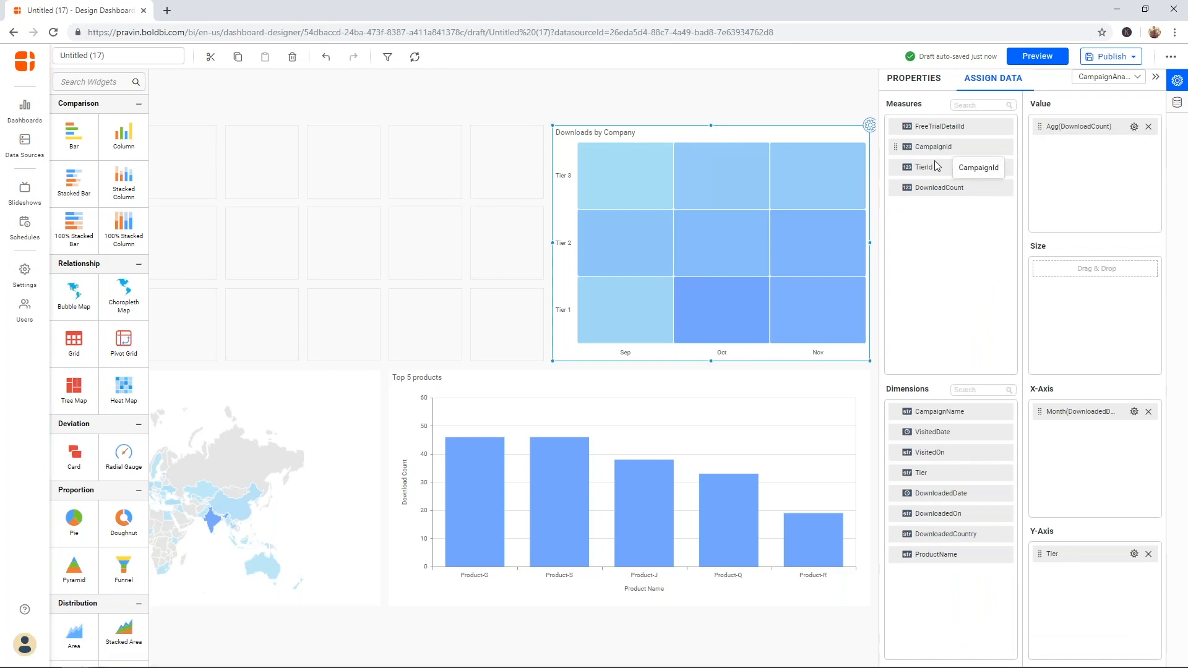
{"action": "left_click", "coordinate": [810, 375]}
- Replace Agg(DownloadCount) with Distinct Count of FreeTrialDetailId as the chart's value
{"action": "left_click", "coordinate": [869, 369]}
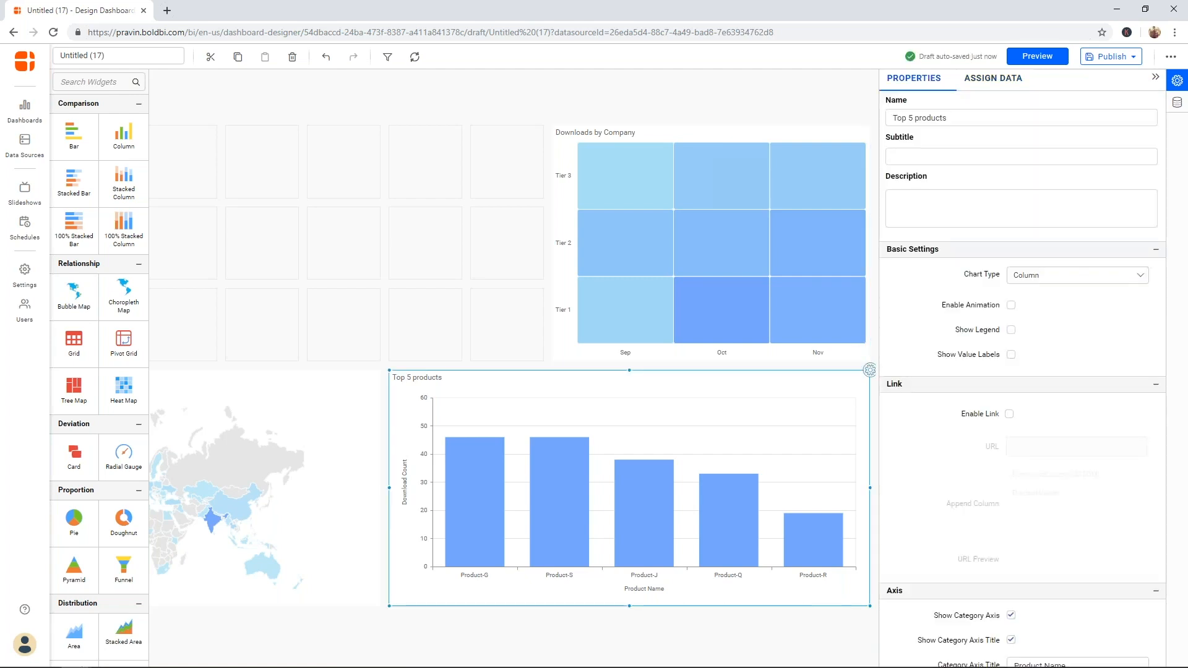
{"action": "left_click", "coordinate": [985, 85]}
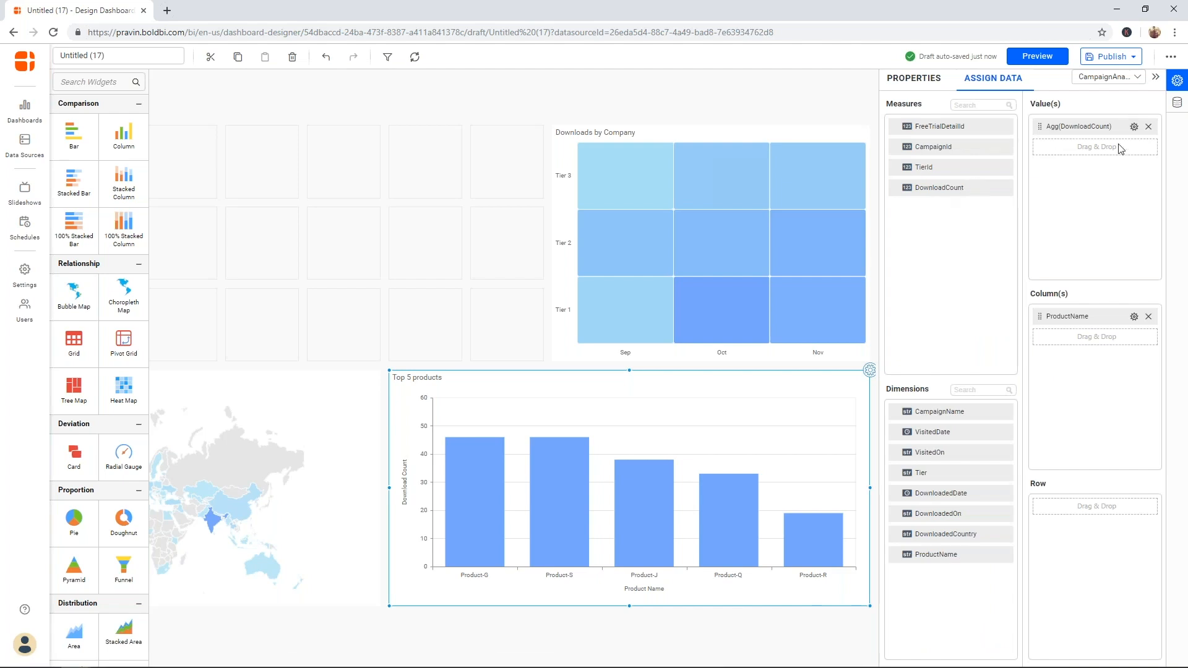
{"action": "left_click", "coordinate": [1148, 128]}
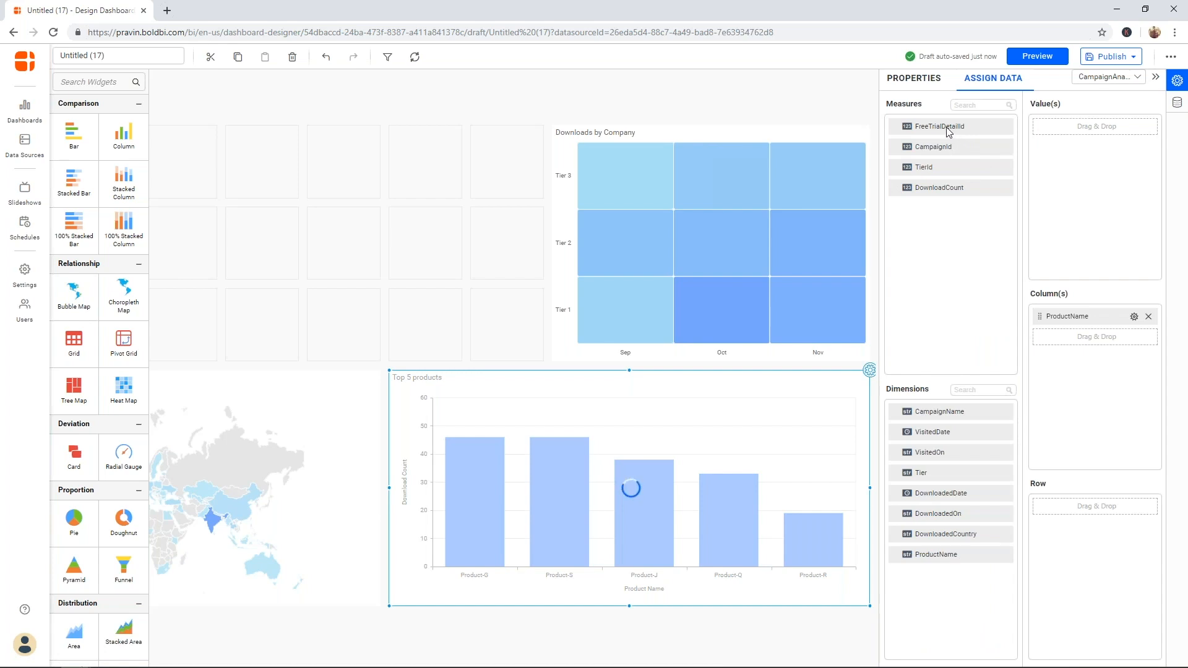
{"action": "left_click_drag", "start_coordinate": [947, 129], "coordinate": [1113, 139]}
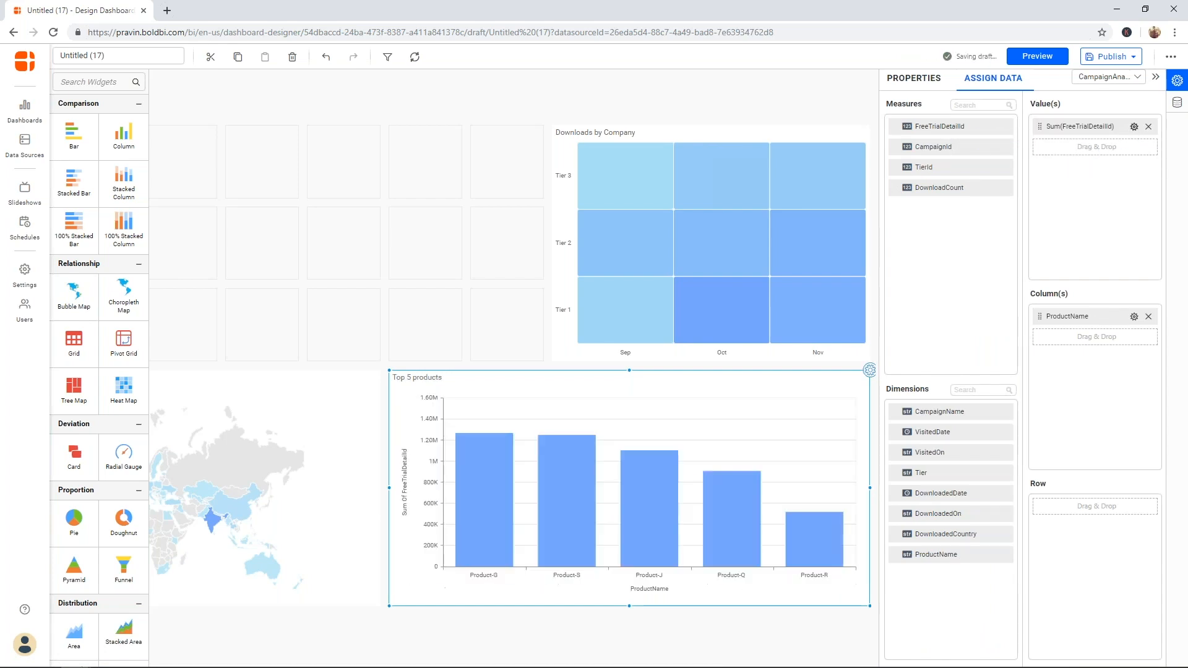
{"action": "left_click", "coordinate": [1133, 127]}
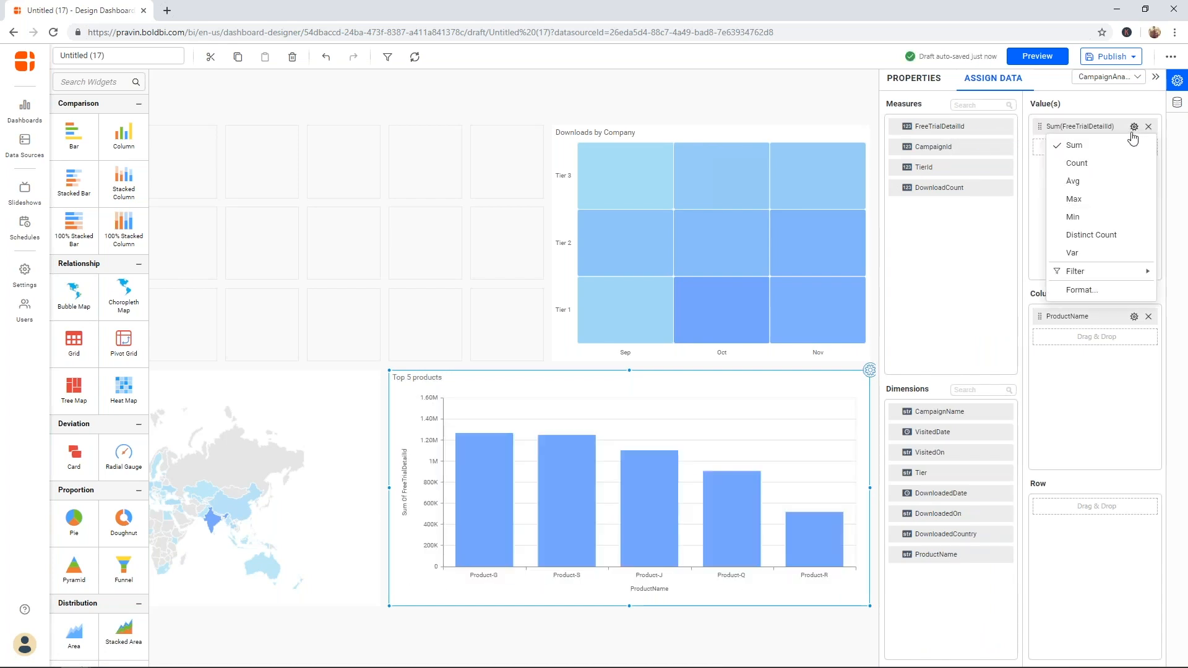
{"action": "left_click", "coordinate": [1099, 234]}
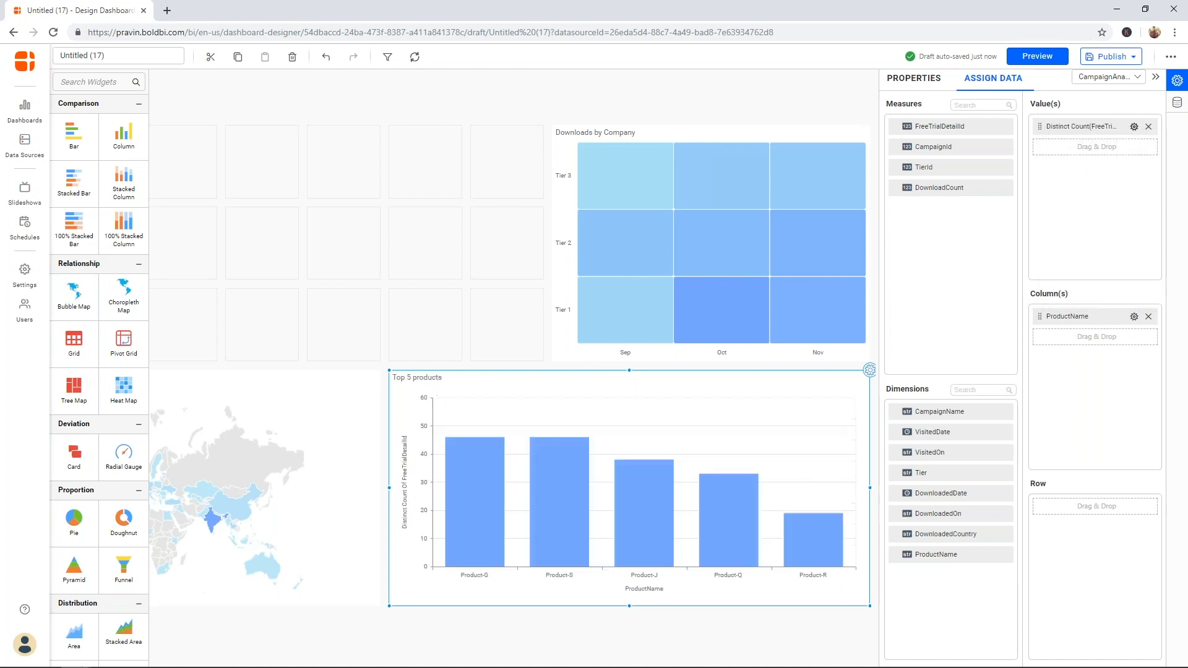
{"action": "left_click", "coordinate": [1133, 127]}
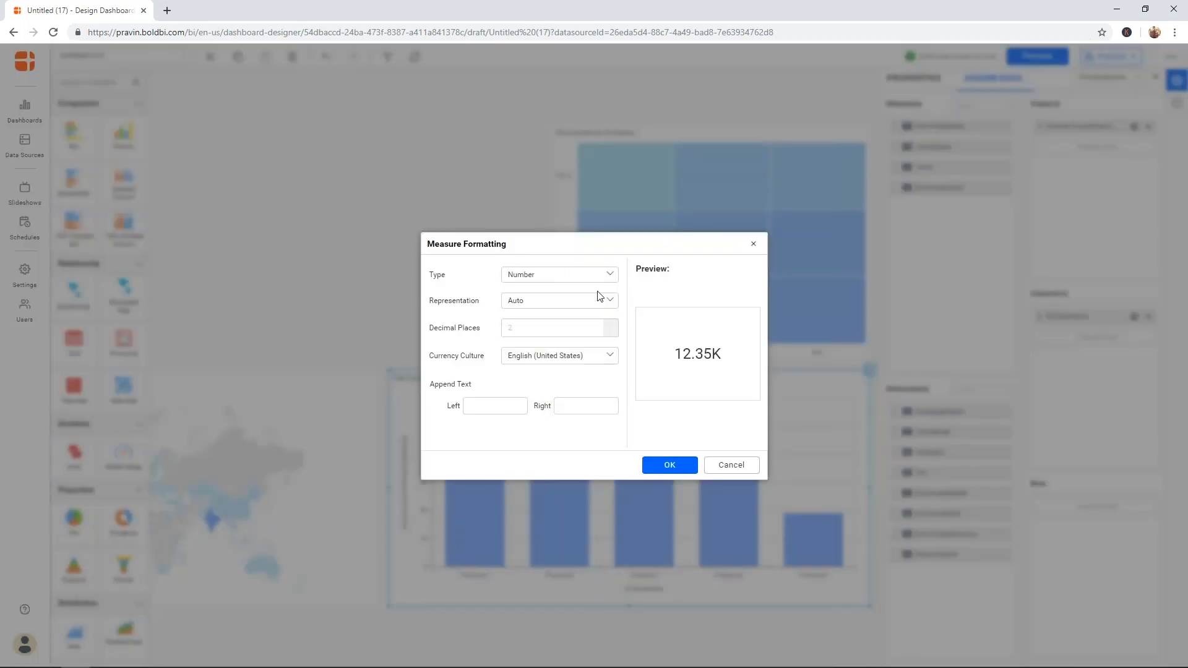
{"action": "left_click", "coordinate": [592, 276]}
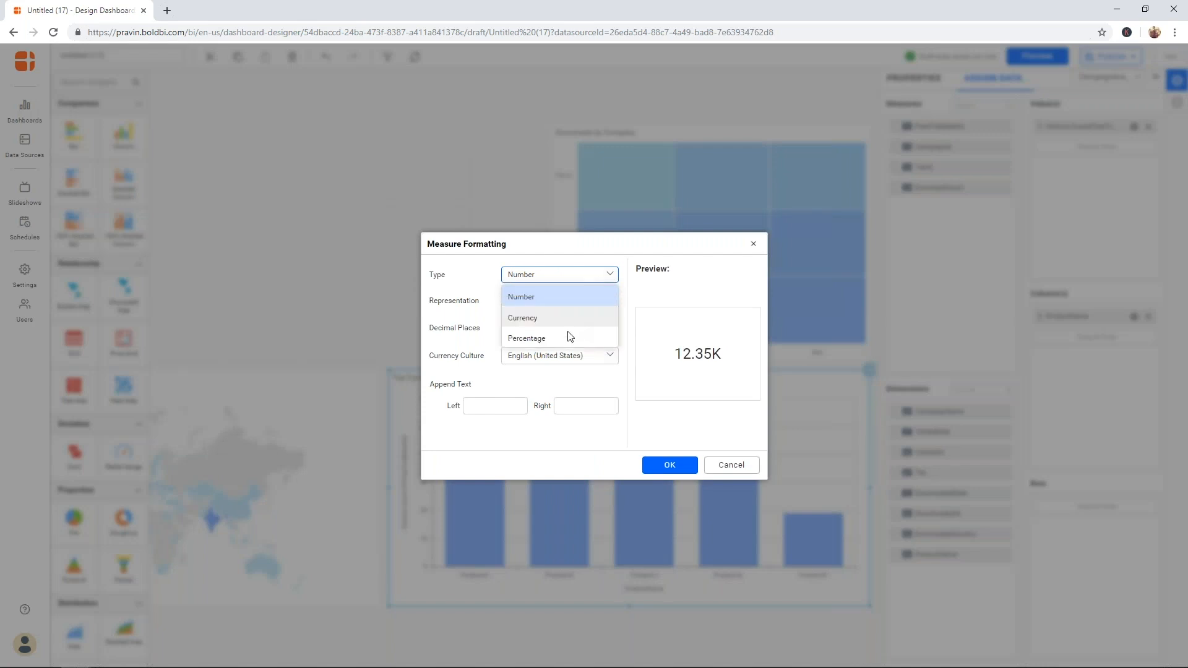
{"action": "left_click", "coordinate": [523, 303]}
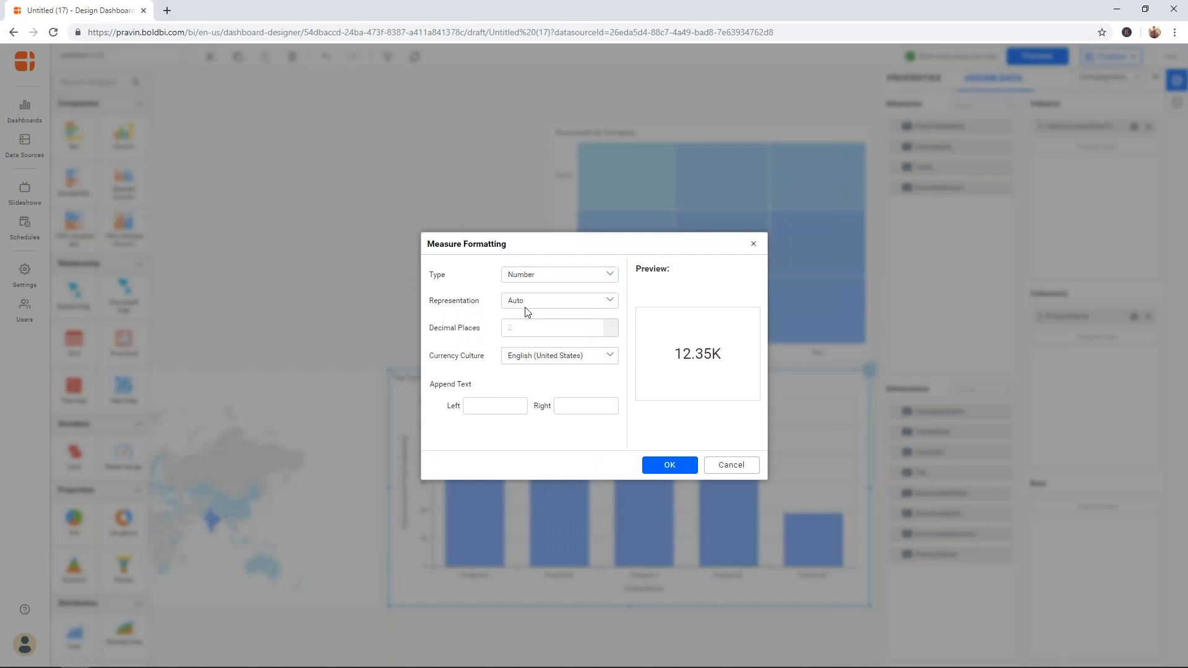
{"action": "left_click", "coordinate": [524, 307]}
{"action": "left_click", "coordinate": [525, 307]}
{"action": "left_click", "coordinate": [605, 359]}
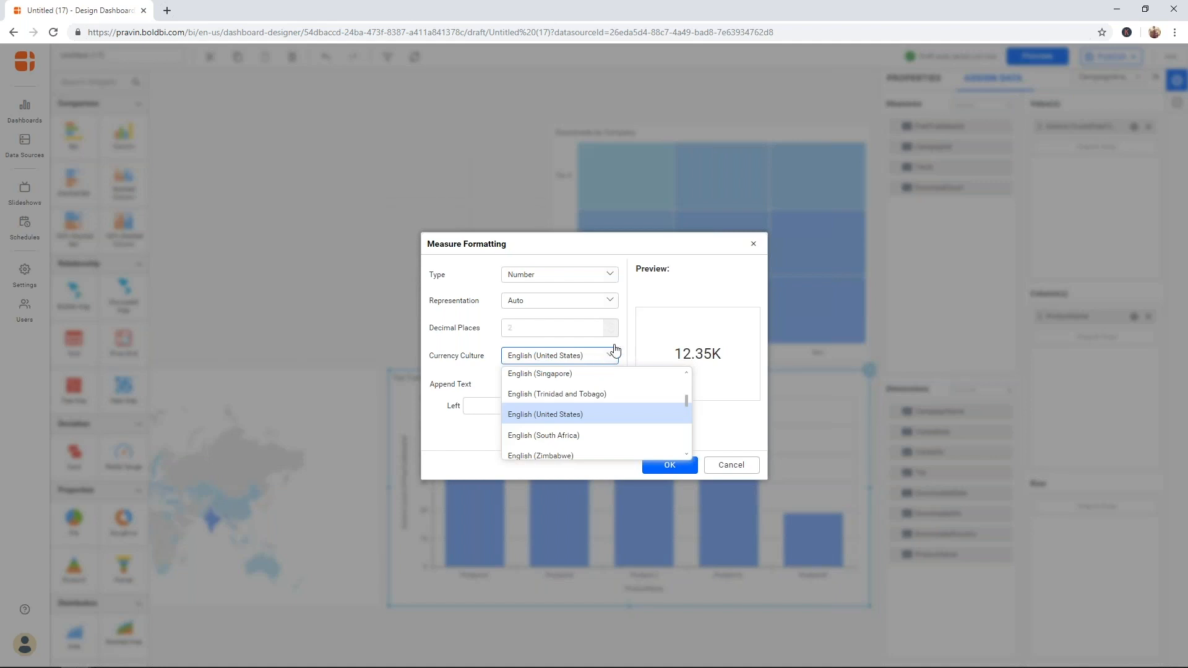
{"action": "left_click", "coordinate": [673, 301]}
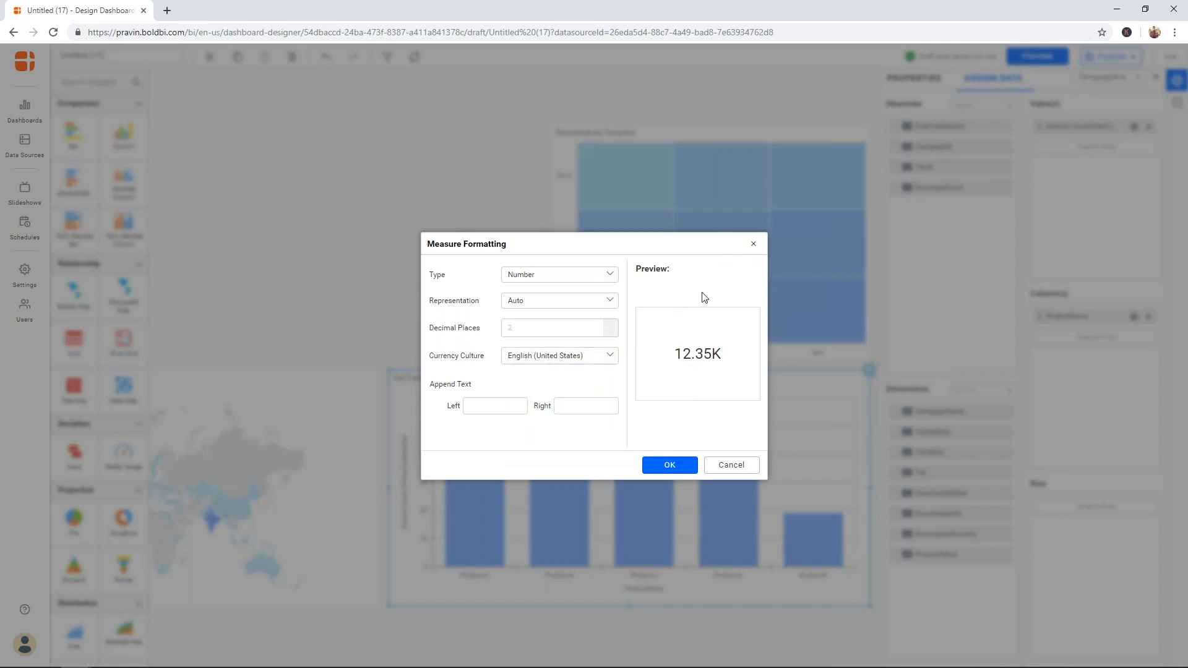
{"action": "left_click", "coordinate": [752, 245]}
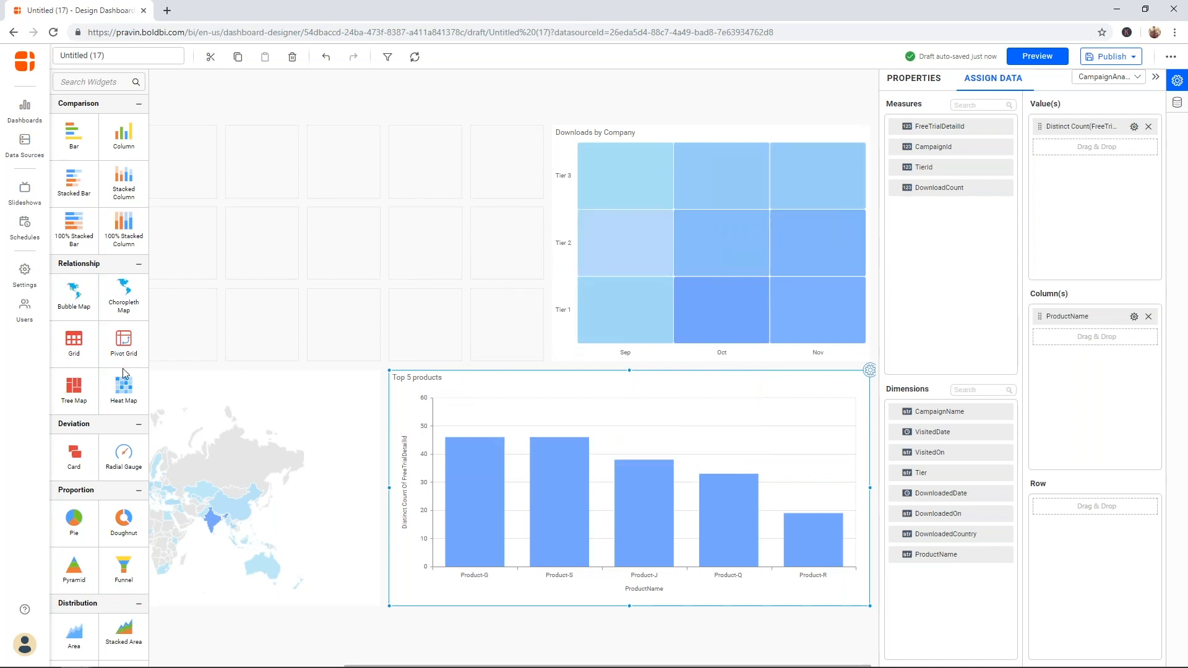
- Place a pie chart widget in the empty area left of the heat map
{"action": "mouse_move", "coordinate": [86, 525]}
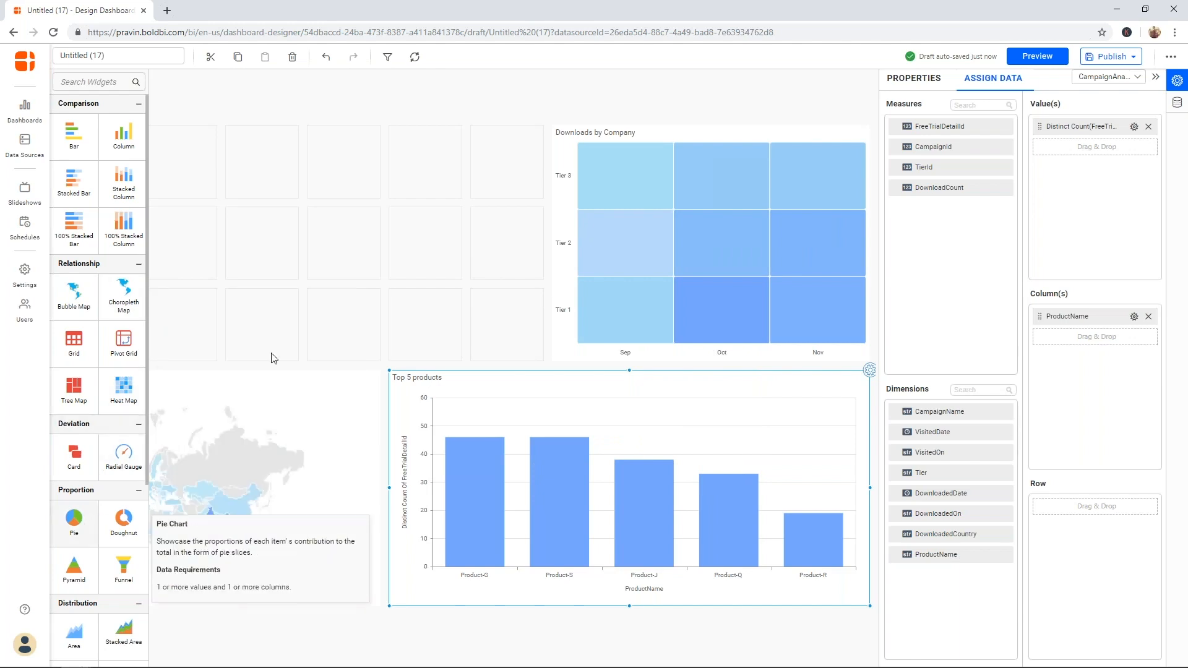
{"action": "right_click", "coordinate": [330, 185]}
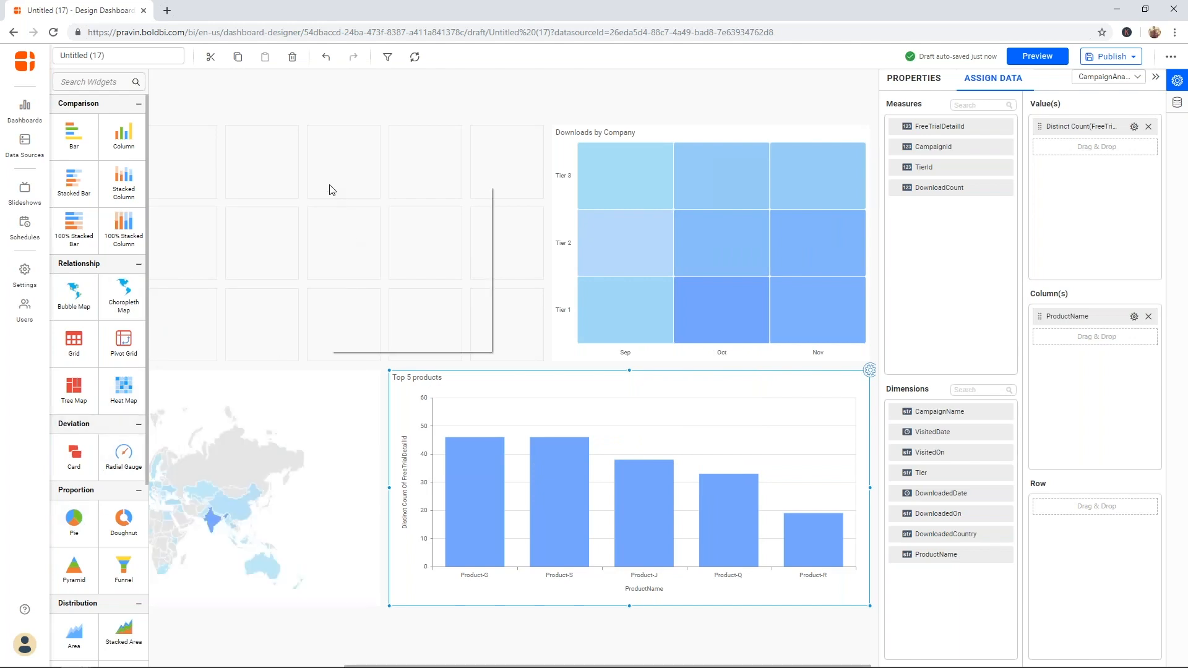
{"action": "left_click", "coordinate": [69, 509]}
{"action": "left_click_drag", "start_coordinate": [71, 513], "coordinate": [490, 312]}
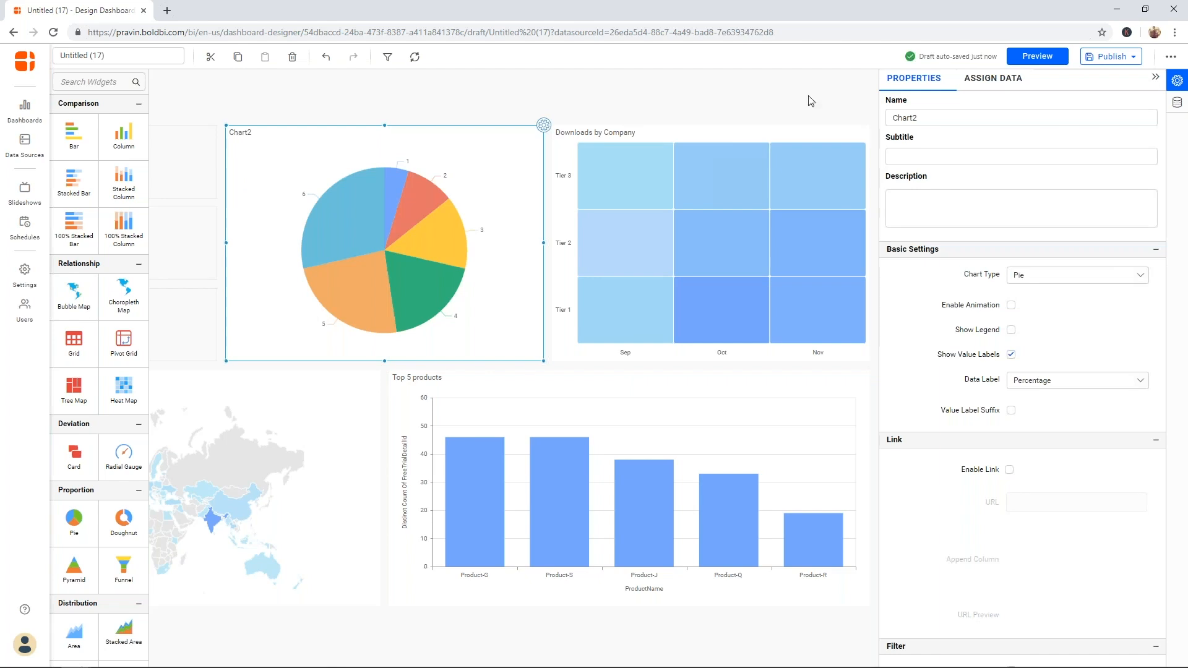
- Slice the pie by CampaignName, sized by DownloadCount
{"action": "left_click", "coordinate": [983, 79]}
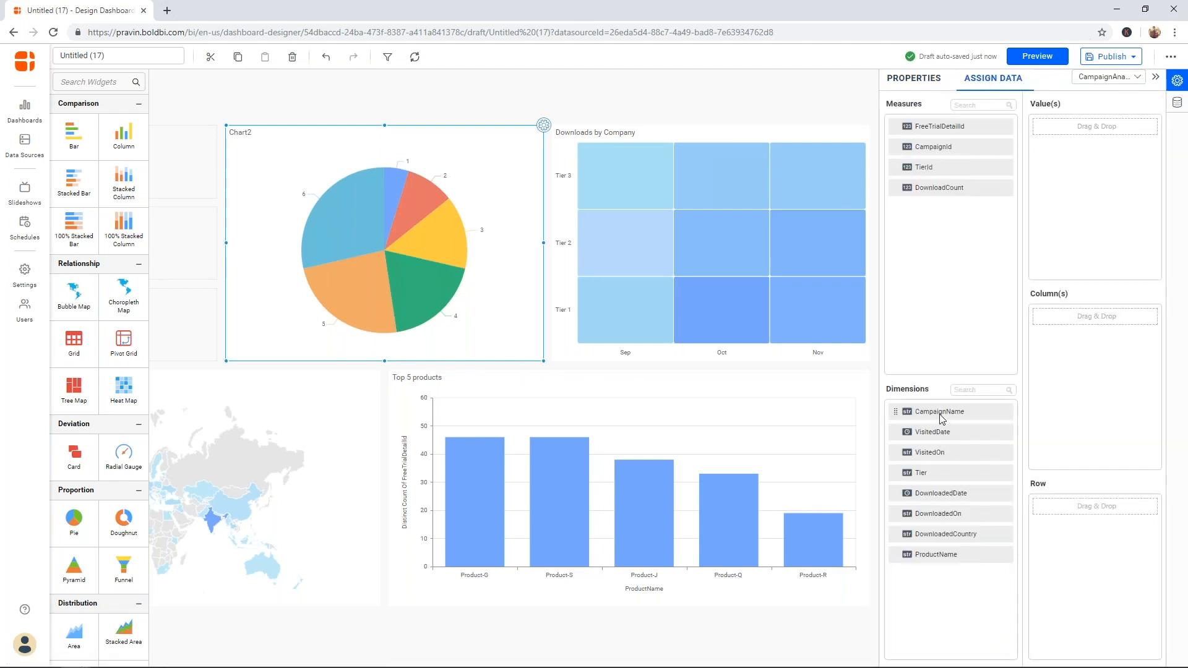
{"action": "left_click_drag", "start_coordinate": [941, 419], "coordinate": [1088, 379]}
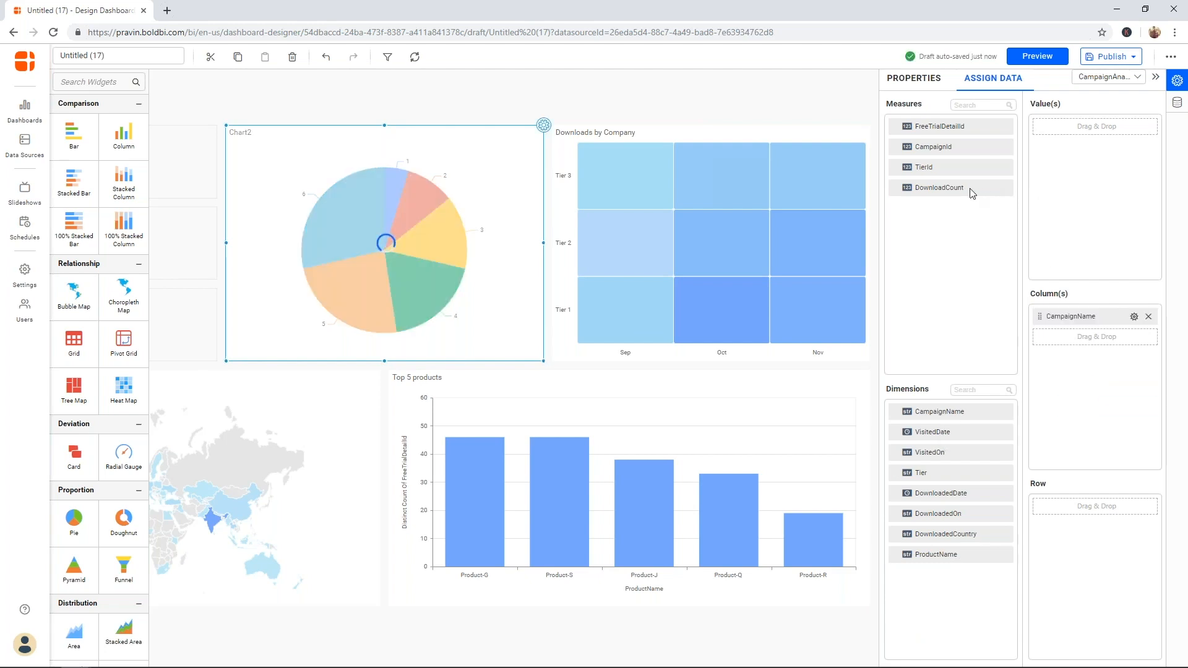
{"action": "left_click_drag", "start_coordinate": [1051, 186], "coordinate": [1089, 130]}
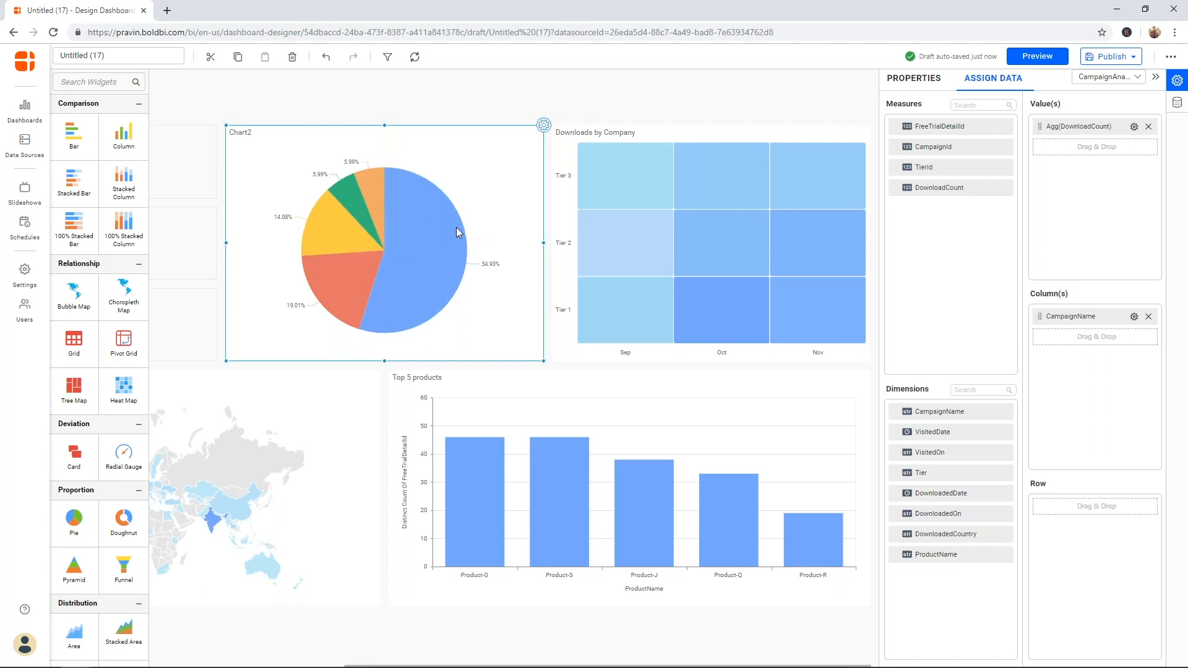
{"action": "mouse_move", "coordinate": [447, 228]}
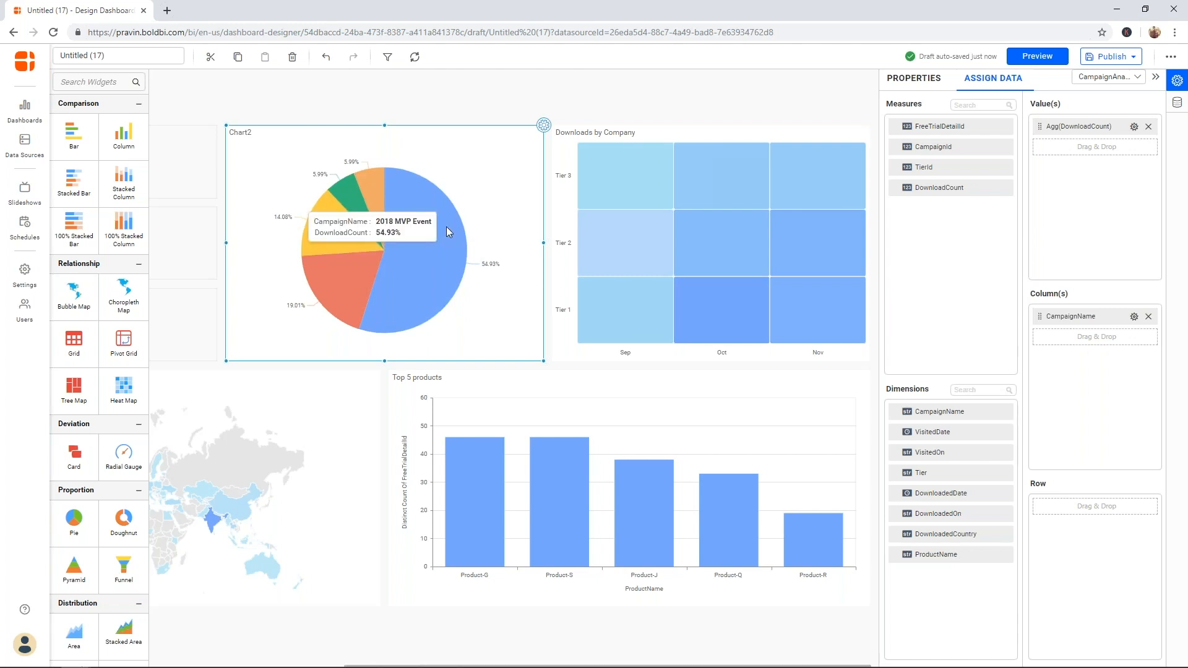
{"action": "mouse_move", "coordinate": [355, 299]}
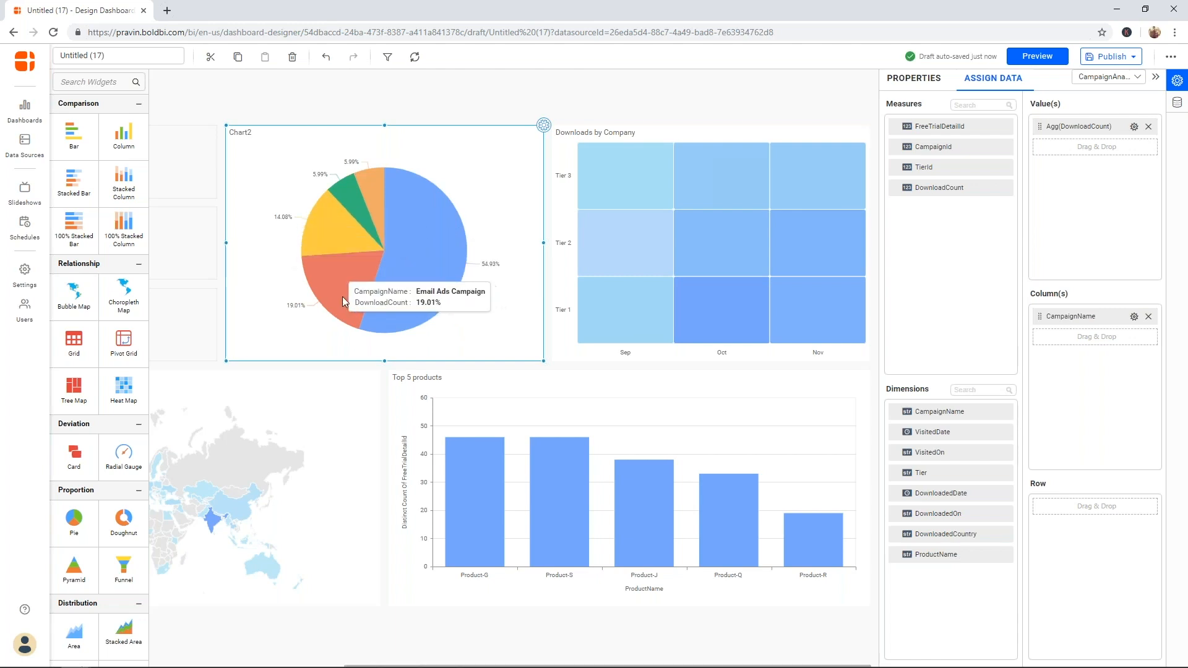
{"action": "mouse_move", "coordinate": [377, 197]}
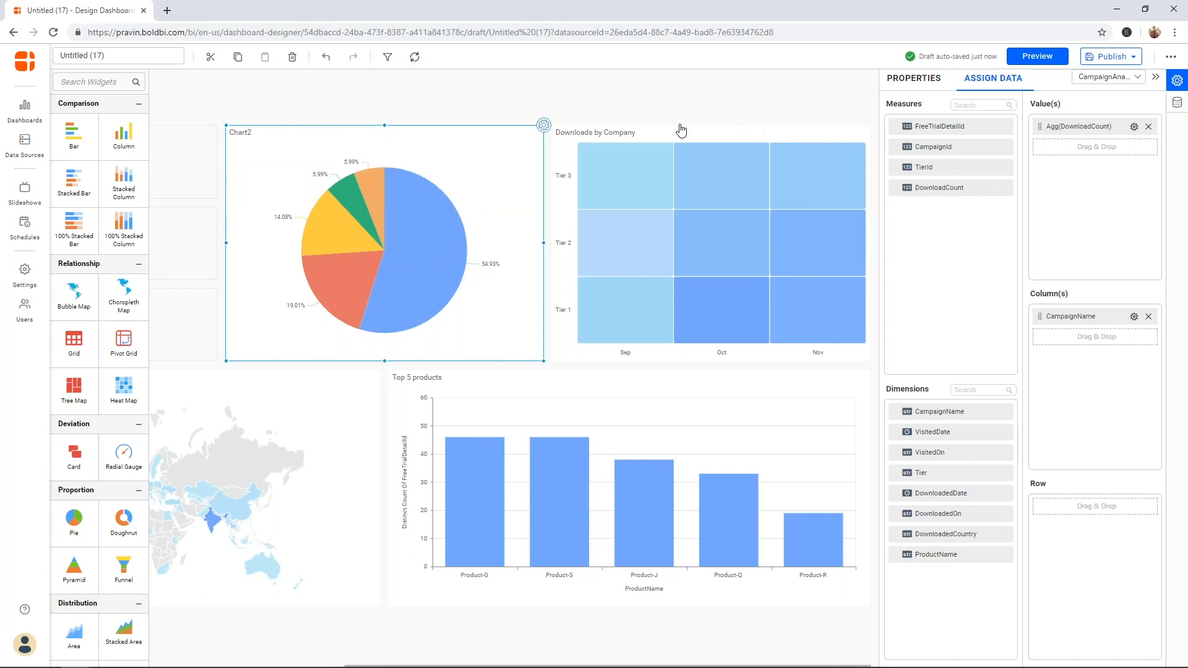
{"action": "left_click", "coordinate": [544, 125]}
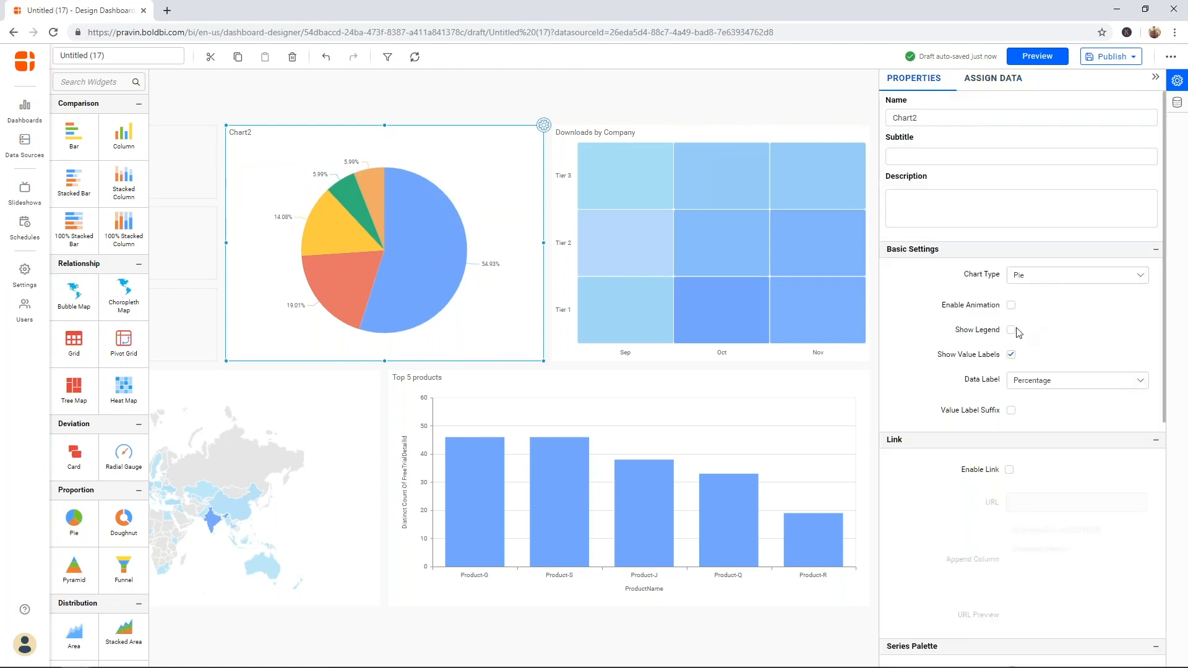
- Turn on the pie chart's legend and rename it 'Downloads by Campaign'
{"action": "left_click", "coordinate": [1012, 331]}
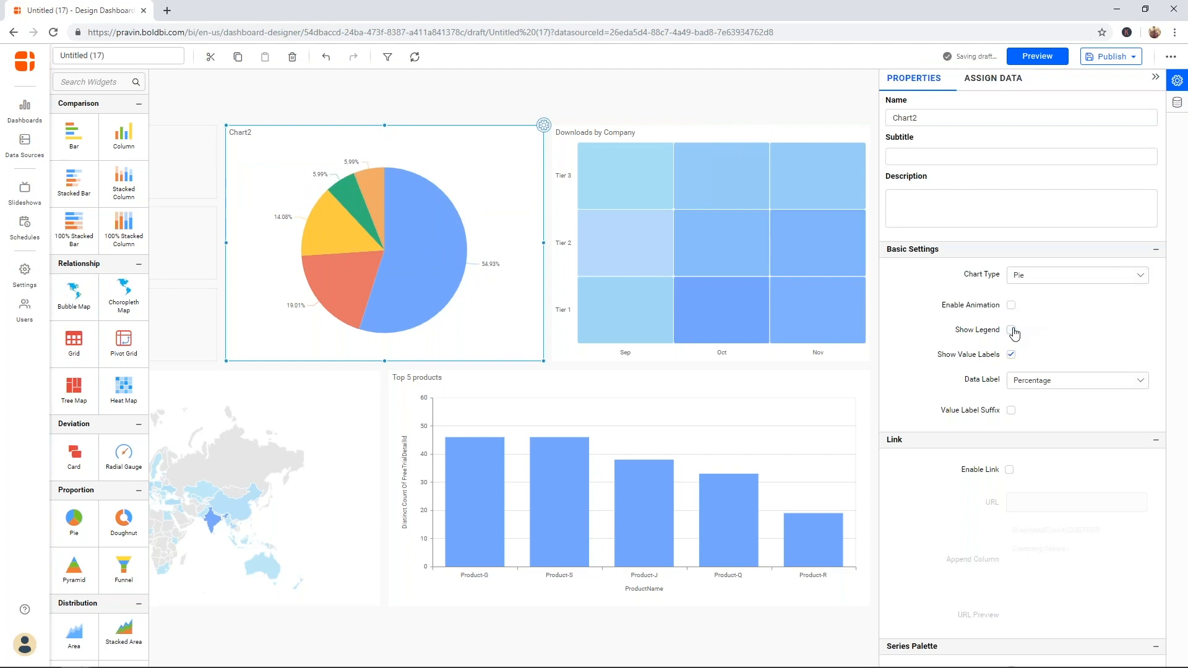
{"action": "left_click", "coordinate": [1012, 331]}
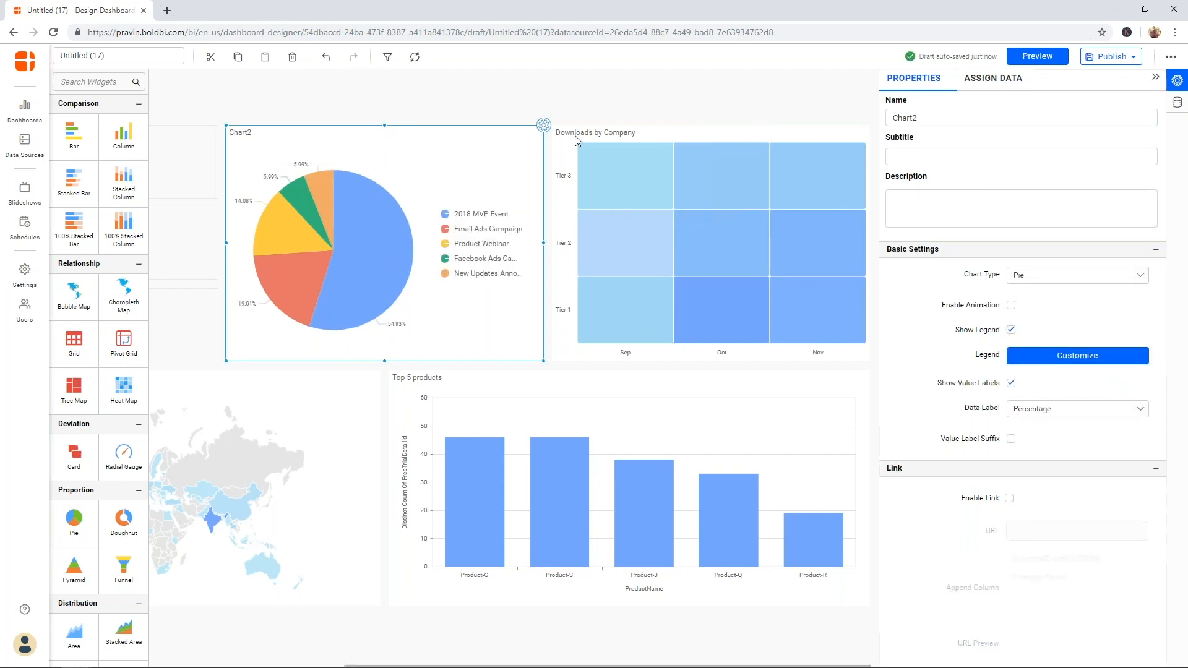
{"action": "double_click", "coordinate": [916, 119]}
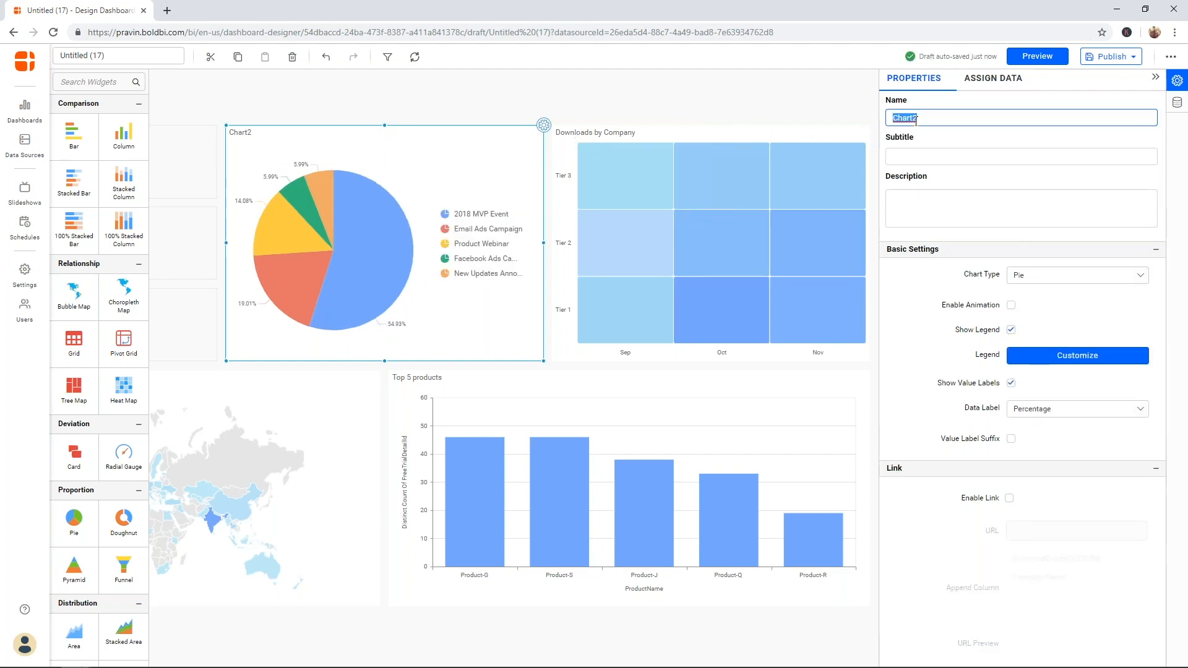
{"action": "type", "text": "Down"}
{"action": "type", "text": "lo"}
{"action": "type", "text": "nloa"}
{"action": "type", "text": "ds by Campaign"}
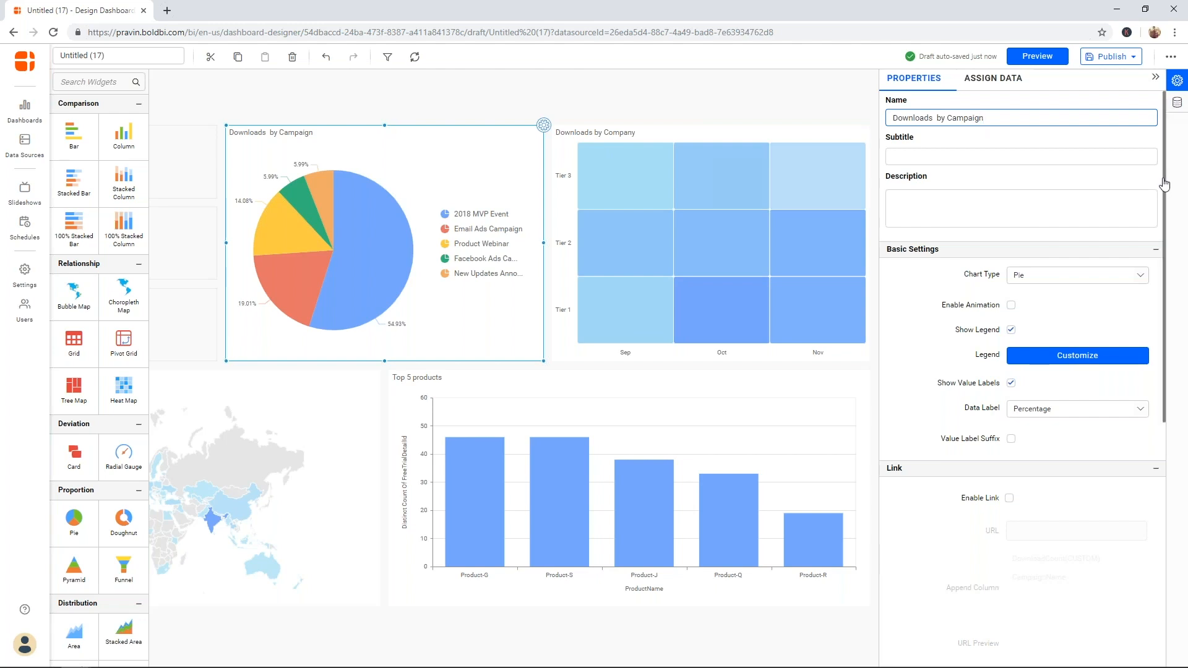
{"action": "left_click_drag", "start_coordinate": [1165, 185], "coordinate": [1162, 147]}
- Collapse the Properties panel and widen the campaign pie widget to the left
{"action": "left_click", "coordinate": [1154, 77]}
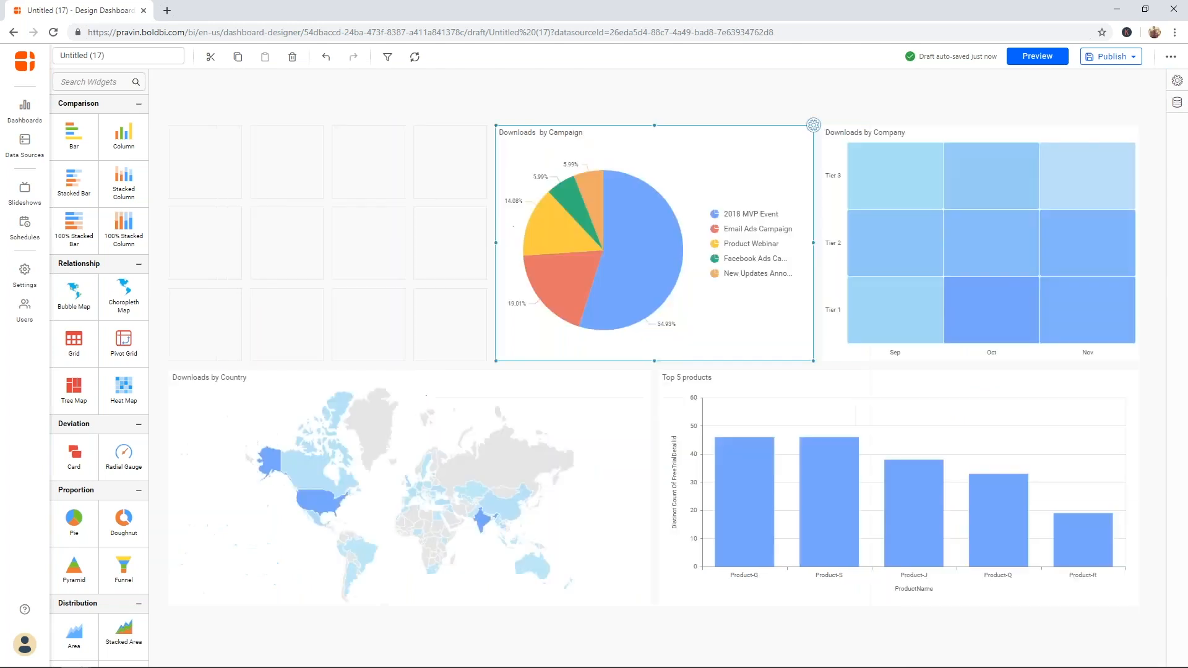
{"action": "left_click_drag", "start_coordinate": [496, 244], "coordinate": [438, 236]}
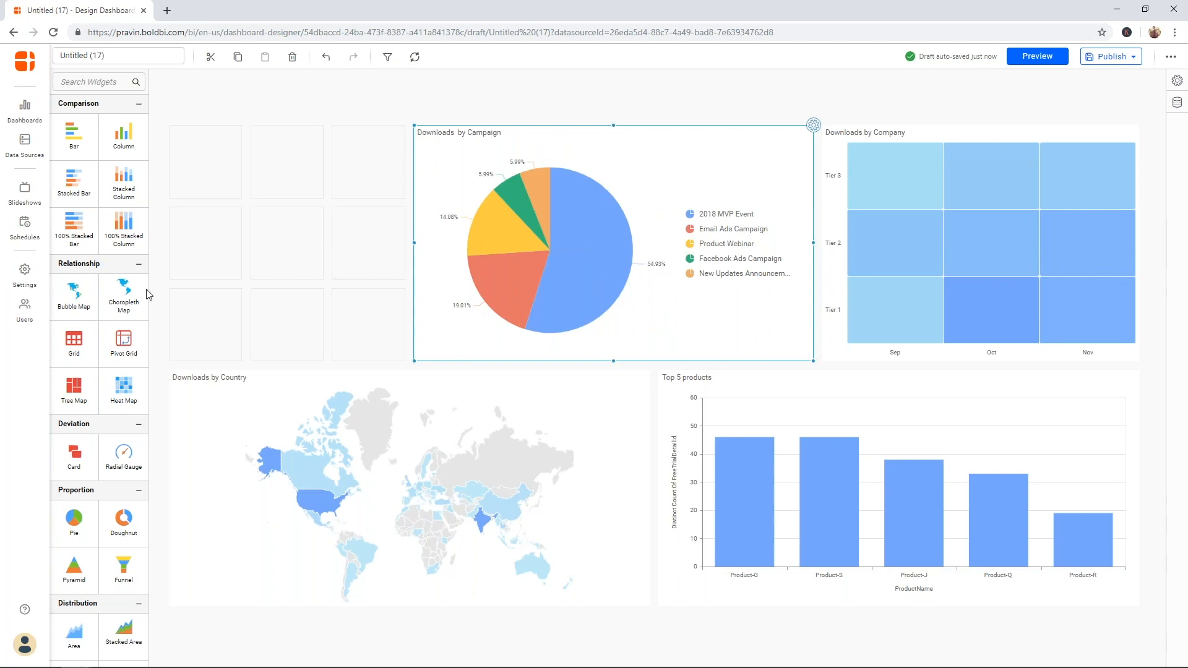
{"action": "scroll", "coordinate": [121, 552], "scroll_direction": "down", "scroll_amount": 4}
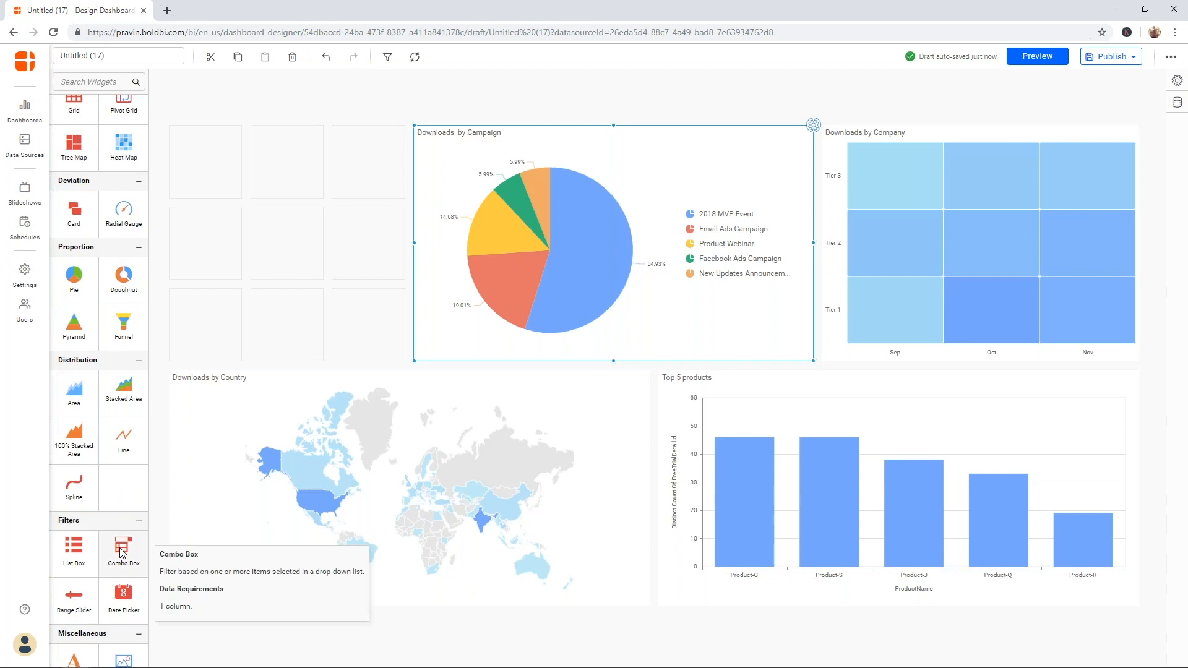
- Stack two Combo Box filters and a Date Picker in the empty top-left grid cells
{"action": "left_click_drag", "start_coordinate": [122, 552], "coordinate": [405, 160]}
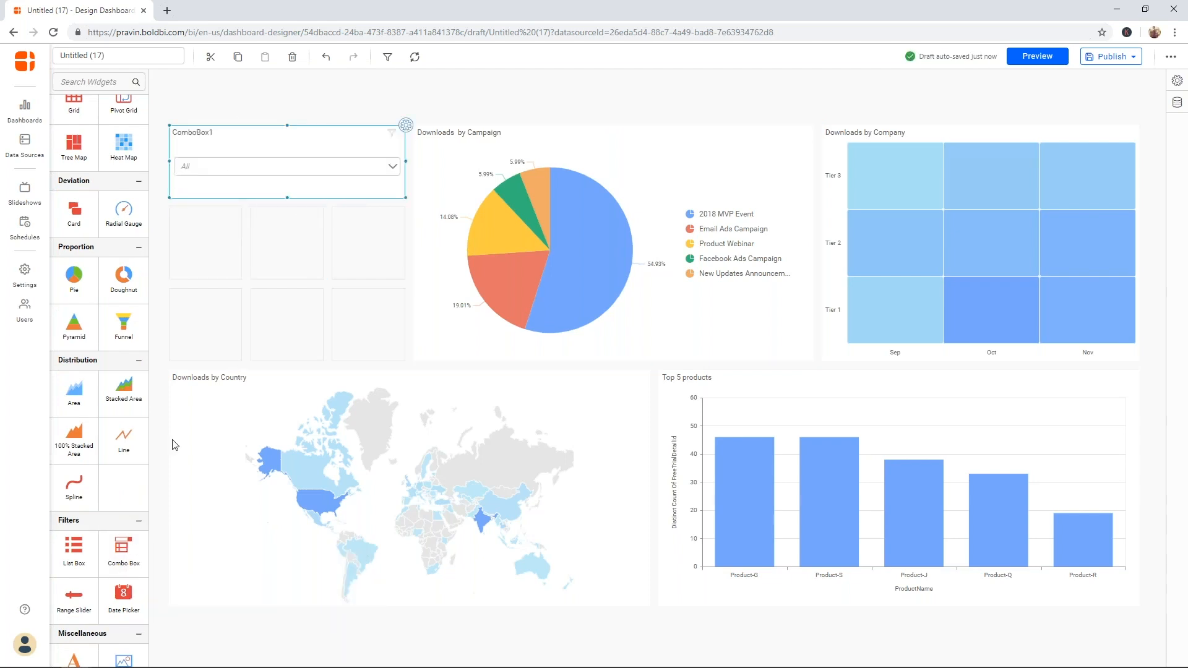
{"action": "left_click_drag", "start_coordinate": [121, 553], "coordinate": [405, 242]}
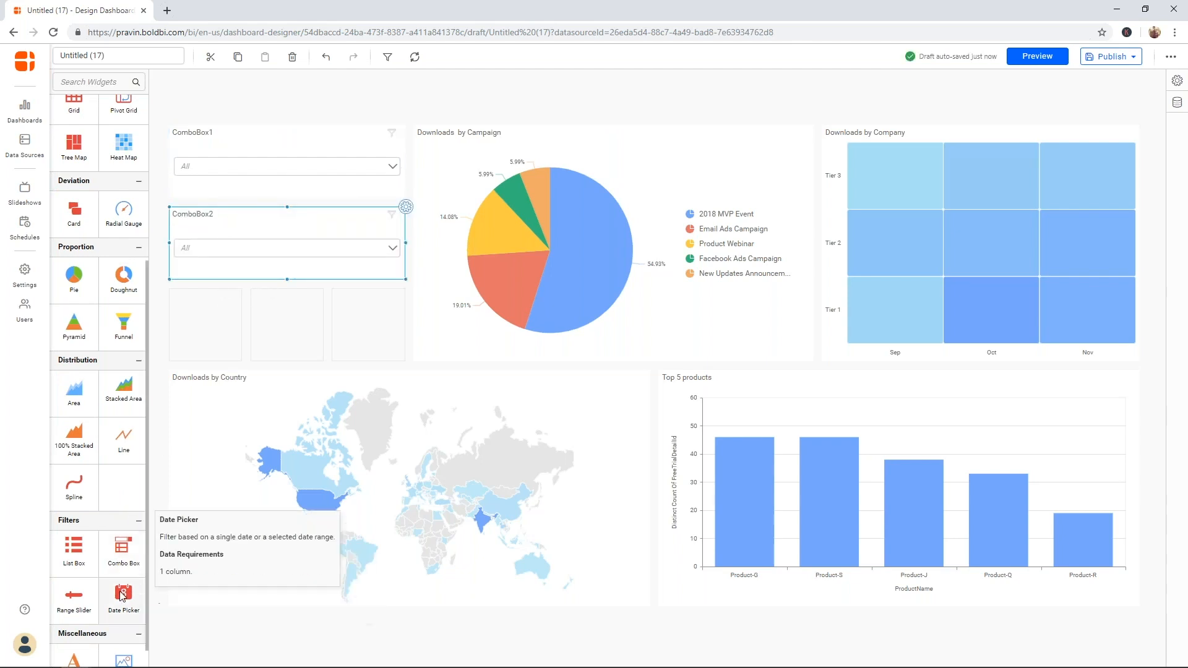
{"action": "left_click_drag", "start_coordinate": [136, 584], "coordinate": [405, 324]}
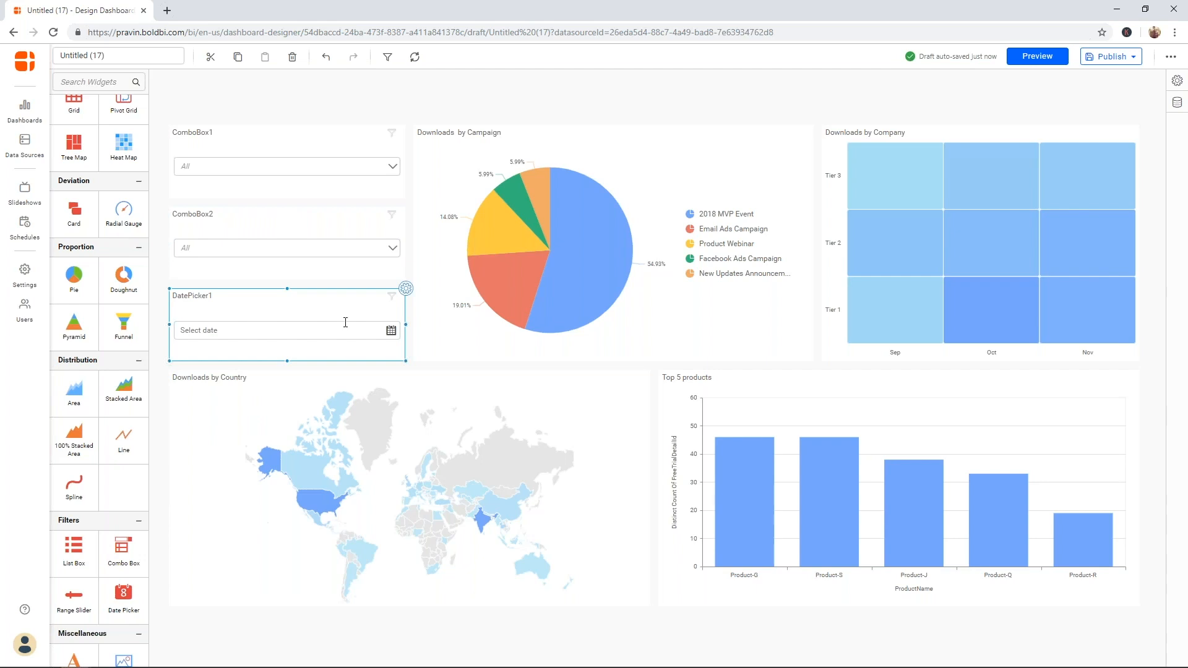
{"action": "left_click", "coordinate": [340, 149]}
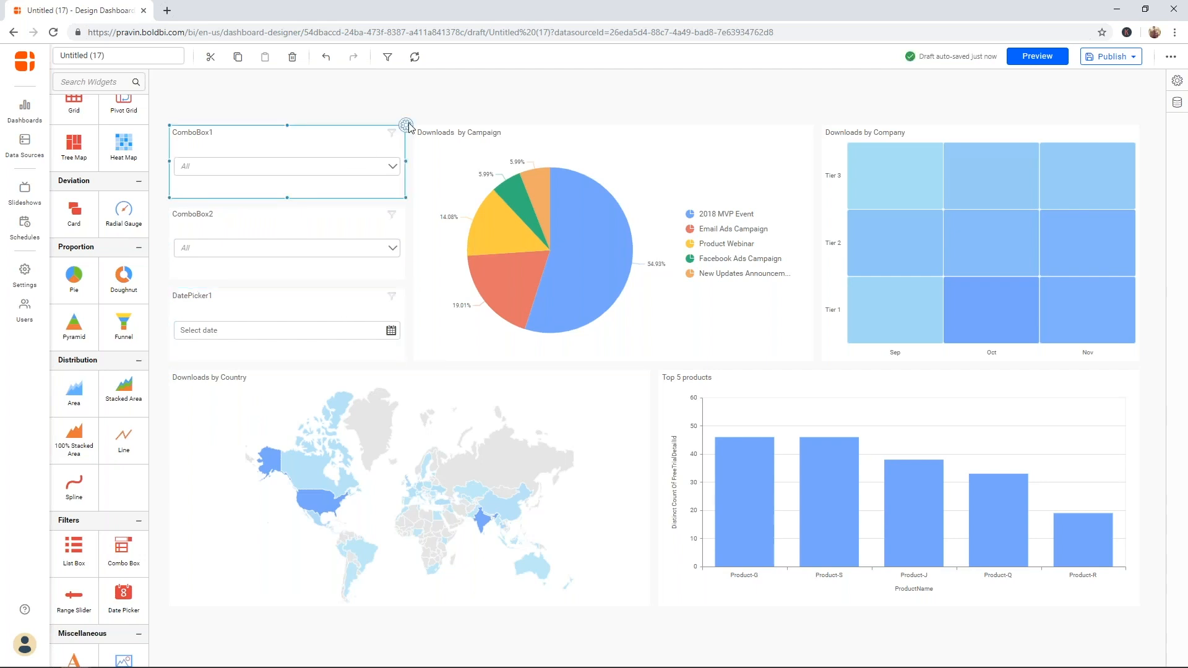
- Bind ComboBox1 to CampaignName, enable multiselect, and rename it 'Campaign Name'
{"action": "left_click", "coordinate": [406, 125]}
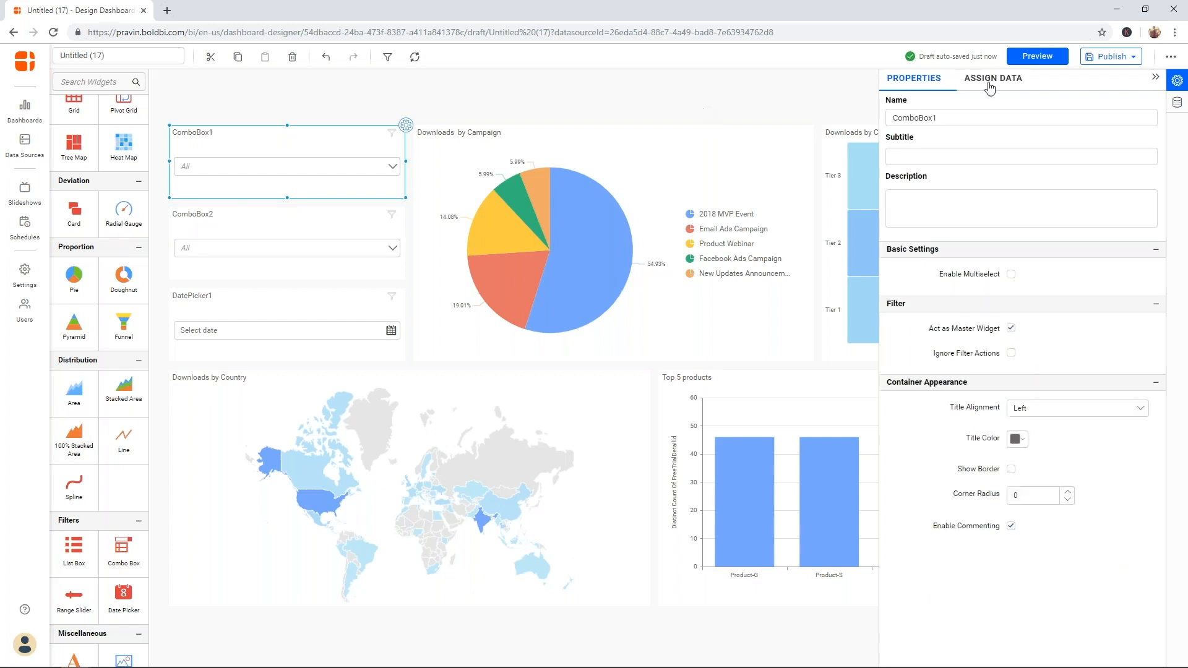
{"action": "left_click", "coordinate": [989, 83]}
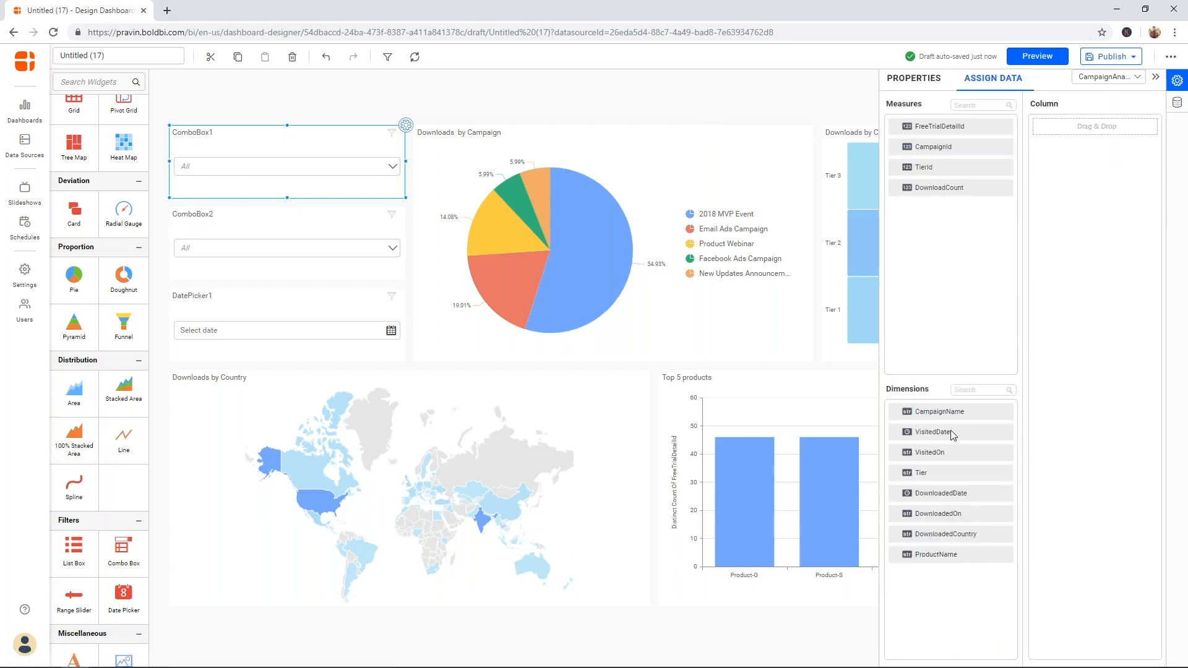
{"action": "left_click_drag", "start_coordinate": [941, 413], "coordinate": [1059, 355]}
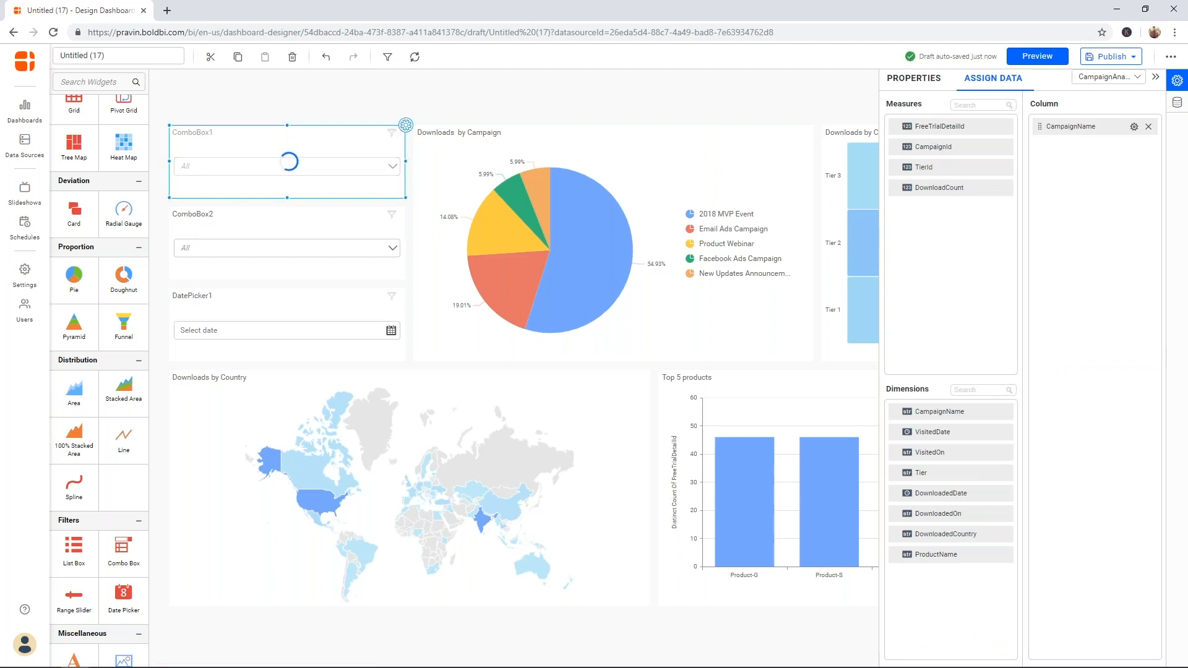
{"action": "left_click", "coordinate": [914, 79]}
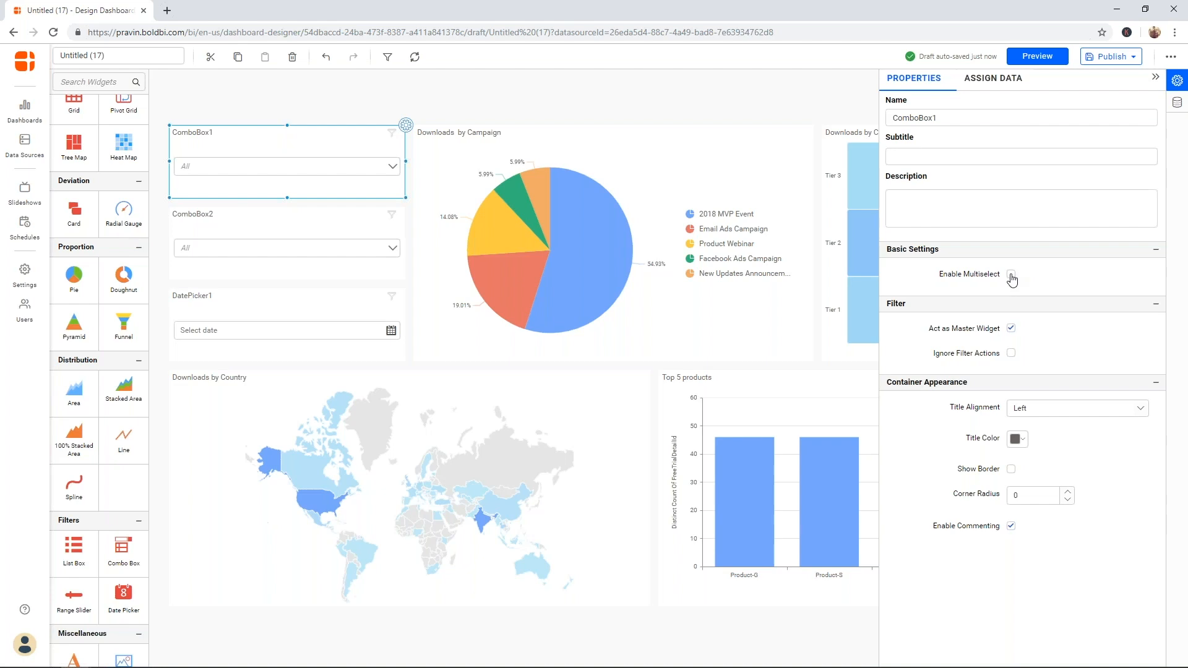
{"action": "left_click", "coordinate": [1011, 275]}
{"action": "left_click", "coordinate": [374, 170]}
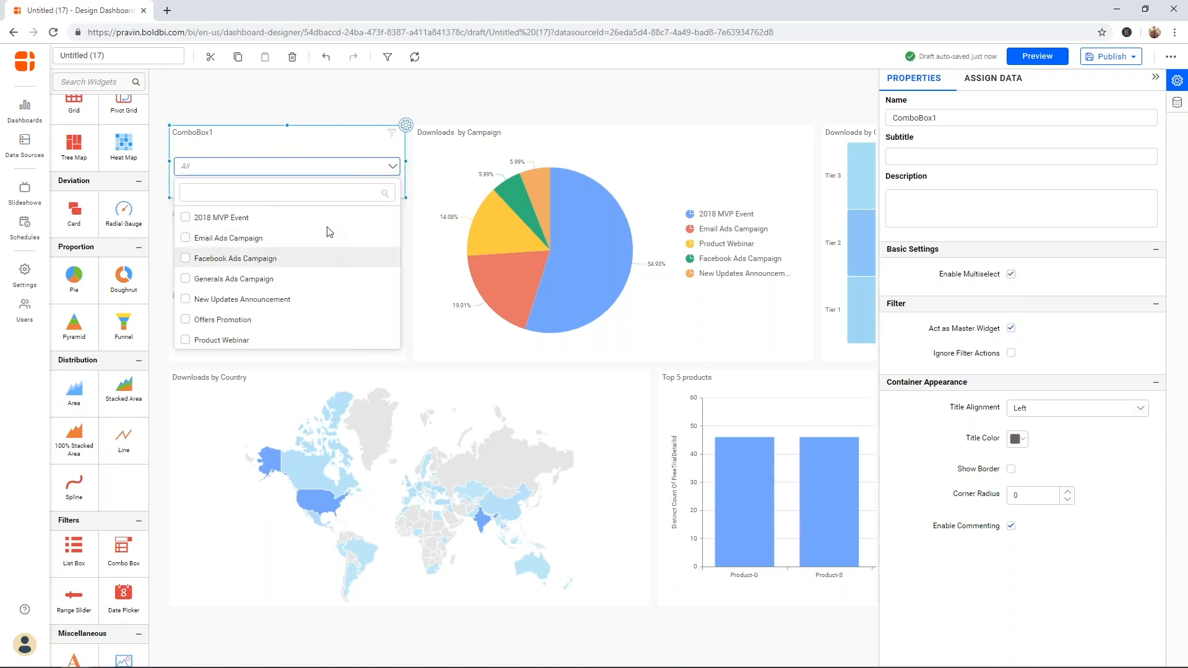
{"action": "double_click", "coordinate": [951, 119]}
{"action": "type", "text": "C"}
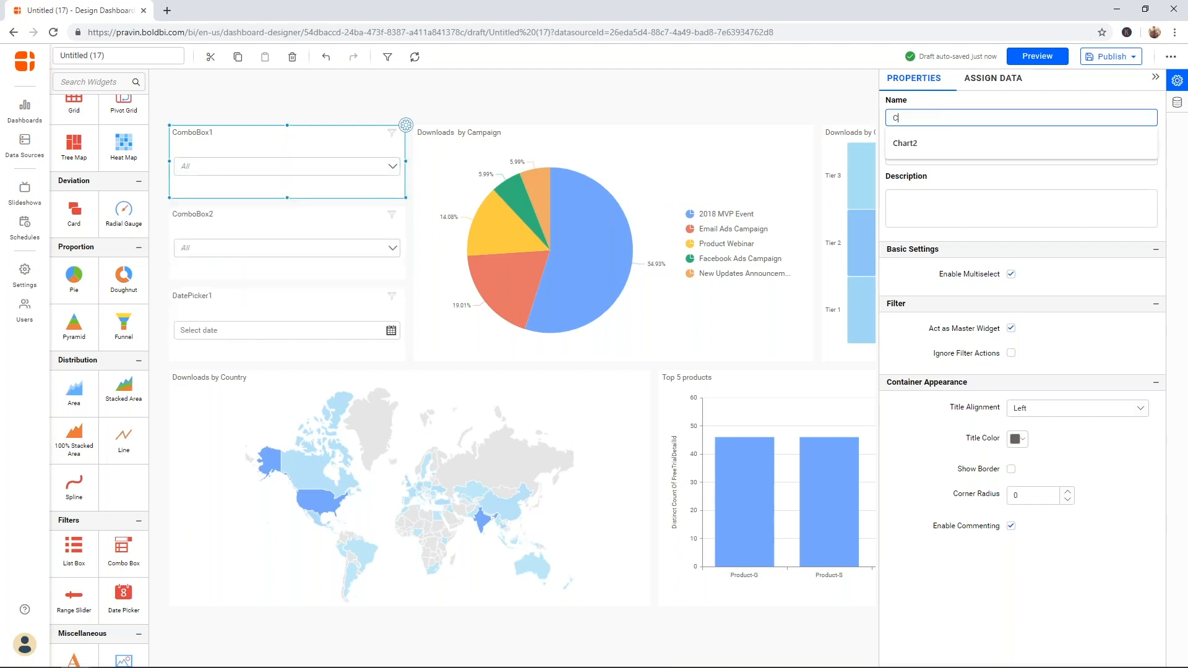
{"action": "type", "text": "ampaign N"}
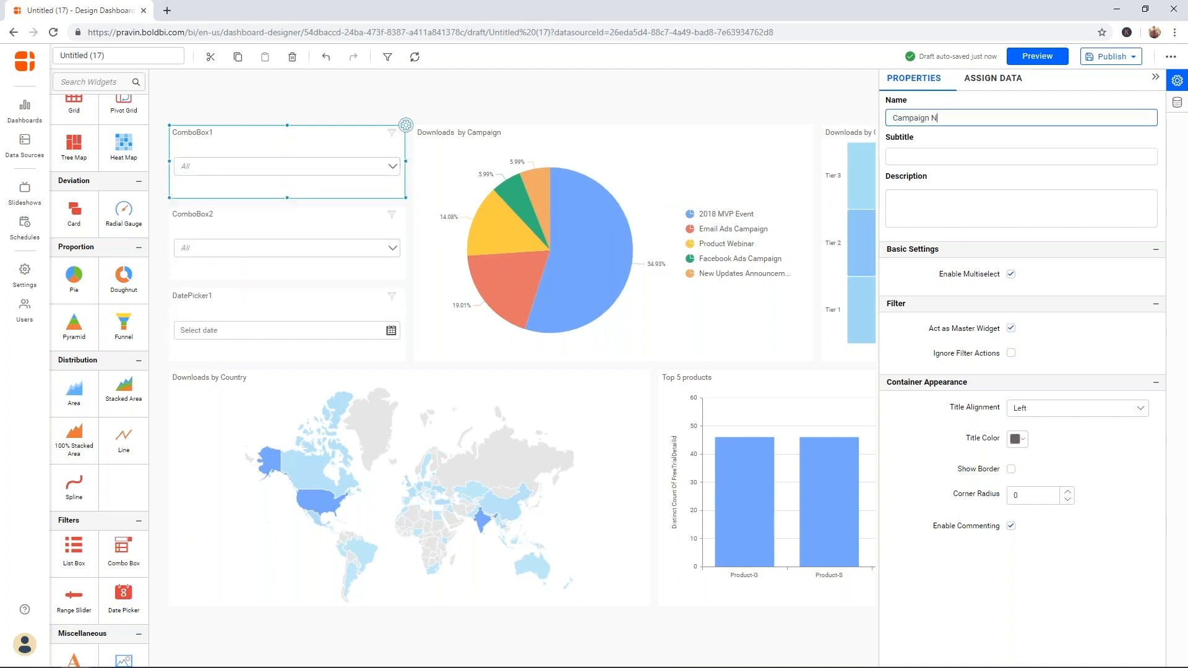
{"action": "type", "text": "ame"}
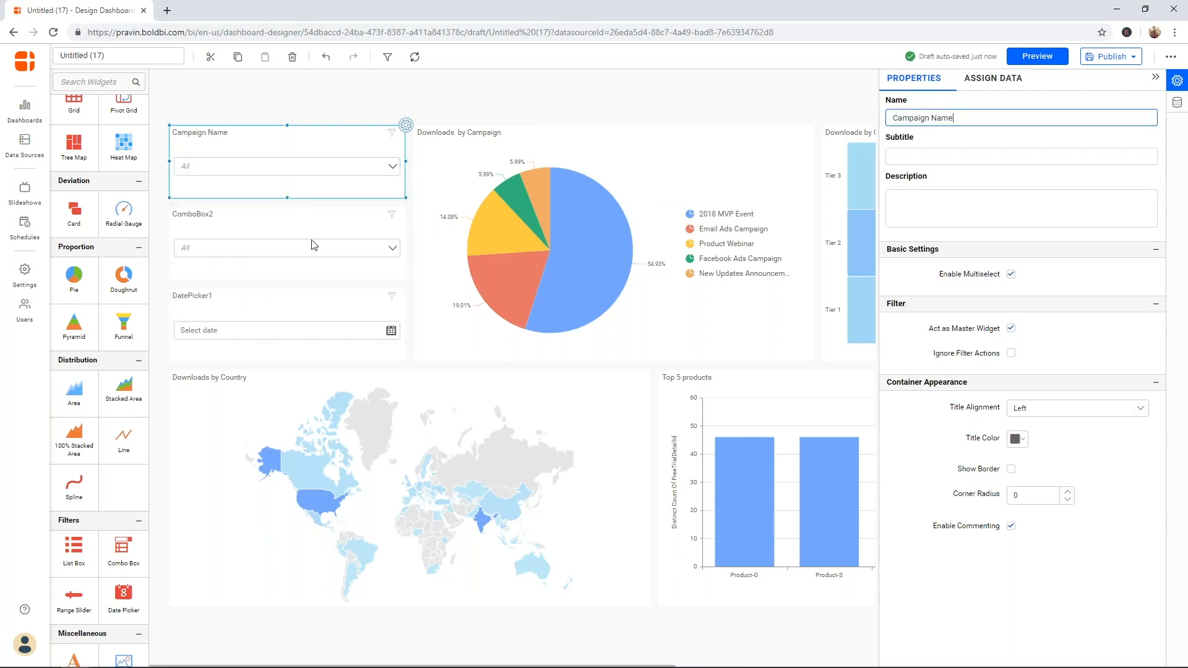
{"action": "left_click", "coordinate": [304, 227]}
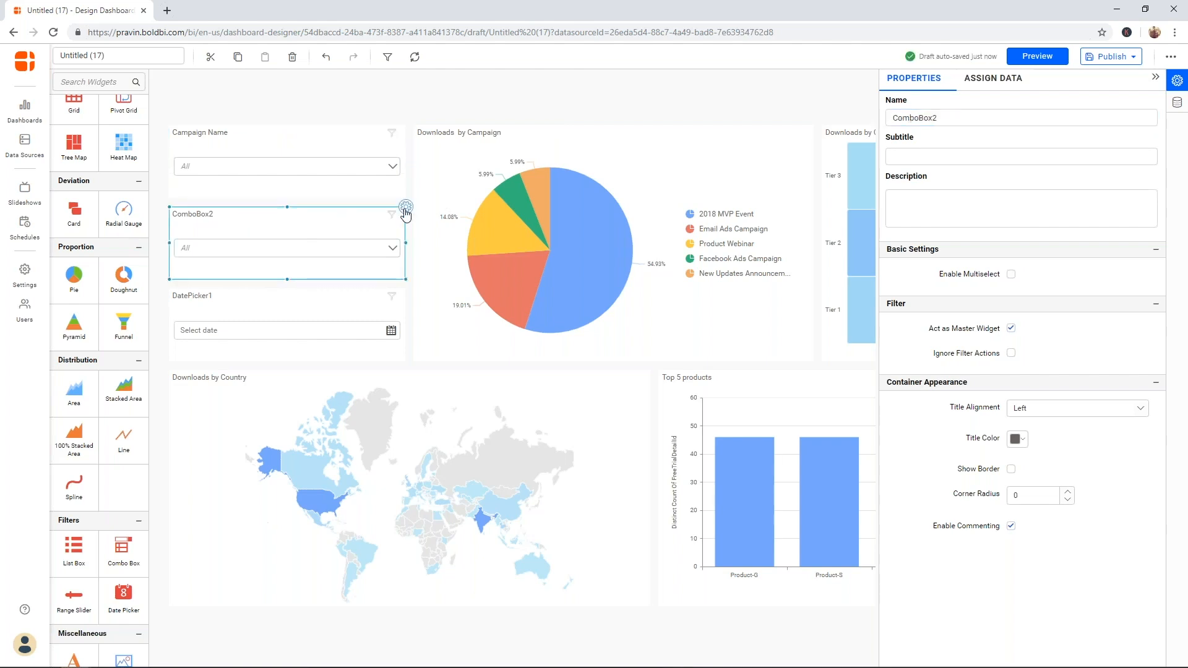
- Bind ComboBox2 to ProductName, enable multiselect, and rename it 'Product Name'
{"action": "left_click", "coordinate": [991, 81]}
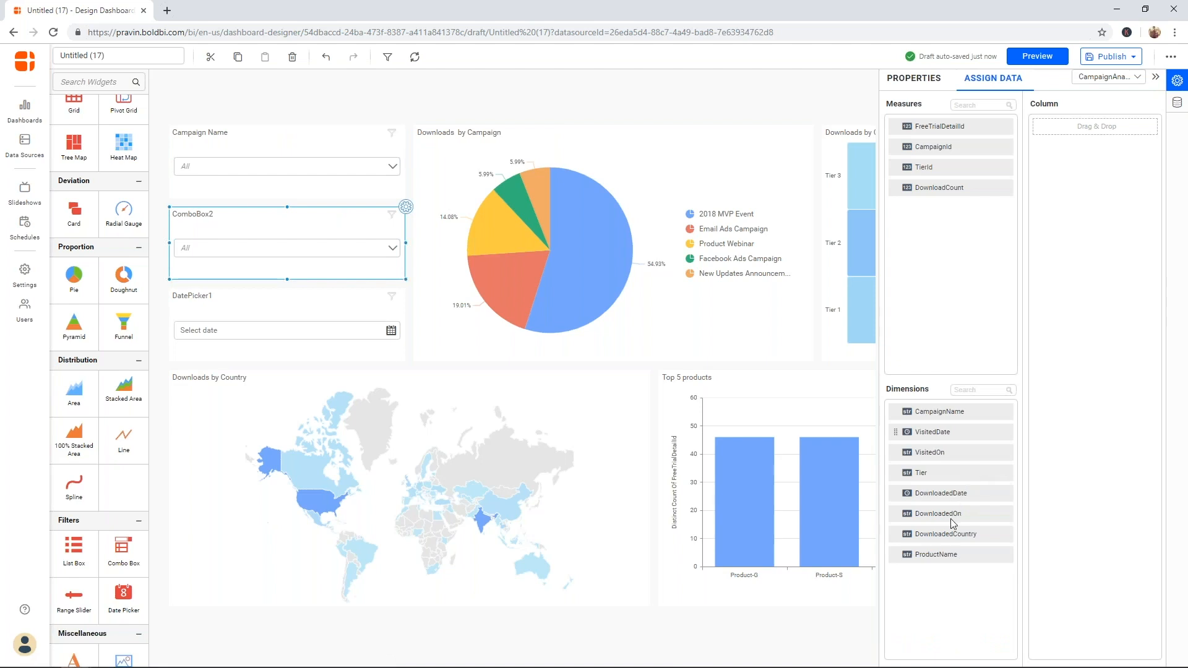
{"action": "left_click_drag", "start_coordinate": [949, 555], "coordinate": [1045, 472]}
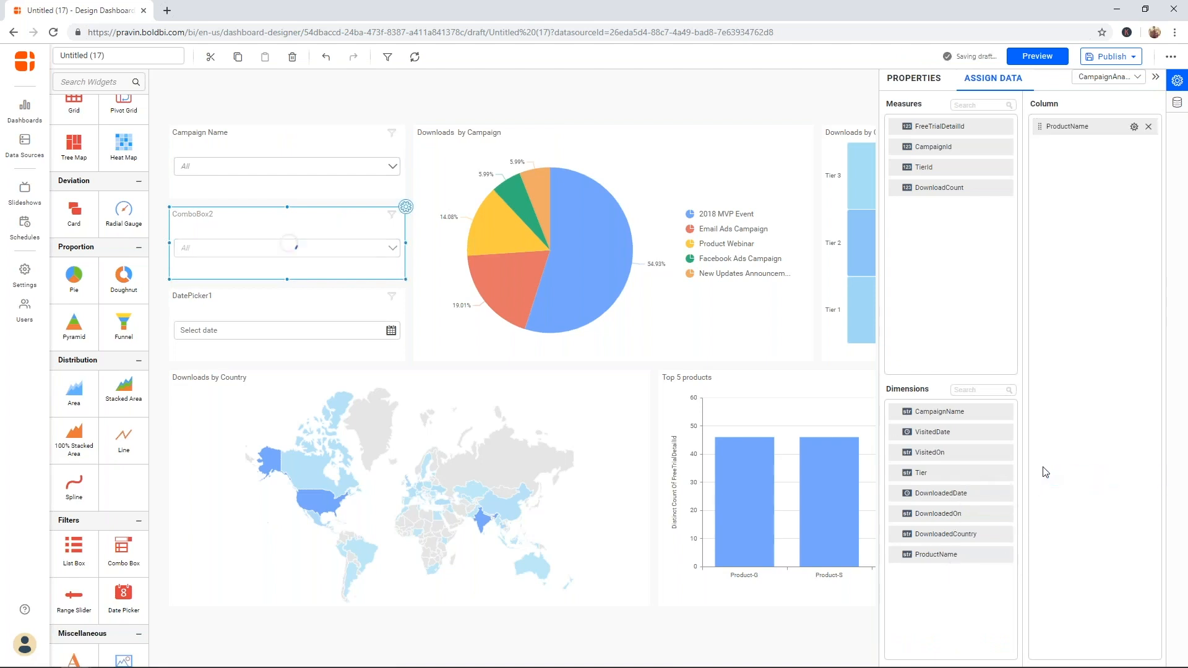
{"action": "left_click", "coordinate": [928, 83]}
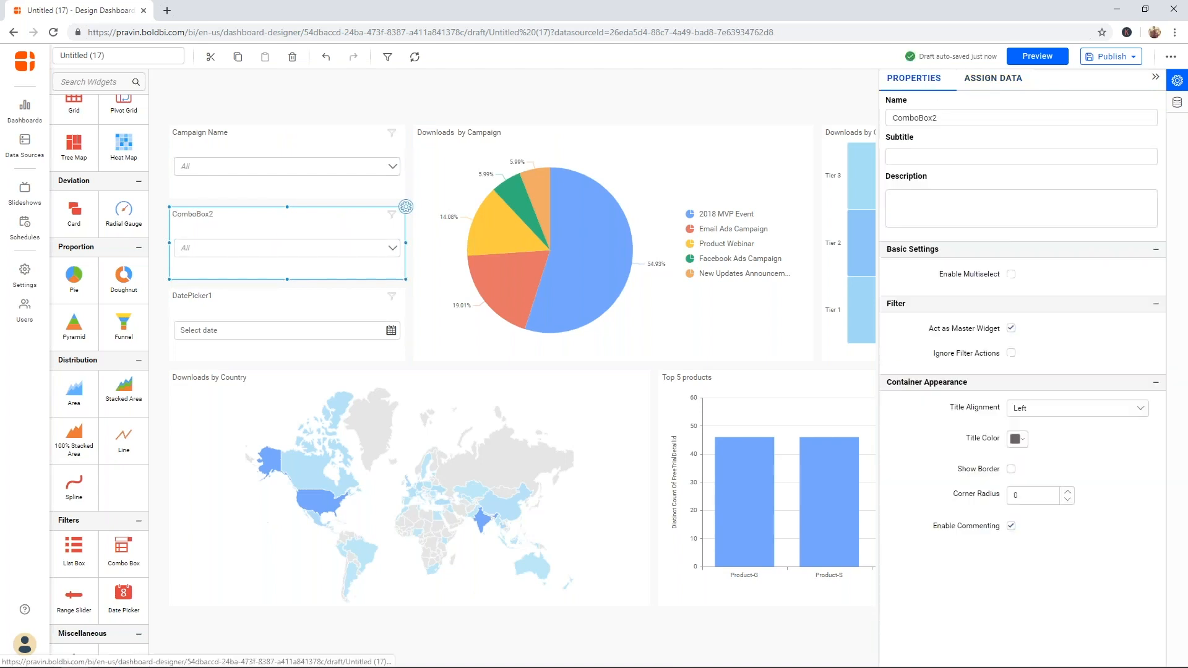
{"action": "left_click", "coordinate": [1011, 275]}
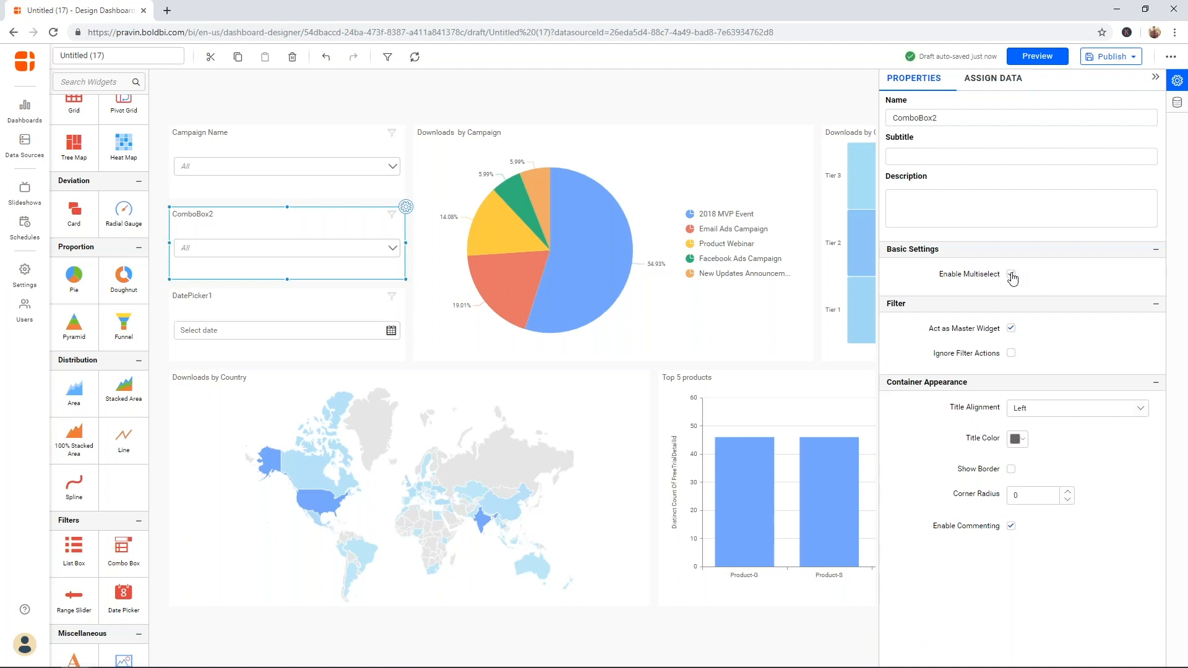
{"action": "double_click", "coordinate": [962, 116]}
{"action": "type", "text": "Prod"}
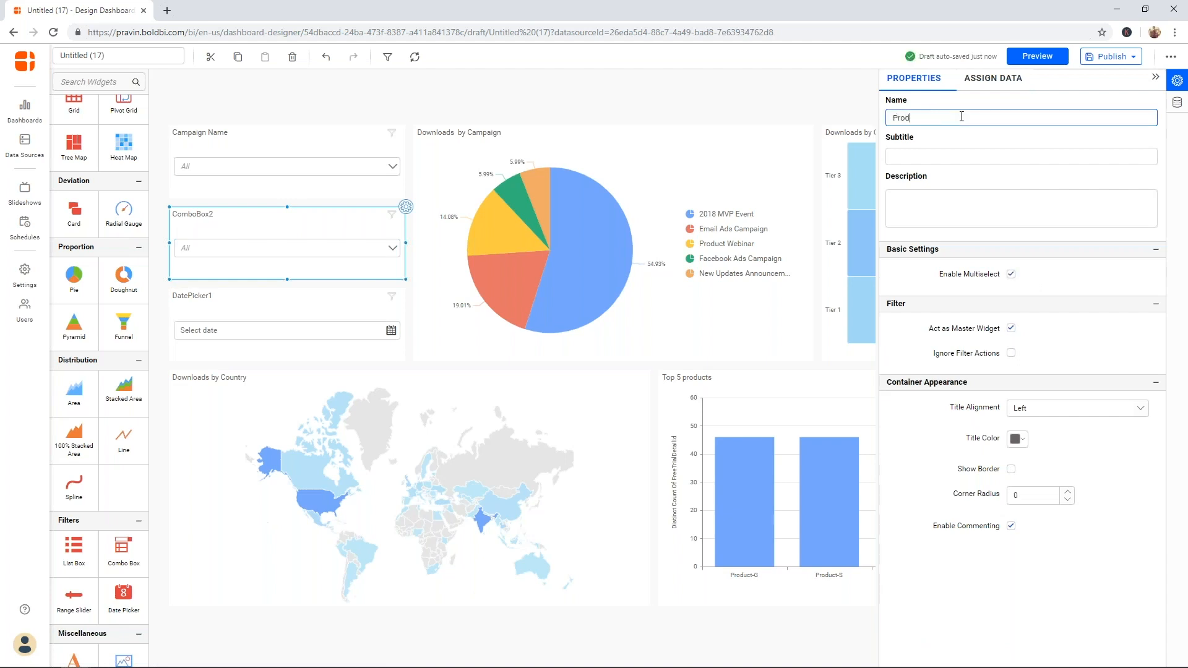
{"action": "type", "text": "uct Name"}
{"action": "left_click", "coordinate": [351, 304]}
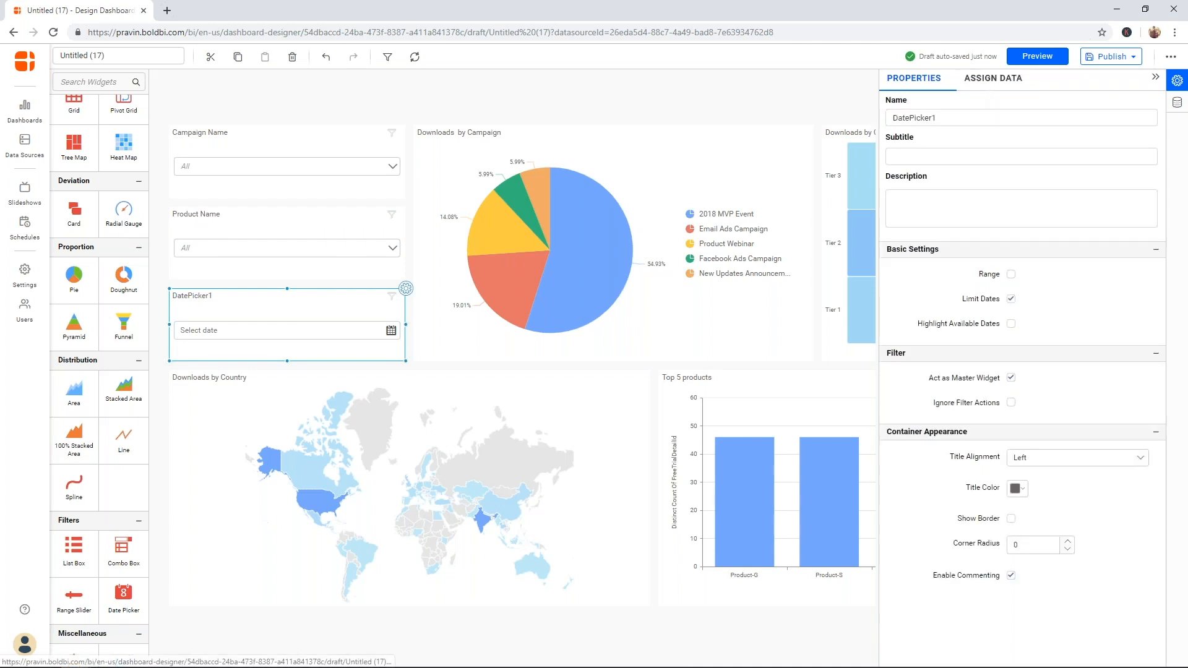
- Bind DatePicker1 to DownloadedDate as a range covering 9/15/2018–11/27/2018
{"action": "left_click", "coordinate": [993, 78]}
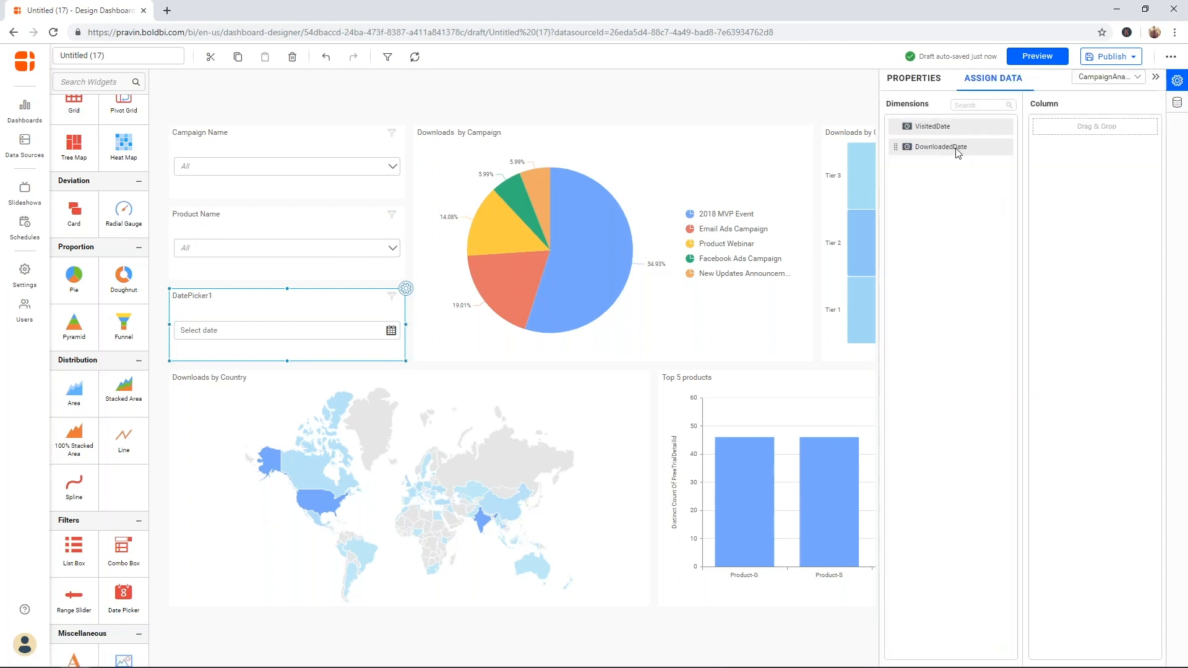
{"action": "left_click_drag", "start_coordinate": [957, 153], "coordinate": [1051, 160]}
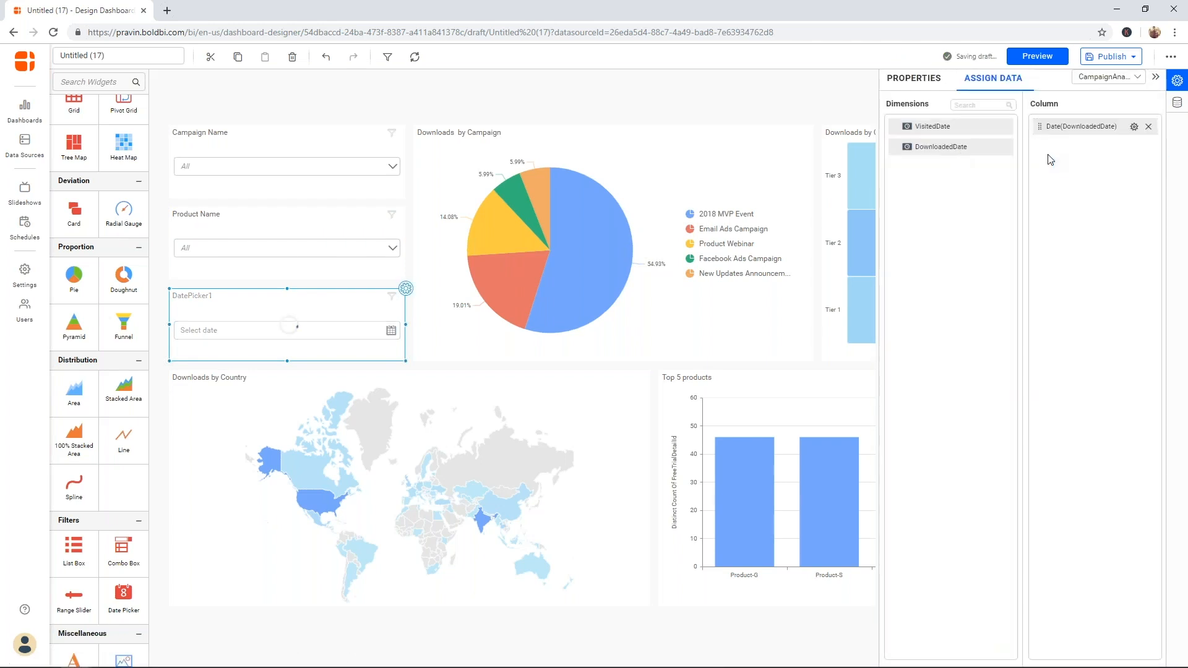
{"action": "left_click", "coordinate": [922, 79]}
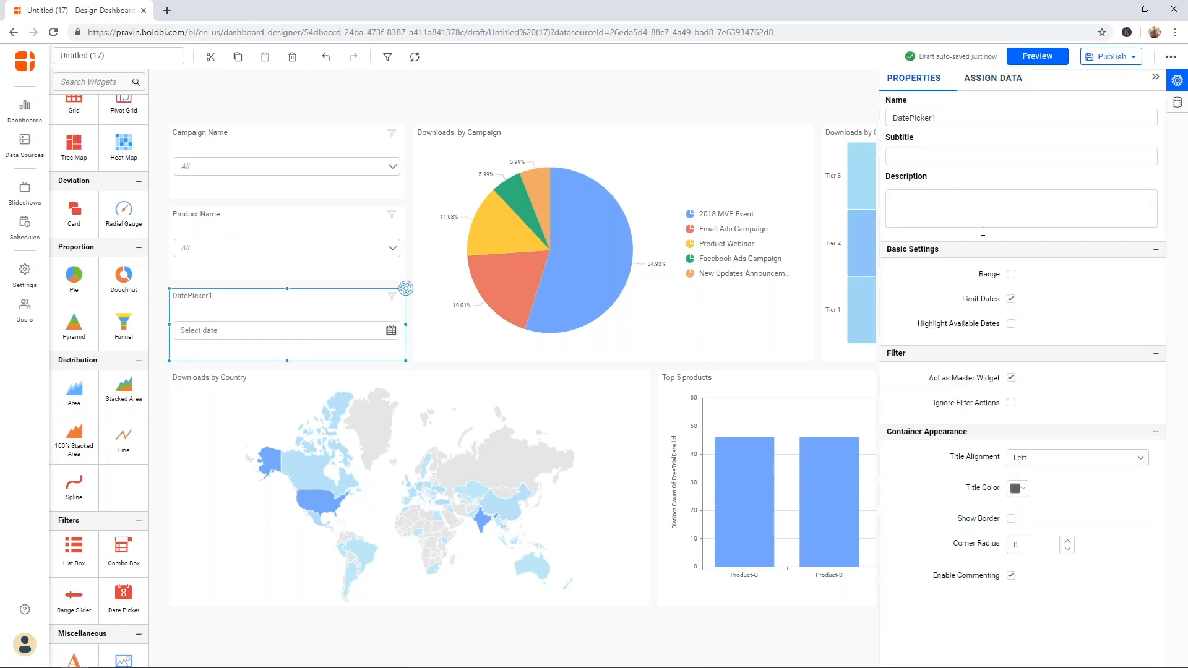
{"action": "left_click", "coordinate": [1010, 275]}
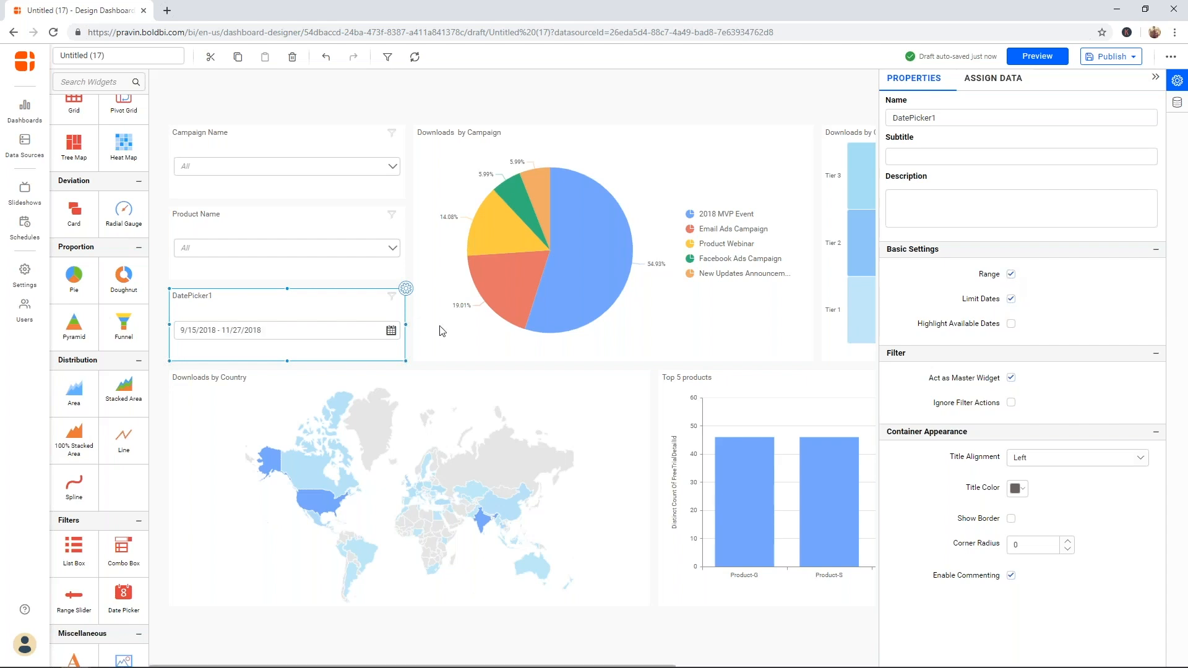
{"action": "left_click", "coordinate": [390, 330]}
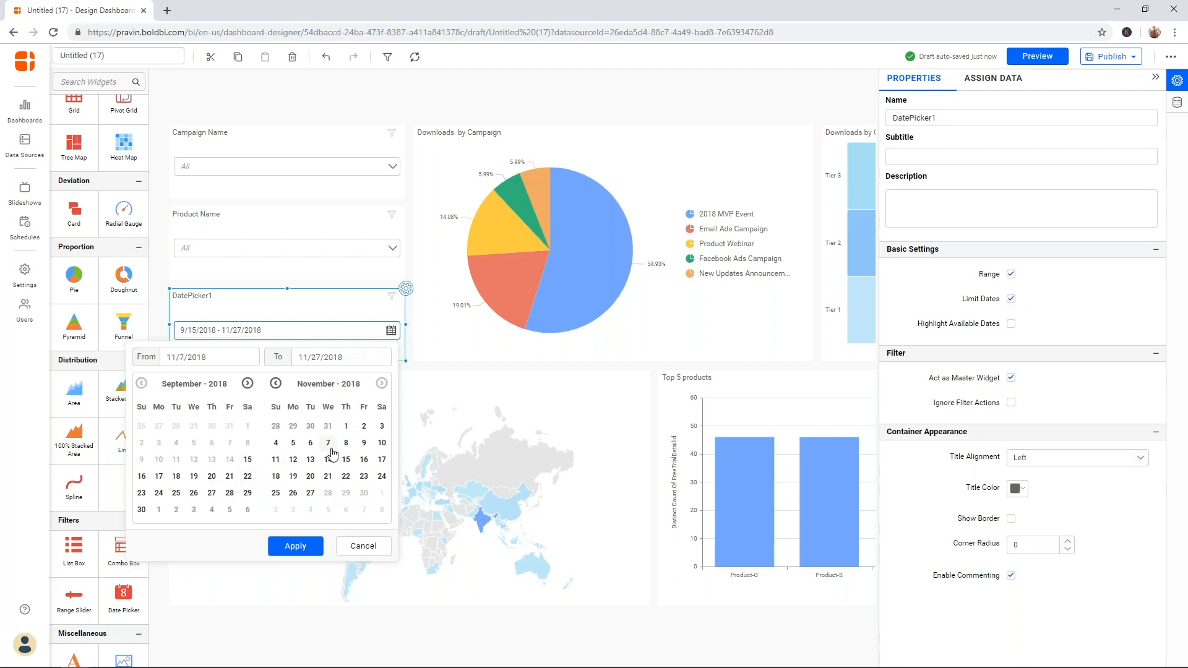
{"action": "left_click", "coordinate": [391, 331]}
- Rename the date picker to 'Downloaded Date' and collapse the settings panel
{"action": "left_click", "coordinate": [958, 113]}
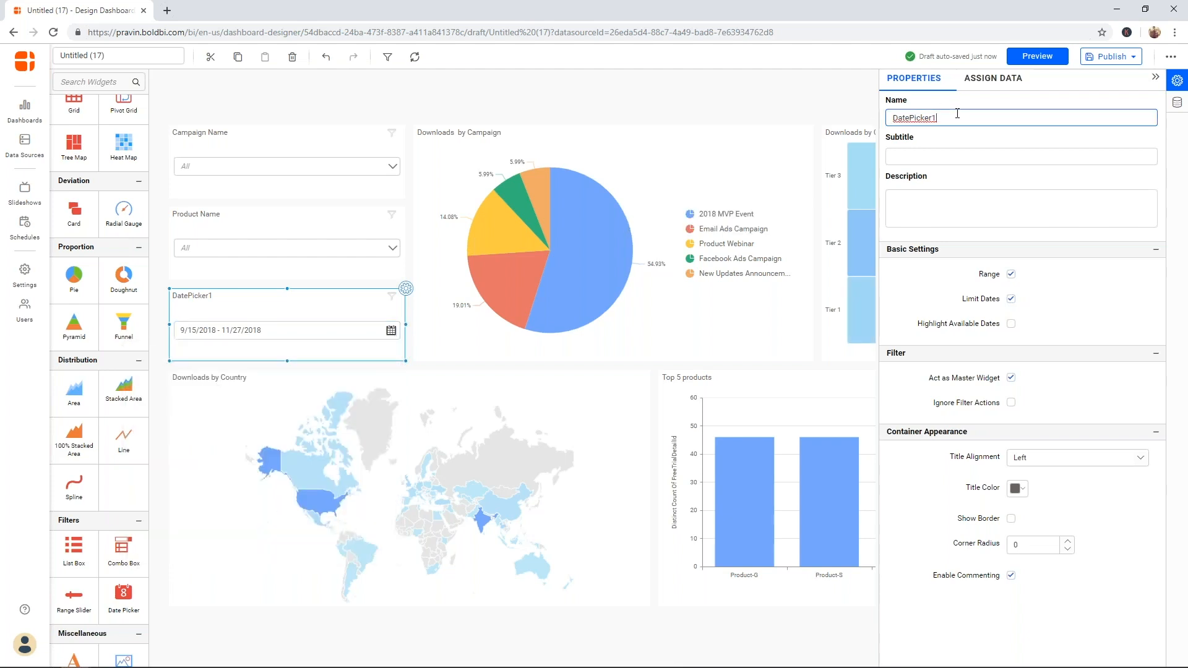
{"action": "key", "text": "ctrl+a"}
{"action": "type", "text": "Downloaded"}
{"action": "left_click", "coordinate": [1154, 78]}
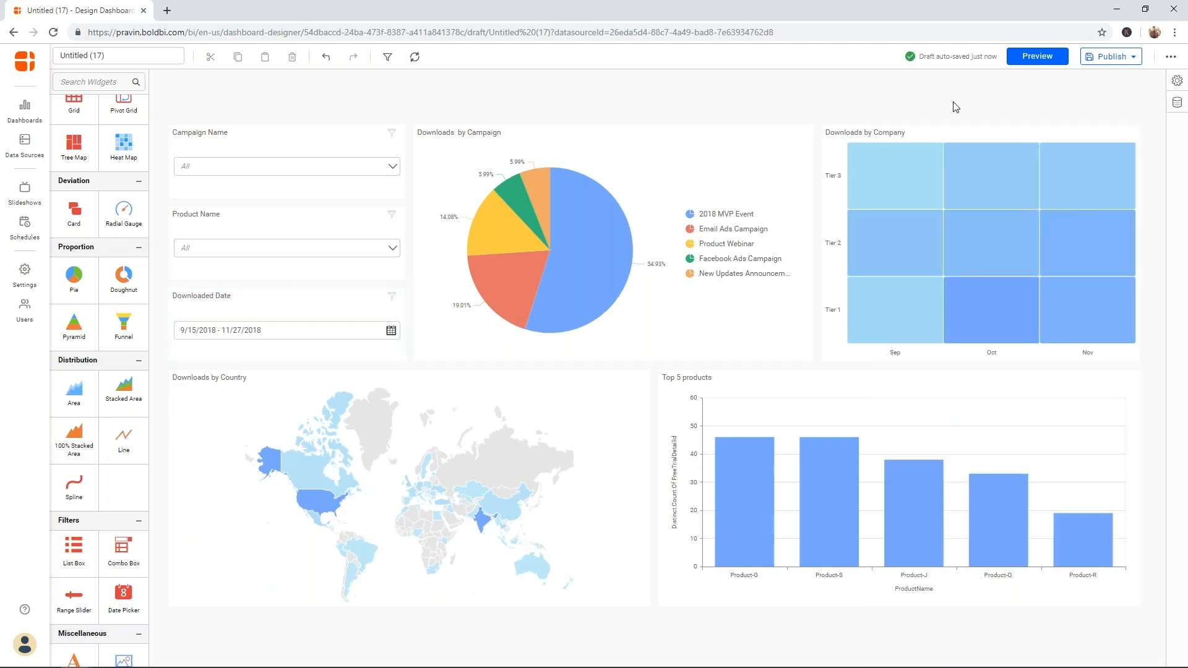
- In Preview, check 2018 MVP Event, Email Ads, Facebook Ads and Generals Ads in Campaign Name
{"action": "left_click", "coordinate": [1032, 57]}
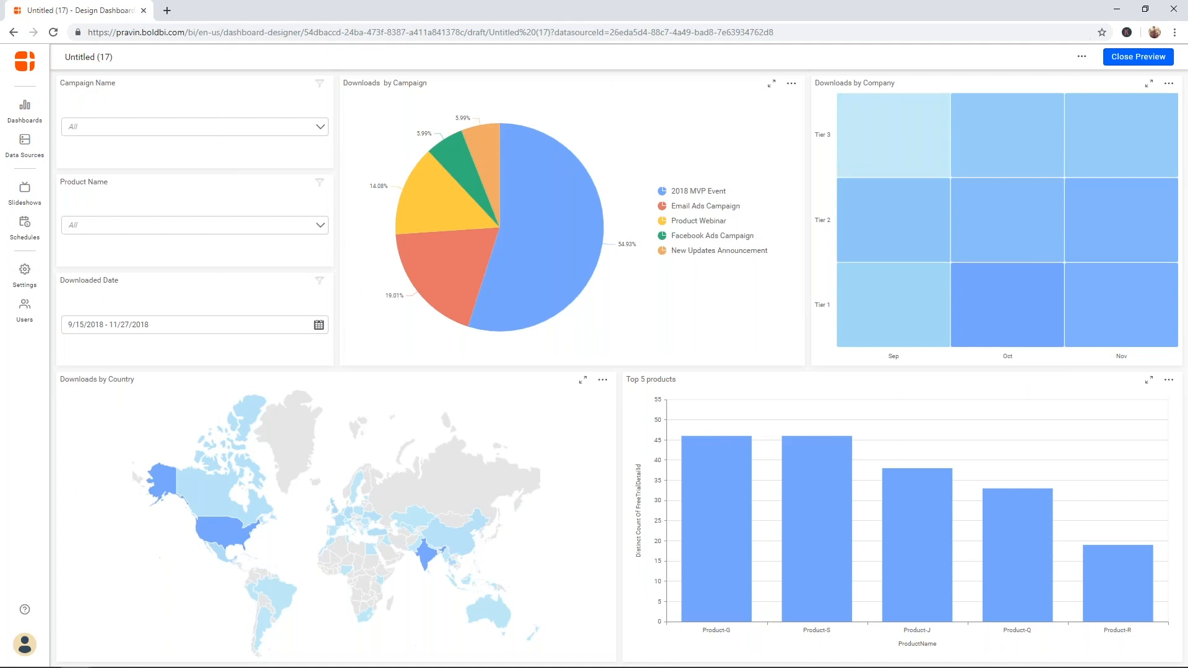
{"action": "left_click", "coordinate": [102, 126]}
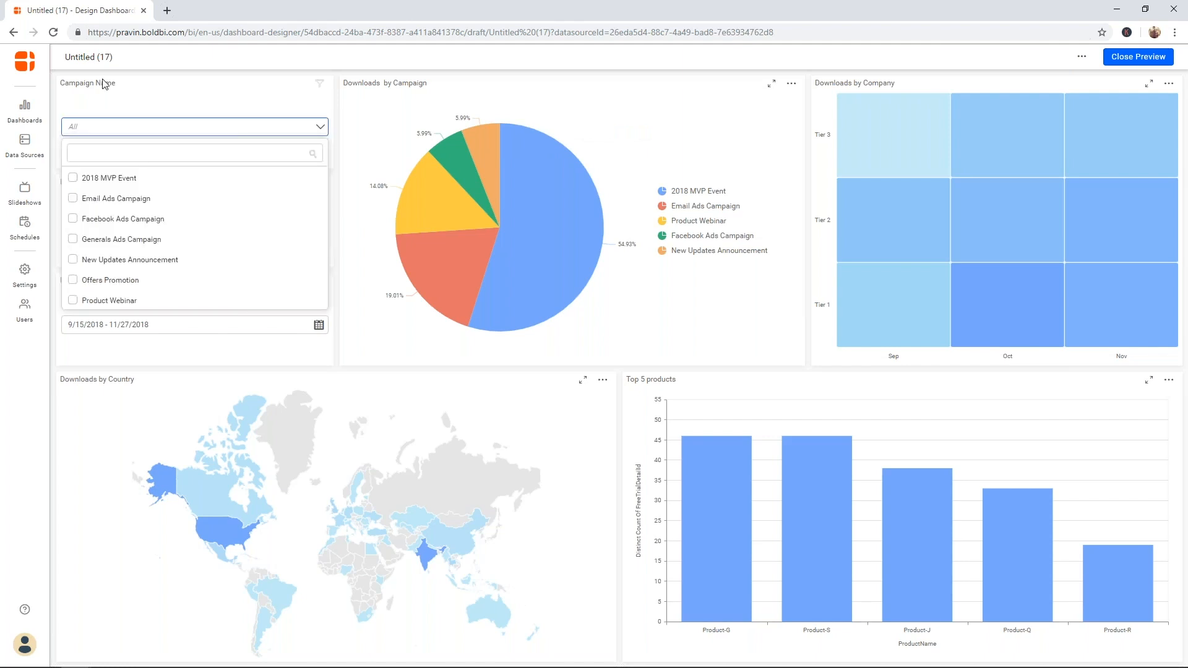
{"action": "left_click", "coordinate": [72, 177]}
{"action": "left_click", "coordinate": [72, 198]}
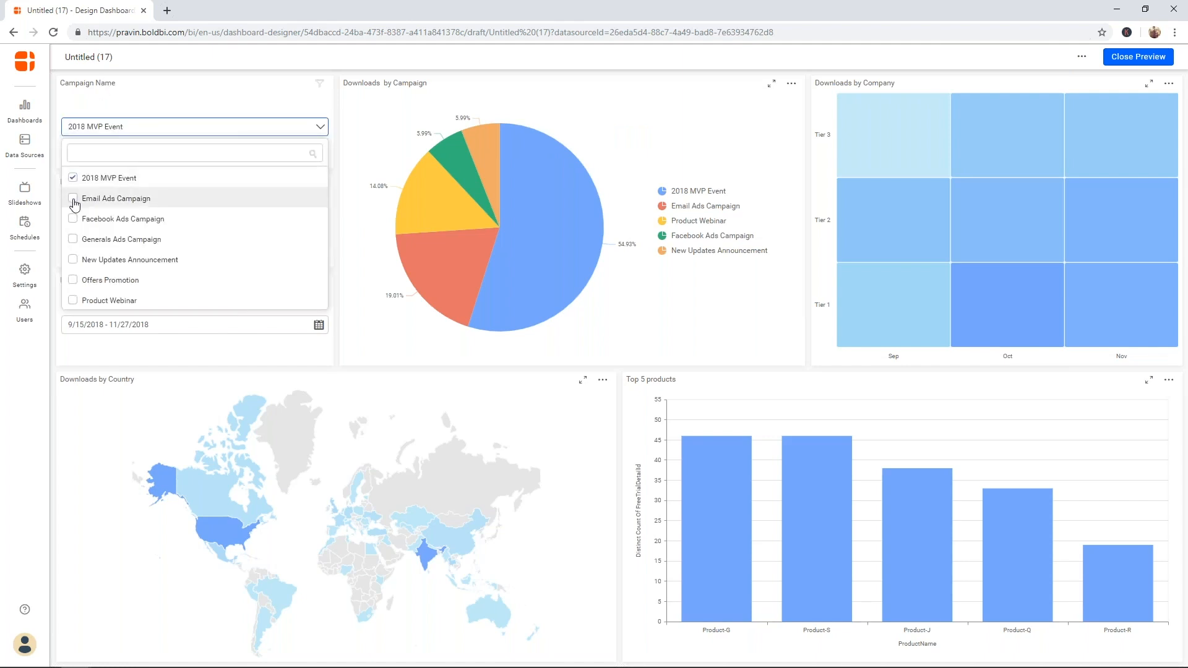
{"action": "left_click", "coordinate": [72, 218]}
{"action": "left_click", "coordinate": [72, 239]}
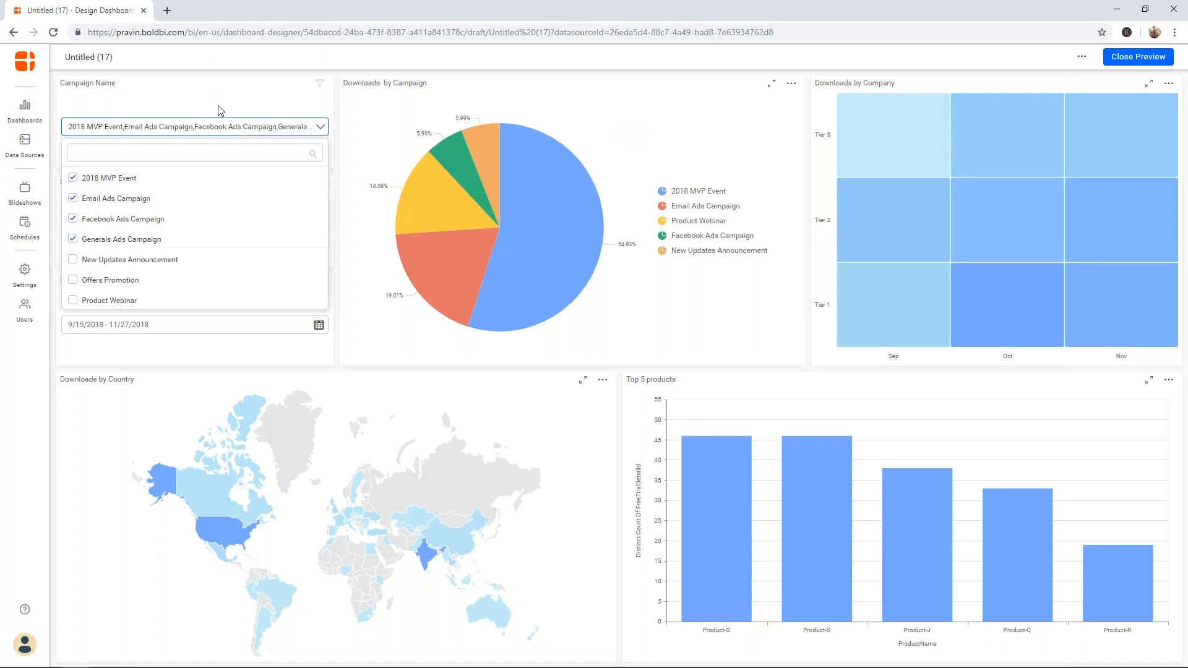
{"action": "left_click", "coordinate": [270, 77]}
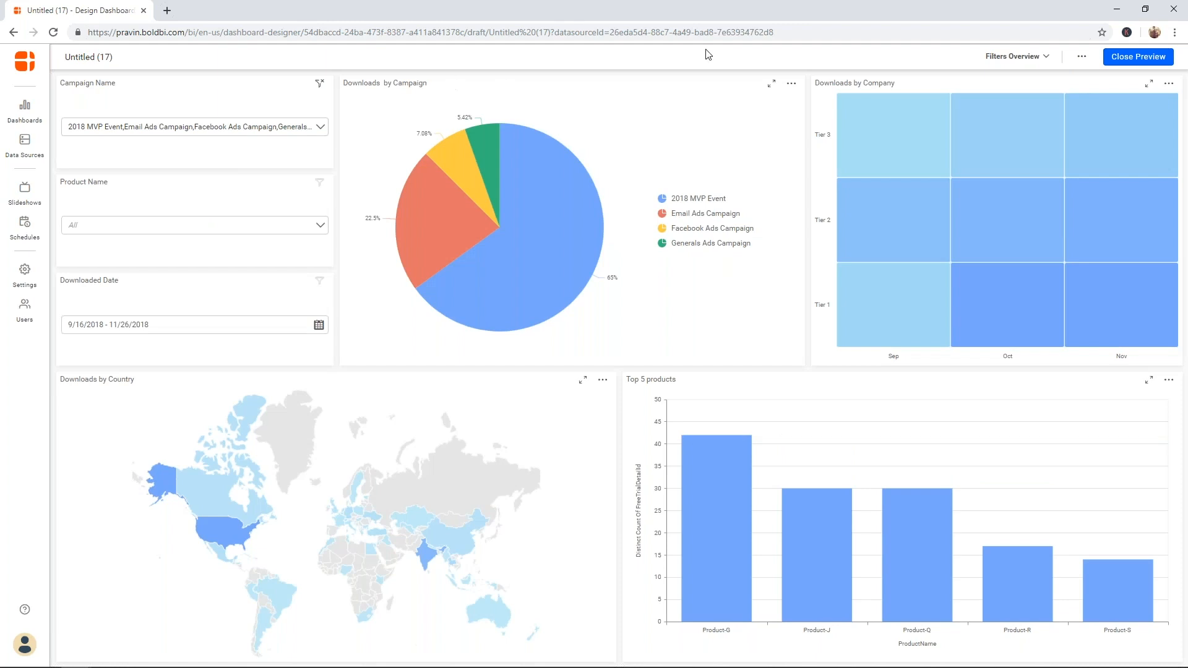
- Review the Filters Overview, then close the preview to return to the designer
{"action": "left_click", "coordinate": [1045, 60]}
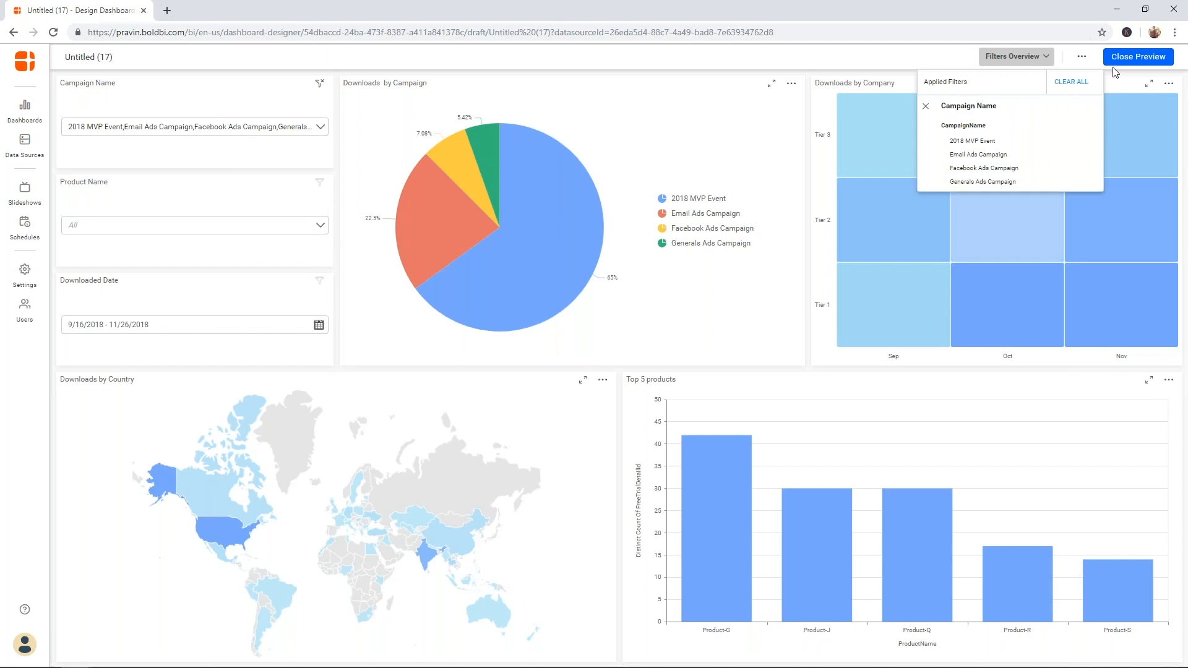
{"action": "left_click", "coordinate": [1146, 61]}
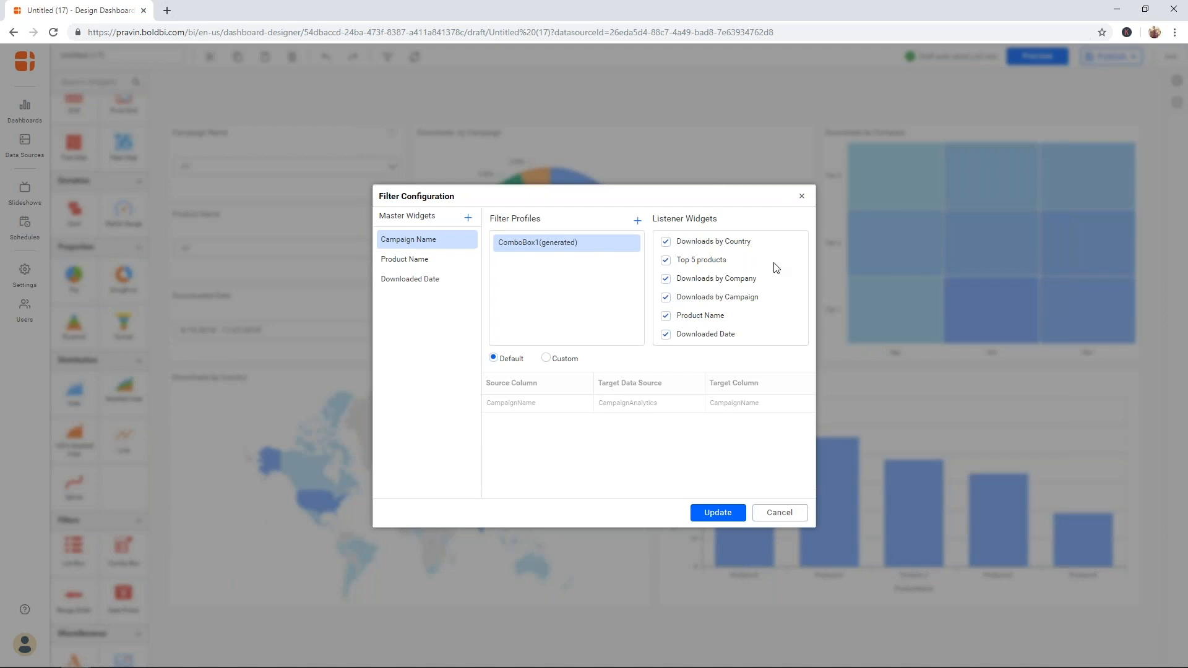
- Uncheck every Campaign Name listener except Downloads by Campaign, update, and preview the dashboard
{"action": "left_click", "coordinate": [666, 279]}
{"action": "left_click", "coordinate": [668, 261]}
{"action": "left_click", "coordinate": [667, 242]}
{"action": "left_click", "coordinate": [666, 316]}
{"action": "left_click", "coordinate": [667, 334]}
{"action": "left_click", "coordinate": [726, 514]}
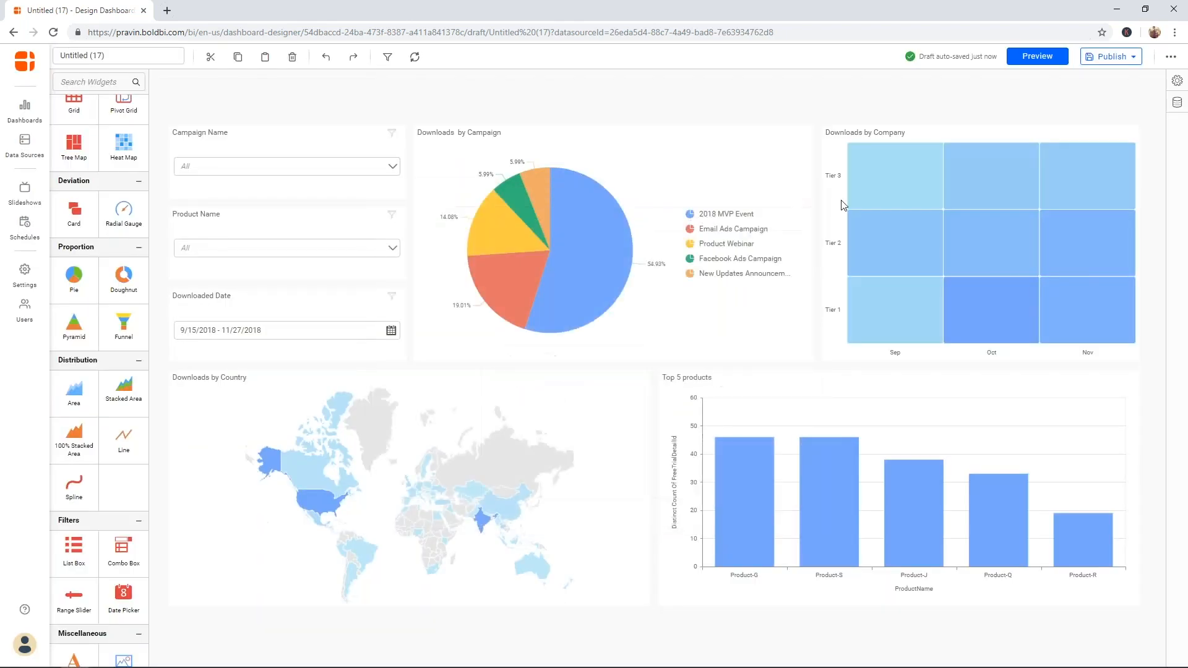
{"action": "mouse_move", "coordinate": [879, 163]}
{"action": "left_click", "coordinate": [1046, 56]}
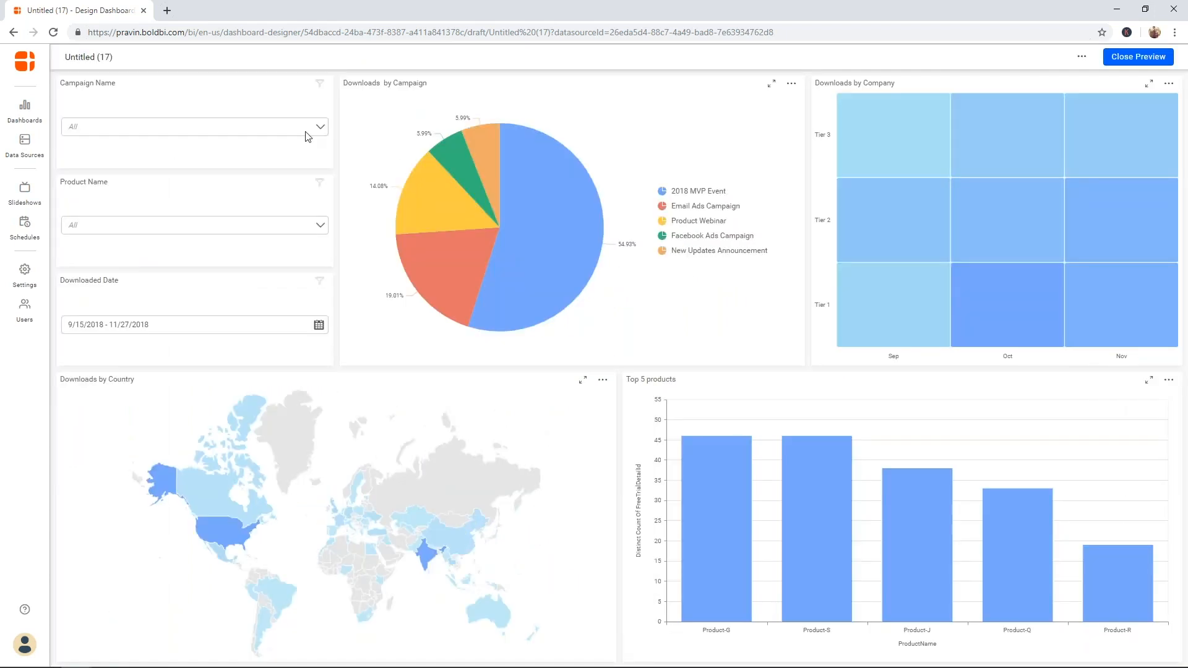
- Filter the preview to four campaigns, confirm only the pie narrows, then close the preview
{"action": "left_click", "coordinate": [306, 130]}
{"action": "left_click", "coordinate": [243, 177]}
{"action": "left_click", "coordinate": [184, 219]}
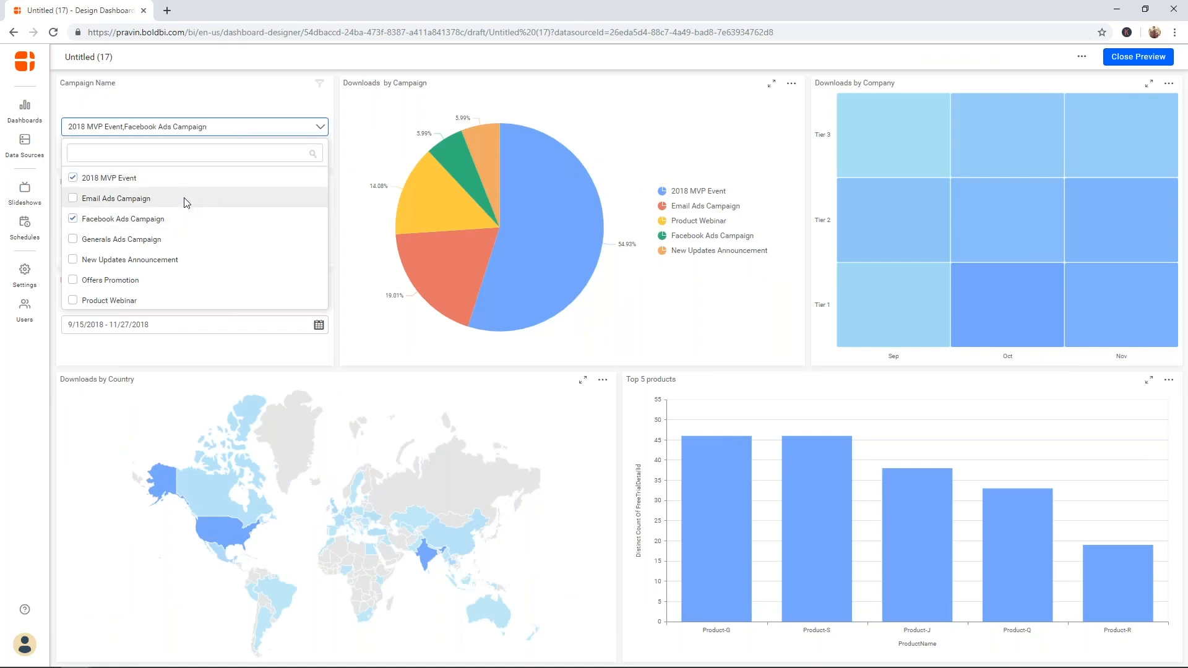
{"action": "left_click", "coordinate": [184, 198]}
{"action": "left_click", "coordinate": [174, 239]}
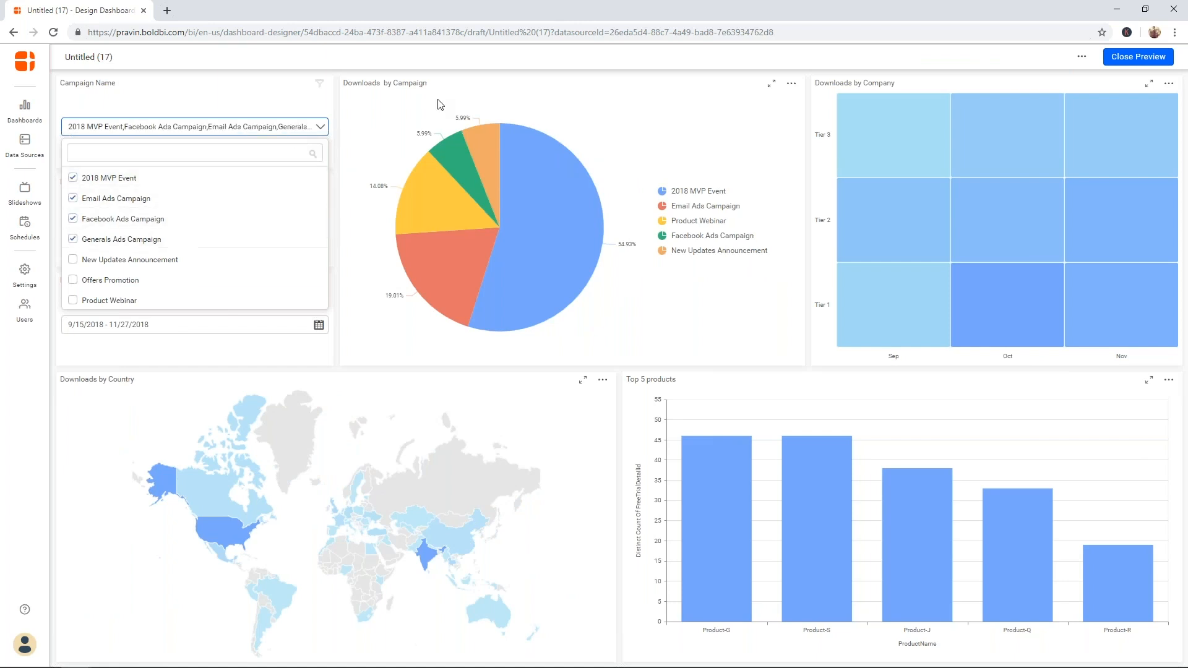
{"action": "left_click", "coordinate": [520, 73]}
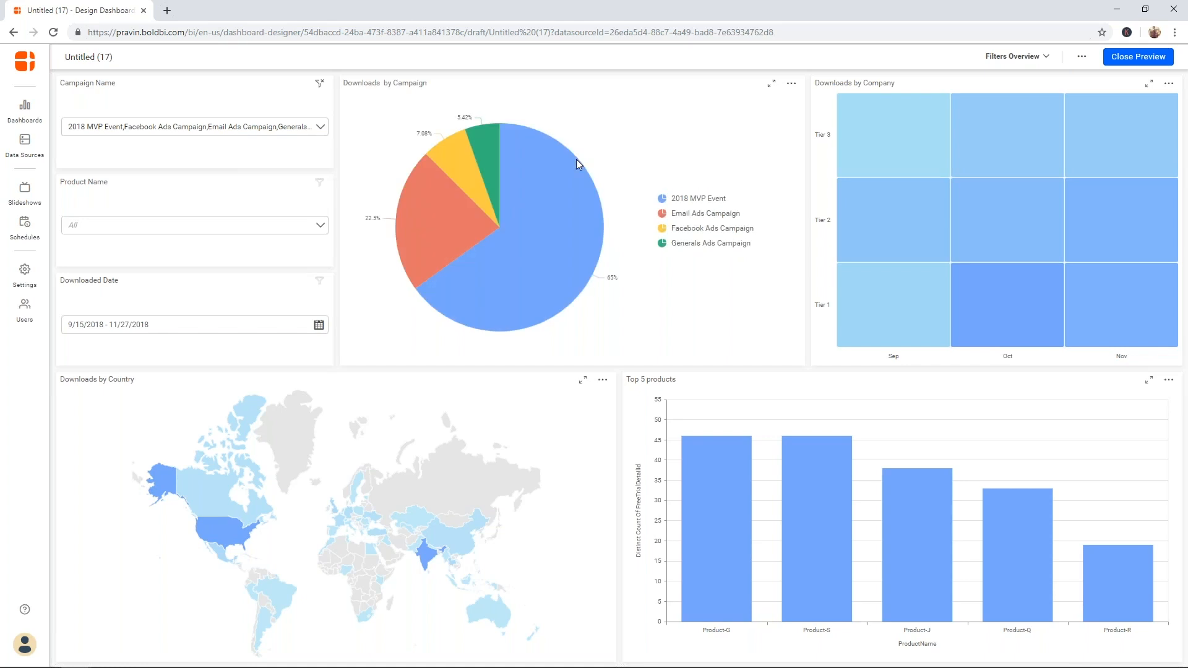
{"action": "mouse_move", "coordinate": [552, 162]}
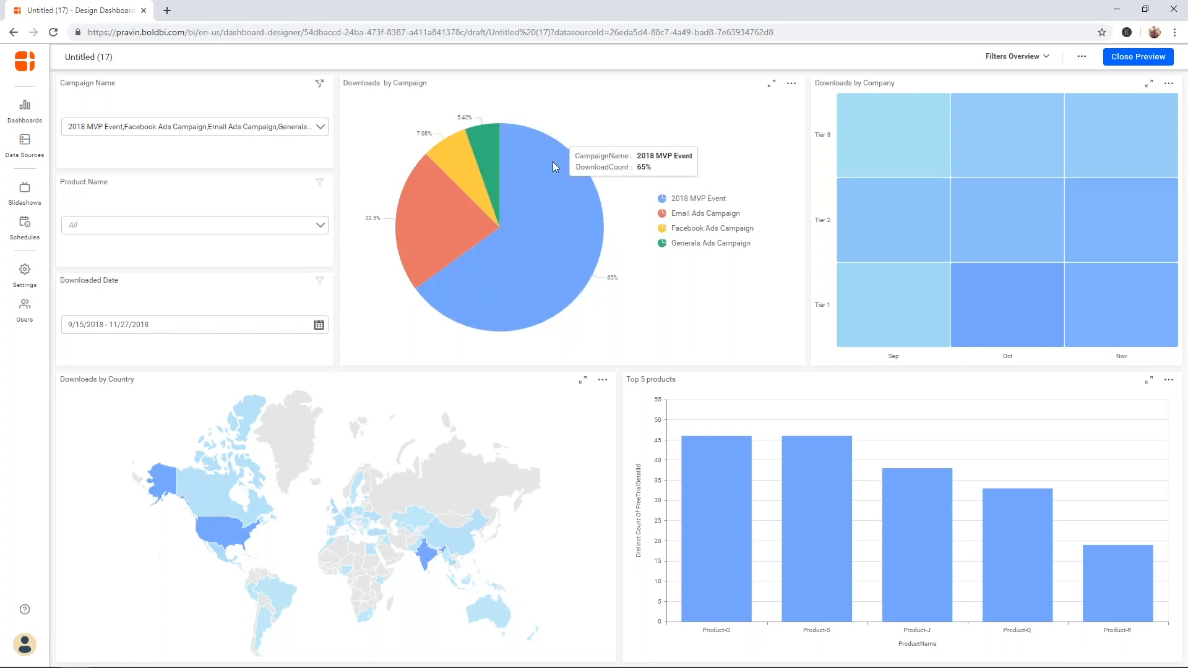
{"action": "left_click", "coordinate": [1138, 57]}
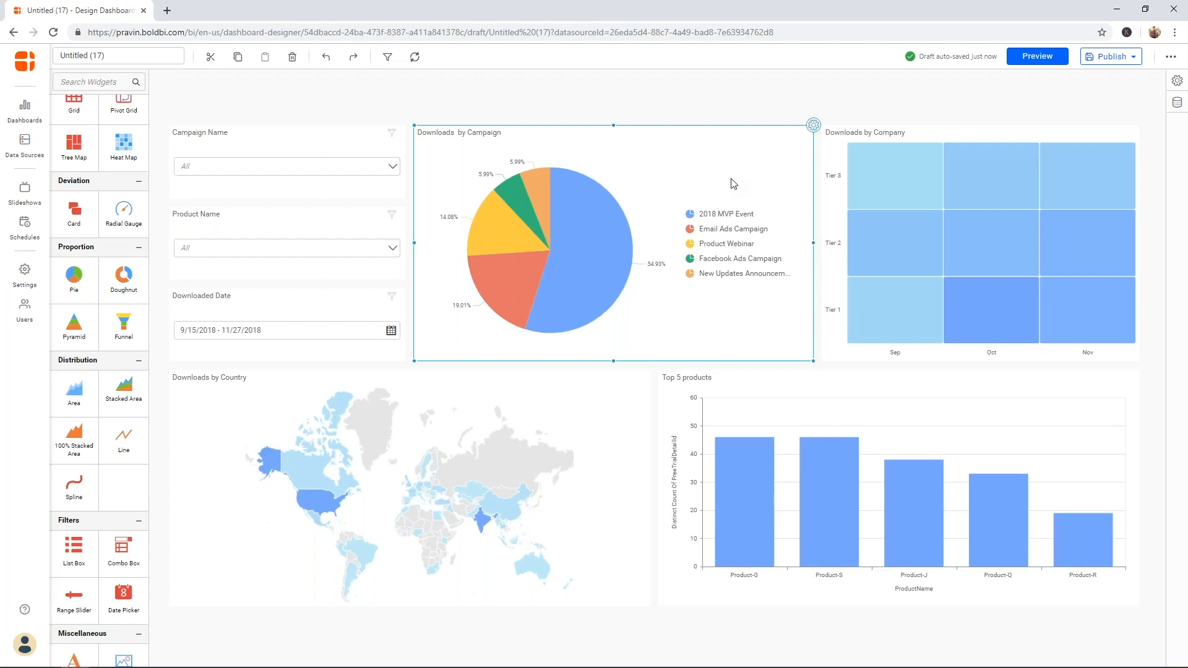
- Publish the dashboard under the Support category with the name 'CampaignDashboard'
{"action": "left_click", "coordinate": [1112, 56]}
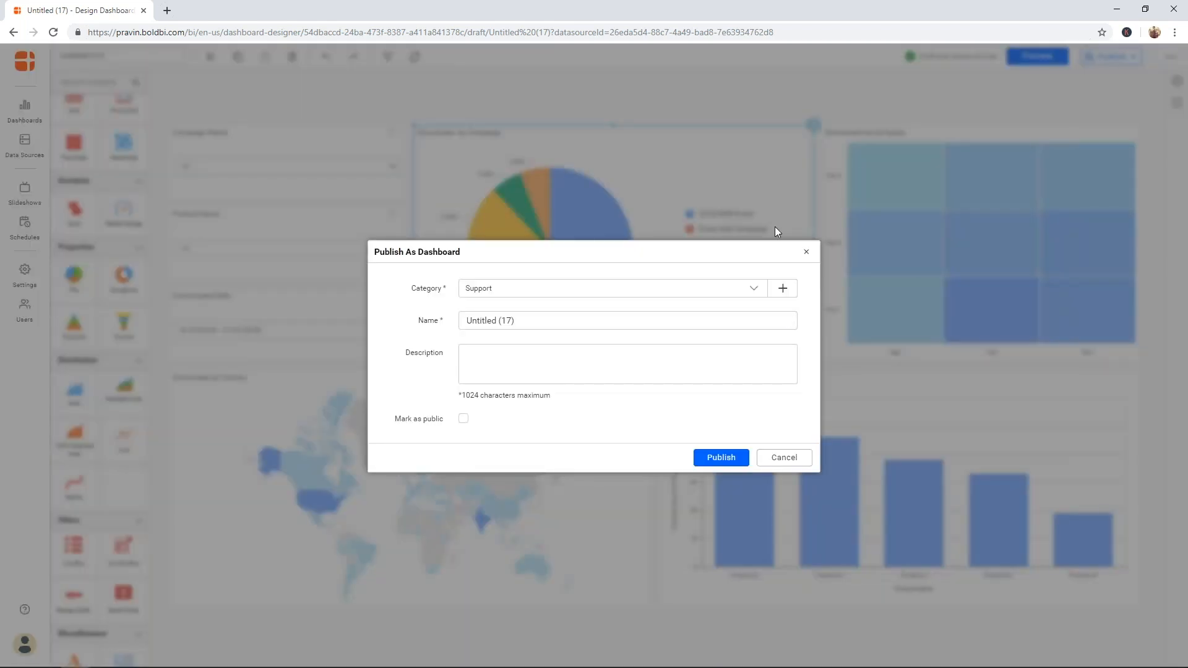
{"action": "left_click", "coordinate": [578, 295]}
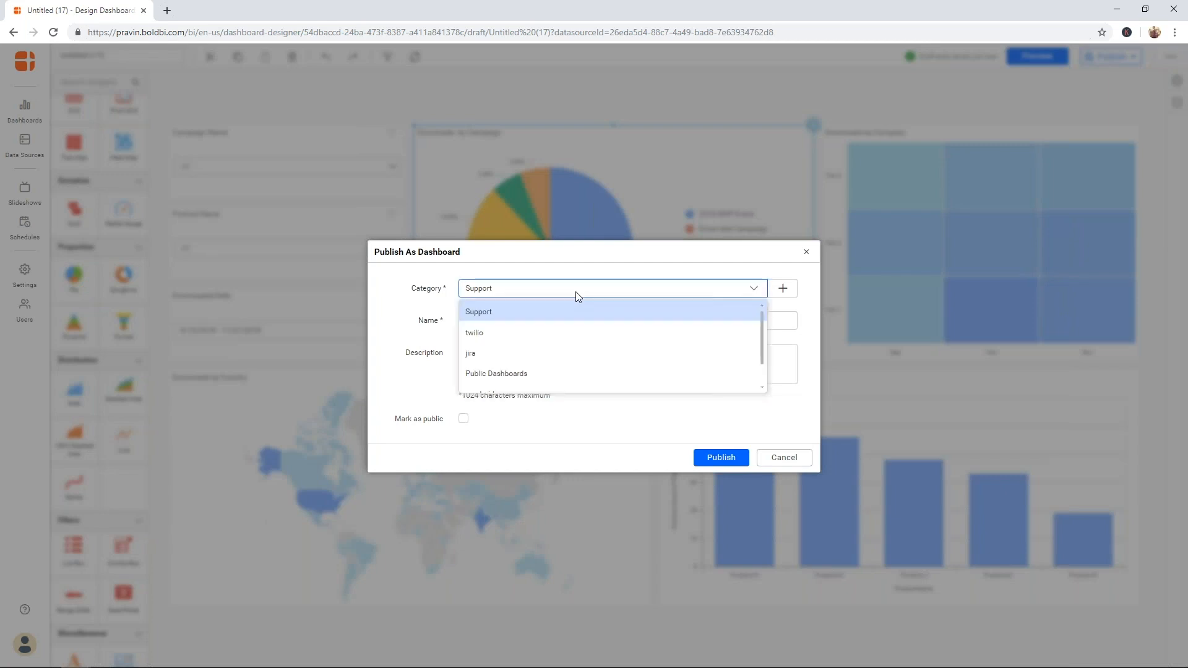
{"action": "left_click", "coordinate": [703, 322]}
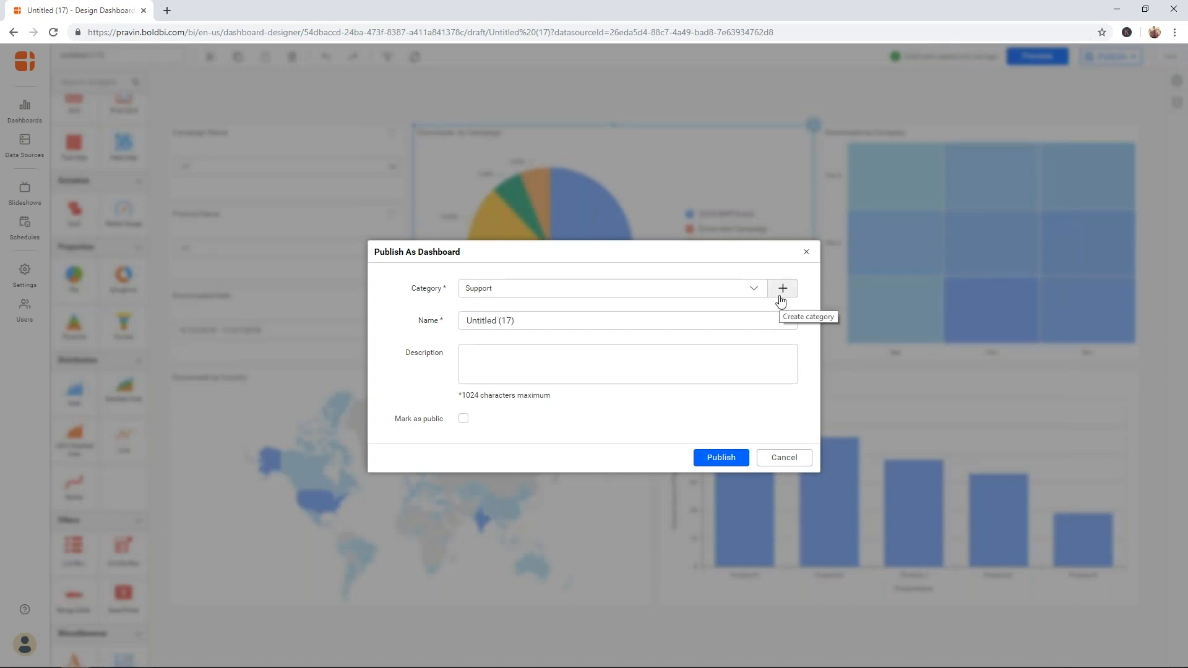
{"action": "triple_click", "coordinate": [671, 319]}
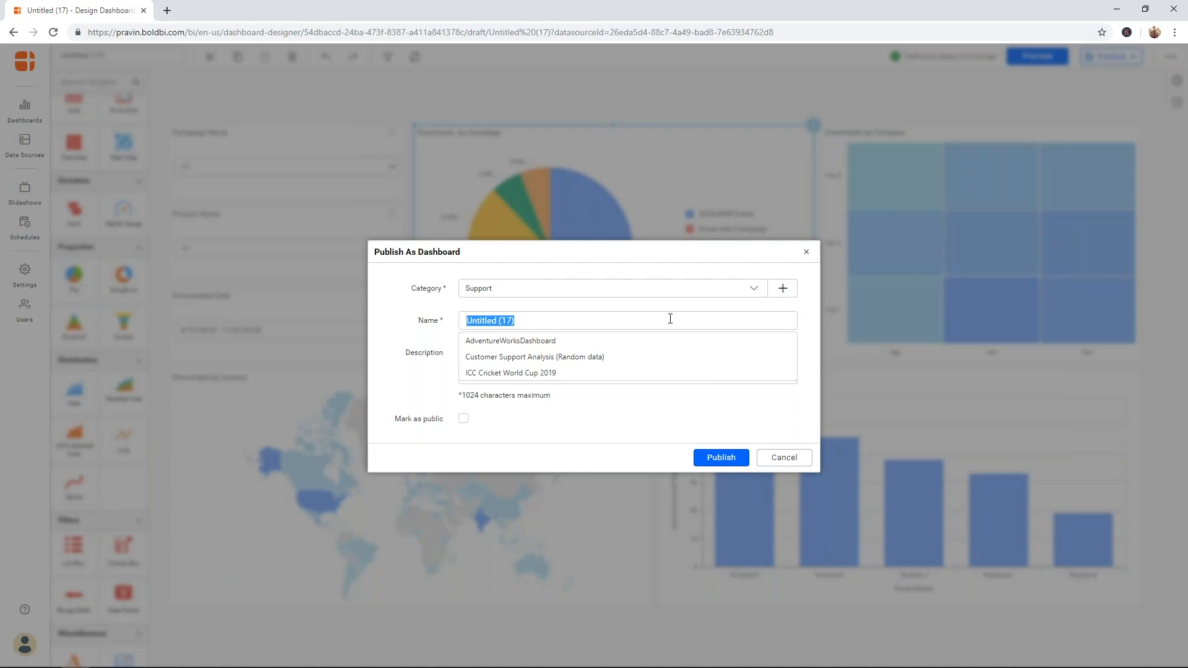
{"action": "type", "text": "Campai"}
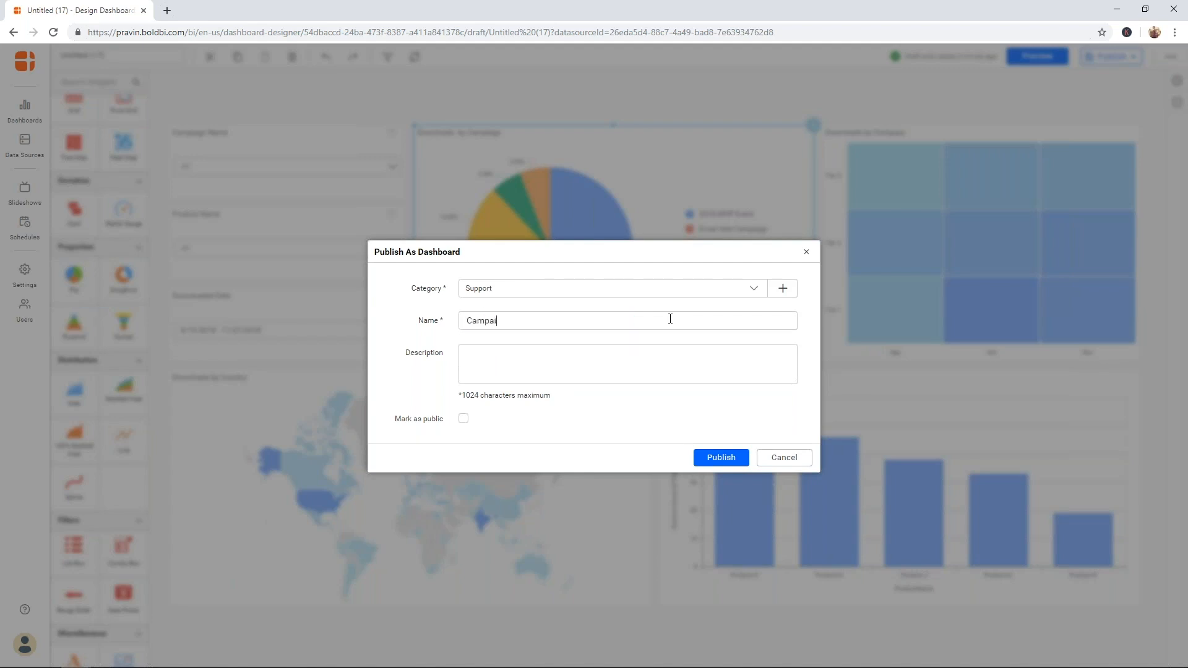
{"action": "type", "text": "gnDashboards"}
{"action": "left_click", "coordinate": [554, 372]}
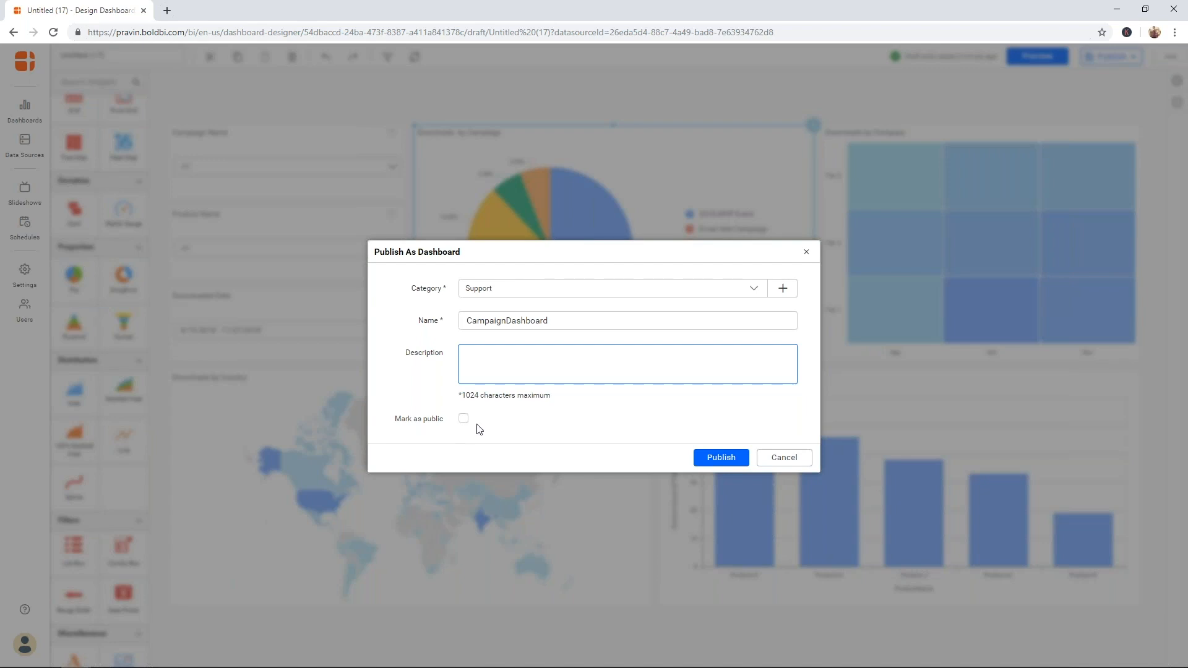
{"action": "left_click", "coordinate": [734, 464]}
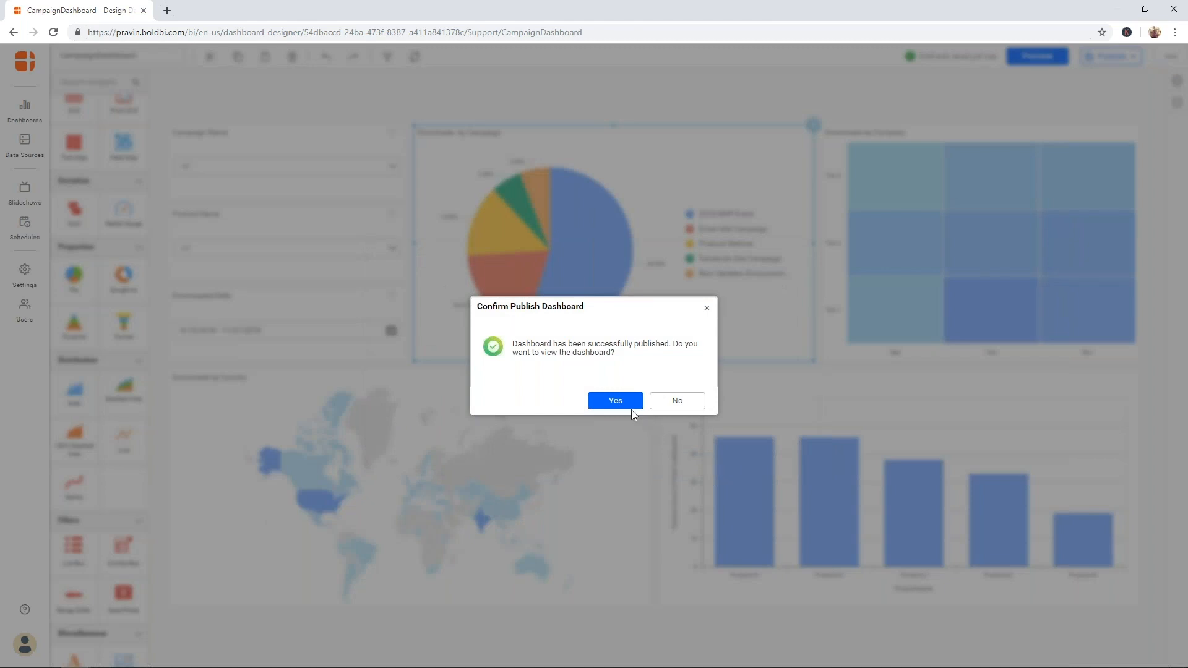
- View the newly published CampaignDashboard and reopen it in the designer
{"action": "left_click", "coordinate": [620, 402]}
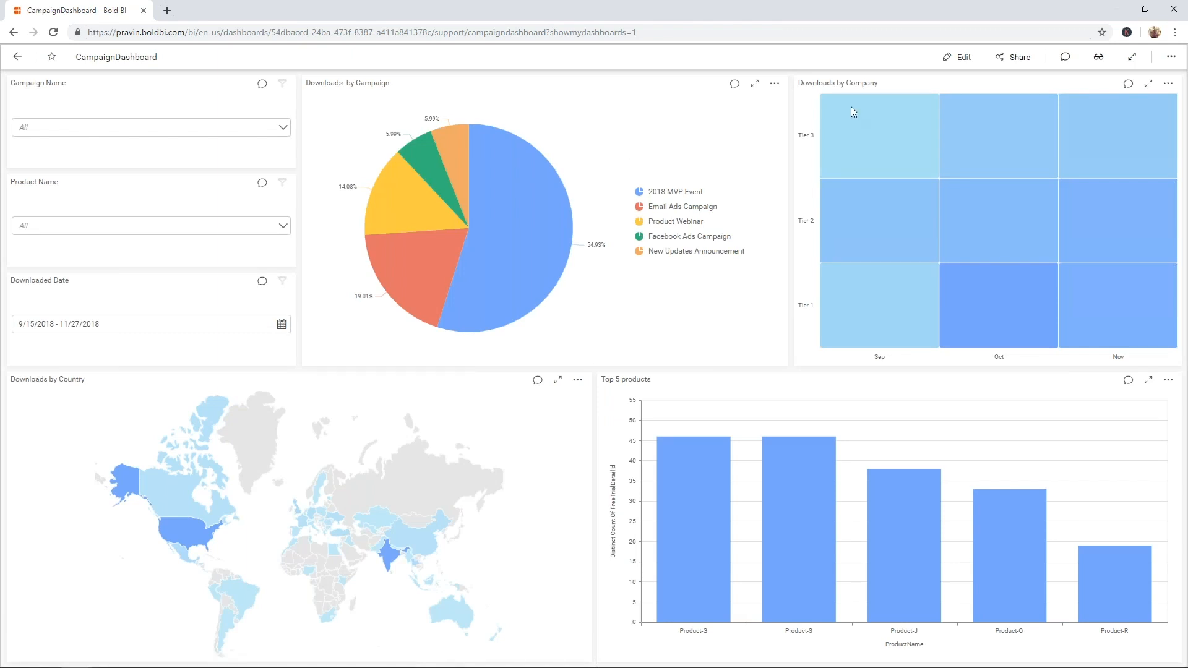
{"action": "mouse_move", "coordinate": [866, 104]}
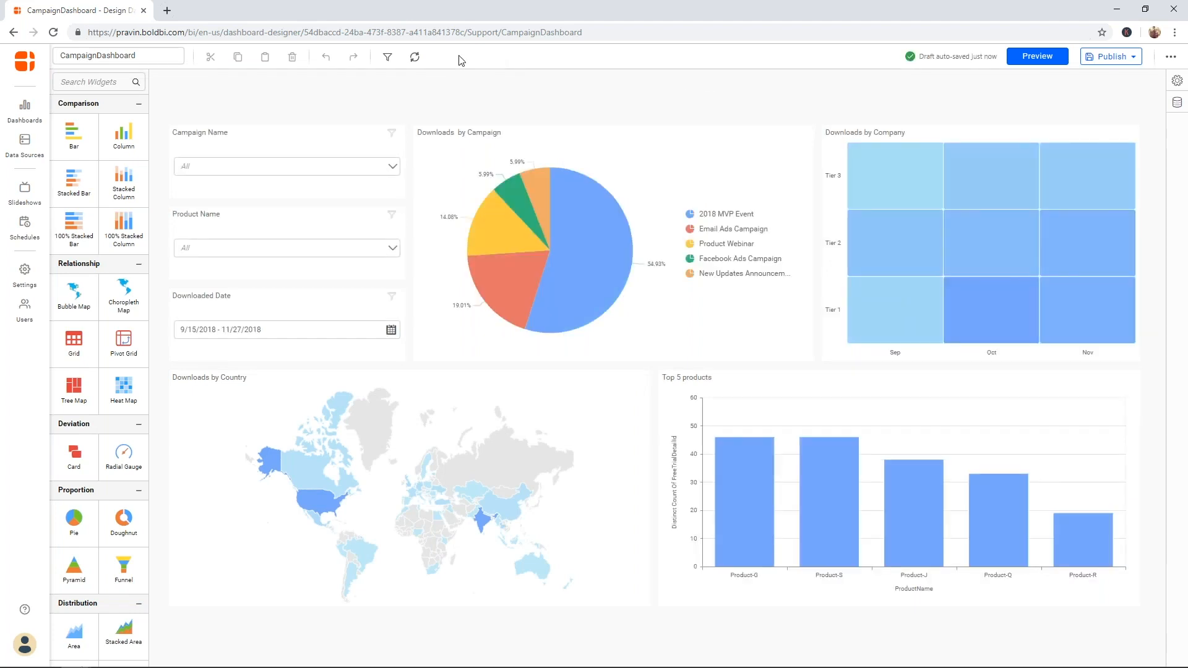
- Enable 00:00:30 auto refresh, then publish CampaignDashboard again as version 2
{"action": "left_click", "coordinate": [415, 57]}
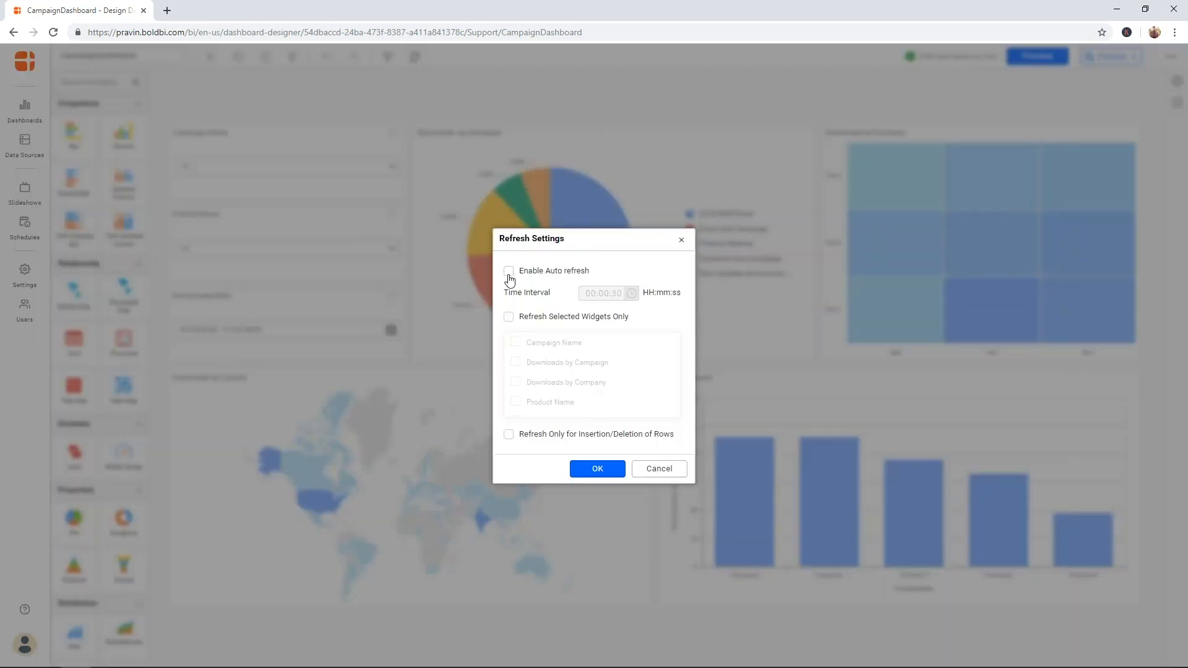
{"action": "left_click", "coordinate": [509, 272]}
{"action": "left_click", "coordinate": [681, 241]}
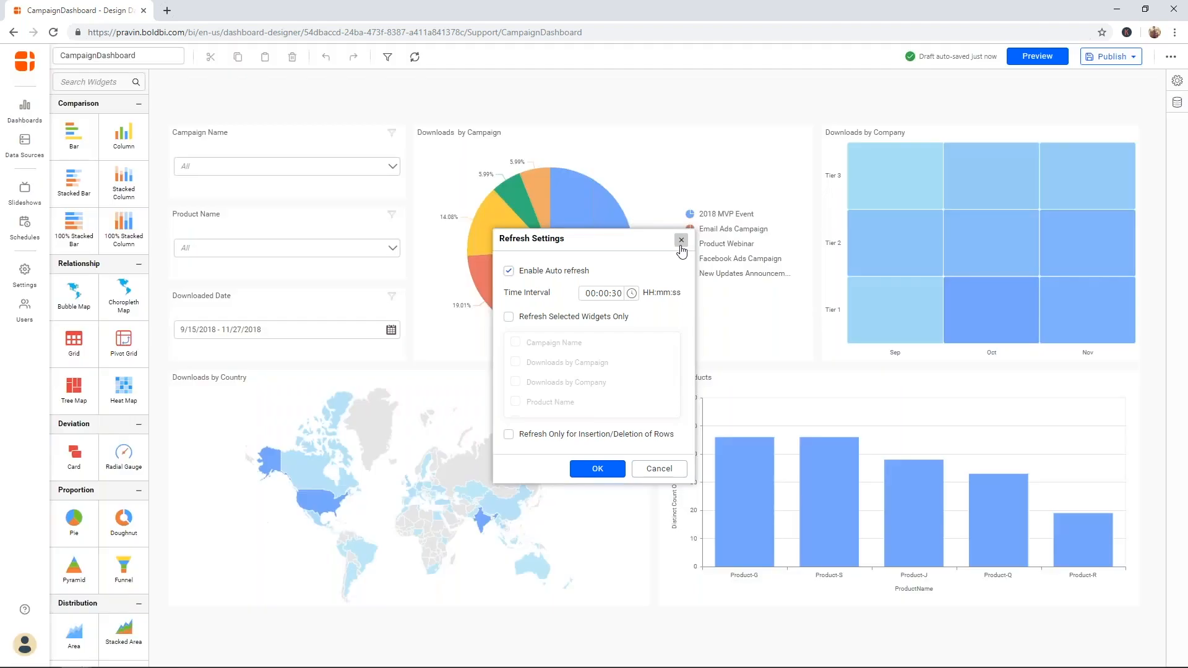
{"action": "left_click", "coordinate": [1104, 61]}
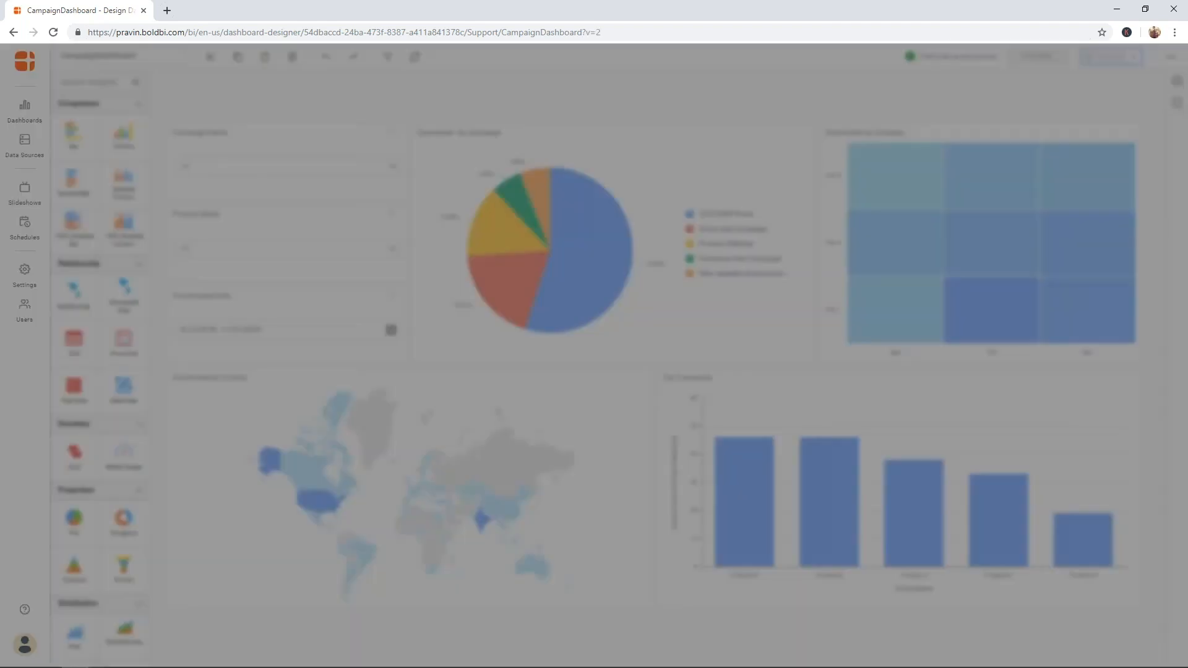
{"action": "left_click", "coordinate": [616, 401]}
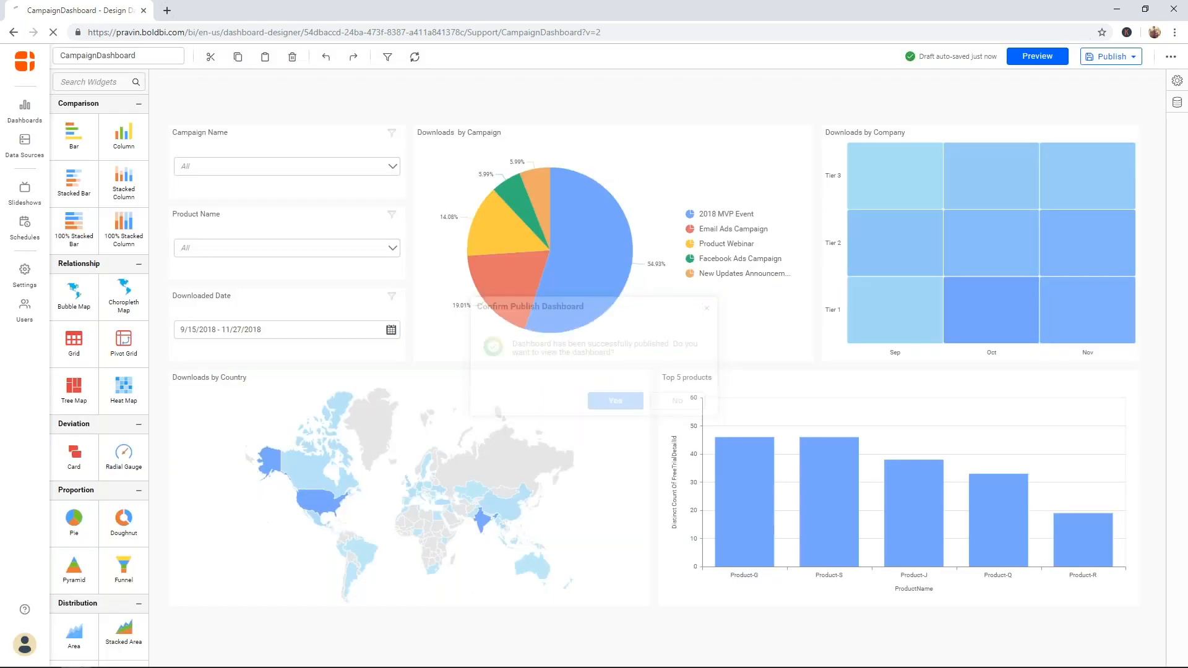
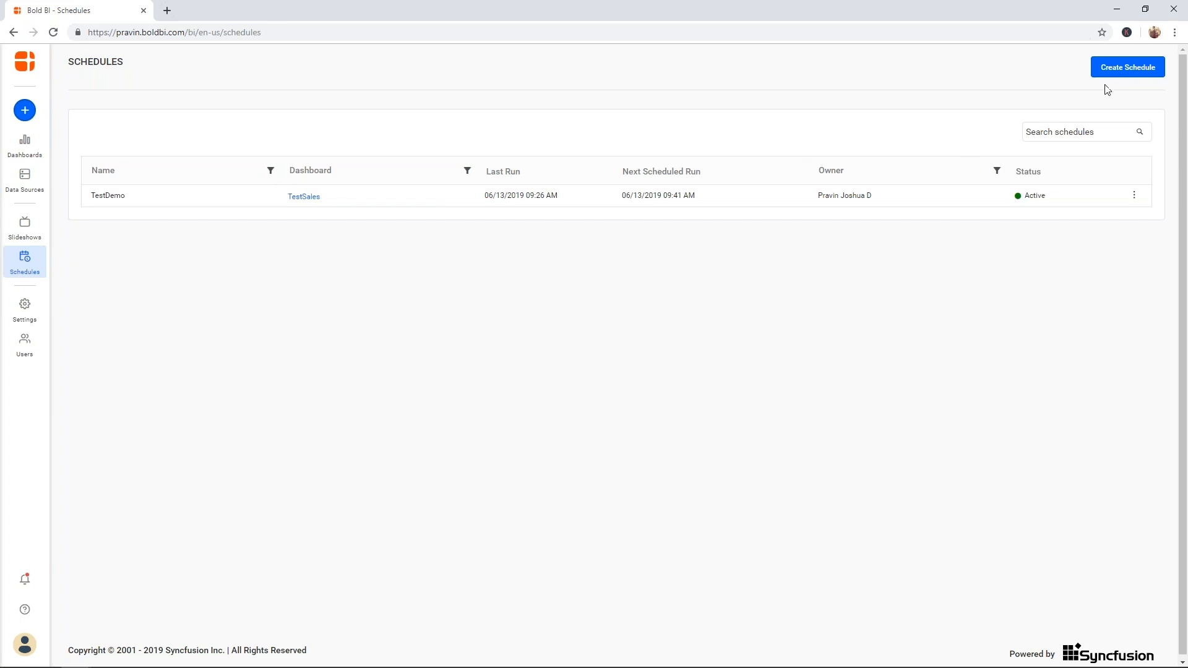
- Begin a schedule for the Support category's CampaignDashboard, all tabs, named DemoSchedule
{"action": "left_click", "coordinate": [1121, 79]}
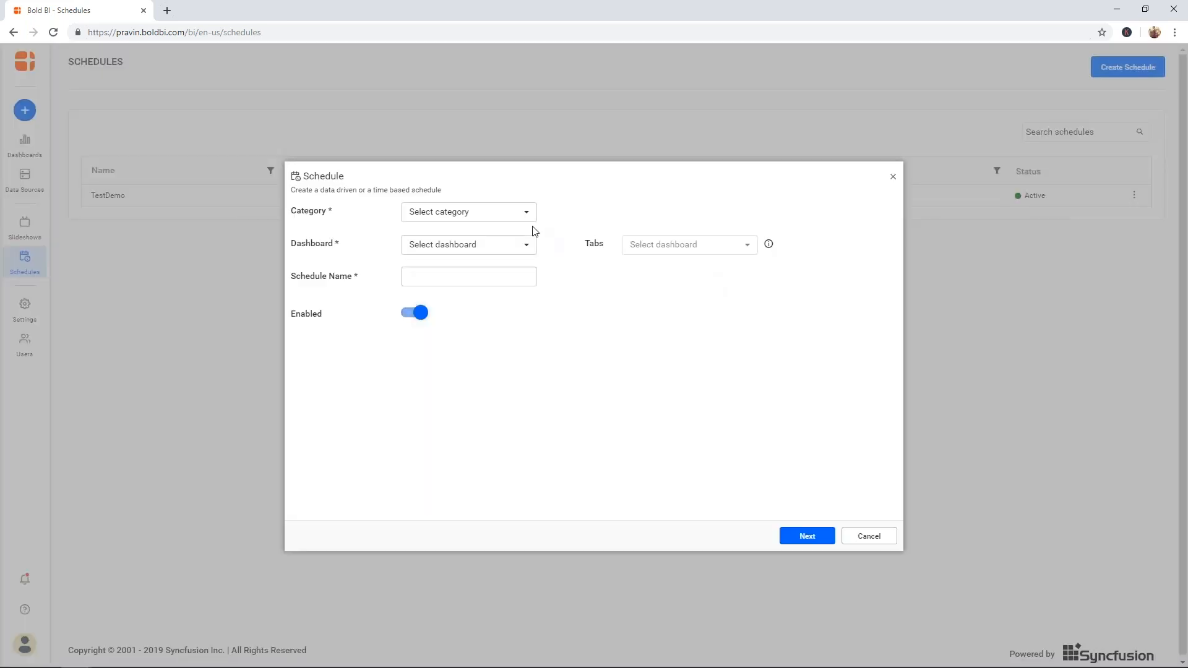
{"action": "left_click", "coordinate": [516, 212]}
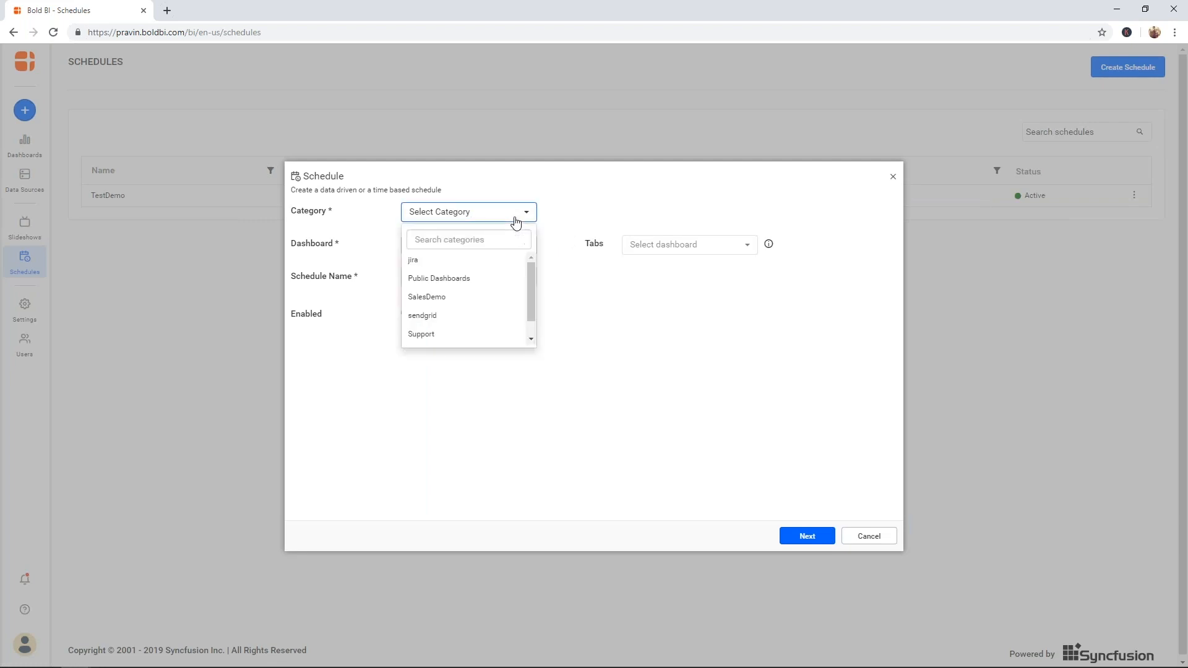
{"action": "left_click", "coordinate": [462, 335]}
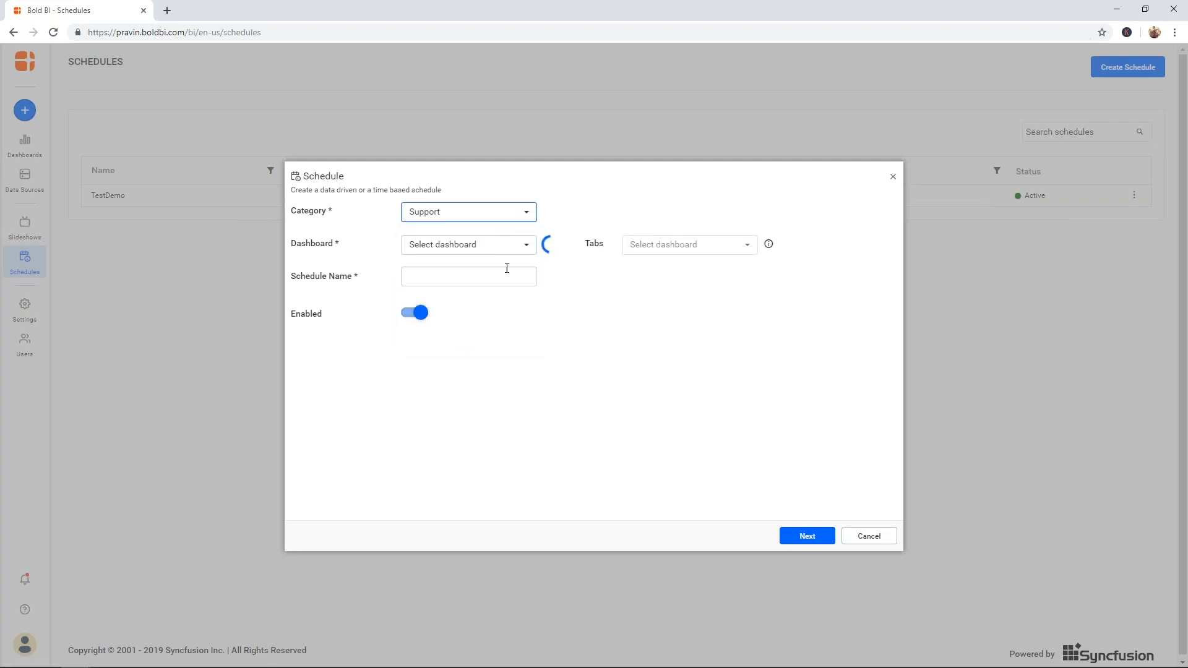
{"action": "left_click", "coordinate": [501, 249]}
{"action": "left_click", "coordinate": [480, 294]}
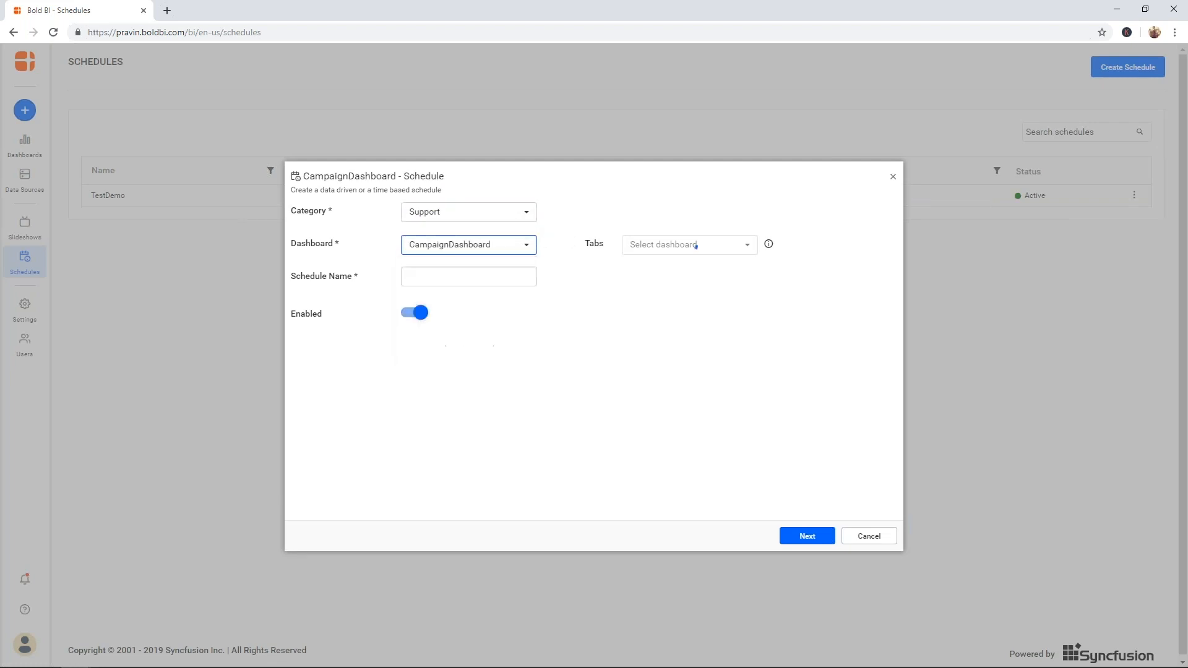
{"action": "left_click", "coordinate": [495, 277]}
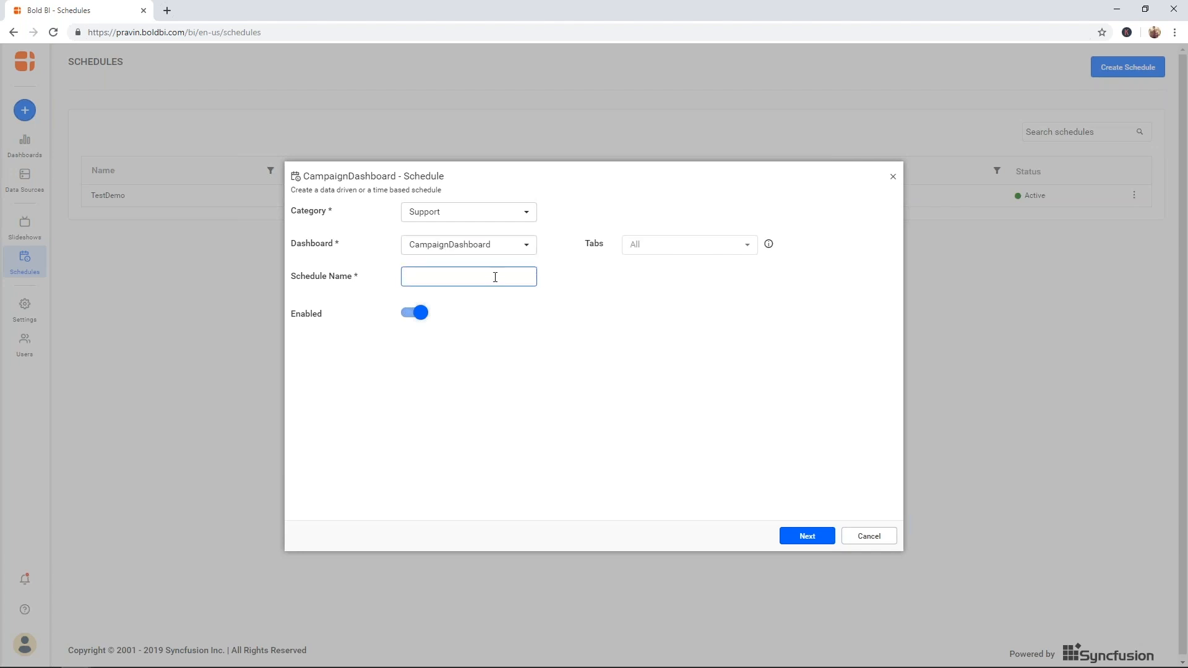
{"action": "type", "text": "DemoSchedule"}
{"action": "left_click", "coordinate": [809, 536]}
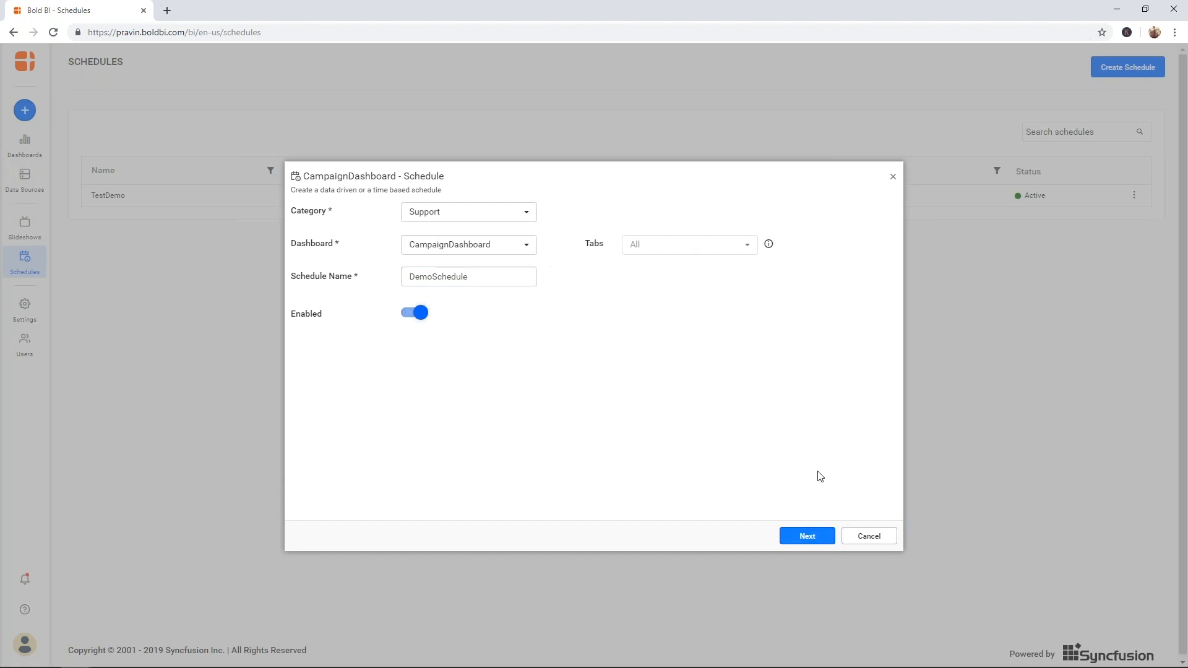
- Set DemoSchedule to recur daily, every 1 day, starting 06/13/2019 09:40 AM
{"action": "left_click", "coordinate": [810, 533]}
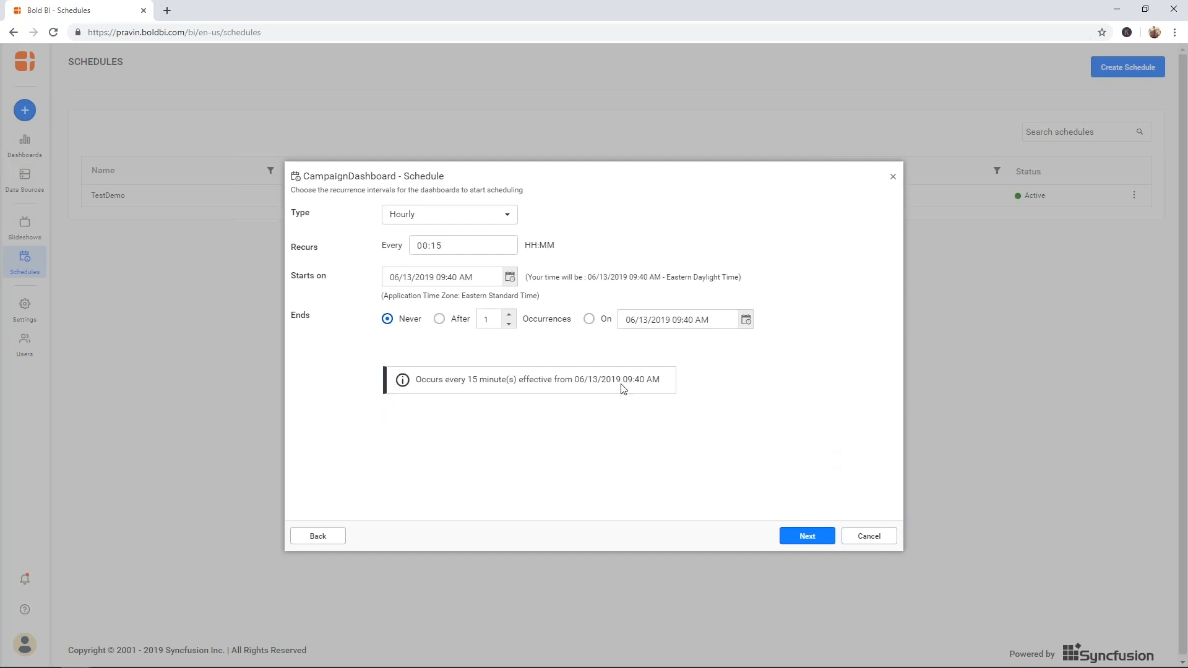
{"action": "left_click", "coordinate": [513, 222]}
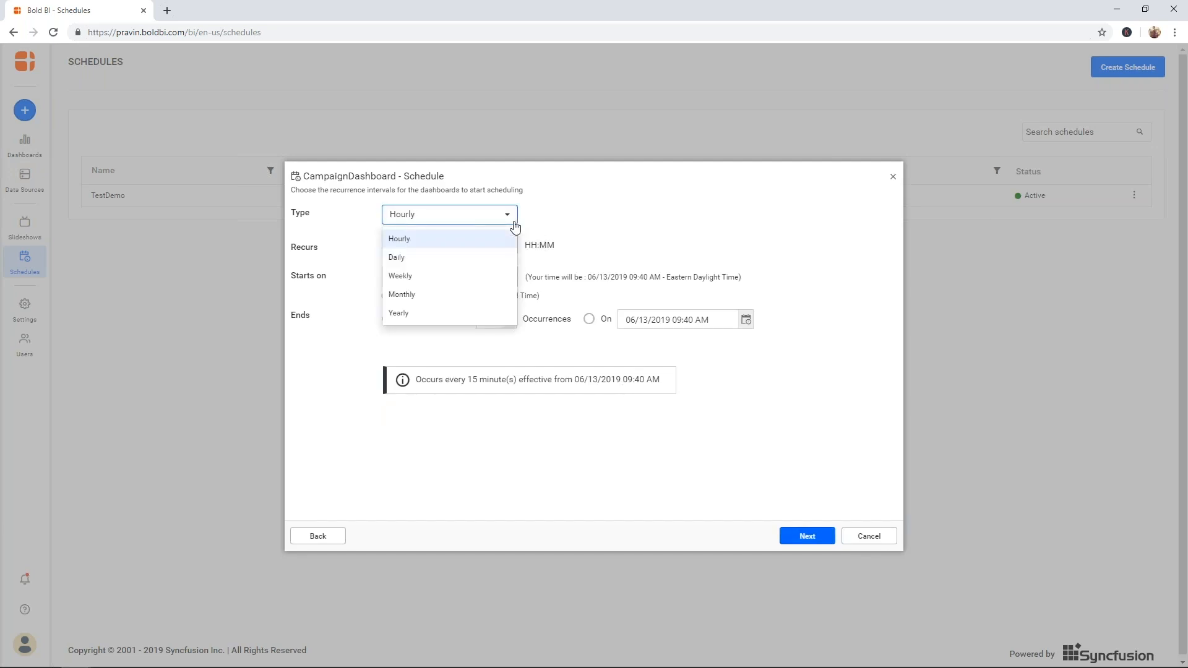
{"action": "left_click", "coordinate": [485, 259]}
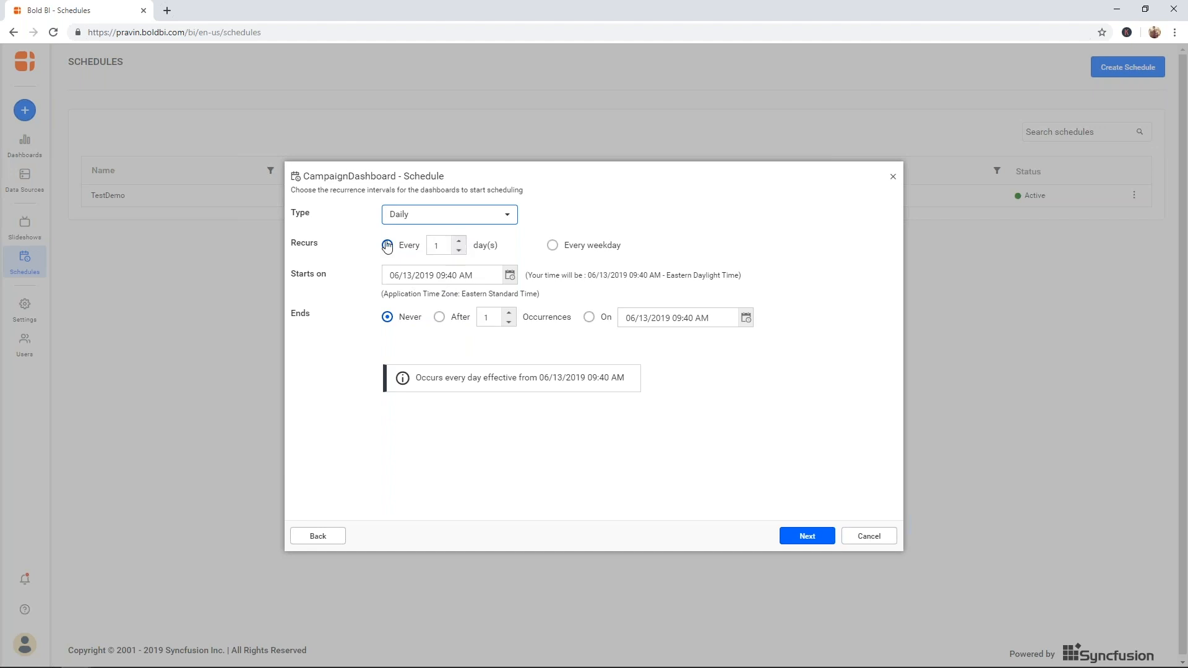
{"action": "left_click", "coordinate": [801, 536]}
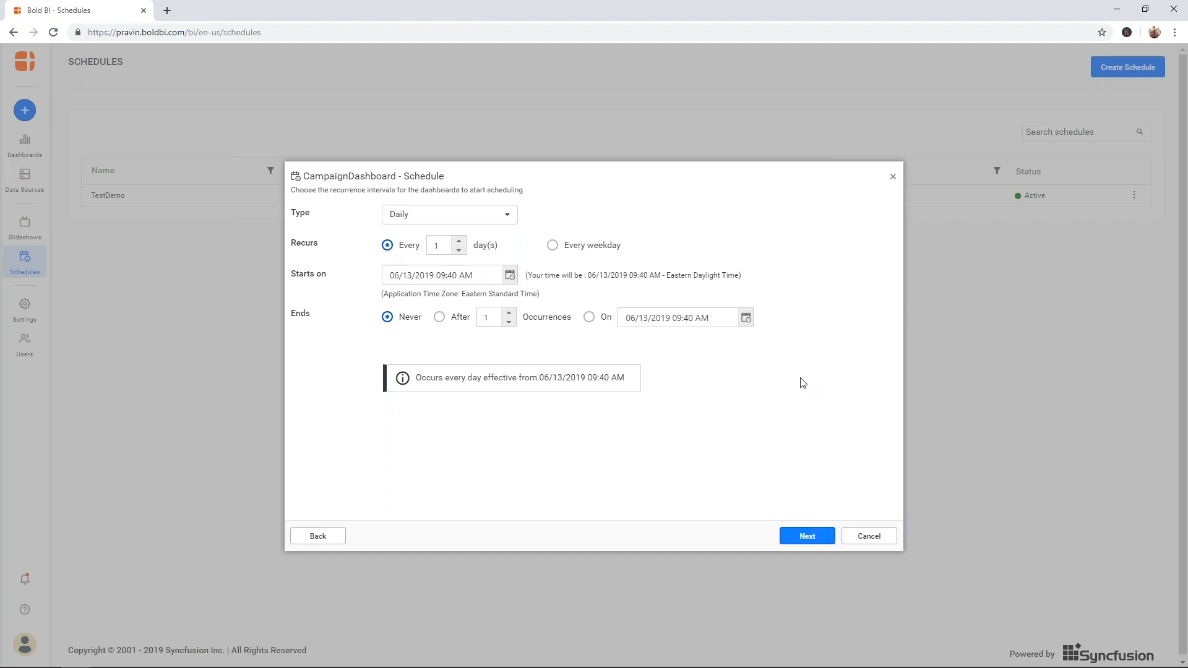
{"action": "left_click", "coordinate": [807, 535]}
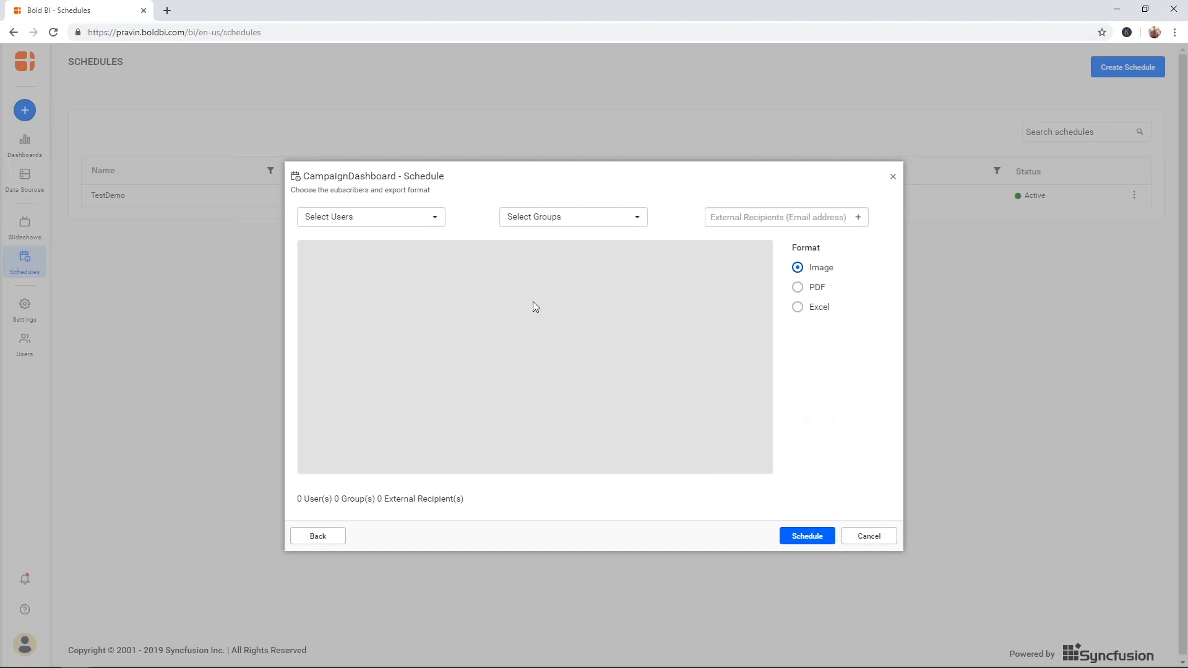
- Subscribe two users and one external e-mail address, choose PDF format, and save the schedule
{"action": "left_click", "coordinate": [410, 218]}
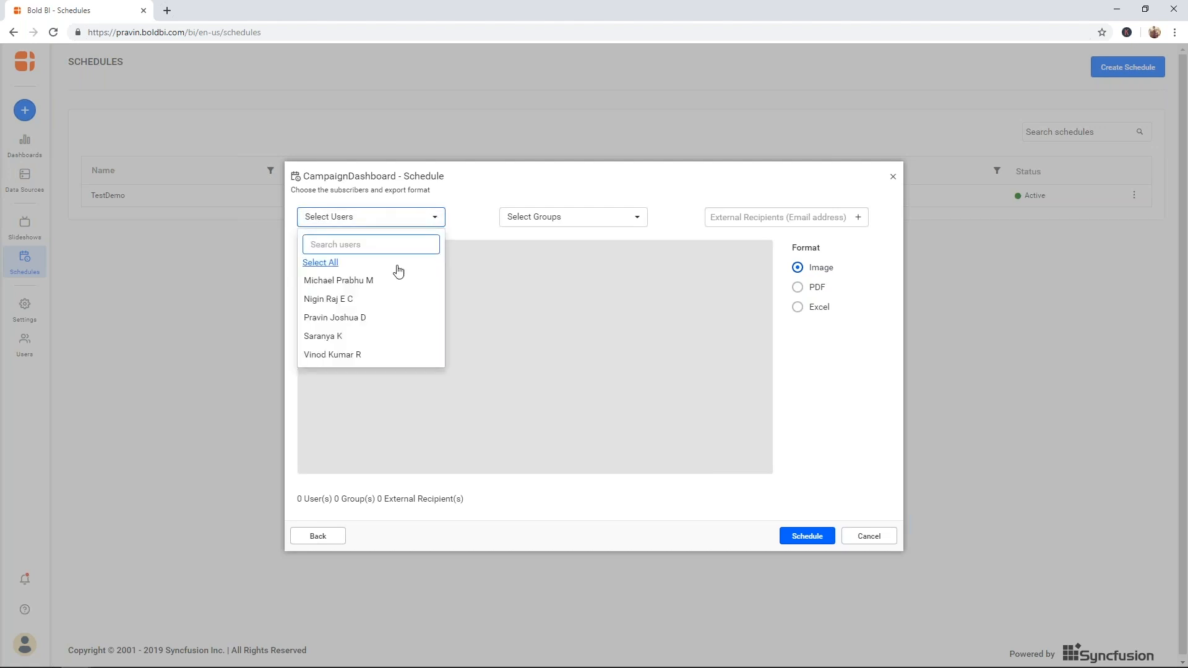
{"action": "left_click", "coordinate": [374, 337]}
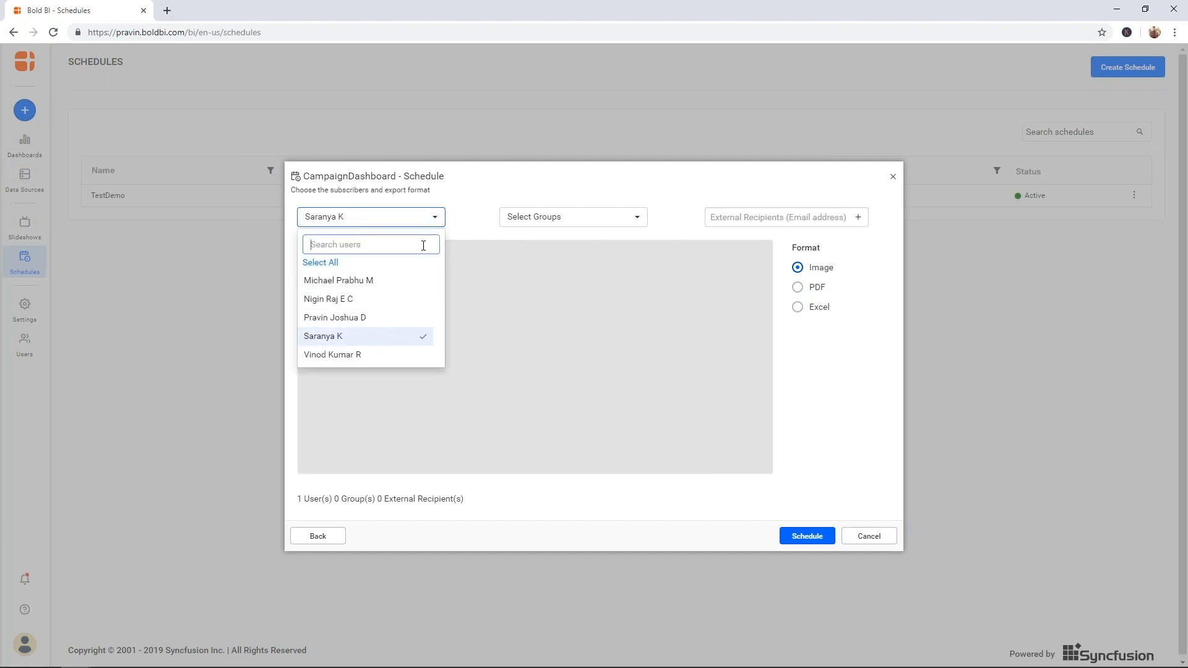
{"action": "left_click", "coordinate": [345, 355]}
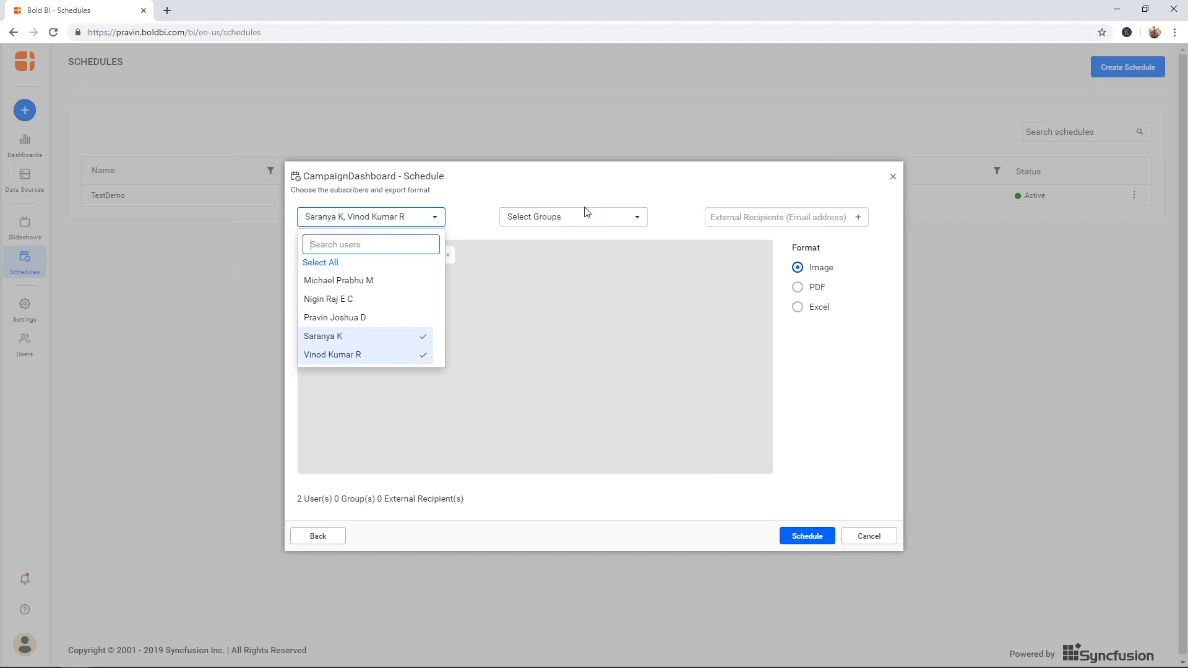
{"action": "left_click", "coordinate": [477, 221]}
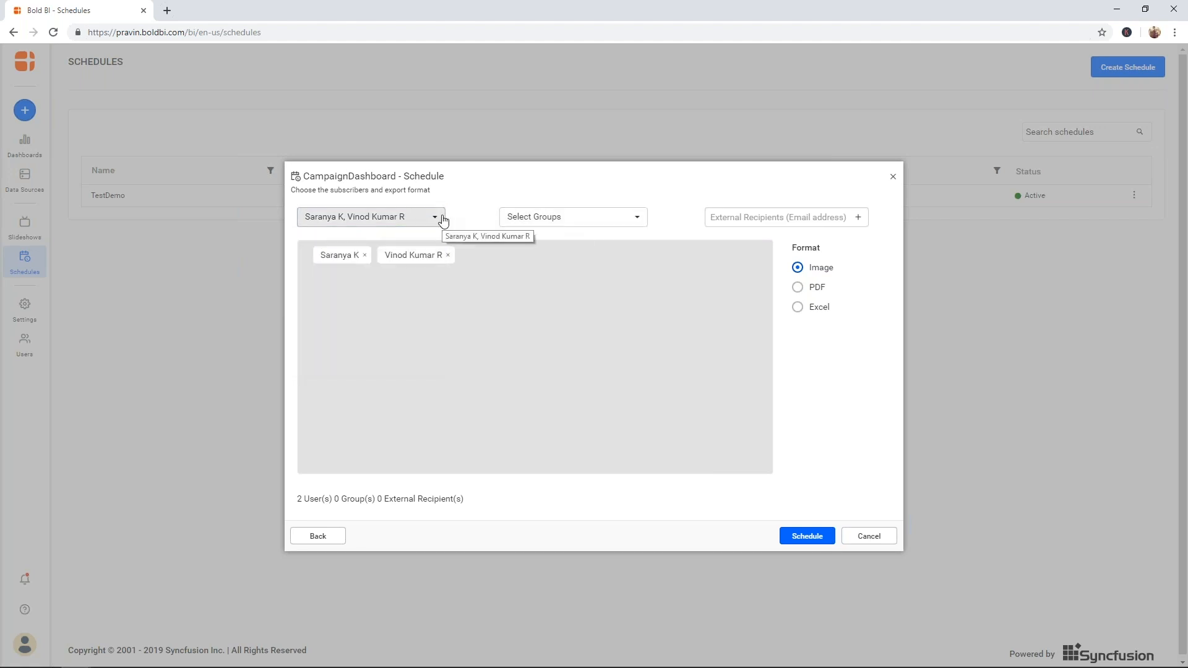
{"action": "left_click", "coordinate": [735, 217]}
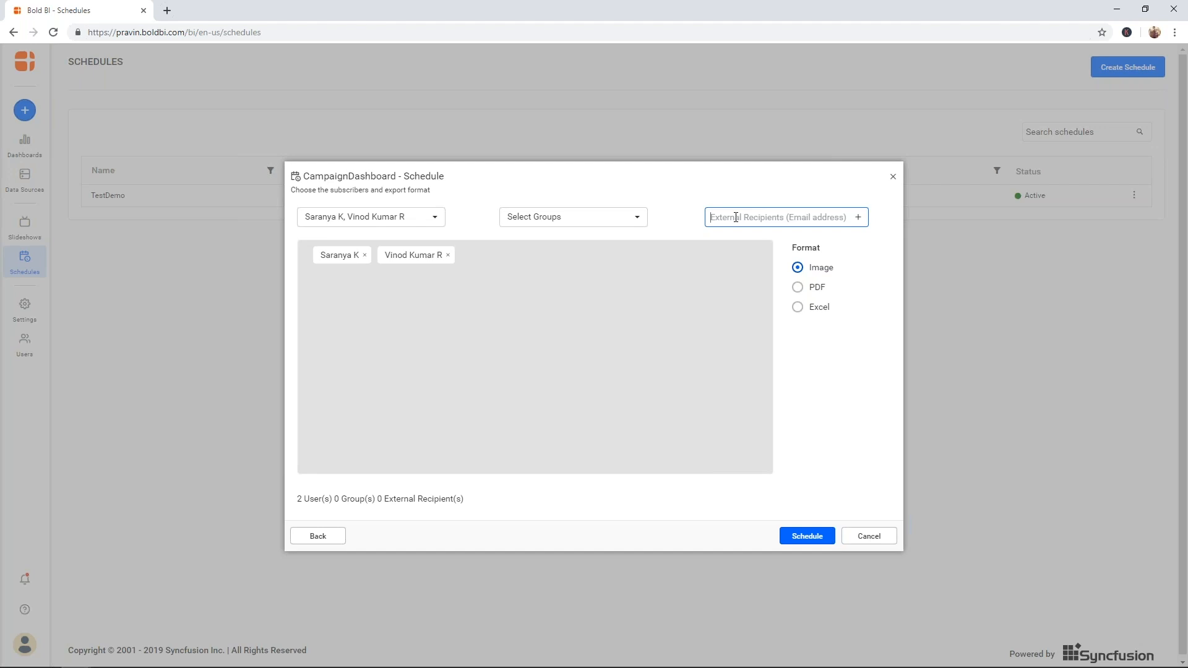
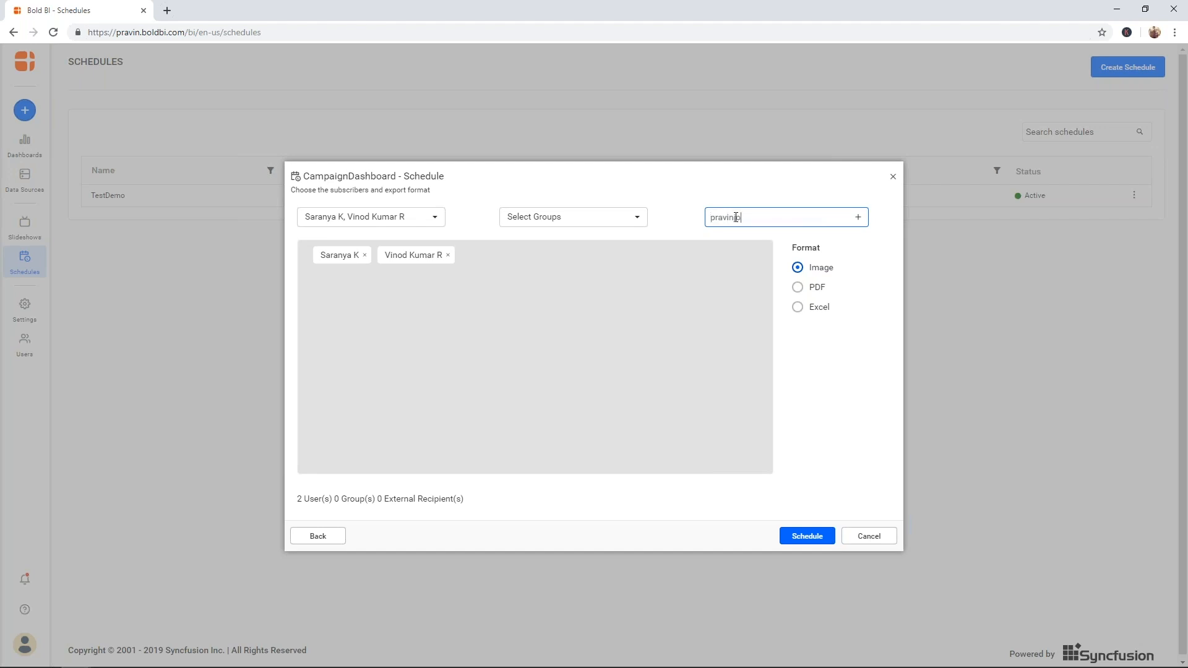
{"action": "key", "text": "Return"}
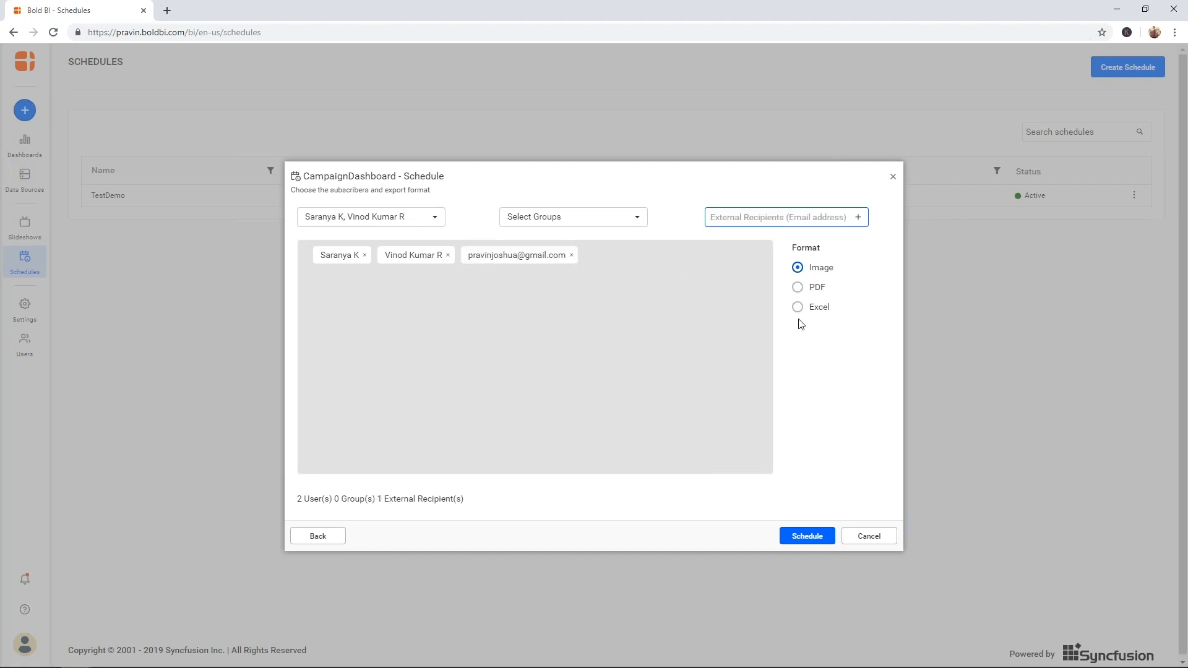
{"action": "left_click", "coordinate": [797, 288]}
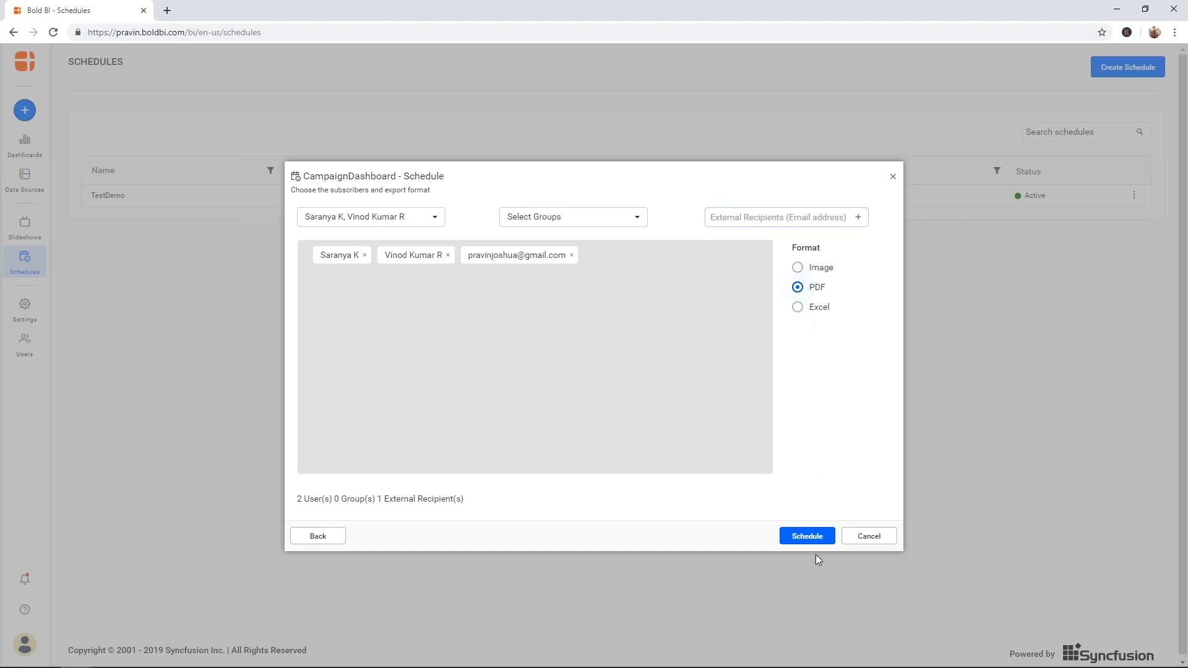
{"action": "left_click", "coordinate": [809, 537]}
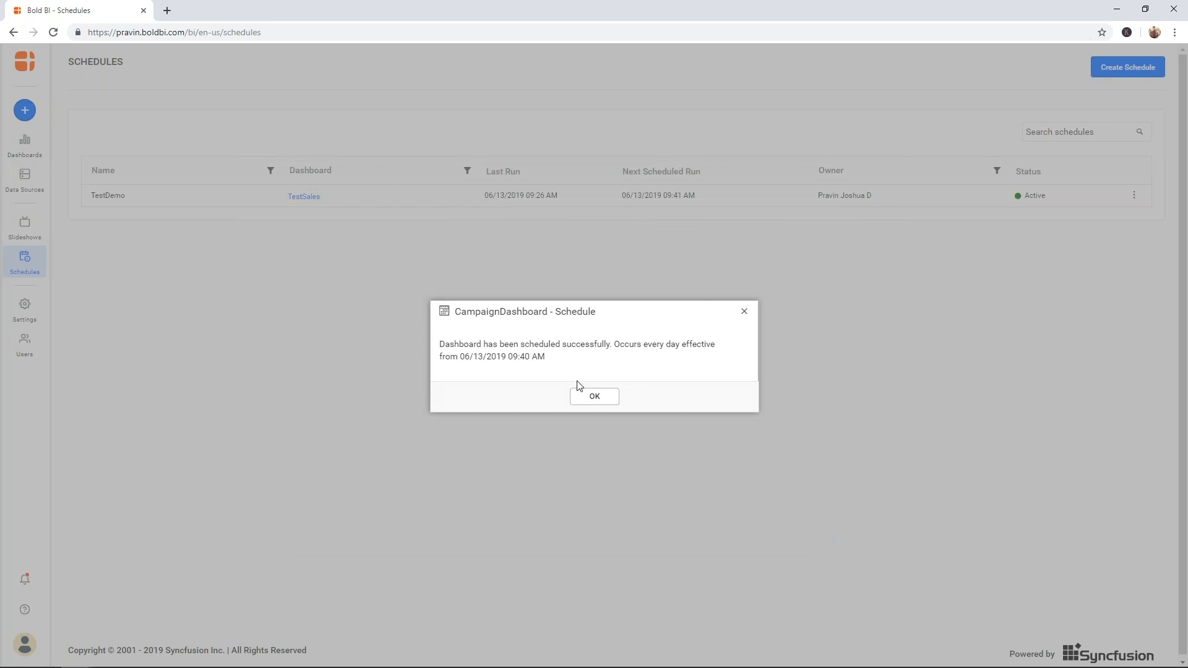
- Close the scheduling confirmation and go to the Data Sources page listing 39 sources
{"action": "left_click", "coordinate": [610, 399]}
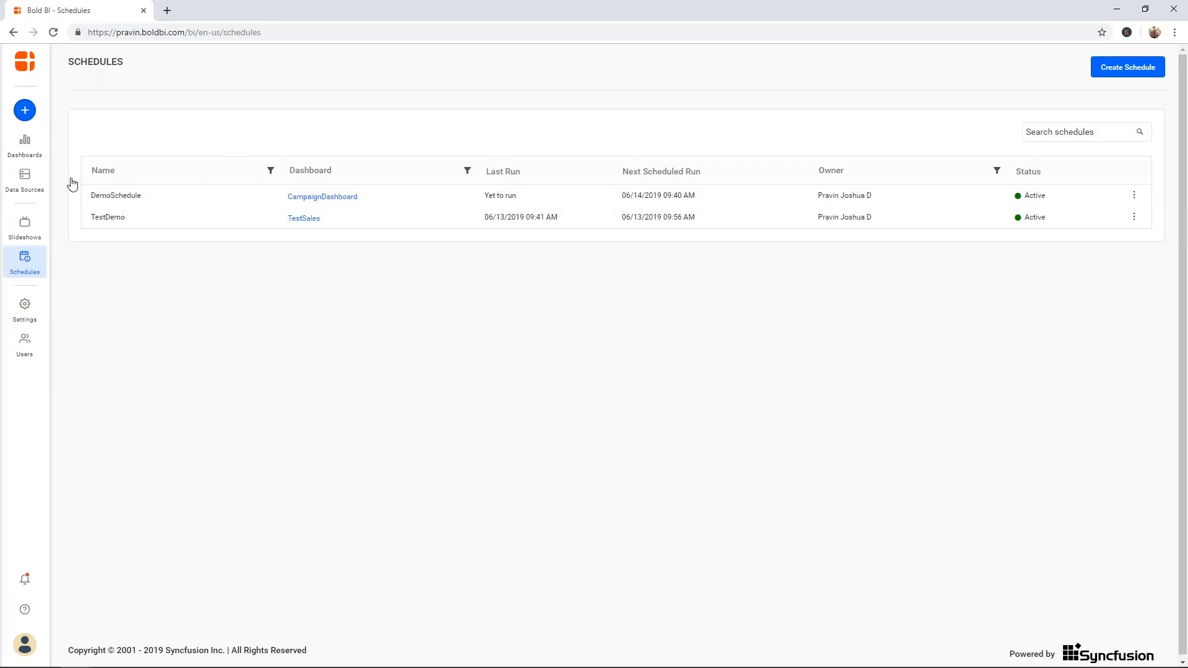
{"action": "left_click", "coordinate": [25, 178]}
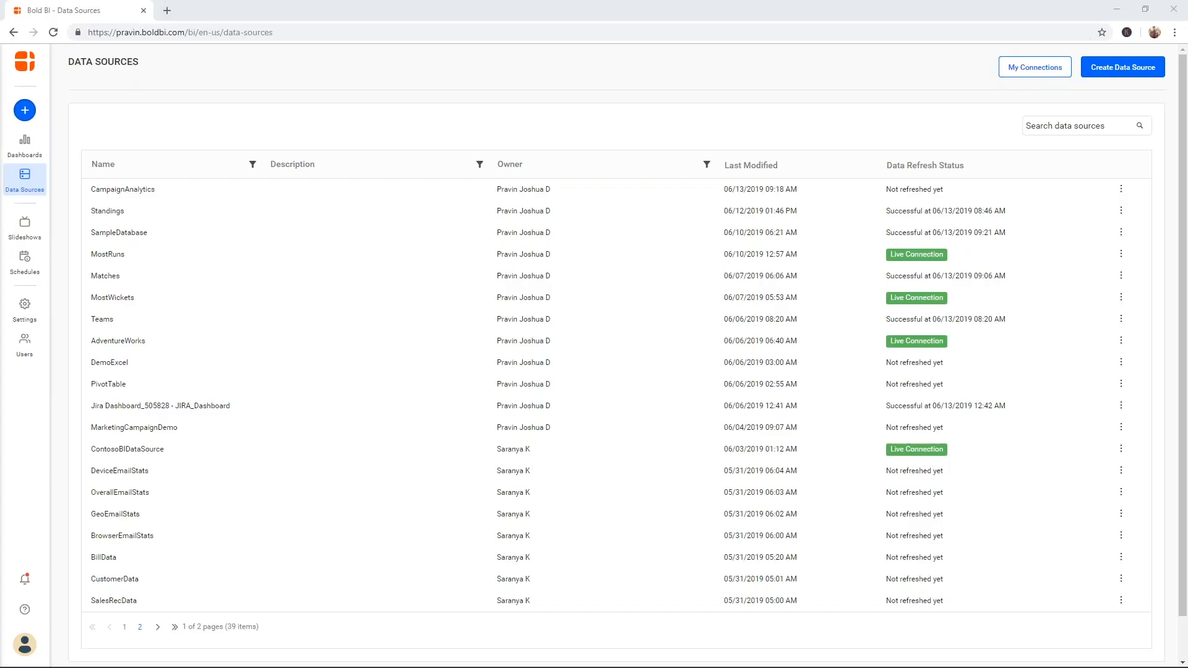
- Start a new slideshow named CampaignSlides with a 5-second slide duration
{"action": "left_click", "coordinate": [25, 229]}
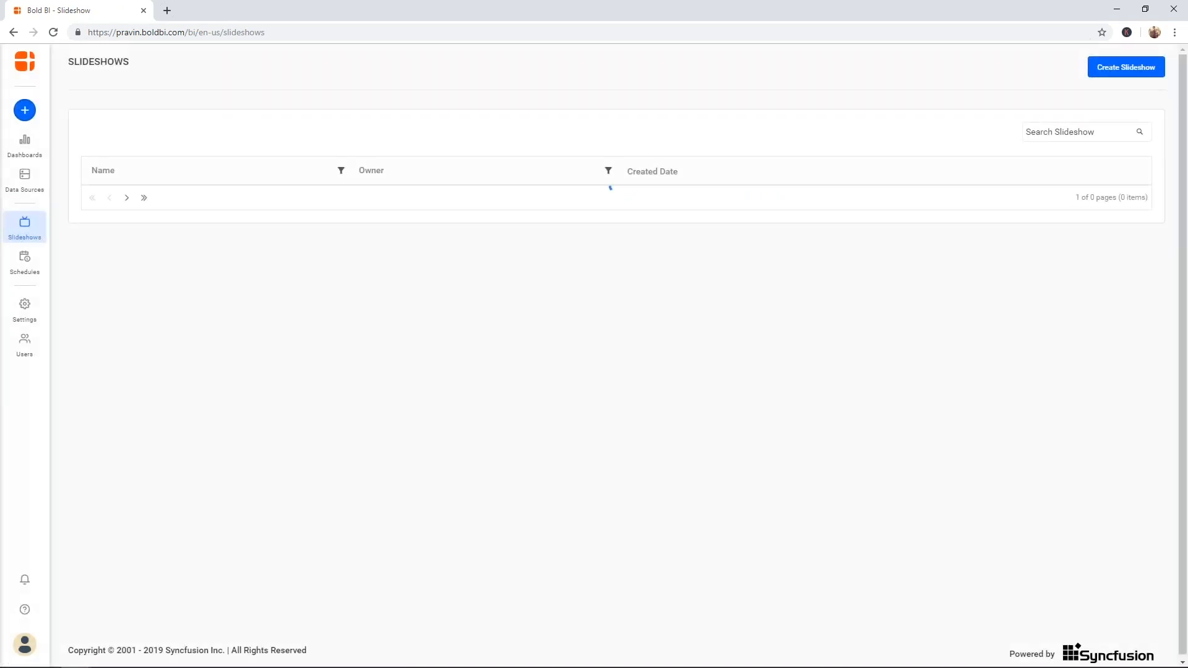
{"action": "left_click", "coordinate": [1112, 73]}
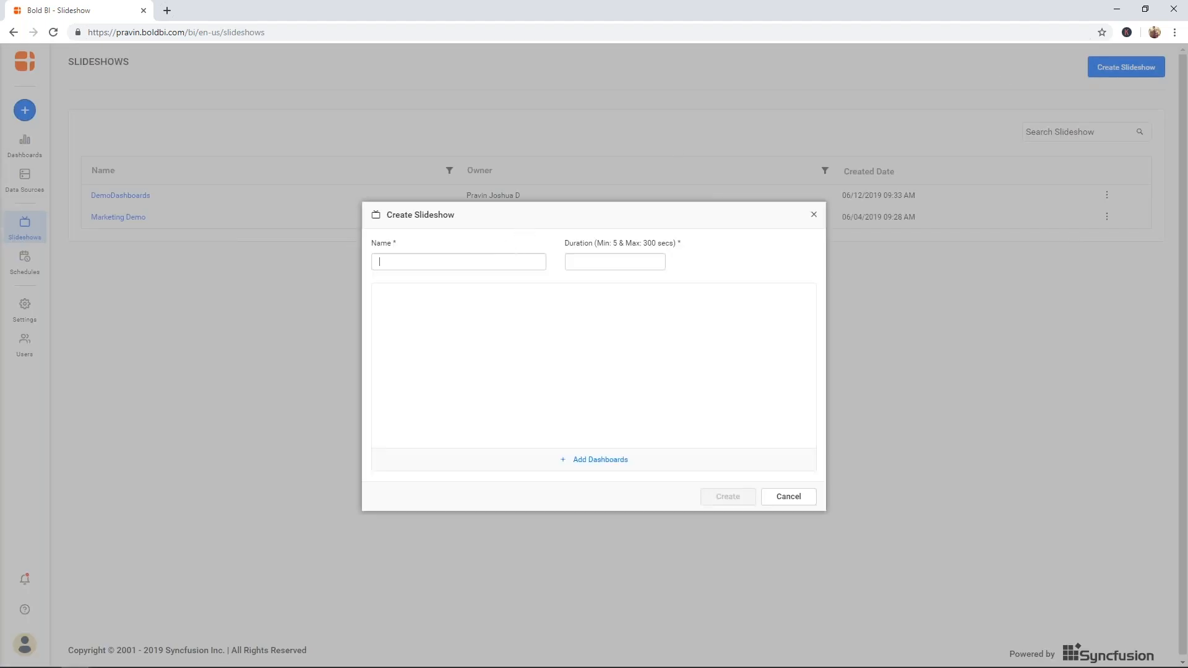
{"action": "left_click", "coordinate": [504, 260]}
{"action": "type", "text": "Capa"}
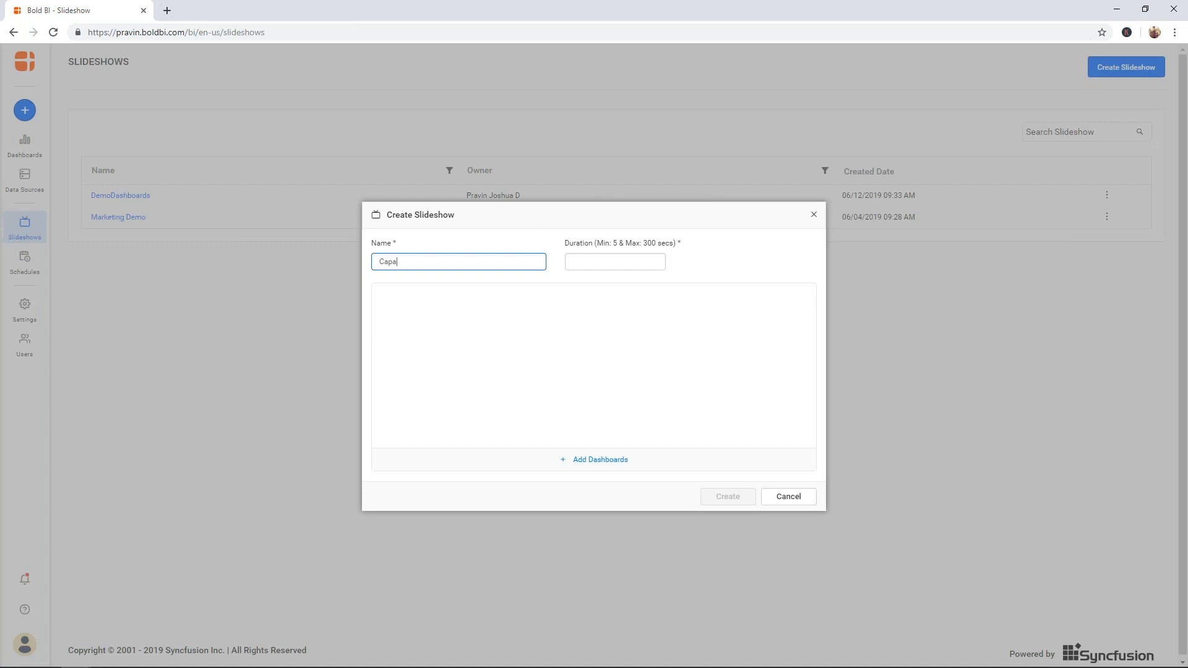
{"action": "key", "text": "BackSpace"}
{"action": "type", "text": "mpaignSlides"}
{"action": "left_click", "coordinate": [575, 262]}
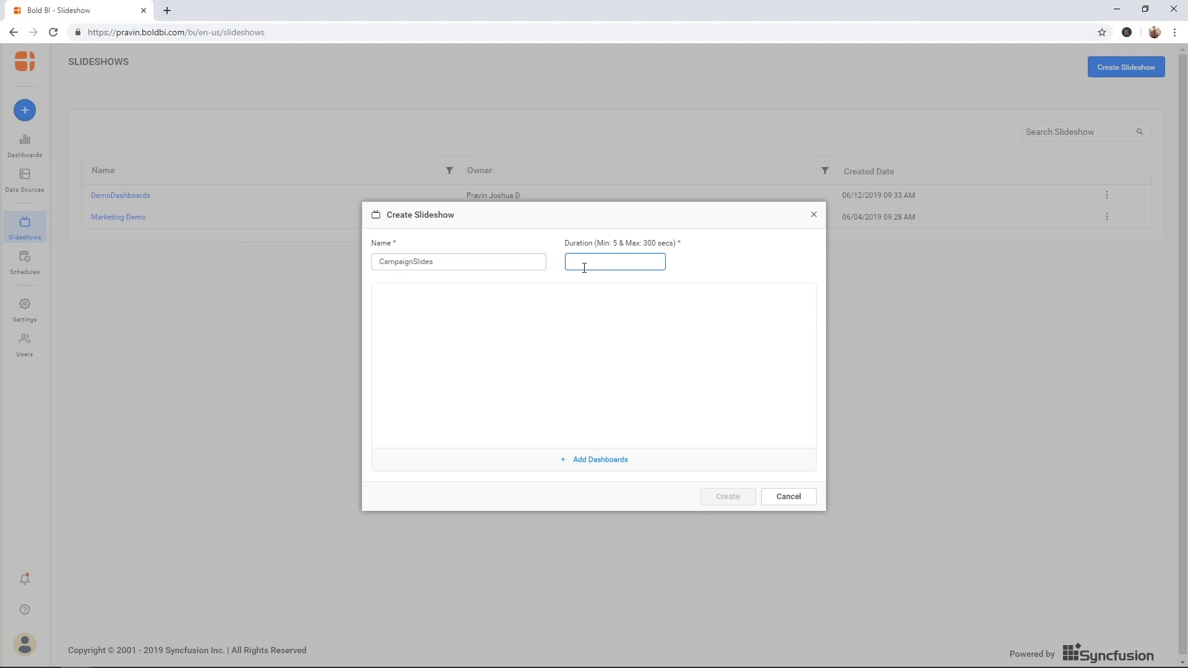
{"action": "type", "text": "5"}
- Add CampaignDashboard, ICC Cricket World Cup 2019 and AdventureWorksDashboard from Support as slides
{"action": "left_click", "coordinate": [591, 459]}
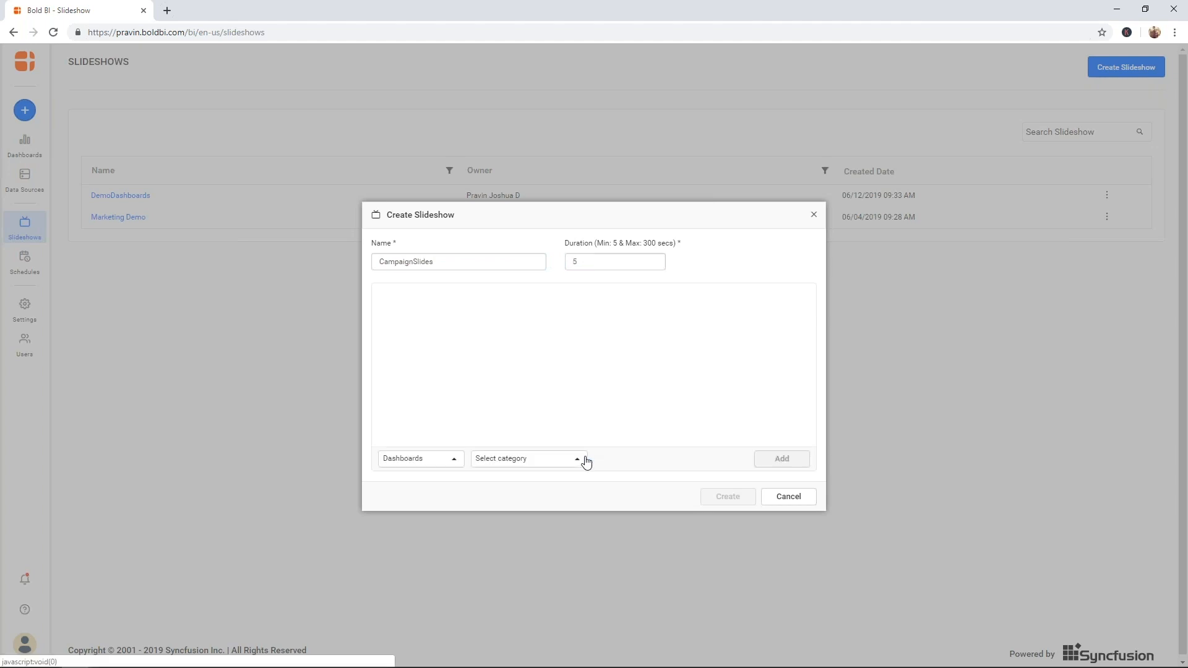
{"action": "left_click", "coordinate": [509, 459]}
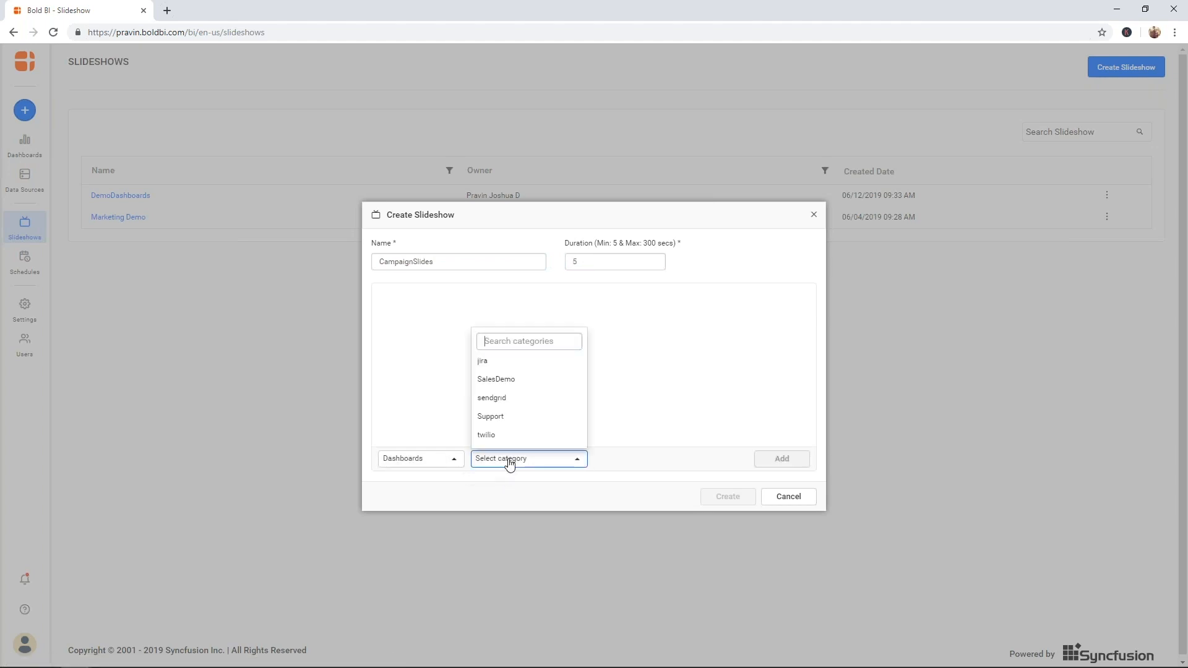
{"action": "left_click", "coordinate": [518, 417]}
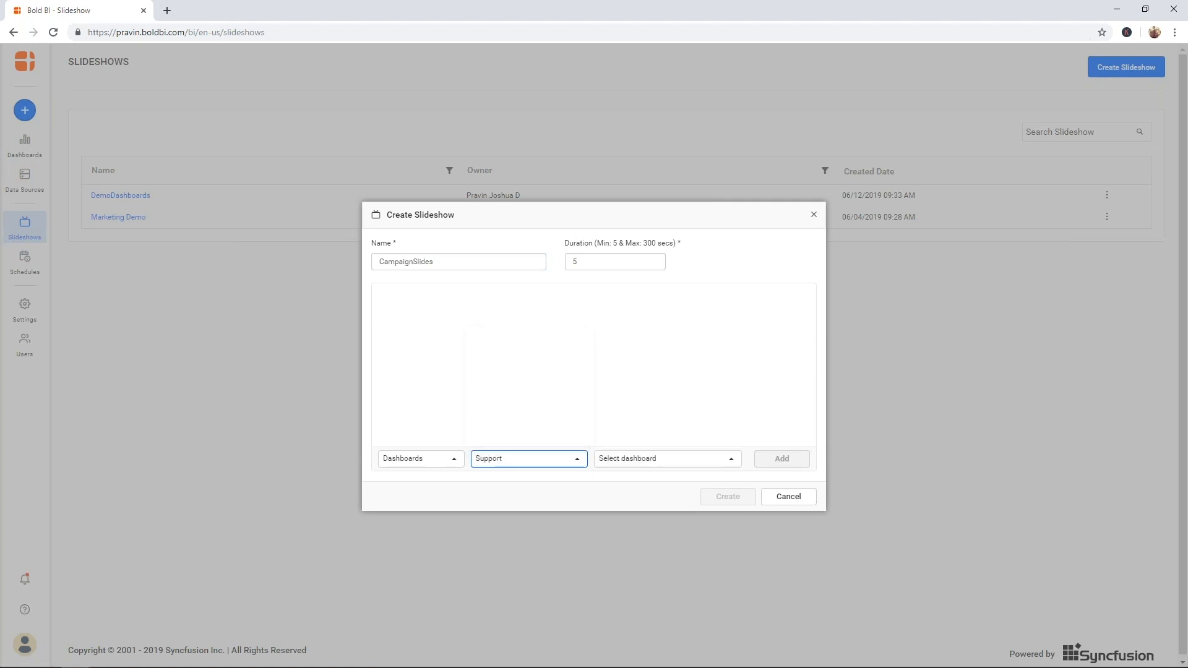
{"action": "left_click", "coordinate": [635, 460]}
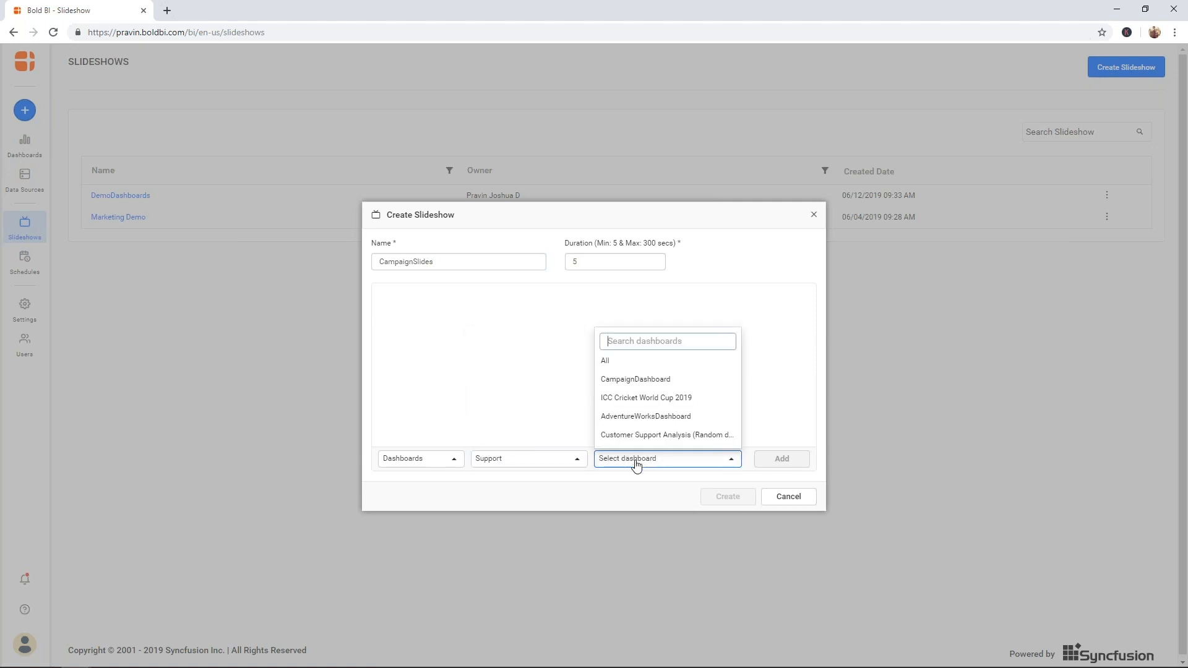
{"action": "left_click", "coordinate": [643, 379]}
{"action": "left_click", "coordinate": [784, 463]}
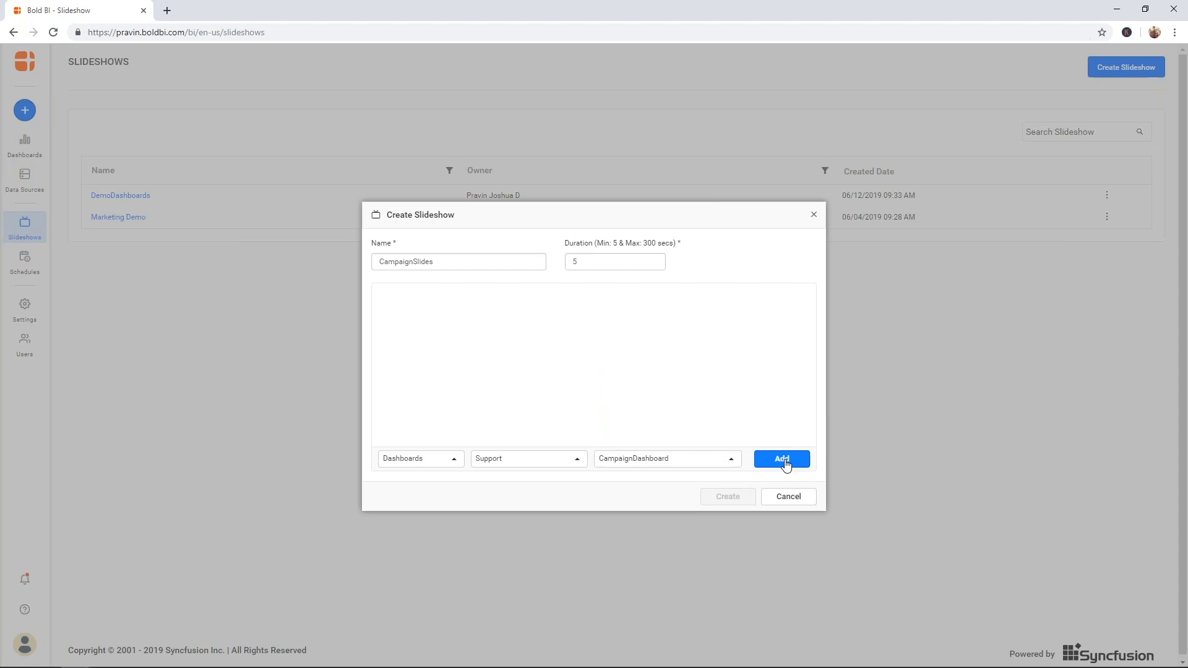
{"action": "left_click", "coordinate": [633, 461]}
{"action": "left_click", "coordinate": [648, 399]}
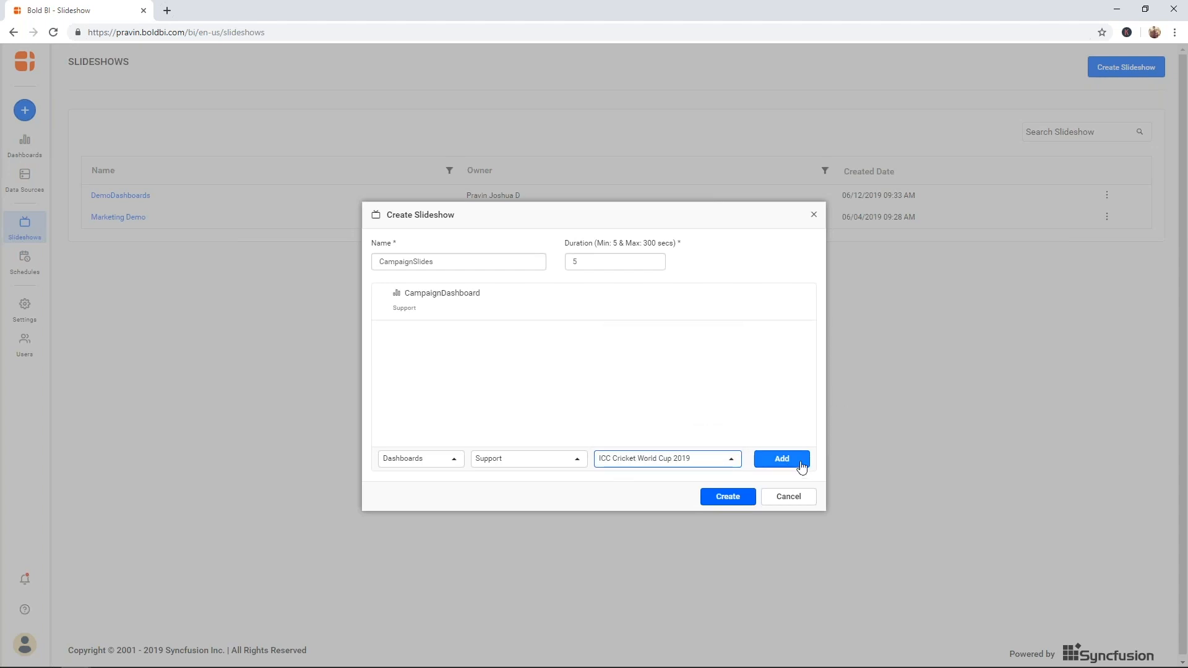
{"action": "left_click", "coordinate": [785, 463]}
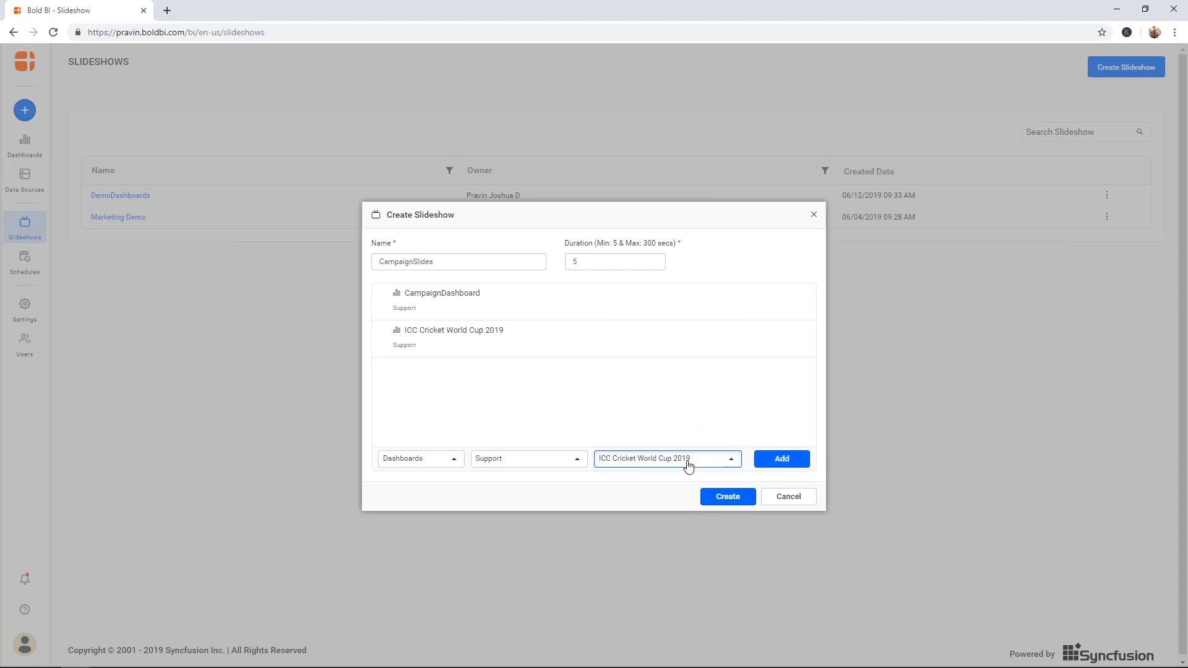
{"action": "left_click", "coordinate": [688, 464]}
{"action": "left_click", "coordinate": [669, 419]}
{"action": "left_click", "coordinate": [783, 461]}
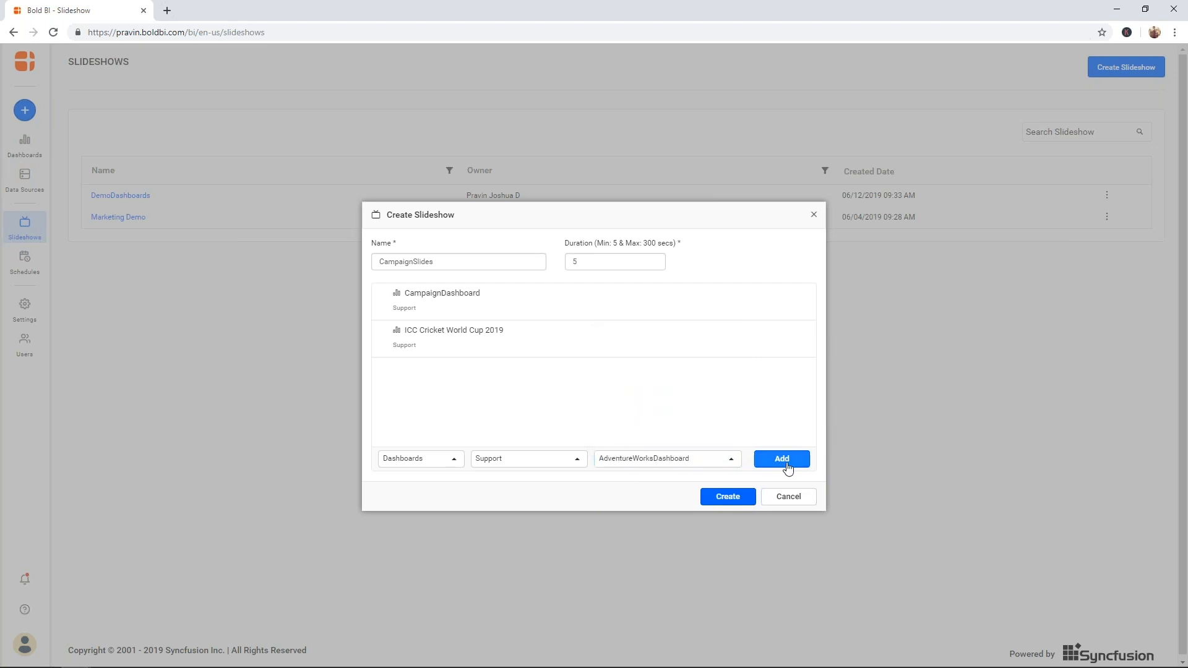
- Create CampaignSlides, open it in a new tab and play it full screen
{"action": "left_click", "coordinate": [728, 498]}
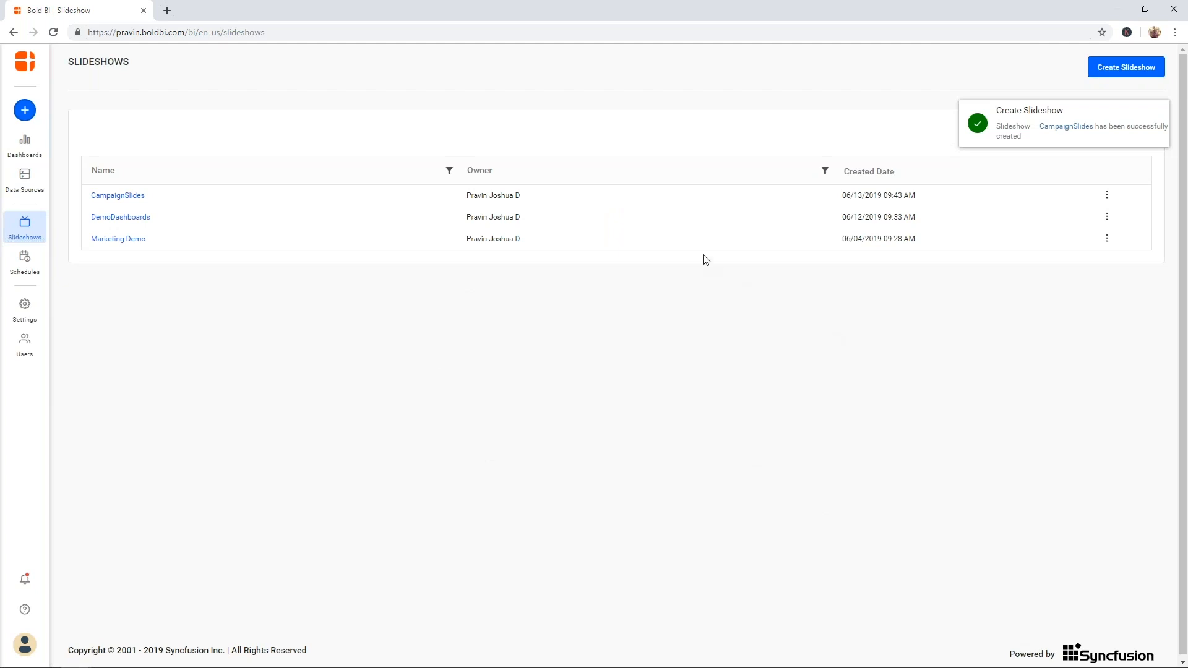
{"action": "left_click", "coordinate": [1107, 198]}
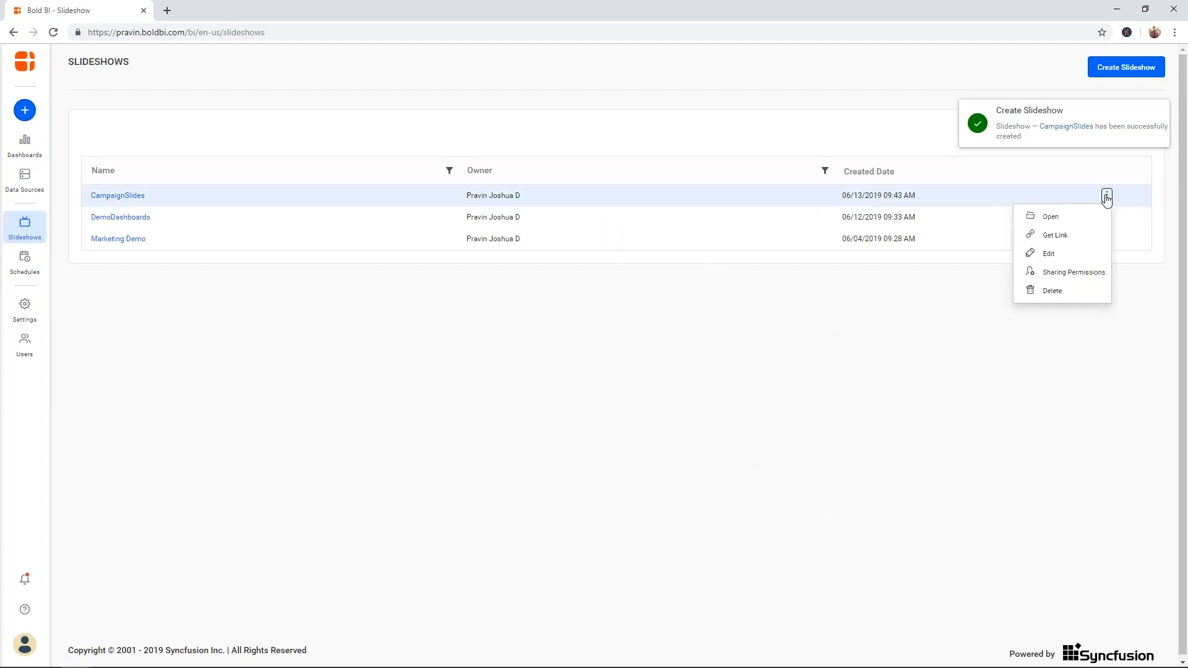
{"action": "left_click", "coordinate": [1064, 217]}
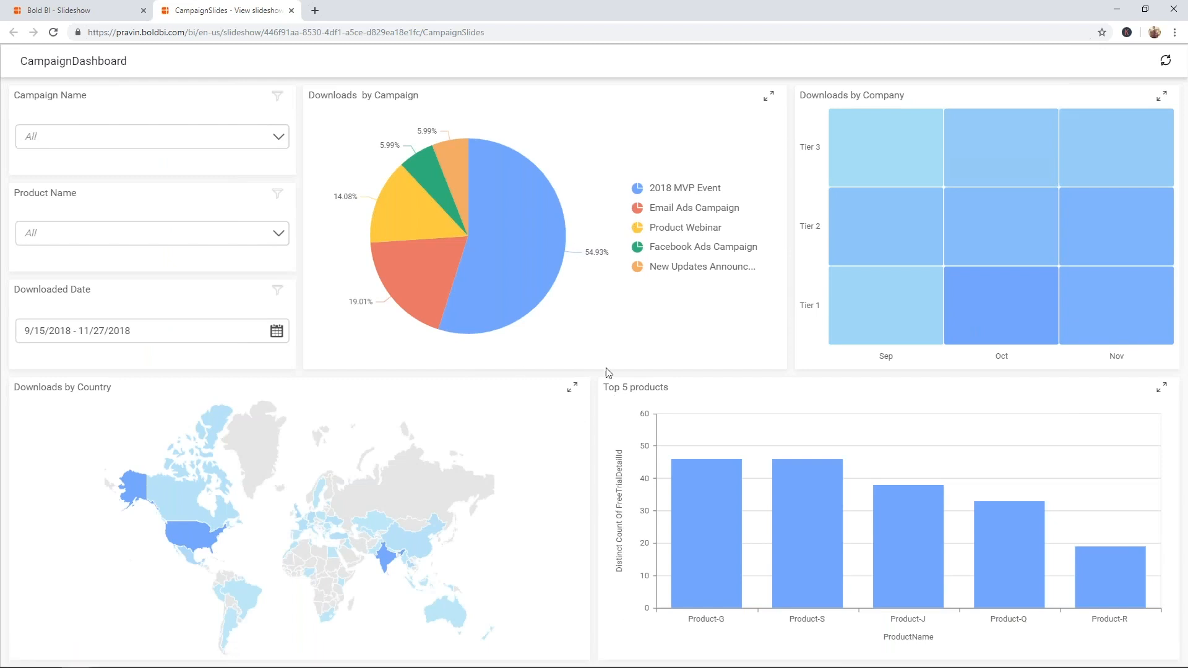
{"action": "mouse_move", "coordinate": [607, 375]}
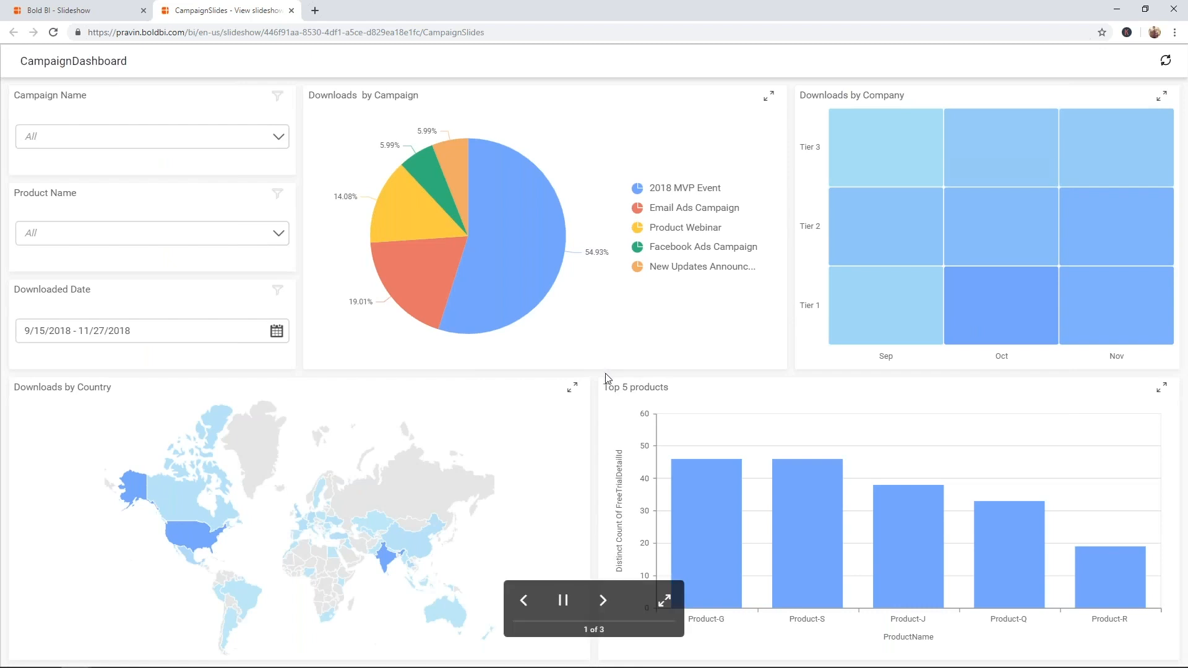
{"action": "left_click", "coordinate": [665, 600]}
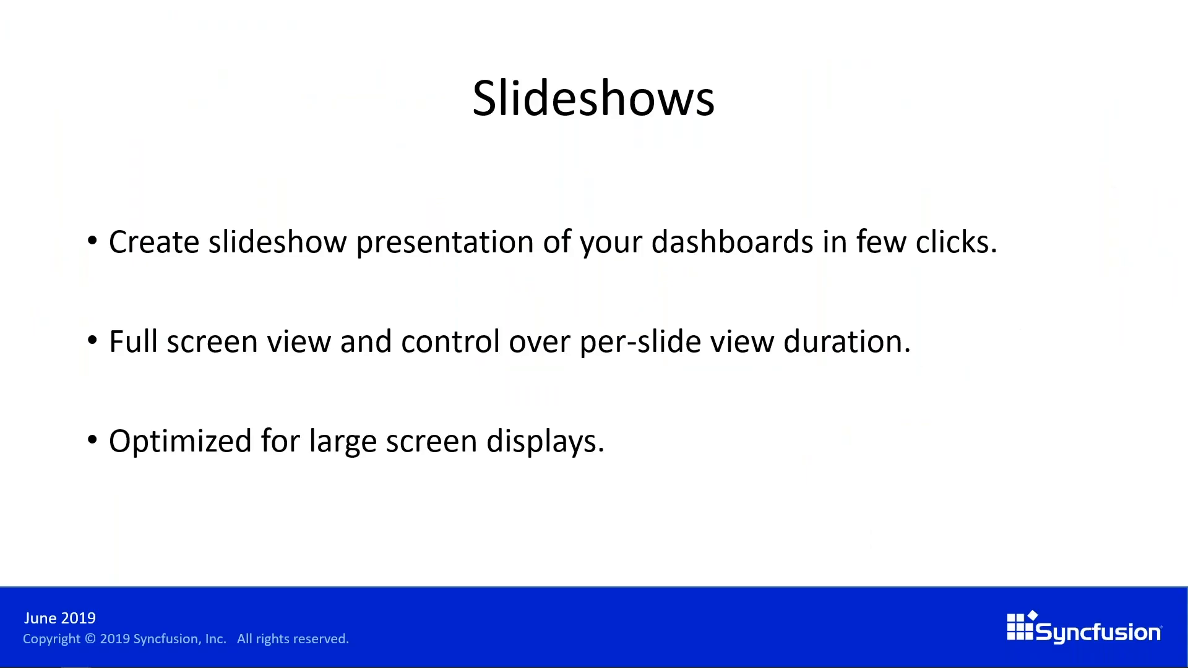
- Advance the presentation from the Slideshows slide to the Access Anywhere slide
{"action": "key", "text": "Right"}
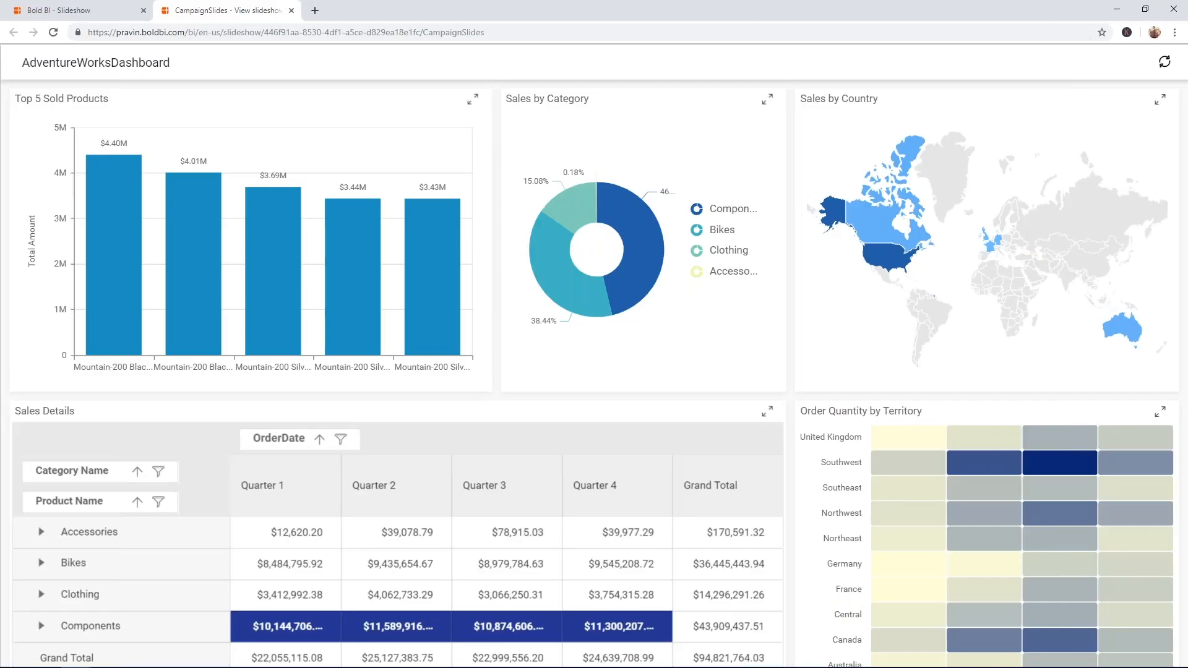
- Return to the Bold BI Slideshow tab and open the Administration Site Settings page
{"action": "left_click", "coordinate": [100, 8]}
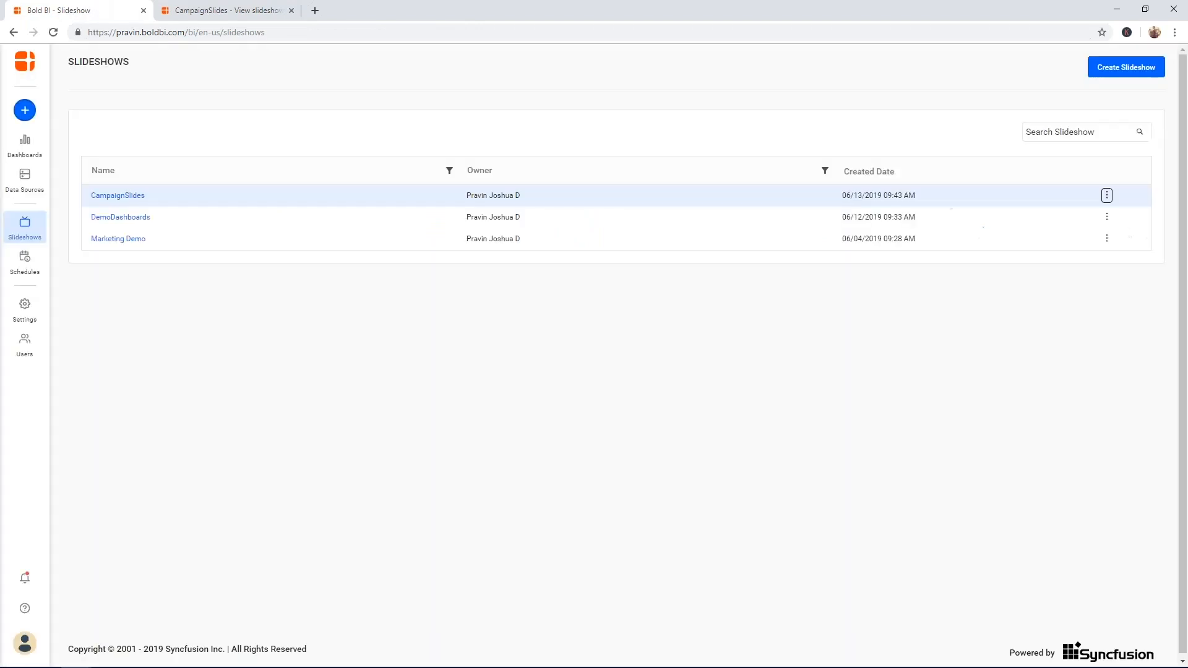
{"action": "left_click", "coordinate": [26, 312]}
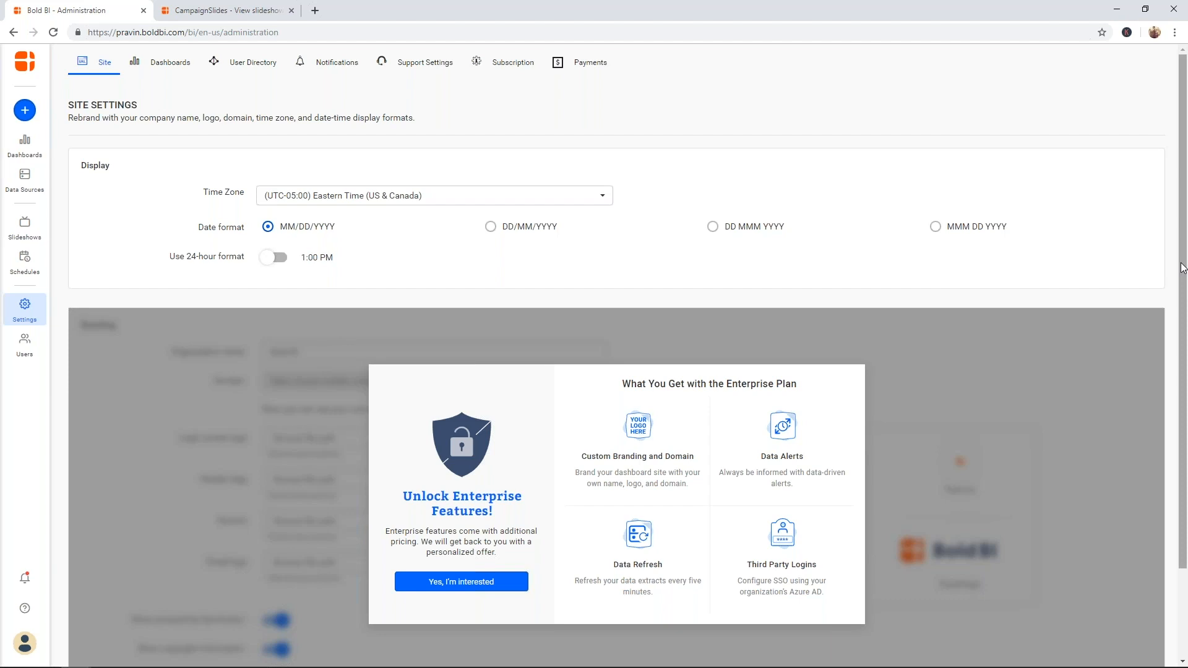
- Dismiss the stray context menu and view the Subscription page's plan quotas and $495/month billing
{"action": "right_click", "coordinate": [1183, 332]}
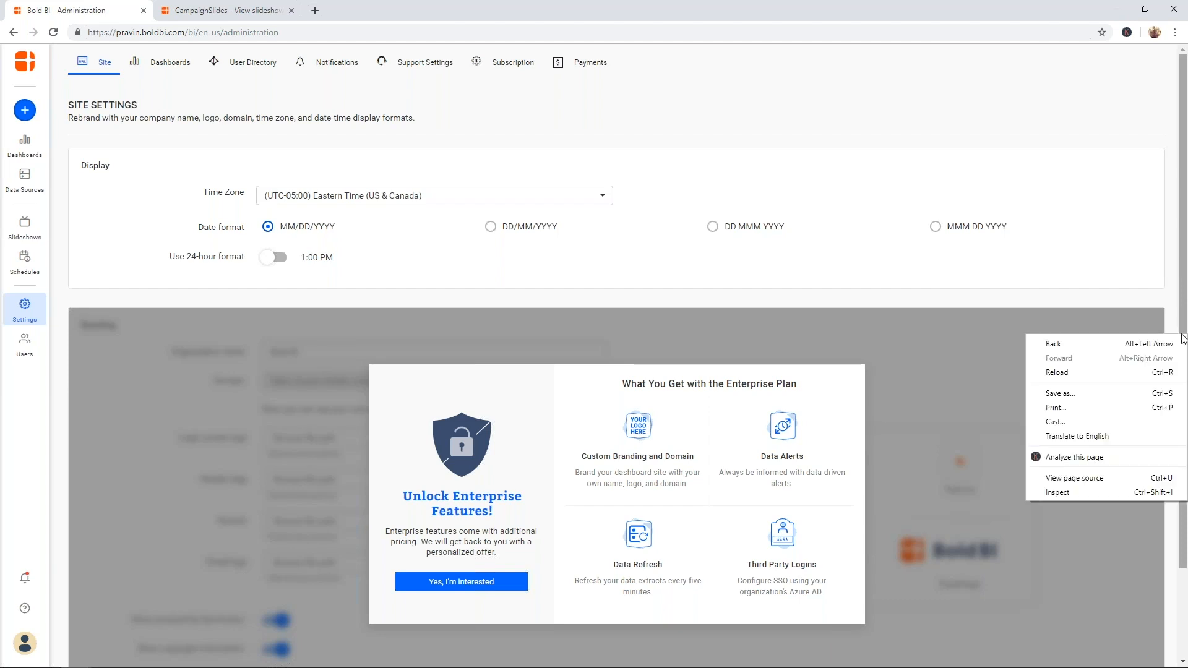
{"action": "left_click", "coordinate": [722, 88]}
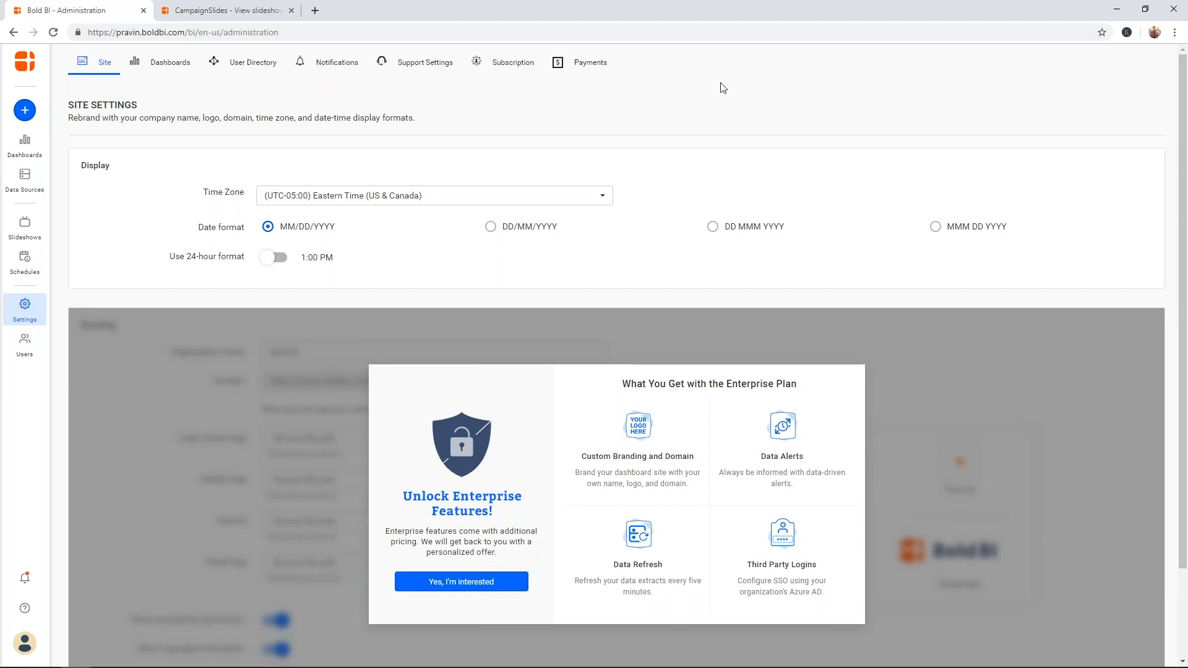
{"action": "left_click", "coordinate": [528, 64]}
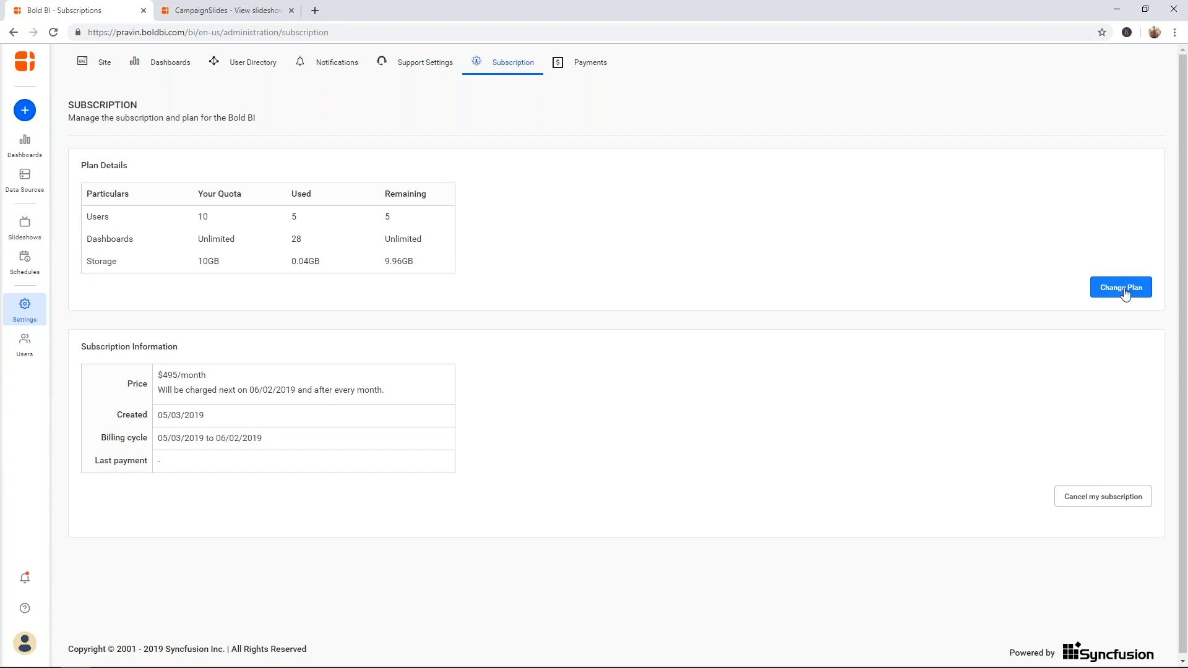
- Review the Payments page, then open Users to see the 5 active users
{"action": "left_click", "coordinate": [586, 66]}
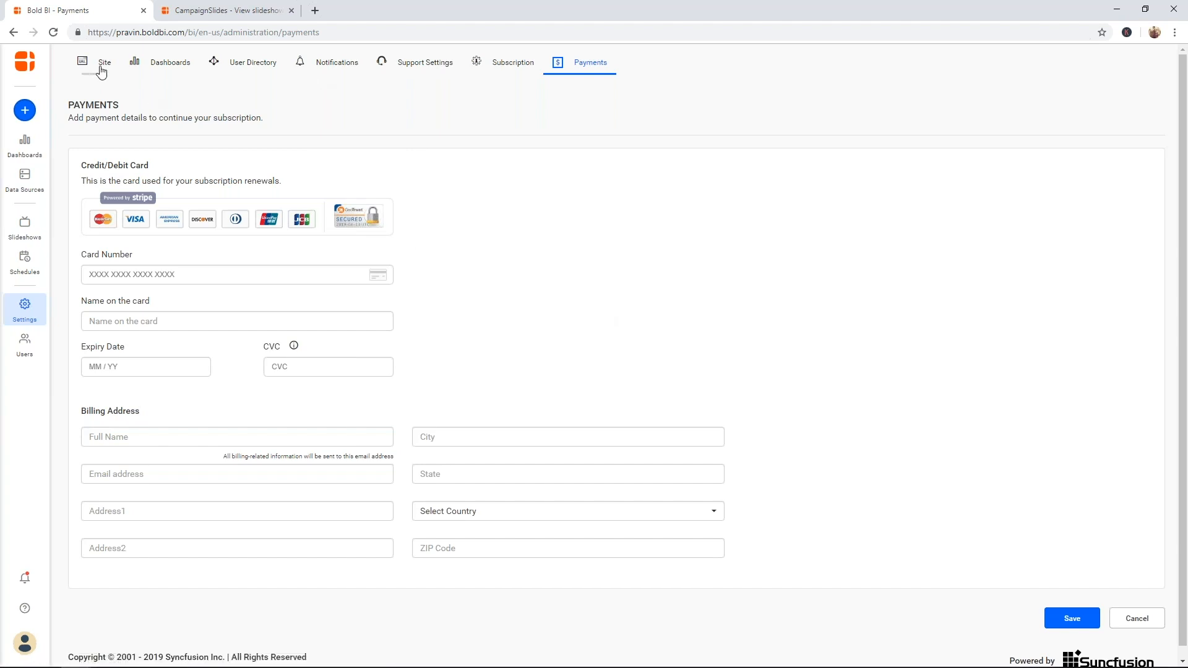
{"action": "left_click", "coordinate": [25, 346]}
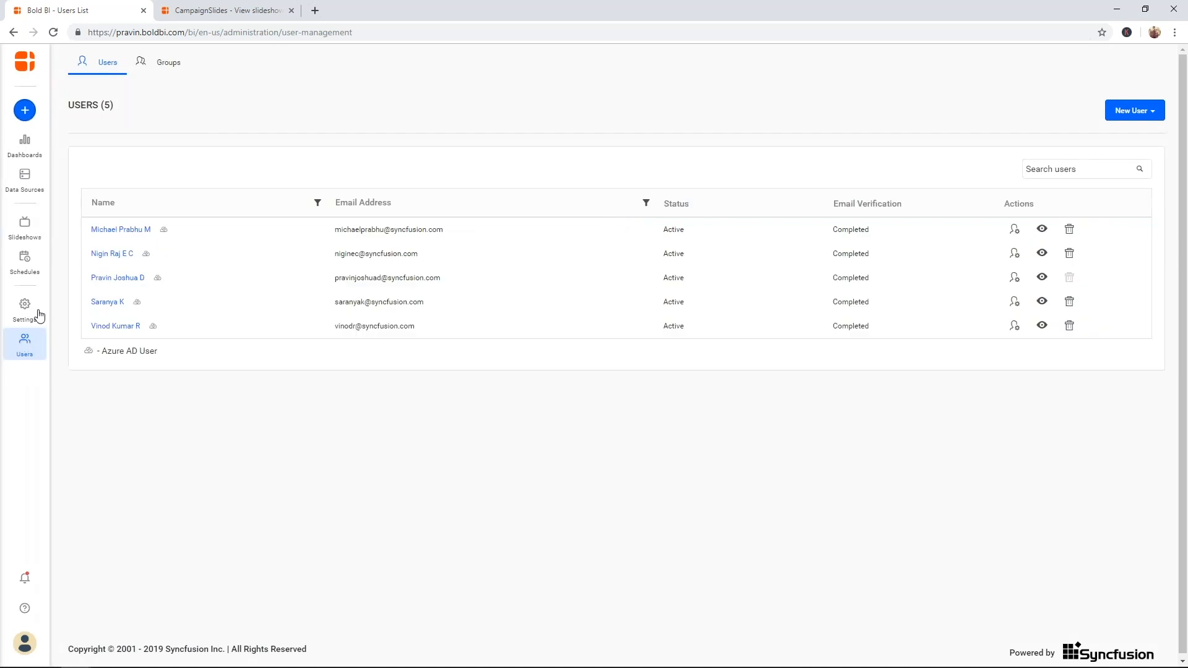
- Check the New User dropdown's ways of adding users, close it, and open the avatar account menu
{"action": "left_click", "coordinate": [1137, 115]}
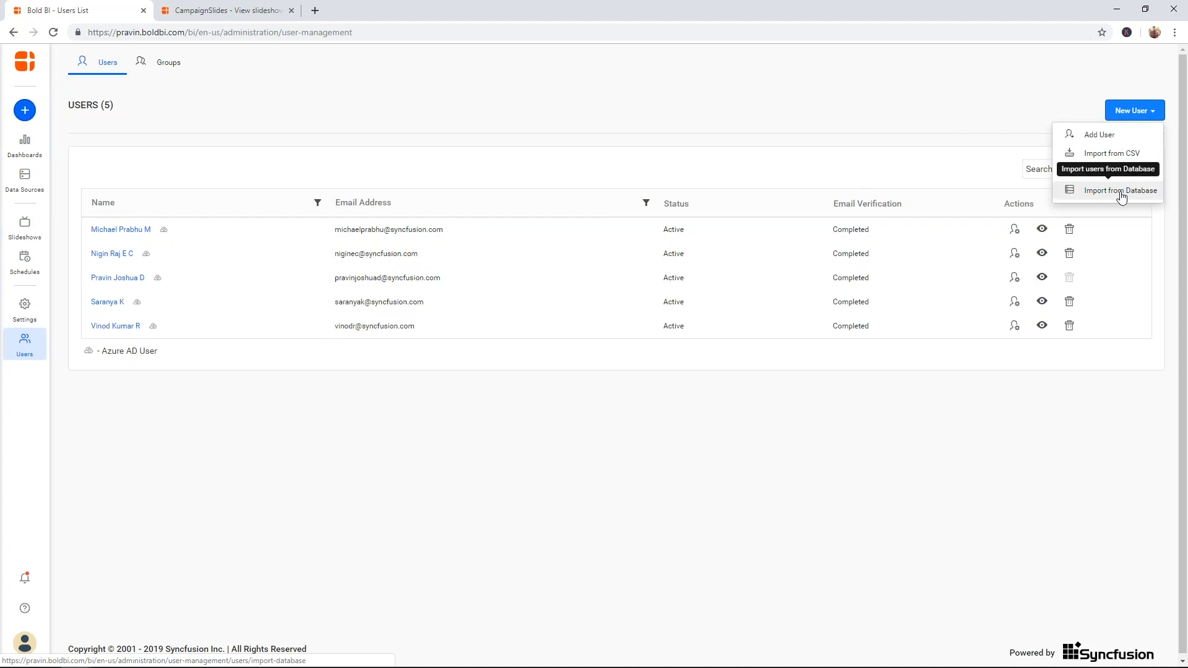
{"action": "left_click", "coordinate": [872, 149]}
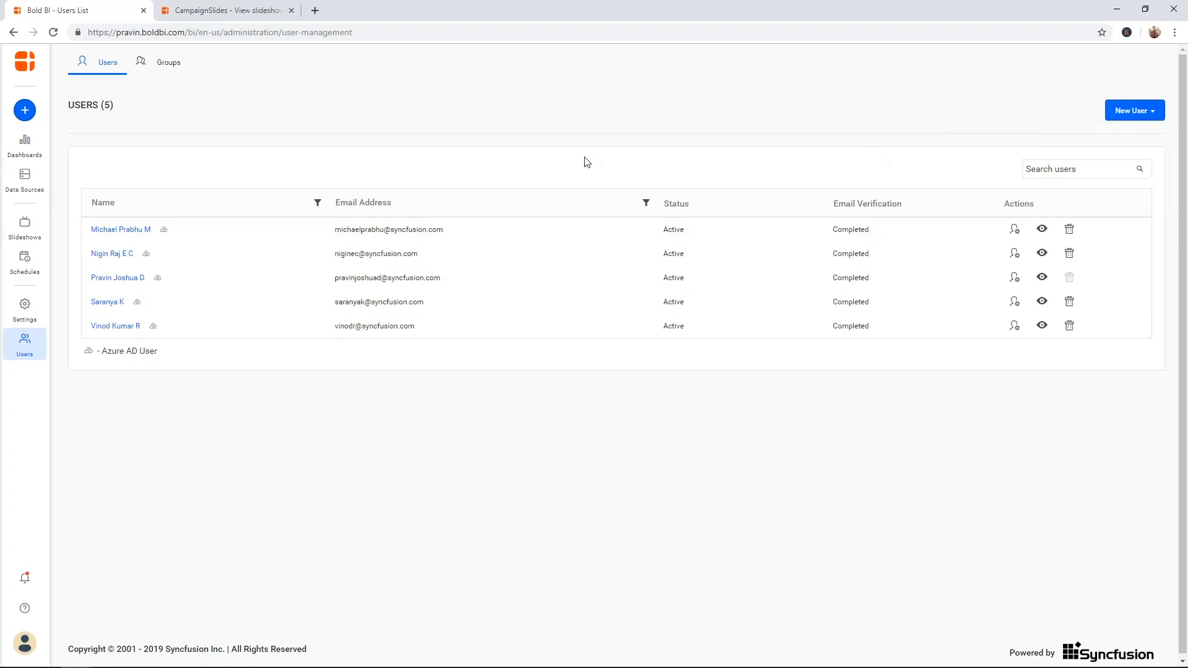
{"action": "left_click", "coordinate": [27, 632]}
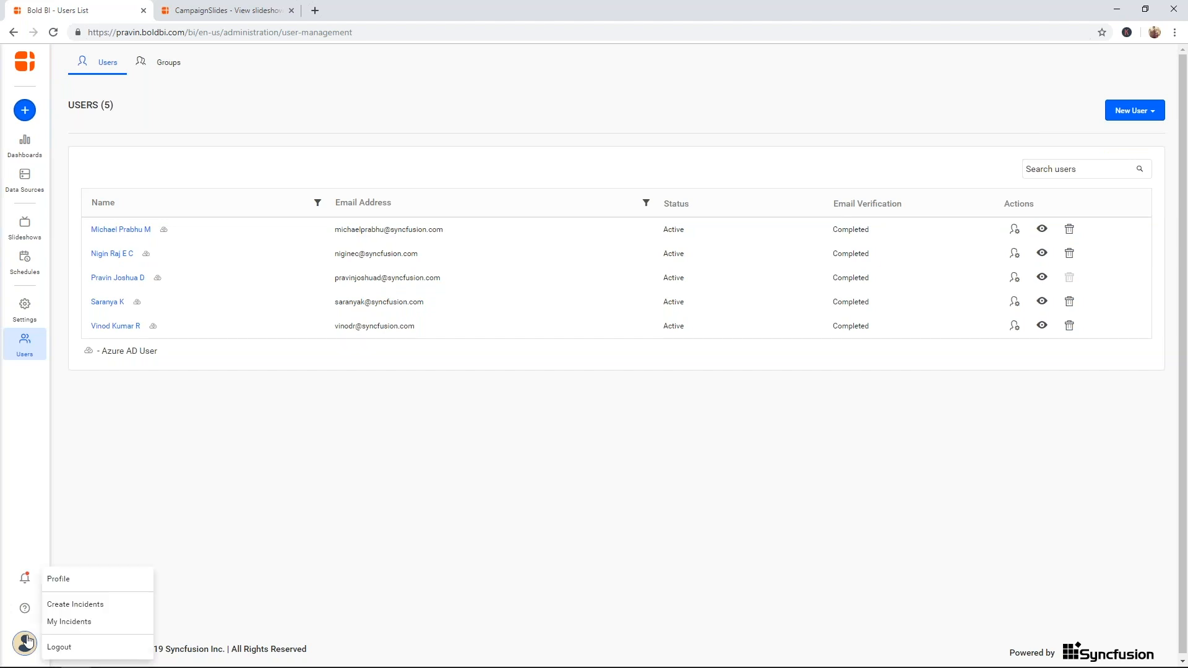
- Open My Incidents (no records), then view the New Support Request form and close it unsent
{"action": "left_click", "coordinate": [87, 622]}
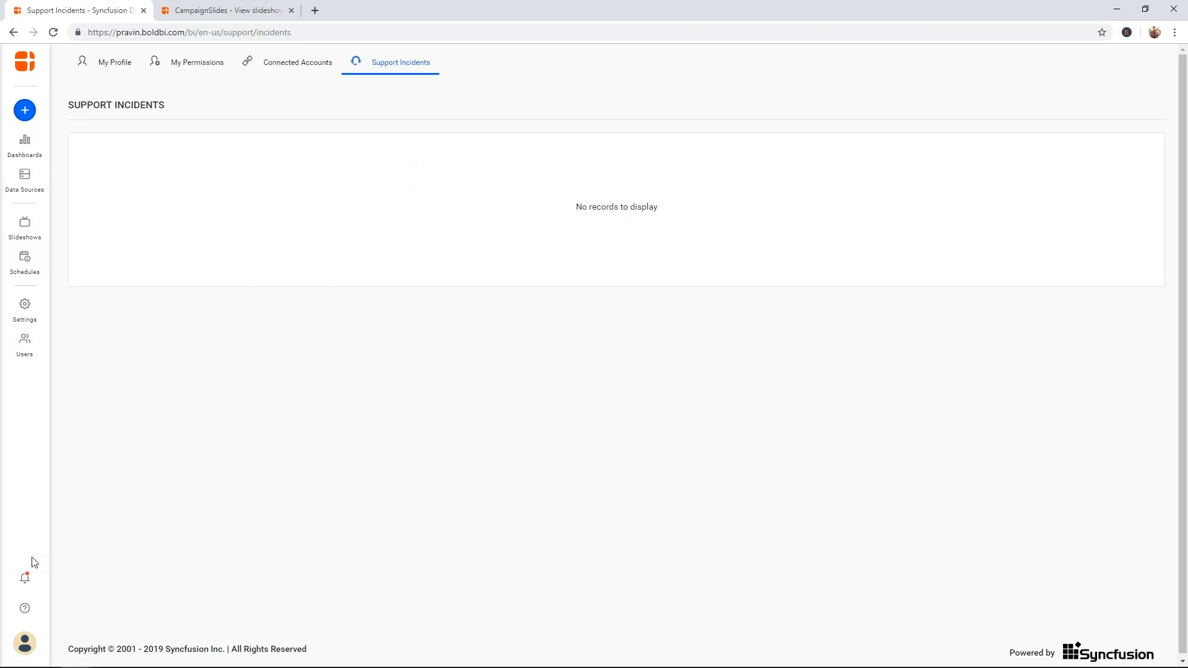
{"action": "left_click", "coordinate": [25, 644]}
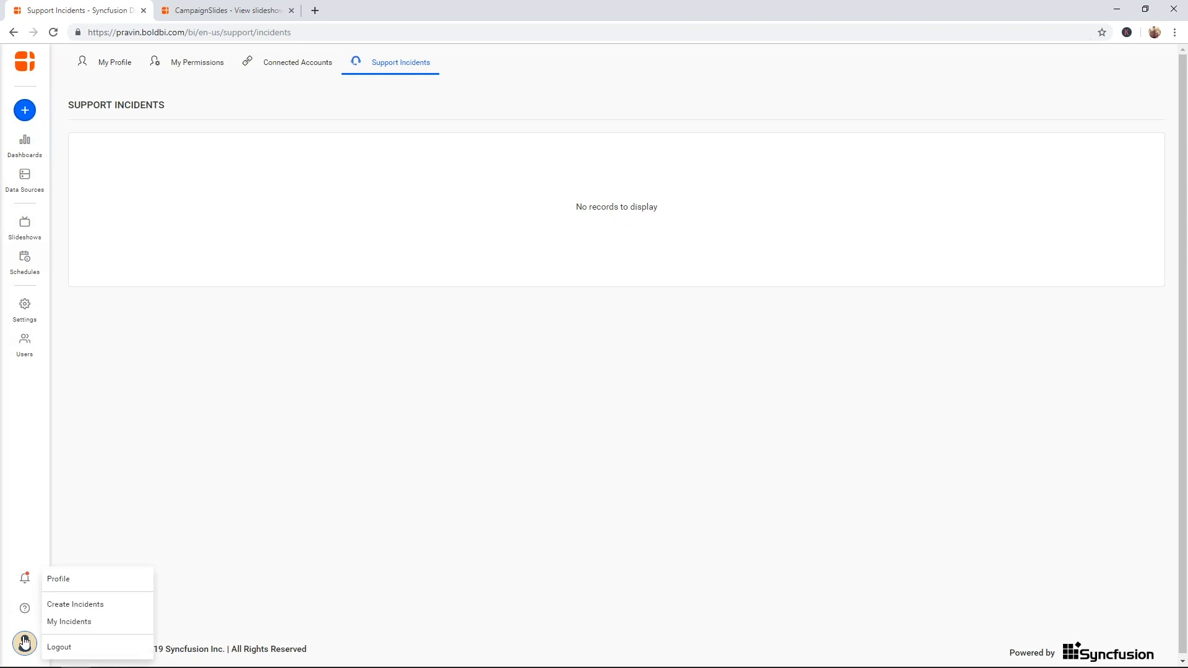
{"action": "left_click", "coordinate": [79, 605]}
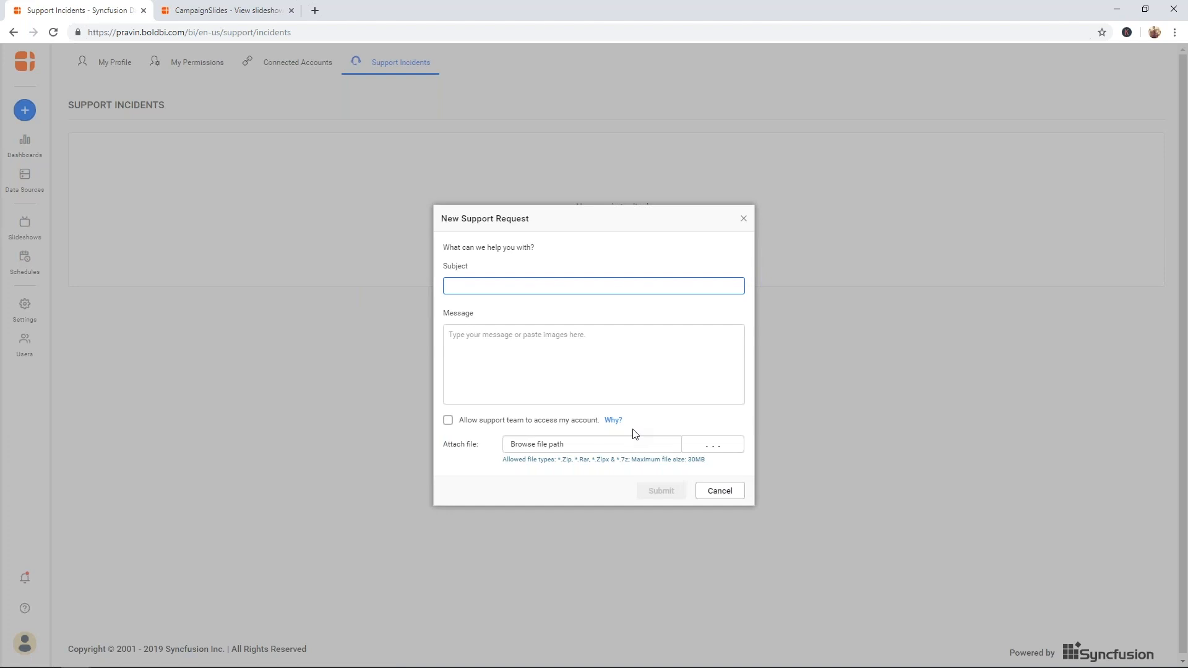
{"action": "left_click", "coordinate": [743, 218]}
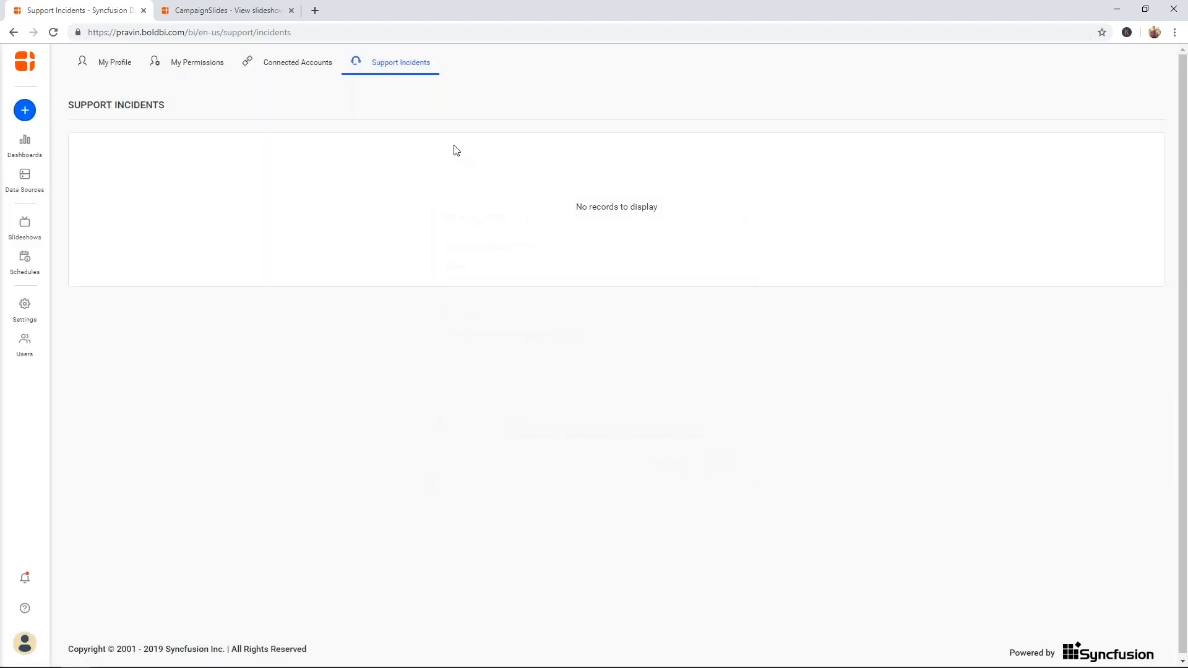